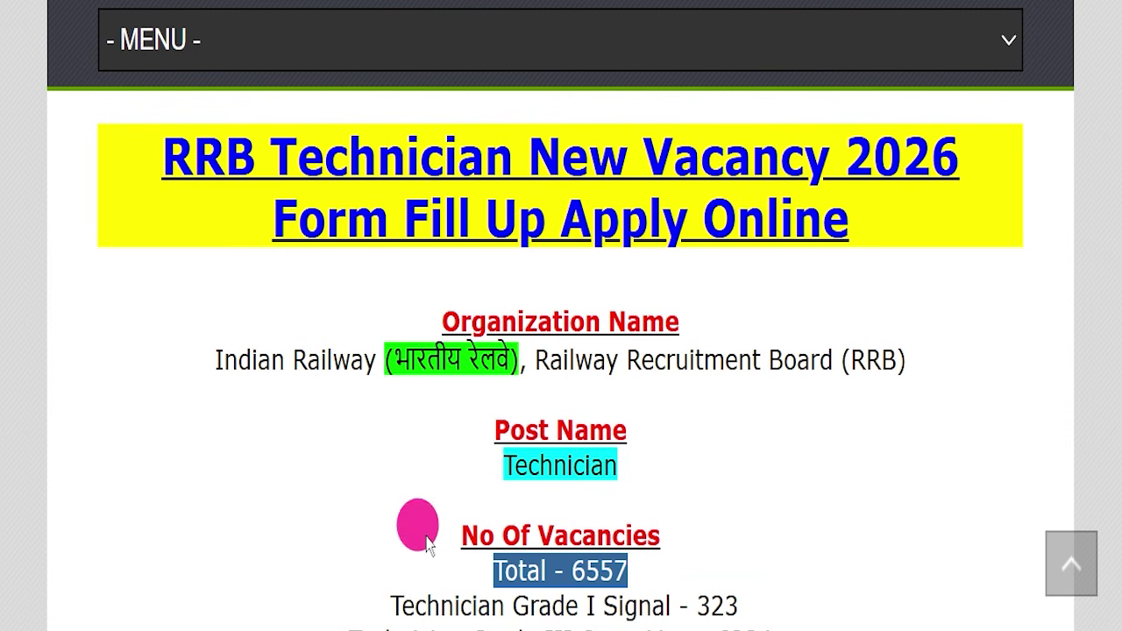
Review the total vacancies and highlight the last date for online application on the RRB Technician vacancy page
click(767, 458)
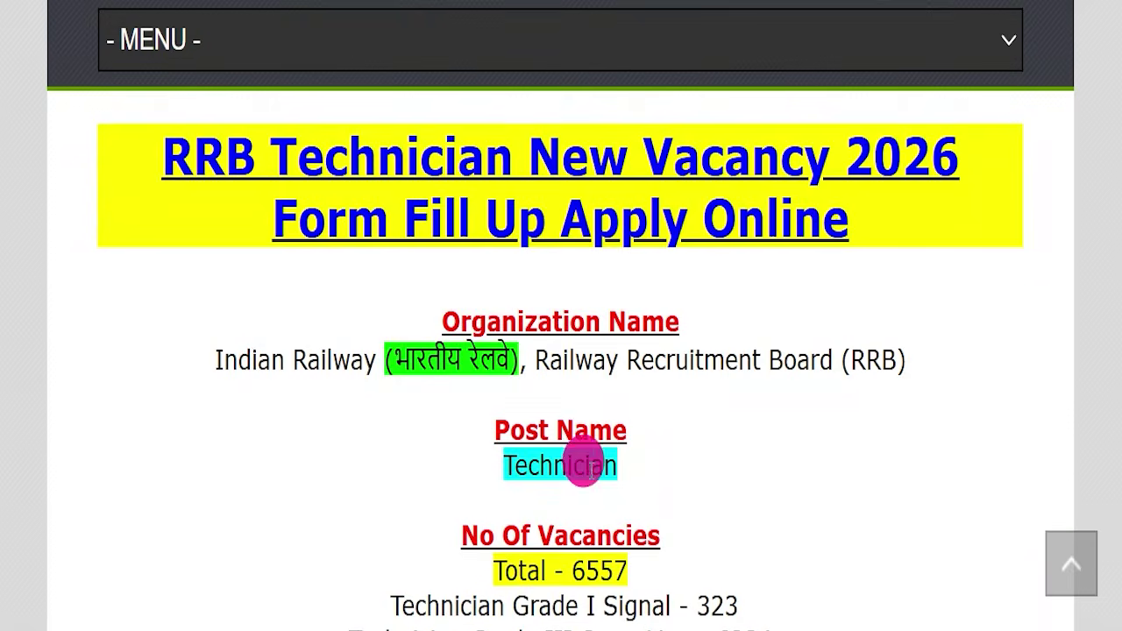
scroll(581, 459, down, 4)
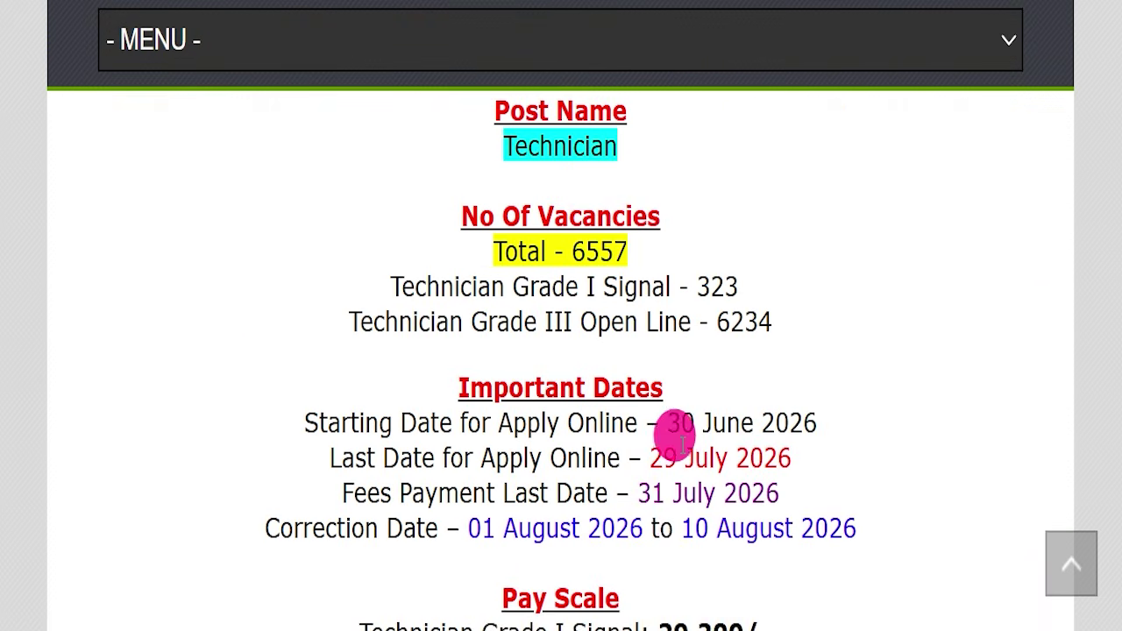
drag(649, 458, 848, 469)
click(880, 467)
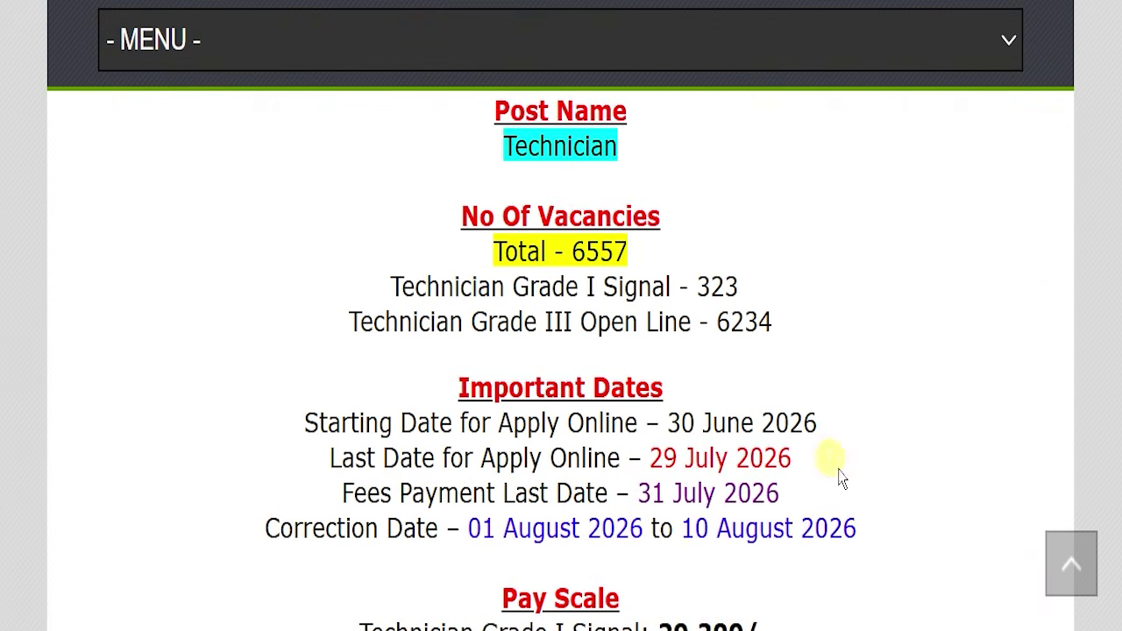
scroll(681, 416, up, 4)
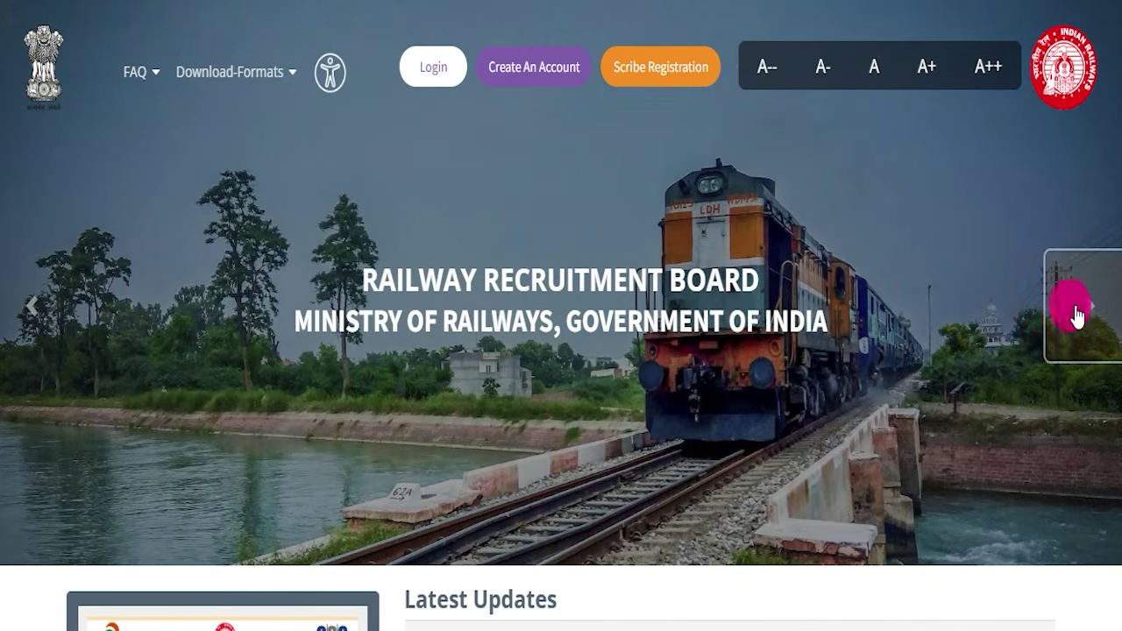
click(1085, 311)
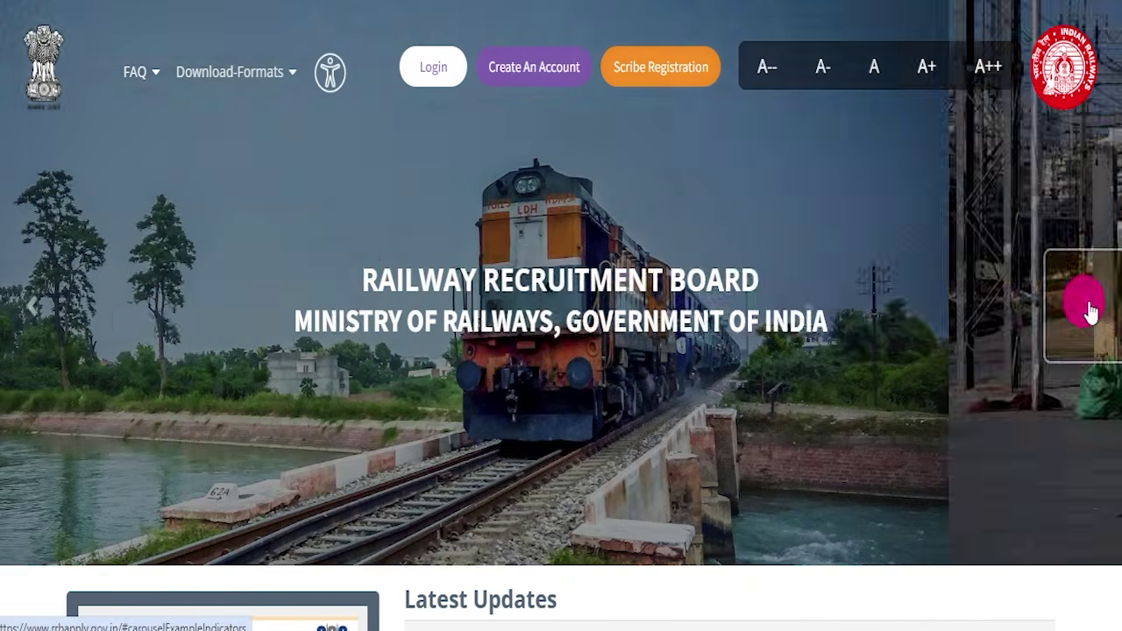
click(1087, 308)
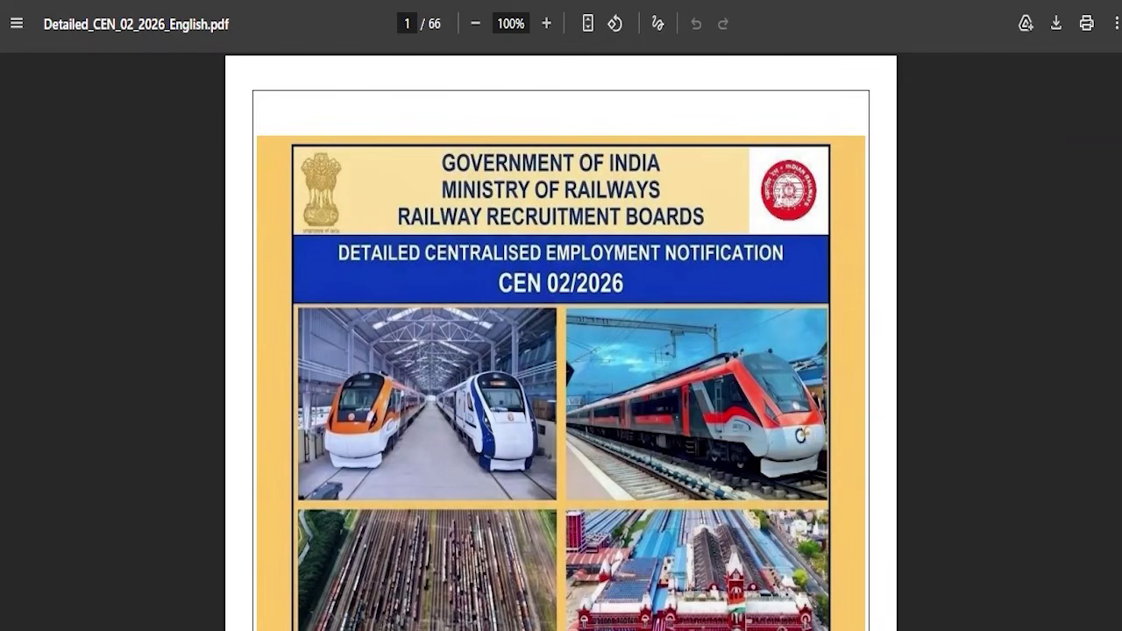
Skim the cover page of the CEN 02/2026 detailed notification PDF for technician recruitment
scroll(541, 362, down, 3)
scroll(540, 362, down, 20)
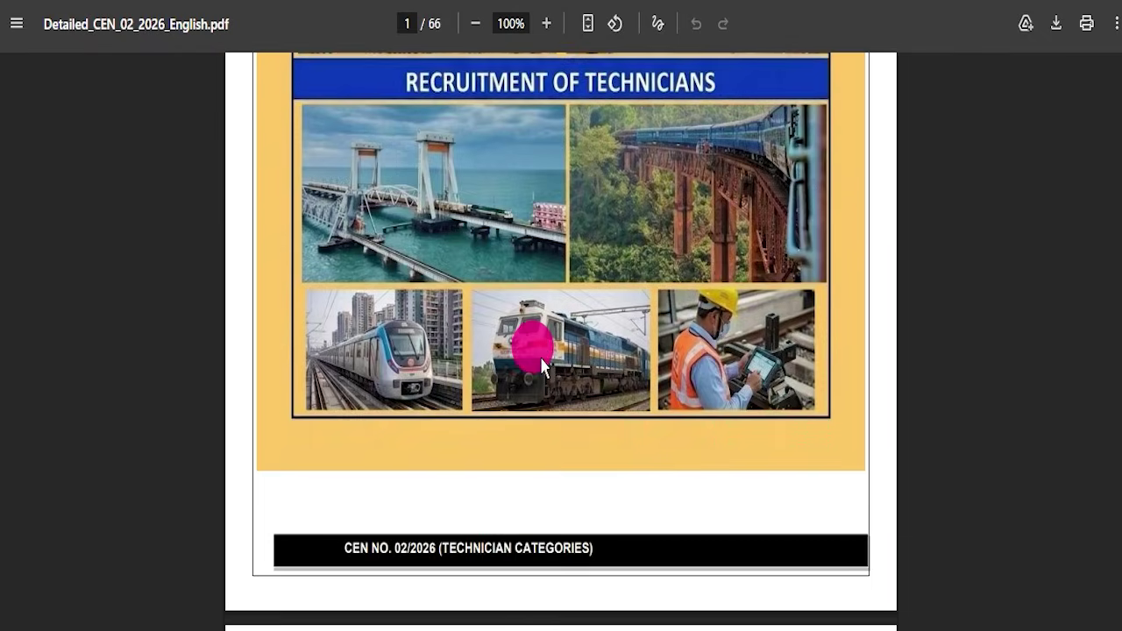
scroll(530, 423, up, 20)
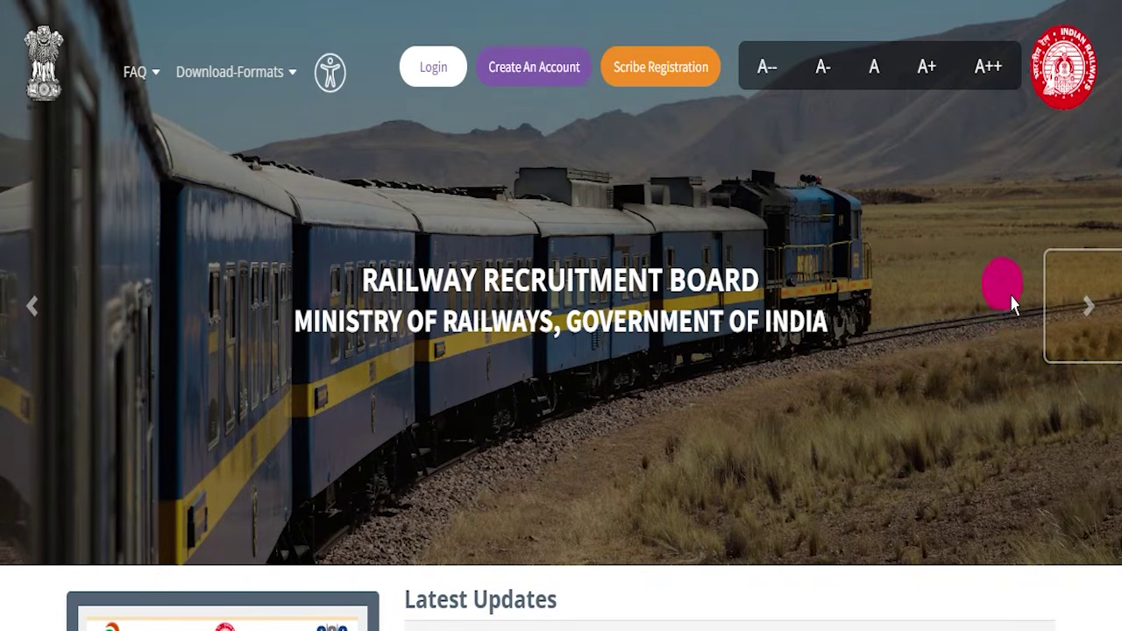
Look over the Railway Recruitment Board homepage, from its banner slides down to the Other Websites and Privacy Policy sections
click(1075, 303)
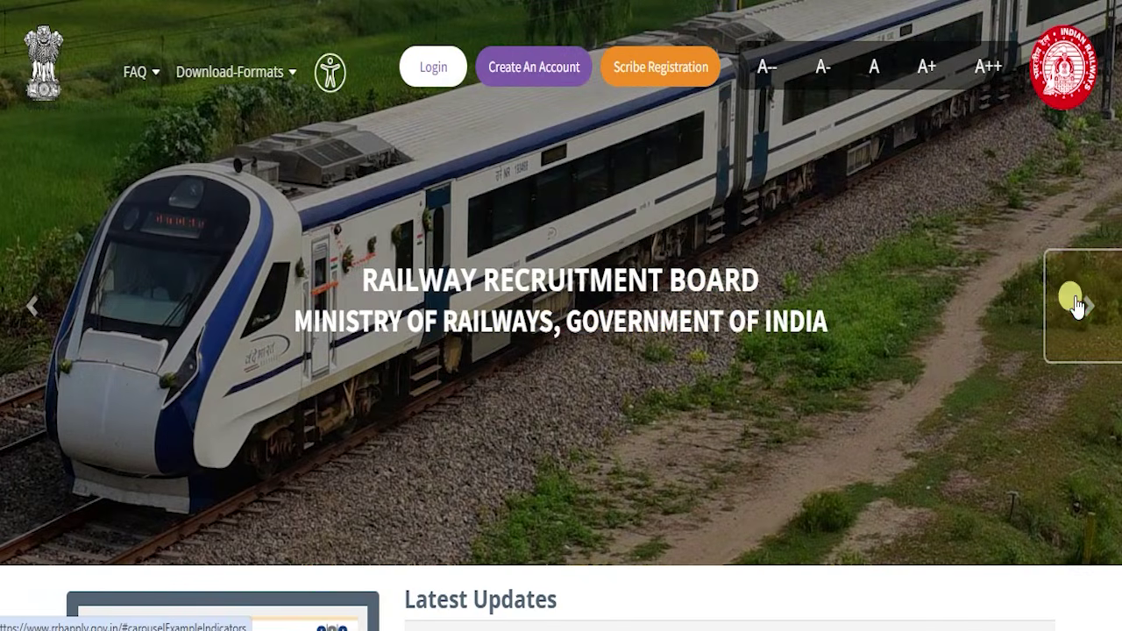
click(1076, 304)
click(1077, 304)
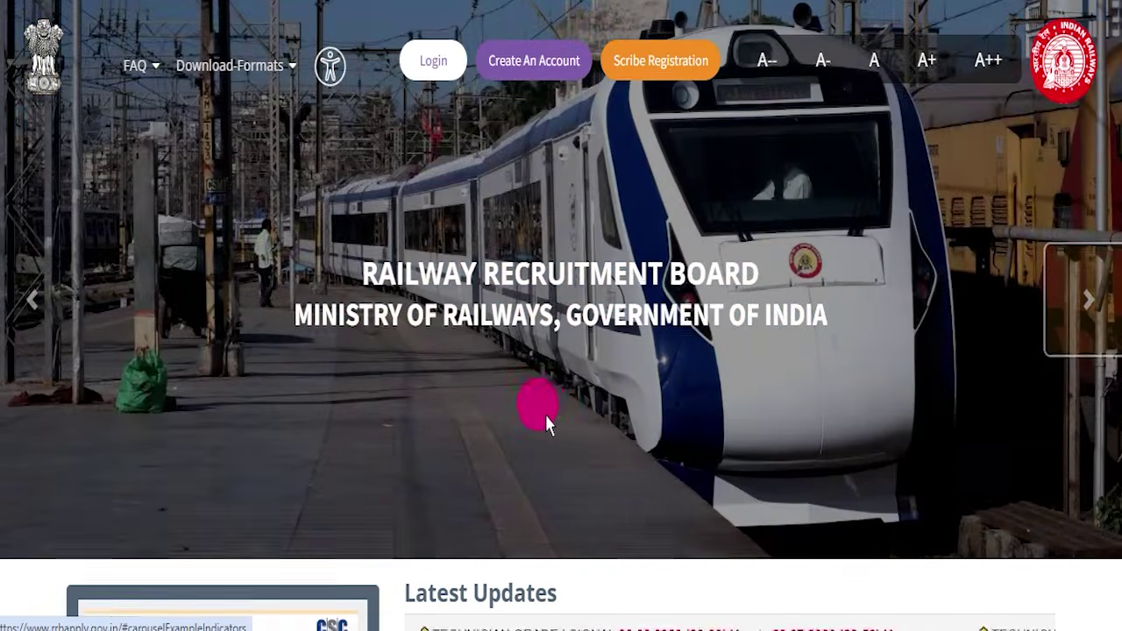
scroll(542, 416, down, 15)
scroll(526, 429, up, 3)
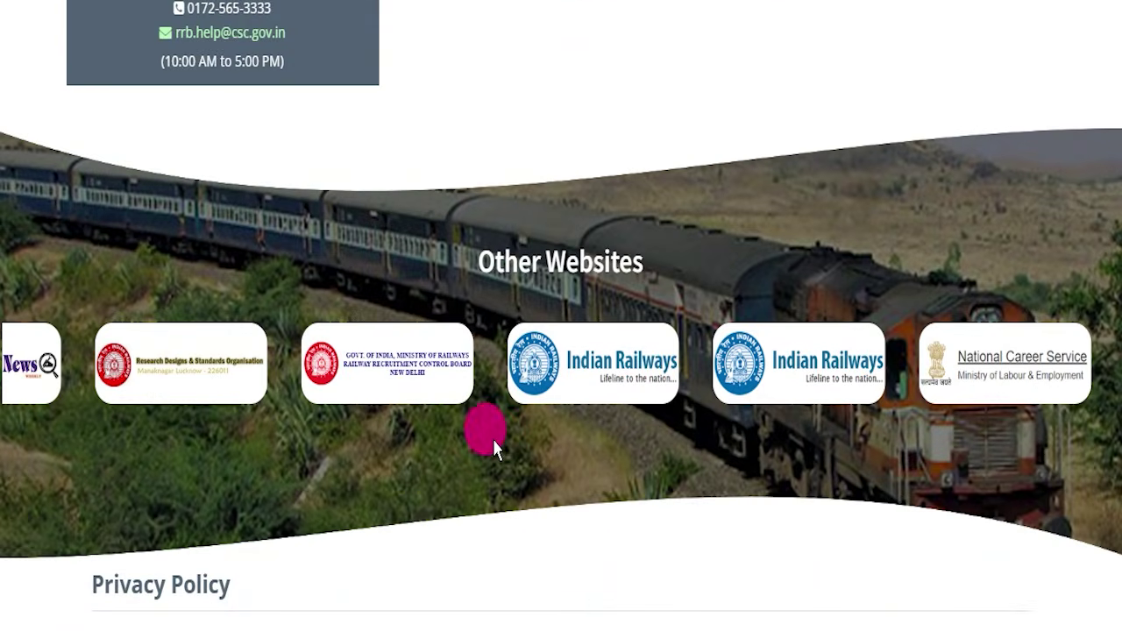
scroll(657, 403, up, 15)
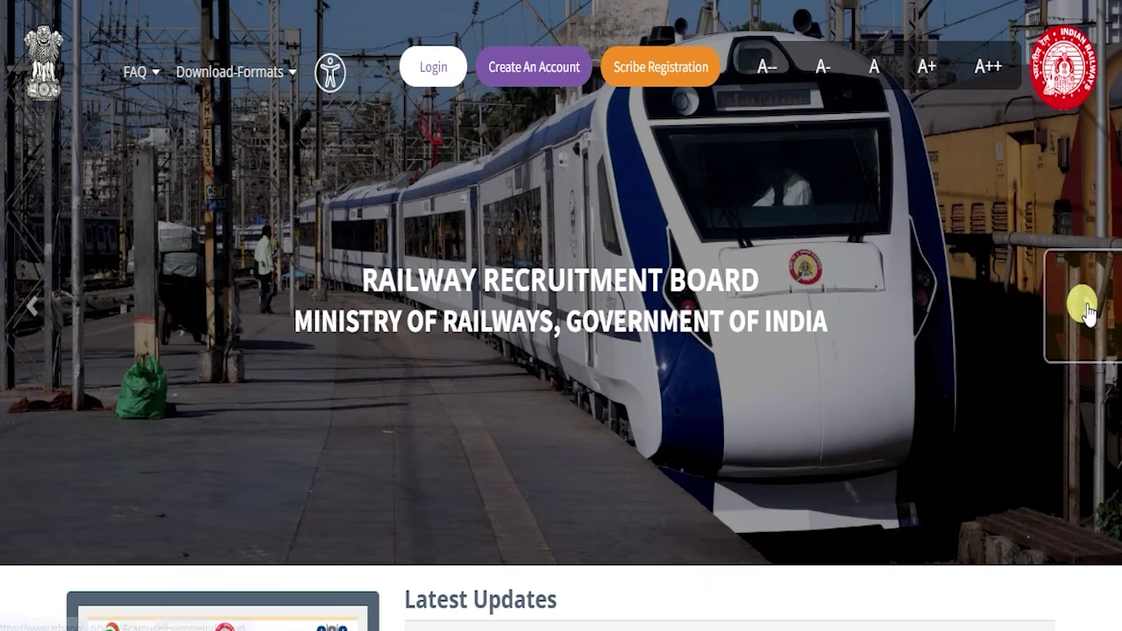
click(1086, 309)
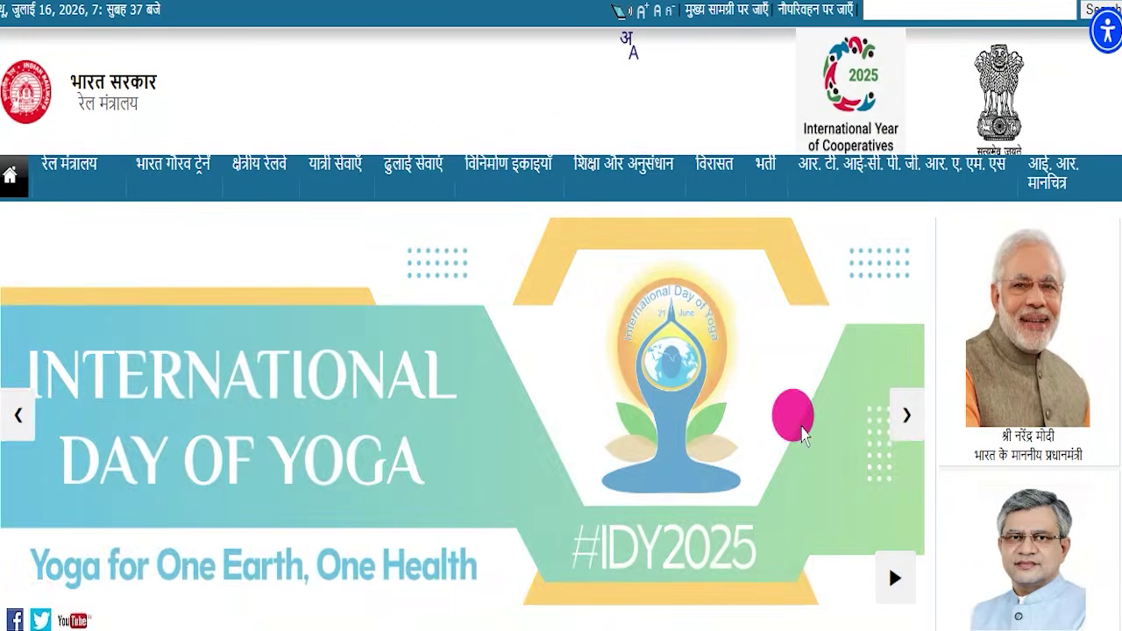
Look over the Ministry of Railways homepage, including its banner and the news section below
click(899, 416)
scroll(666, 391, down, 20)
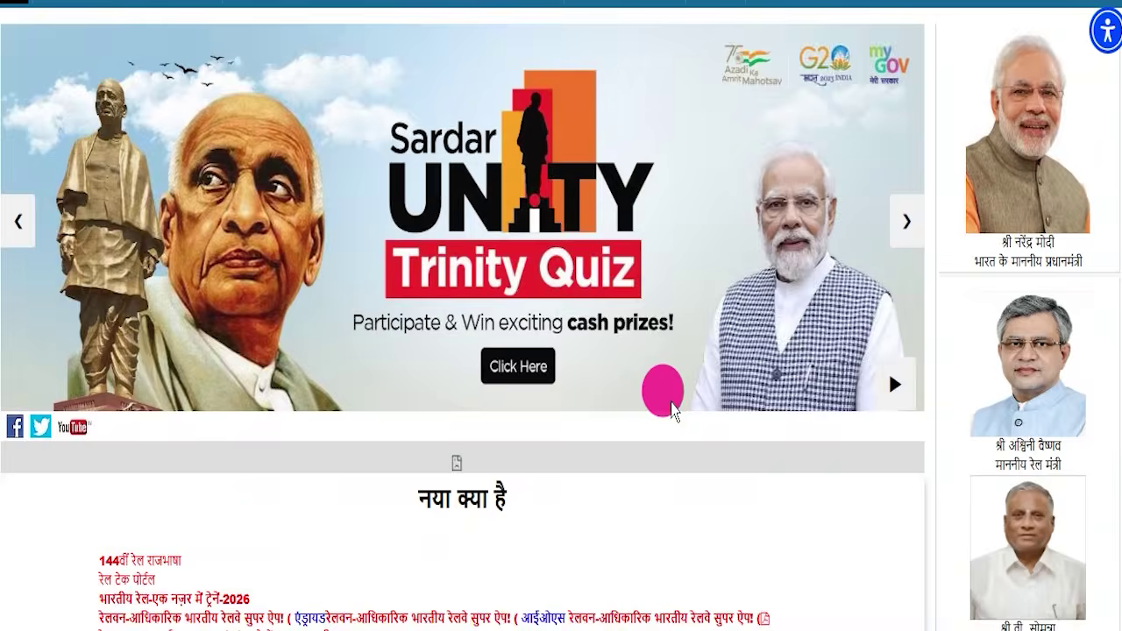
scroll(561, 416, up, 18)
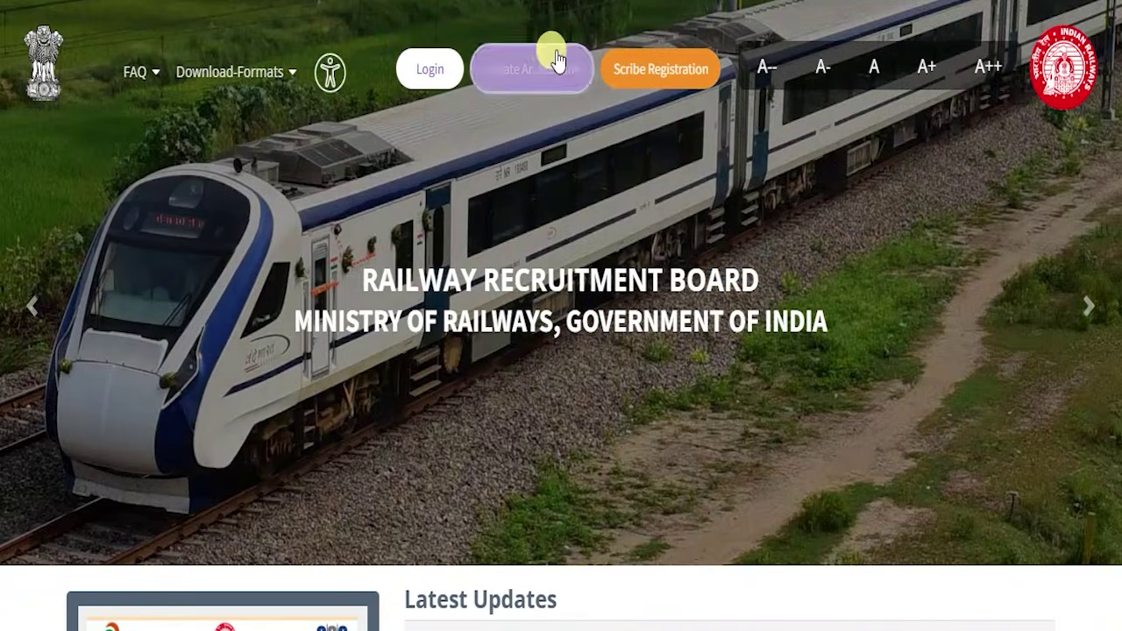
Open the account registration form and examine its personal information, contact details, verification, password and captcha sections
click(556, 60)
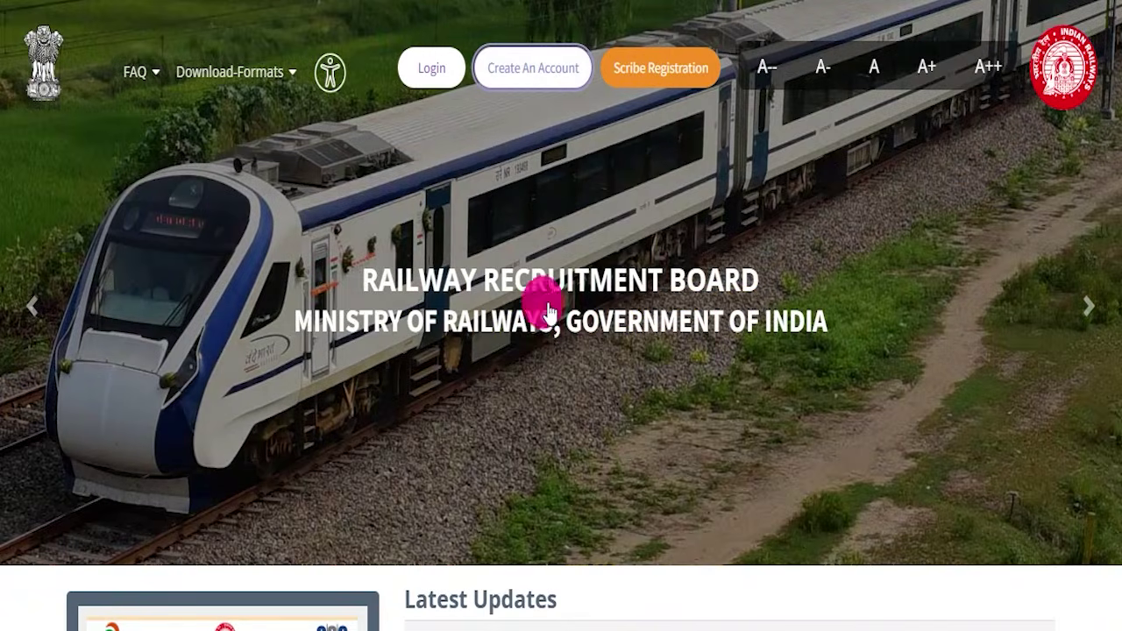
click(564, 457)
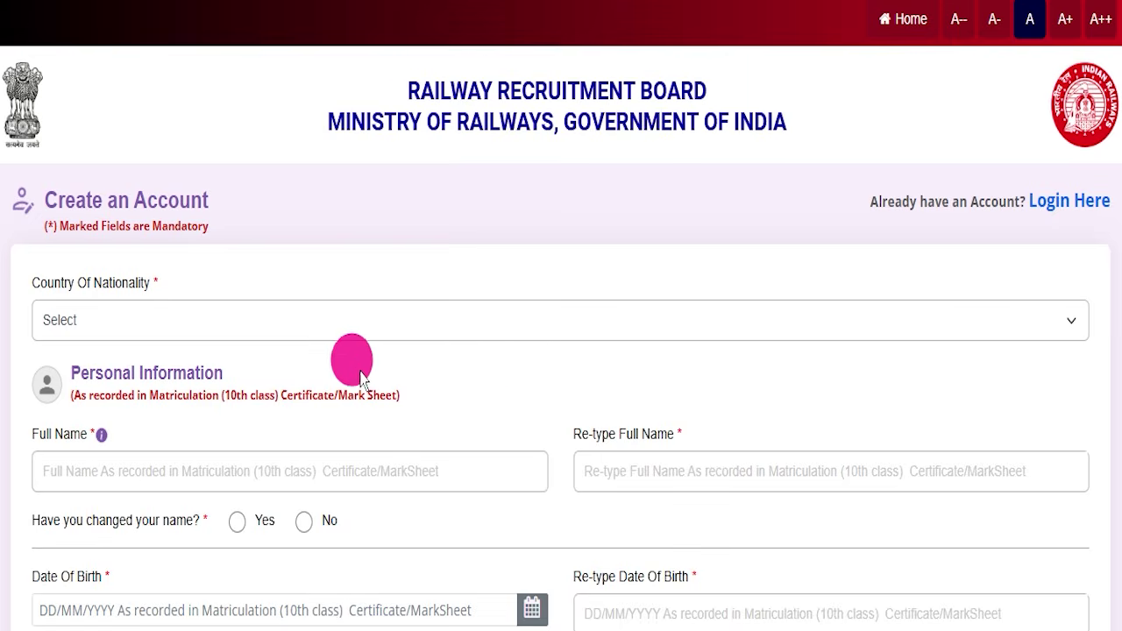
scroll(520, 376, down, 5)
scroll(534, 396, down, 5)
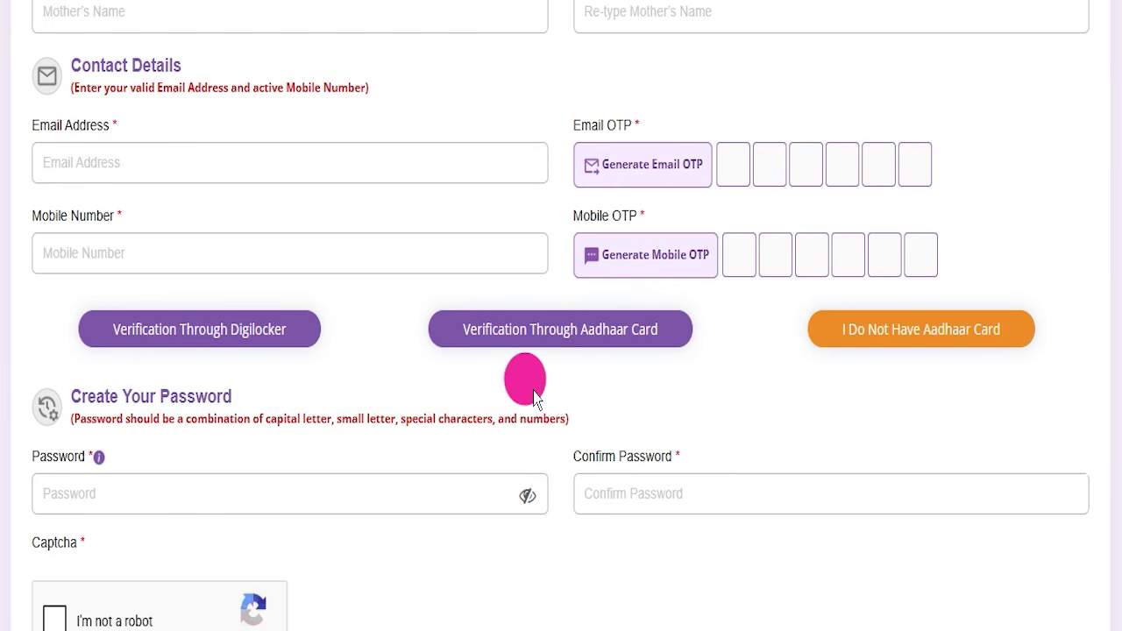
scroll(534, 395, down, 3)
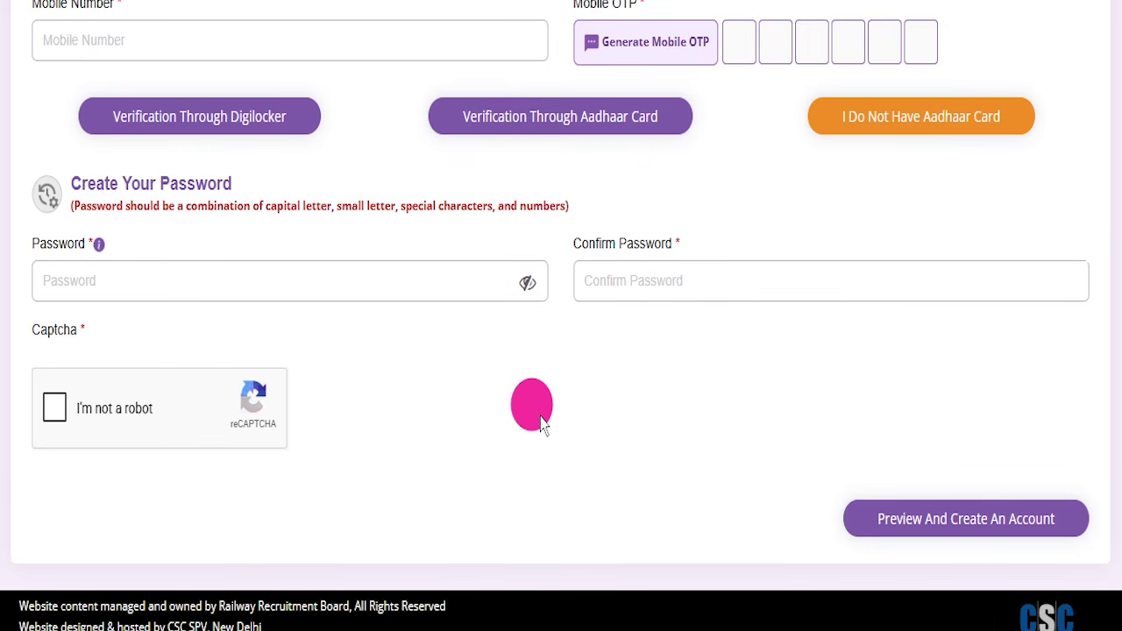
scroll(535, 412, up, 15)
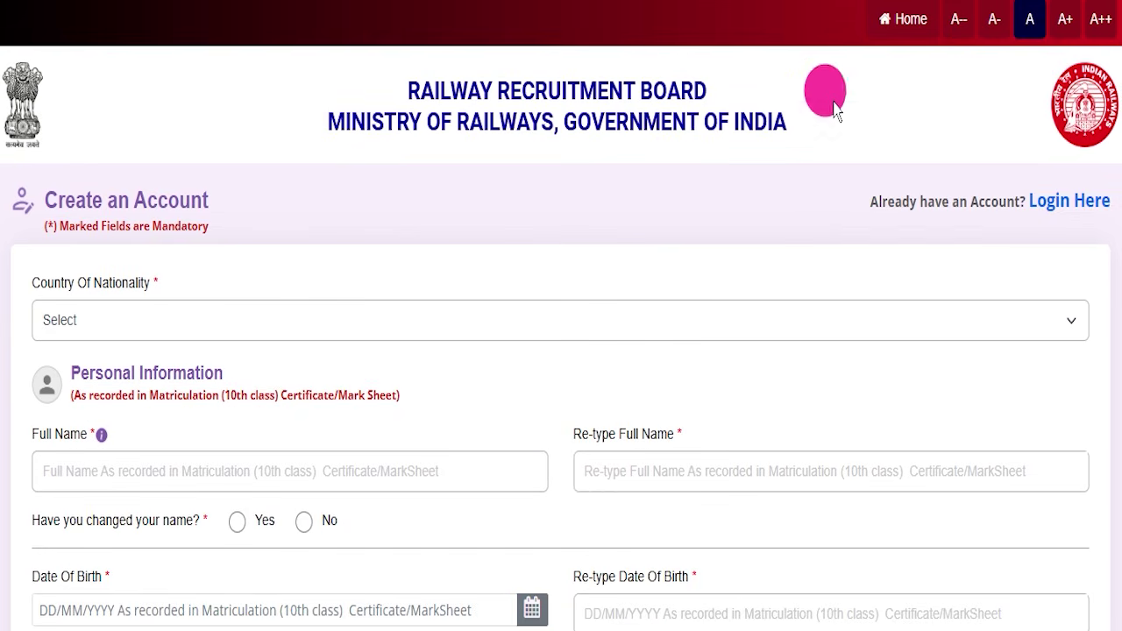
Return to the Railway Recruitment Board homepage, close its notice and open the account sign-in page
click(895, 18)
click(896, 71)
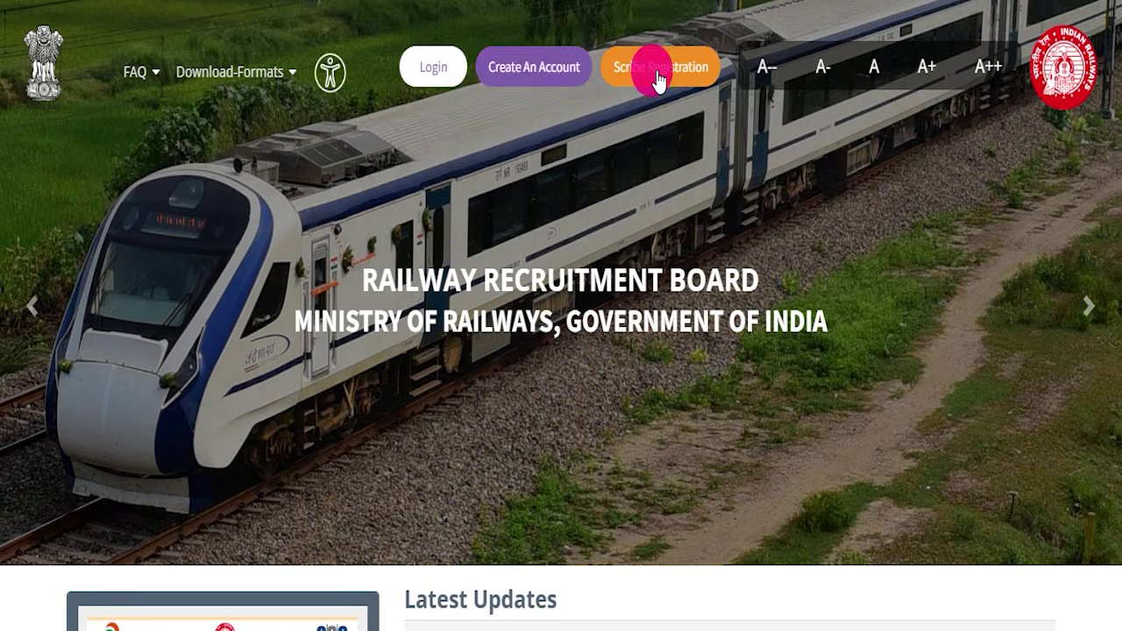
click(460, 69)
click(531, 441)
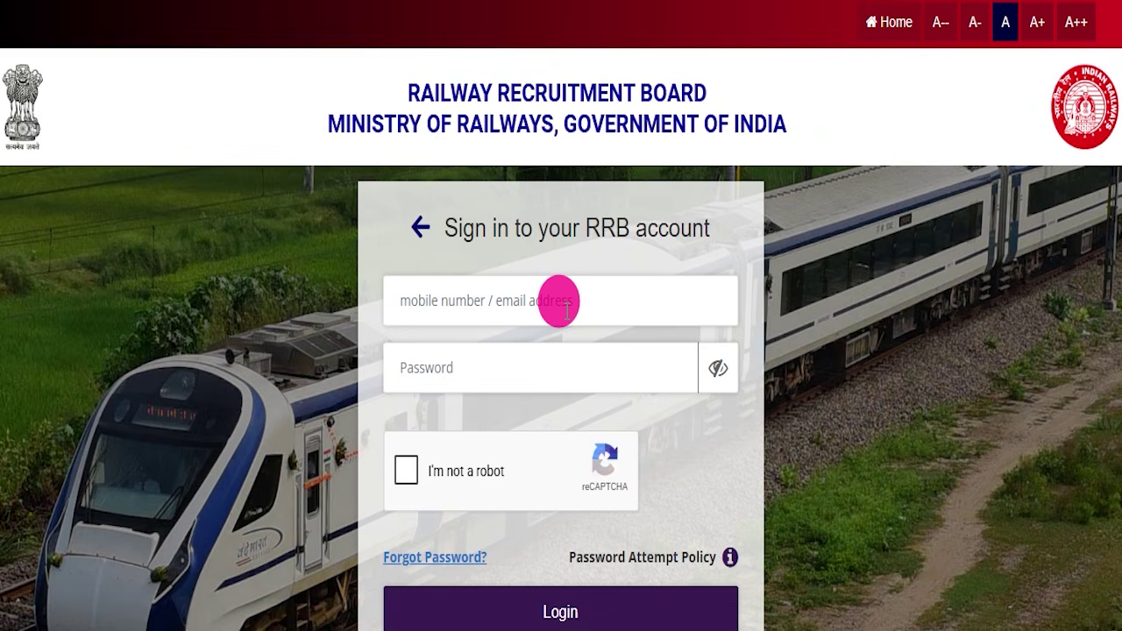
Go back to the homepage from the sign-in page, dismiss the fake-website notice and browse the banner slides
click(896, 17)
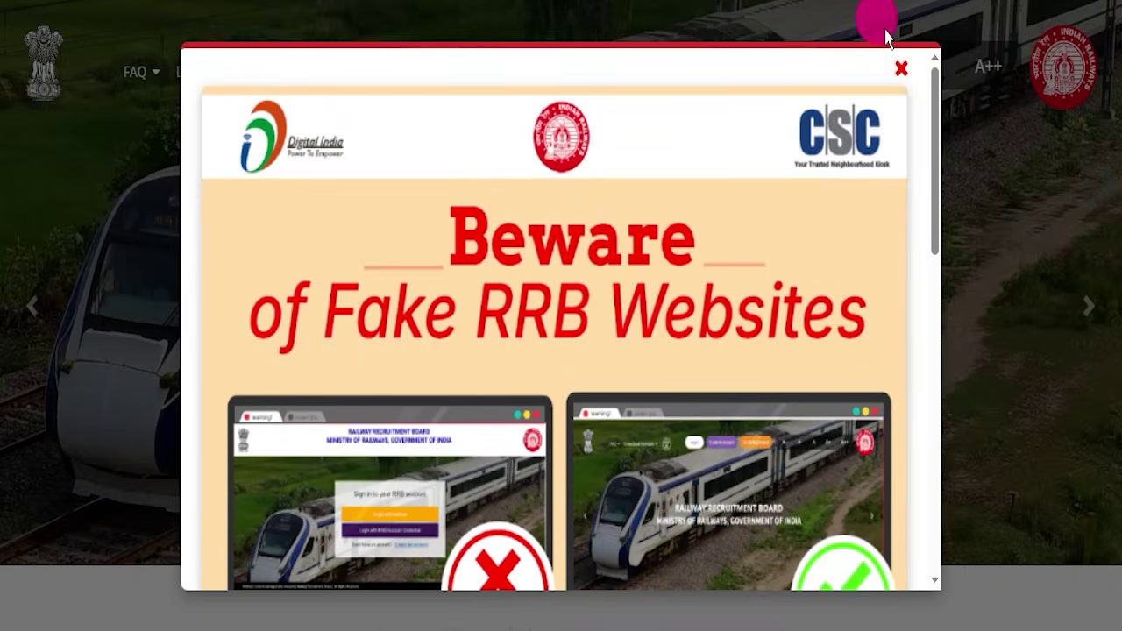
click(900, 67)
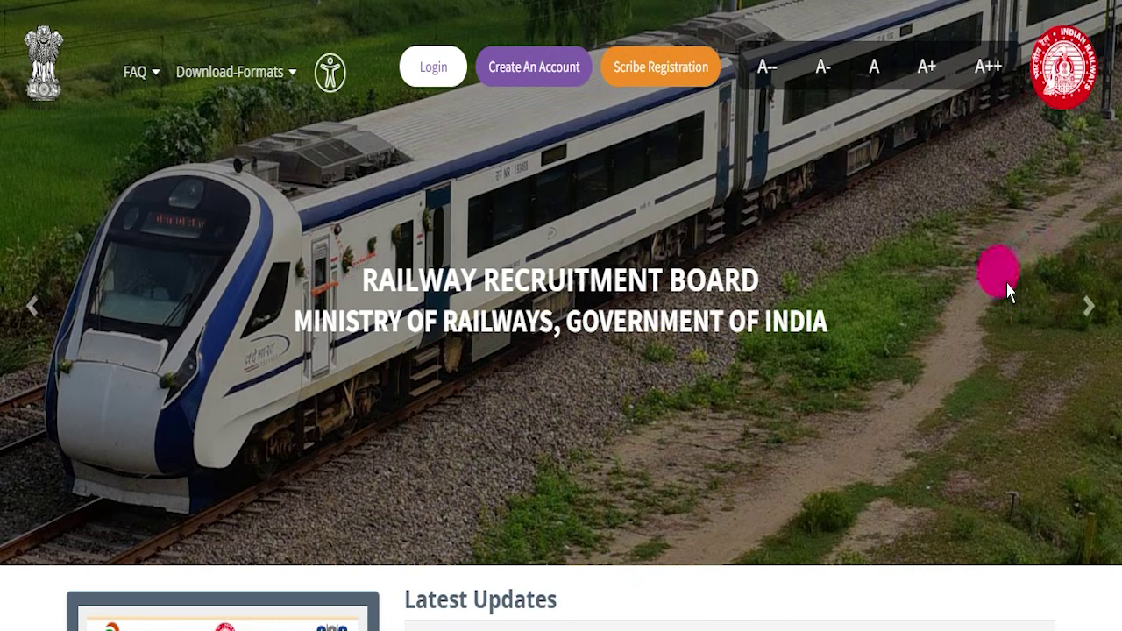
click(1084, 314)
click(1085, 314)
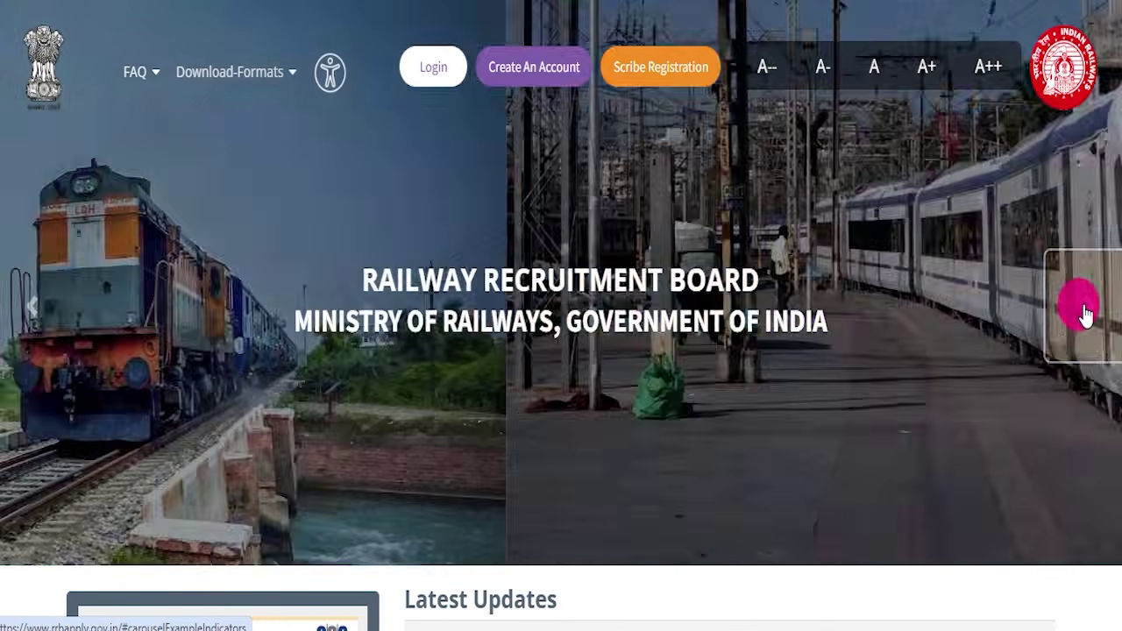
click(1085, 313)
click(1084, 314)
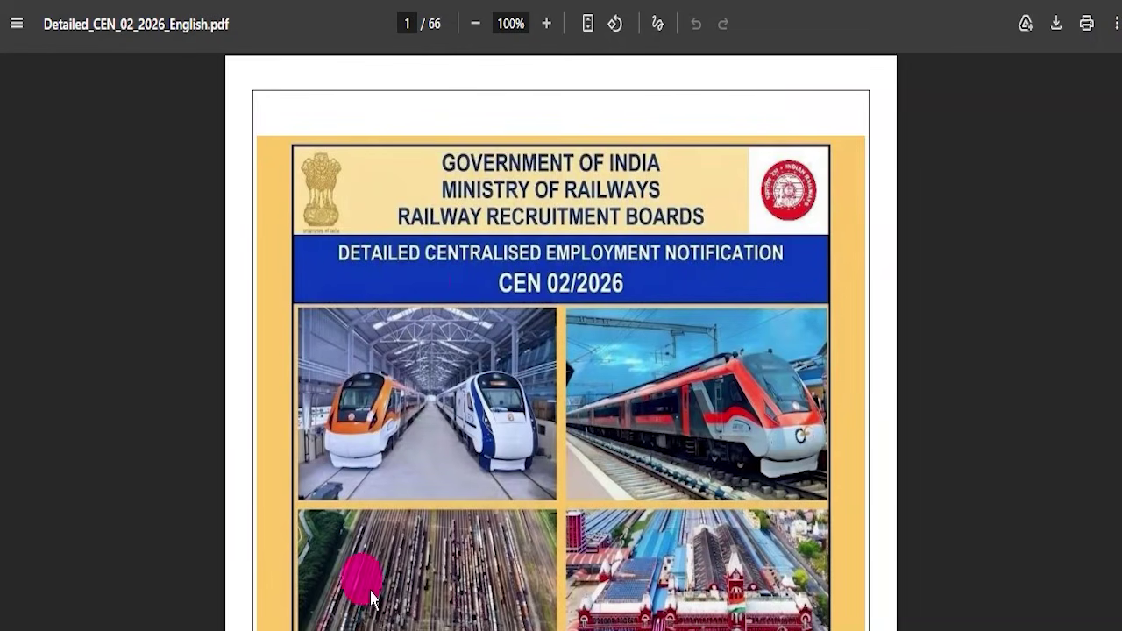
Look through the first page of Detailed_CEN_02_2026_English.pdf
scroll(429, 289, down, 5)
scroll(443, 318, down, 1)
scroll(443, 317, up, 6)
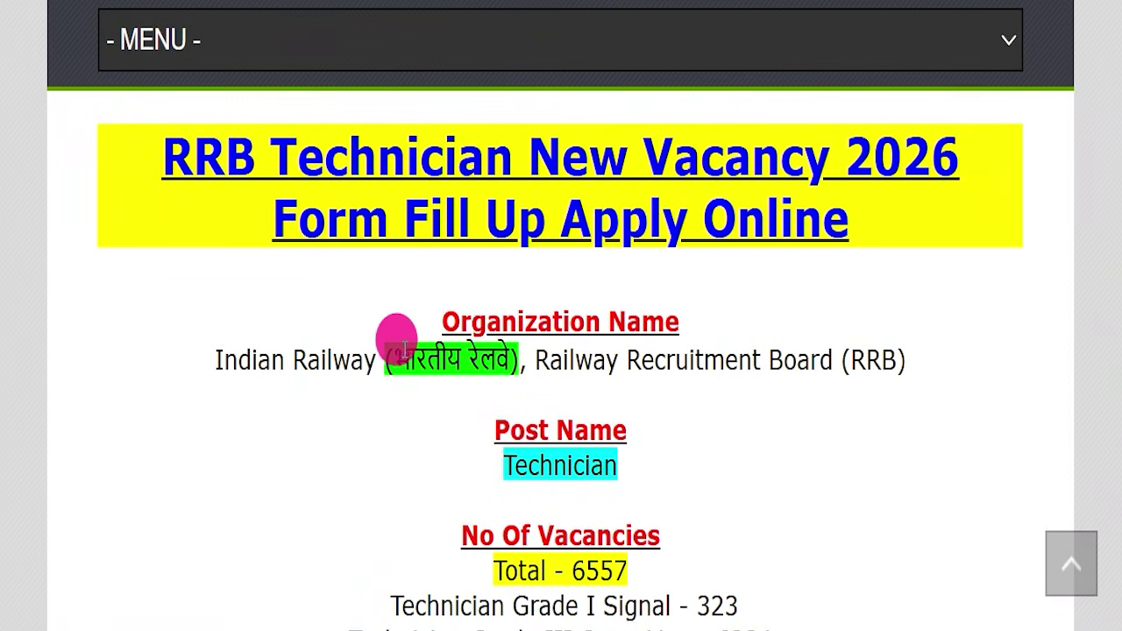
Highlight the RRB Technician New Vacancy 2026 heading and look over the IndSarkariNaukri site header above the article
drag(110, 140, 870, 224)
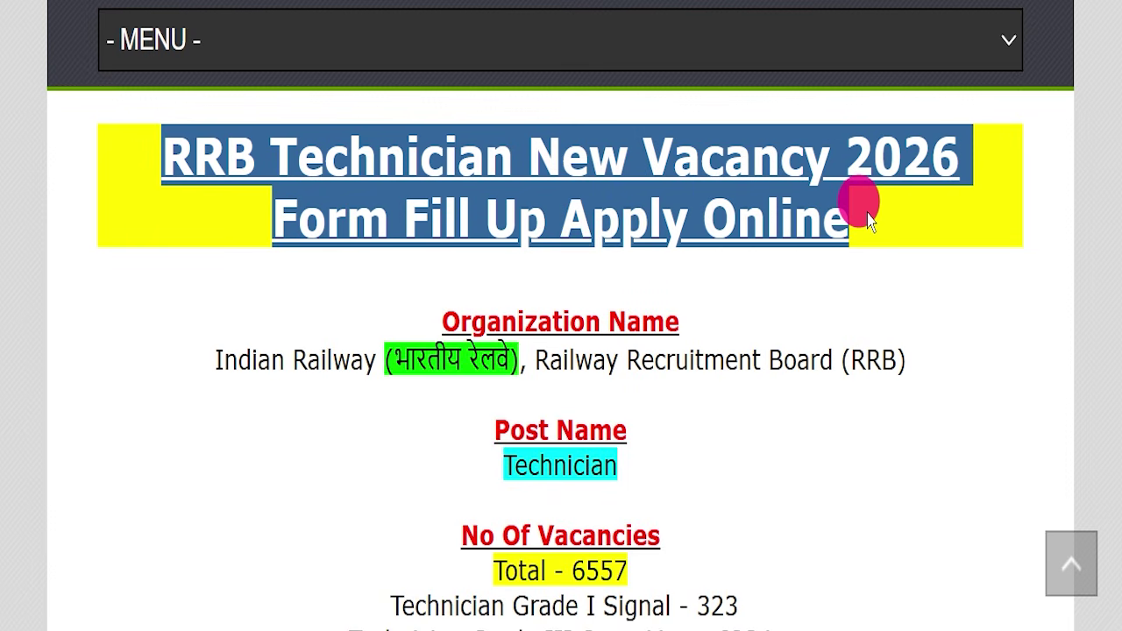
click(411, 268)
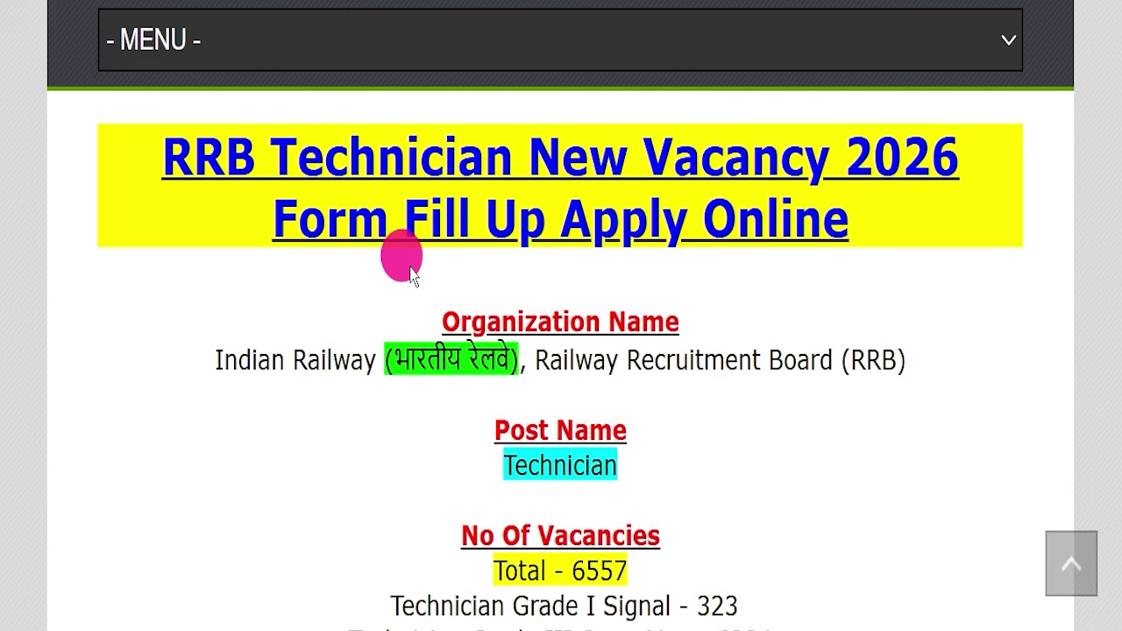
scroll(411, 268, up, 10)
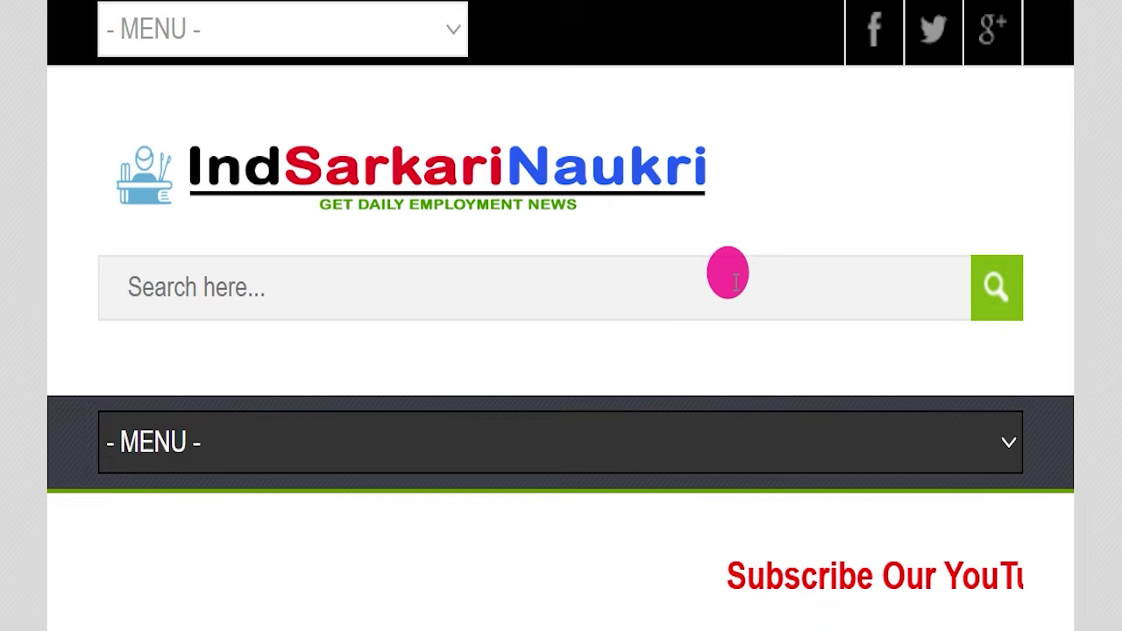
scroll(546, 346, down, 8)
scroll(546, 340, down, 6)
scroll(331, 238, up, 1)
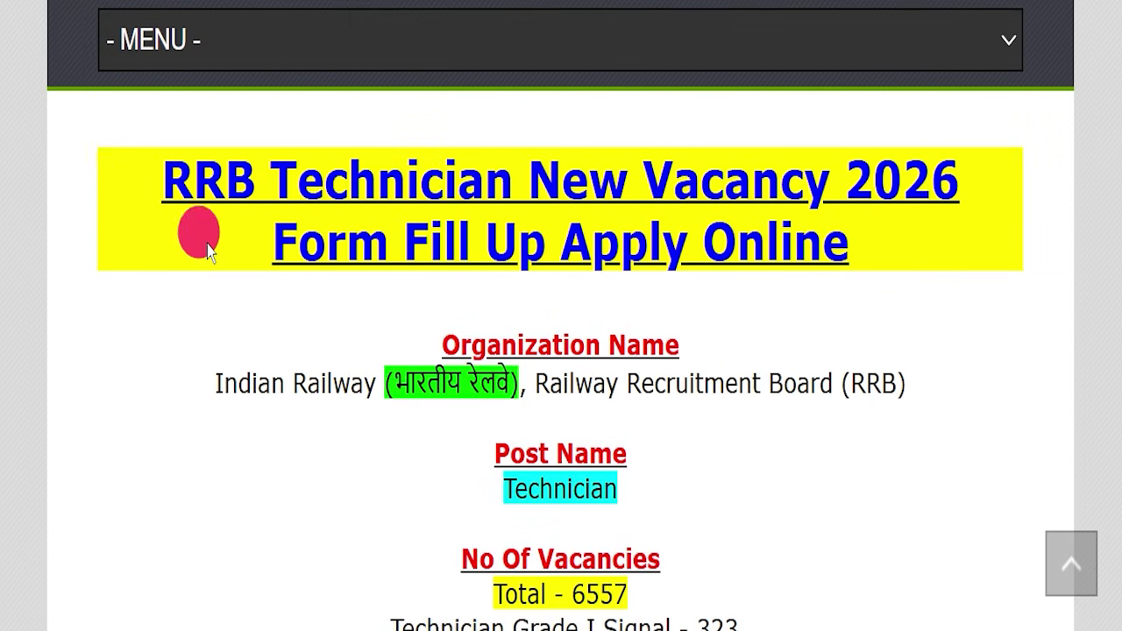
Highlight the article's heading, organization name, post name and total vacancies one after another for reading
drag(110, 168, 855, 250)
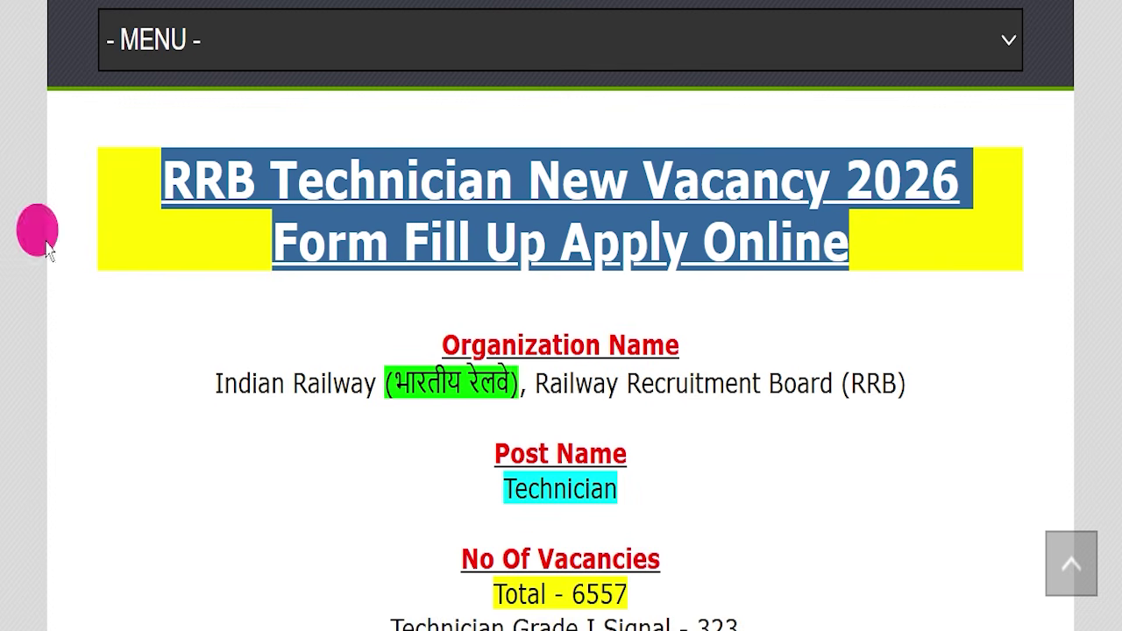
drag(217, 383, 910, 383)
drag(442, 498, 657, 484)
drag(391, 596, 664, 593)
Highlight the Technician Grade I Signal and Grade III Open Line vacancy lines and the last date for online application
scroll(789, 496, down, 4)
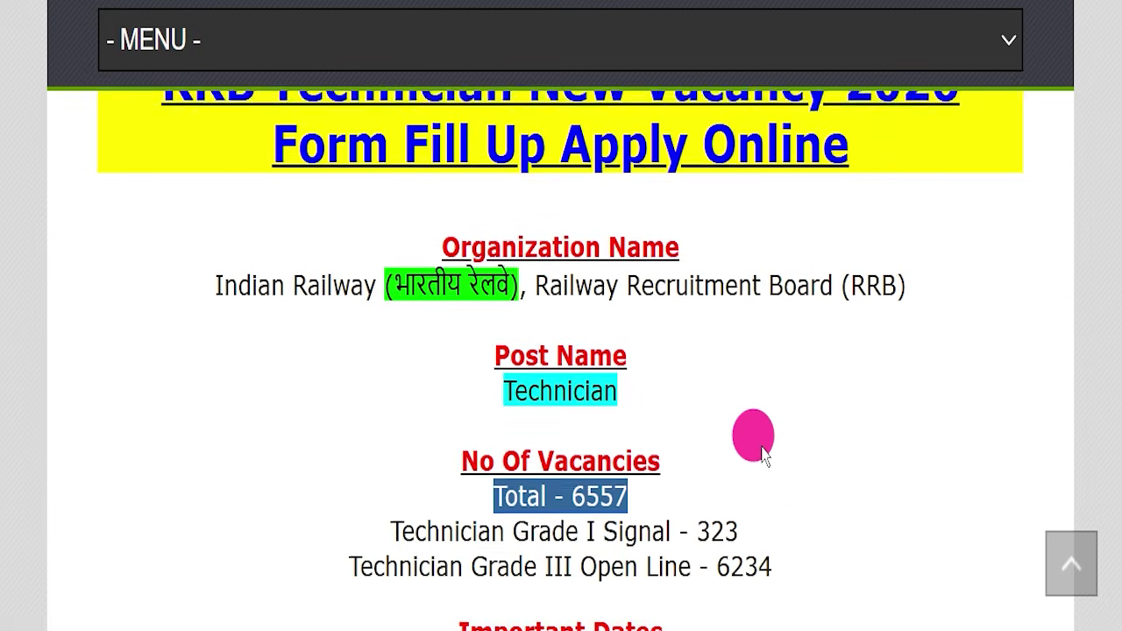
drag(385, 318, 761, 311)
drag(324, 350, 817, 356)
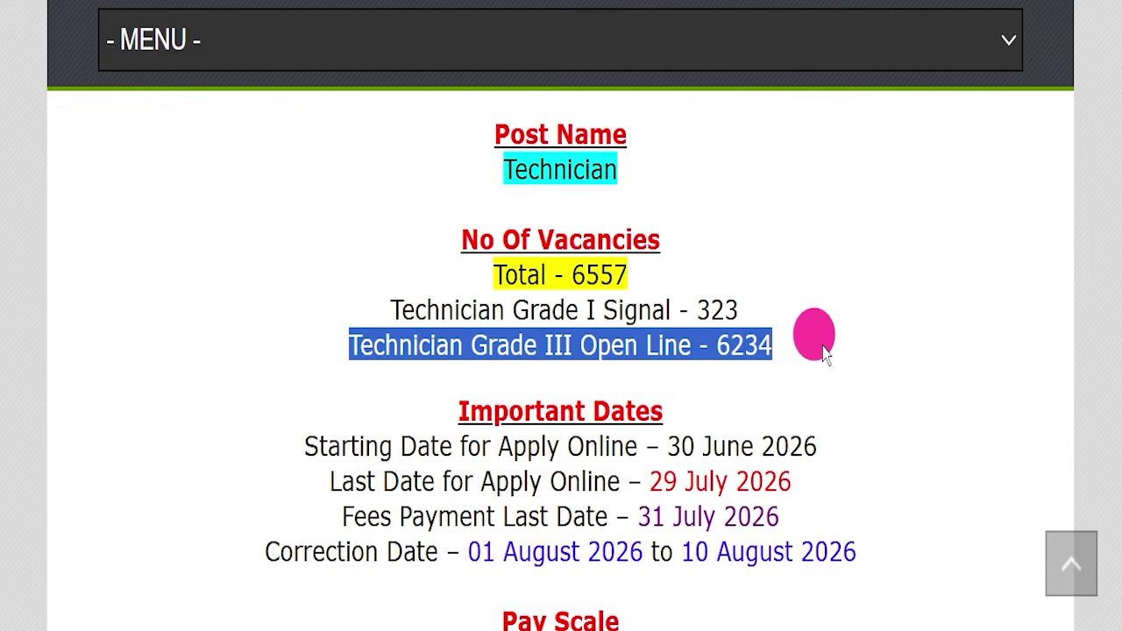
scroll(824, 351, down, 1)
drag(284, 375, 824, 373)
click(108, 280)
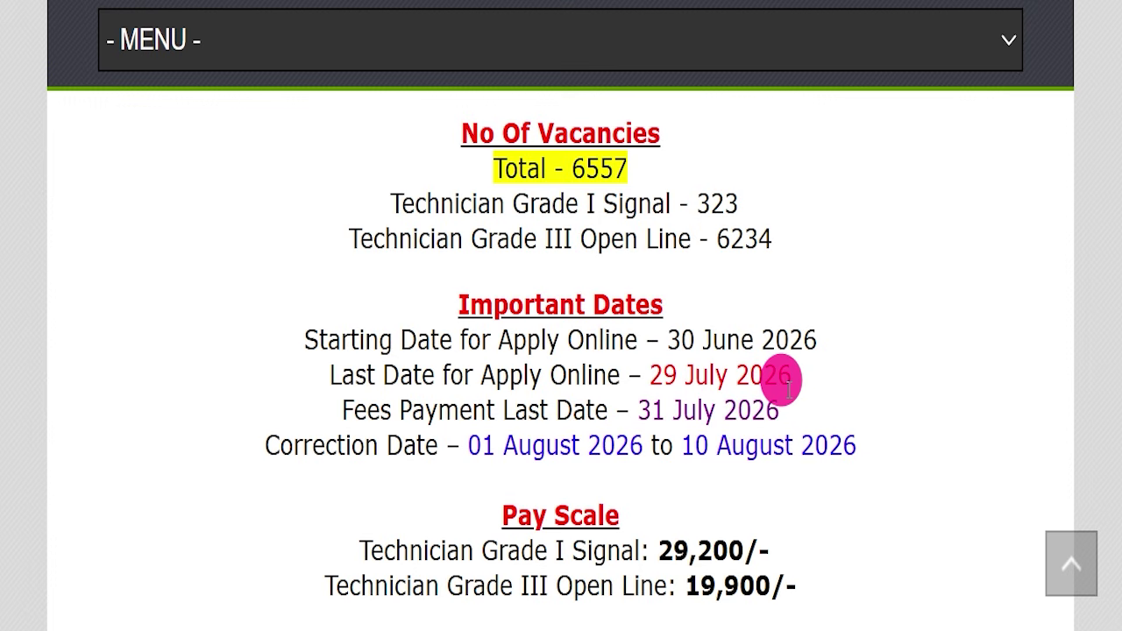
Highlight the Pay Scale lines for Technician Grade I Signal and Technician Grade III Open Line one after another
scroll(400, 400, down, 2)
drag(308, 355, 813, 343)
drag(321, 380, 821, 394)
scroll(698, 377, down, 1)
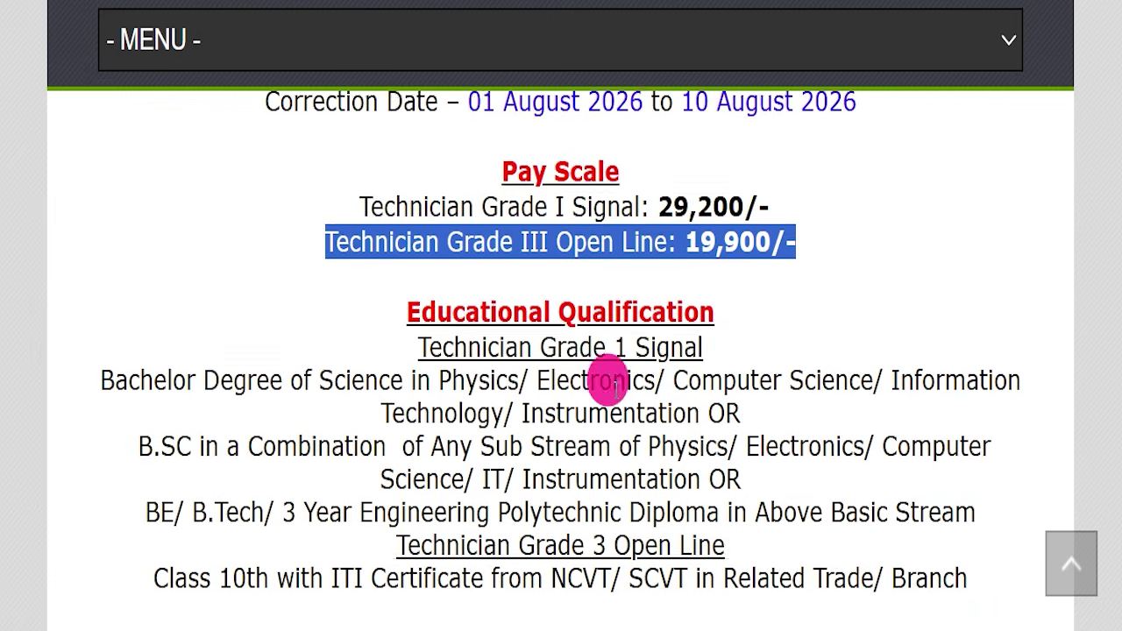
scroll(616, 386, down, 1)
drag(401, 229, 777, 250)
click(798, 252)
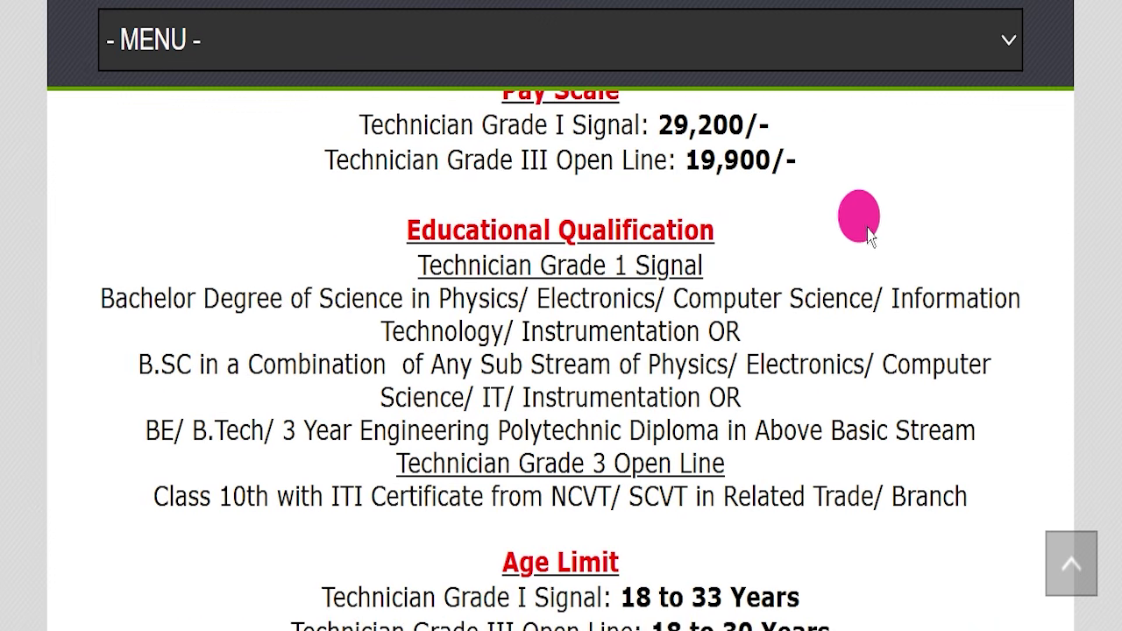
Highlight the Technician Grade 1 Signal qualifications in turn, from the bachelor degree subjects to the B.SC and BE/ B.Tech/ diploma options
drag(114, 300, 250, 299)
drag(431, 299, 820, 303)
drag(896, 300, 965, 299)
drag(565, 332, 692, 330)
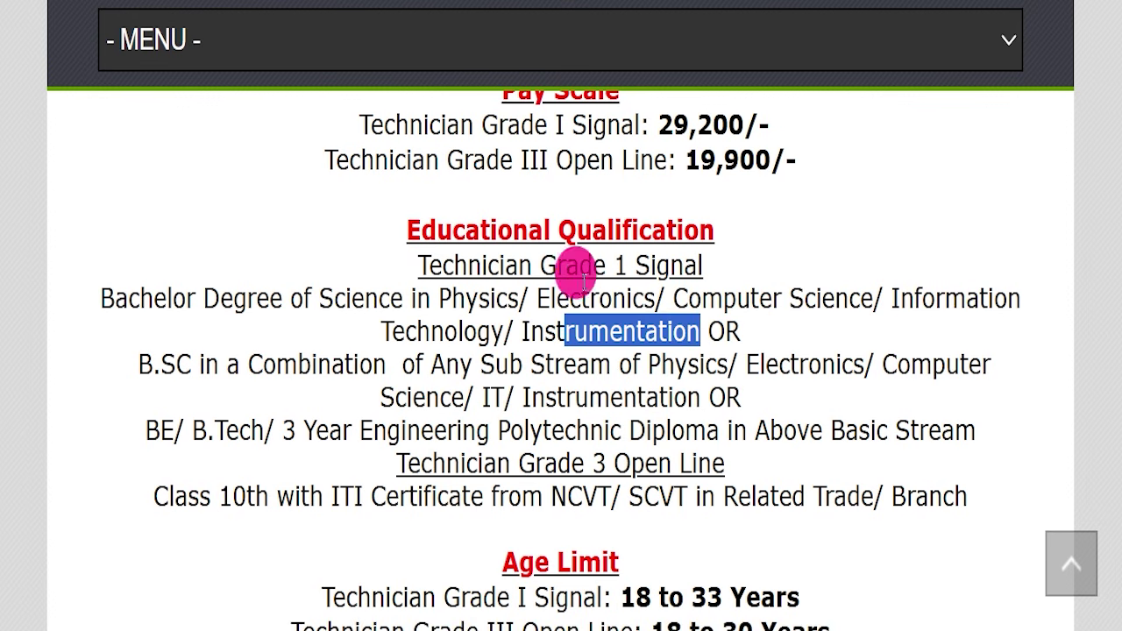
drag(541, 265, 605, 265)
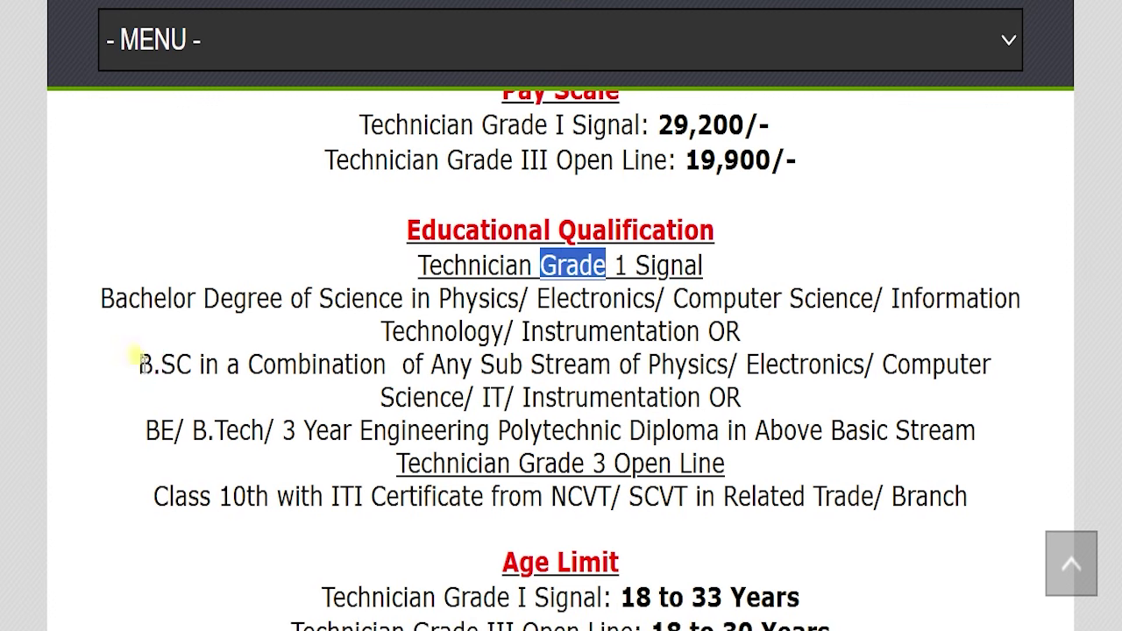
drag(138, 356, 399, 379)
drag(161, 426, 399, 419)
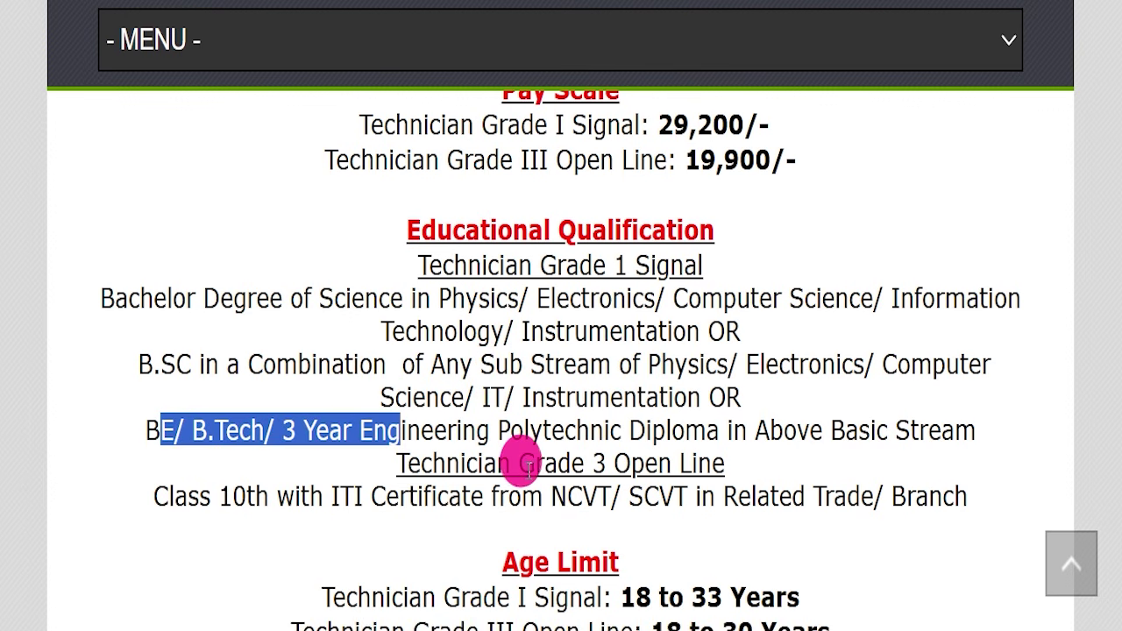
Highlight the Technician Grade 3 Open Line heading and its Class 10th with ITI Certificate requirement
drag(614, 464, 537, 454)
drag(185, 498, 470, 495)
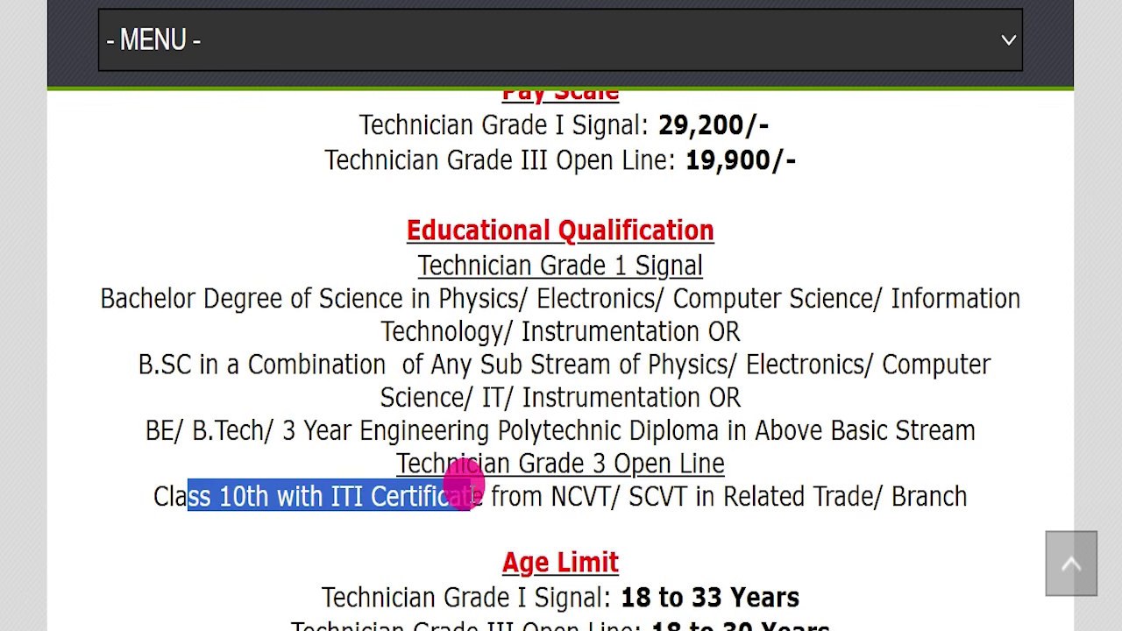
click(514, 488)
Highlight the Age Limit lines for Technician Grade I Signal and Technician Grade III Open Line
scroll(736, 462, down, 3)
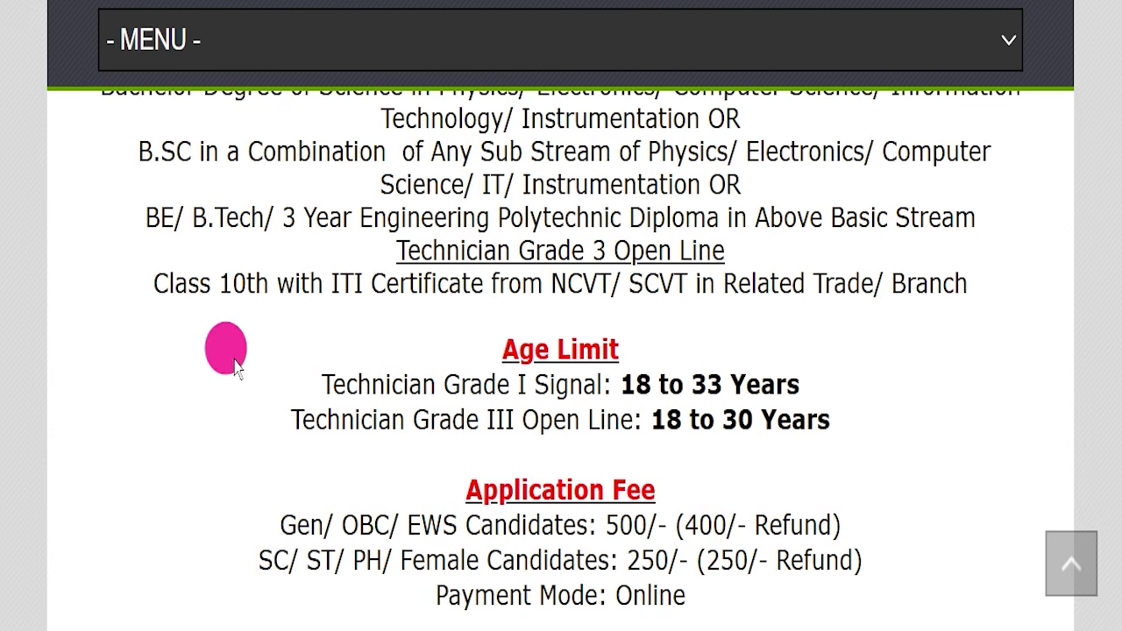
drag(251, 395, 836, 374)
drag(289, 419, 833, 425)
Highlight the Application Fee lines for both candidate groups and the online payment mode
scroll(371, 450, down, 3)
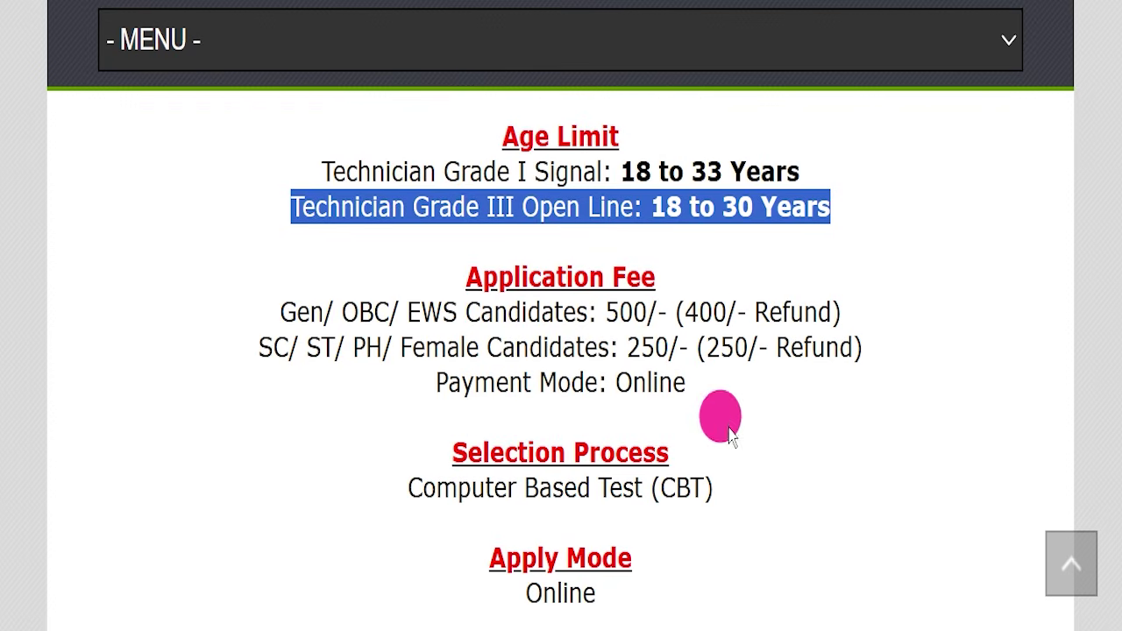
drag(222, 302, 837, 310)
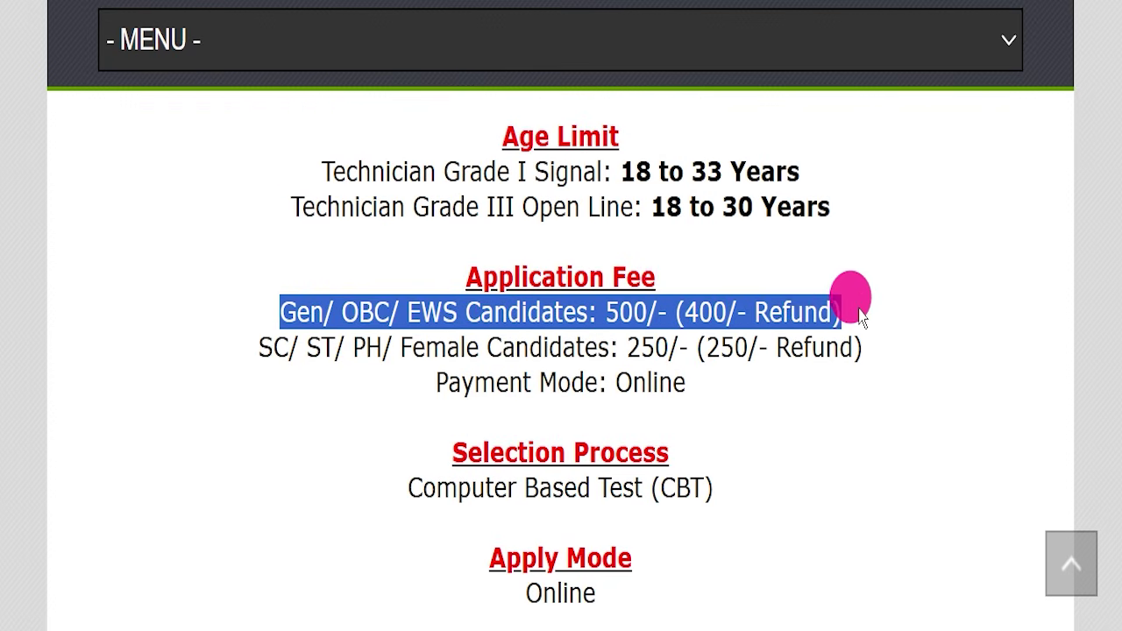
drag(254, 349, 920, 326)
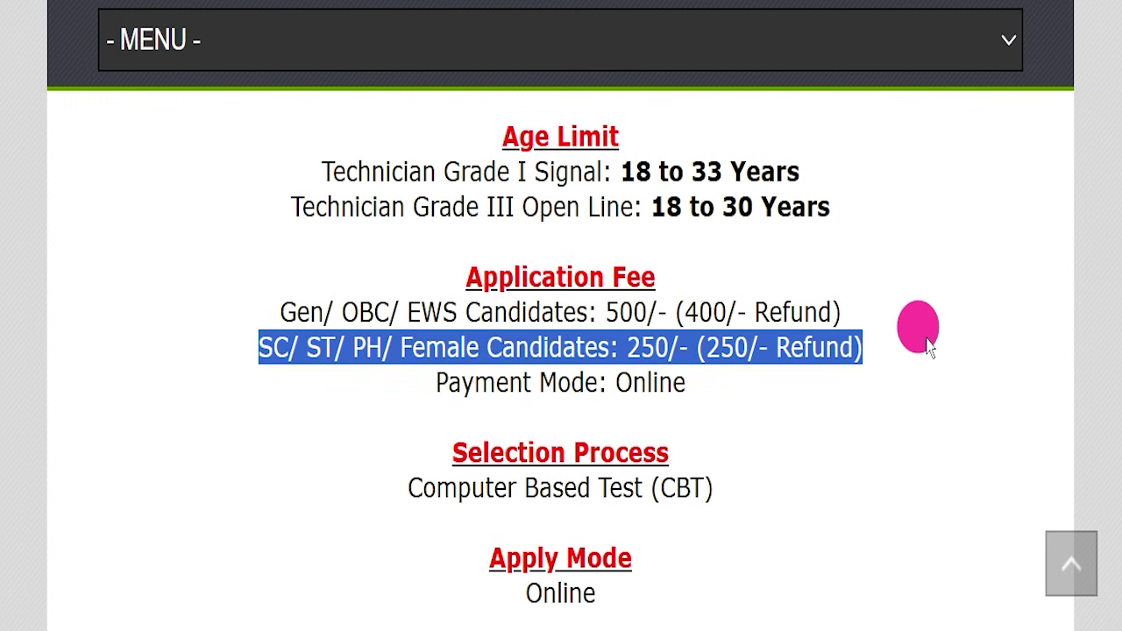
drag(615, 384, 706, 392)
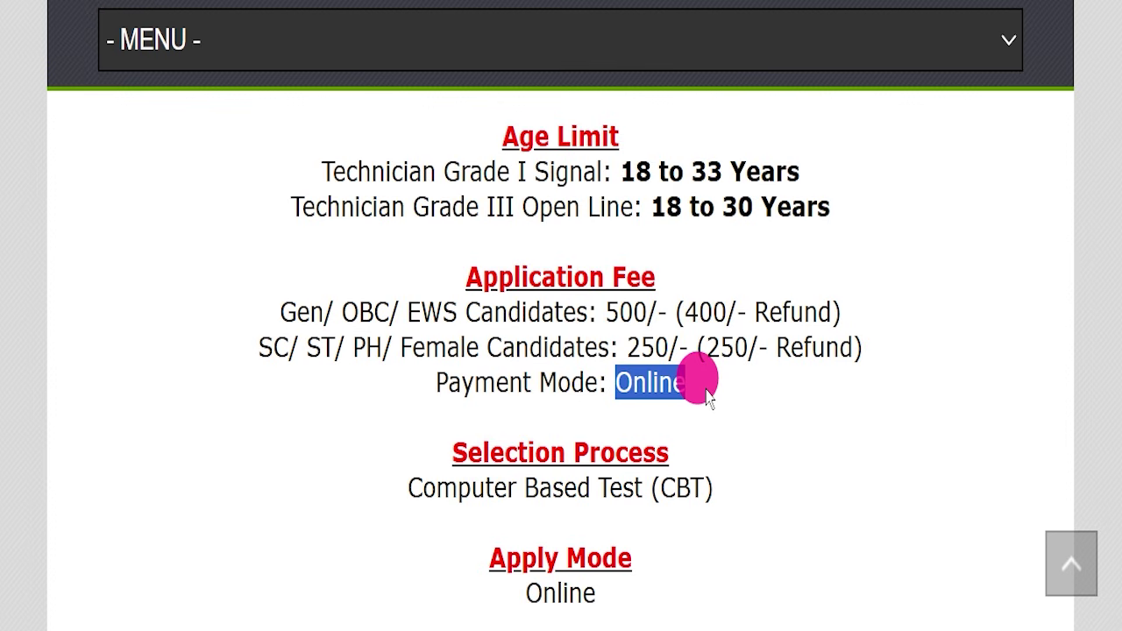
Highlight the Computer Based Test selection process, the apply mode and the rrbapply.gov.in official website for reading
scroll(705, 394, down, 1)
drag(321, 380, 750, 397)
scroll(748, 386, down, 2)
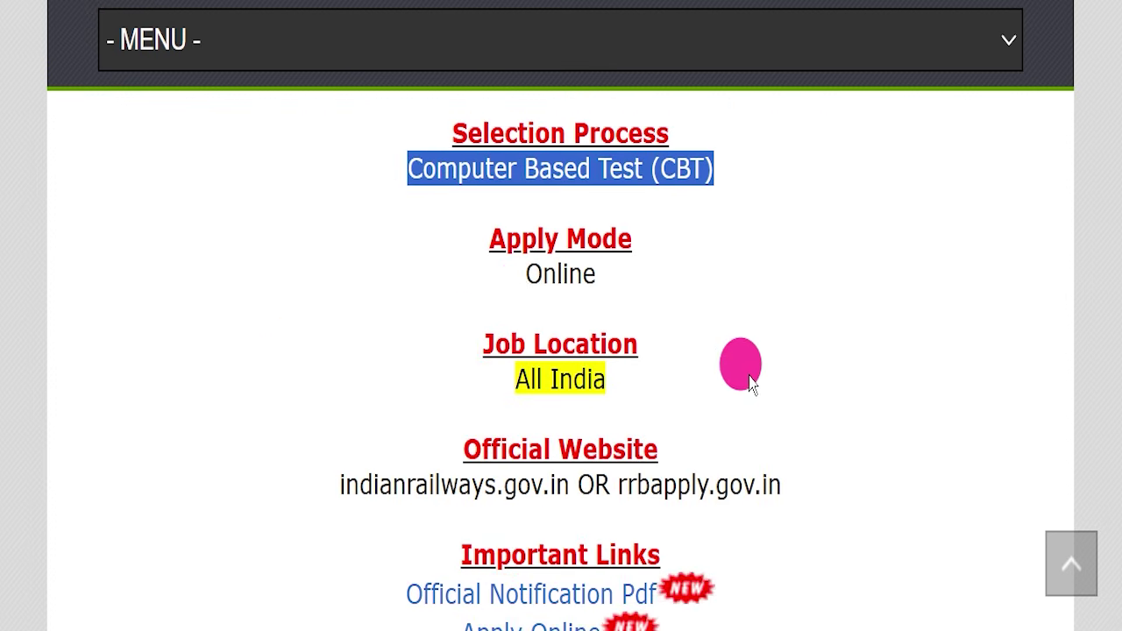
drag(452, 272, 633, 283)
drag(370, 377, 849, 392)
scroll(627, 368, down, 1)
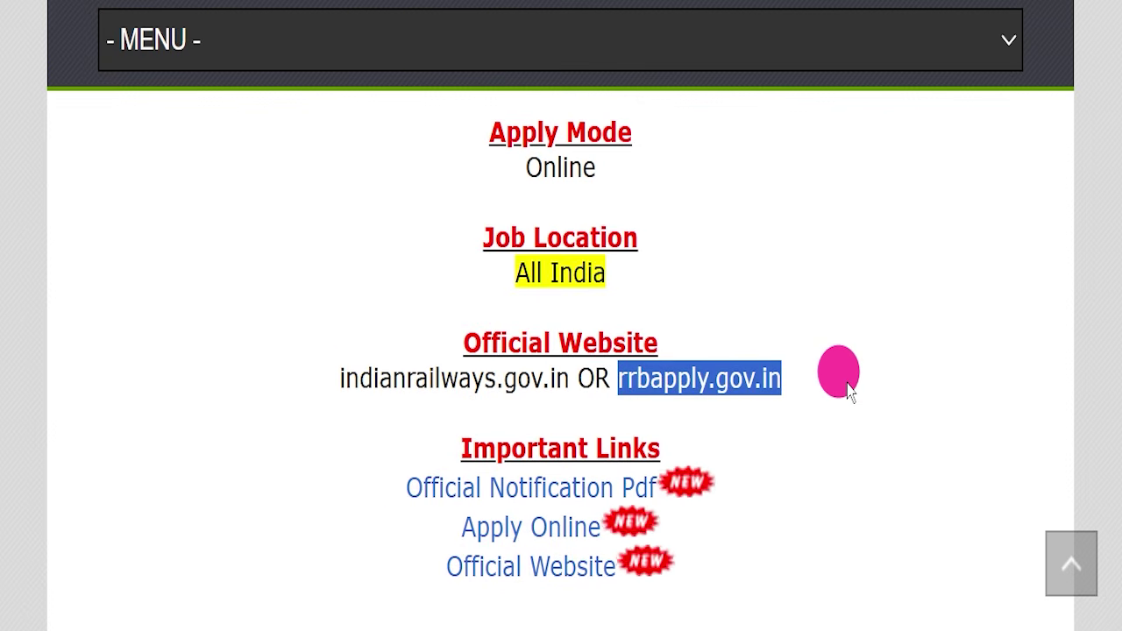
Look over the article's Important Links section and highlight the Official Notification Pdf link
scroll(849, 392, down, 2)
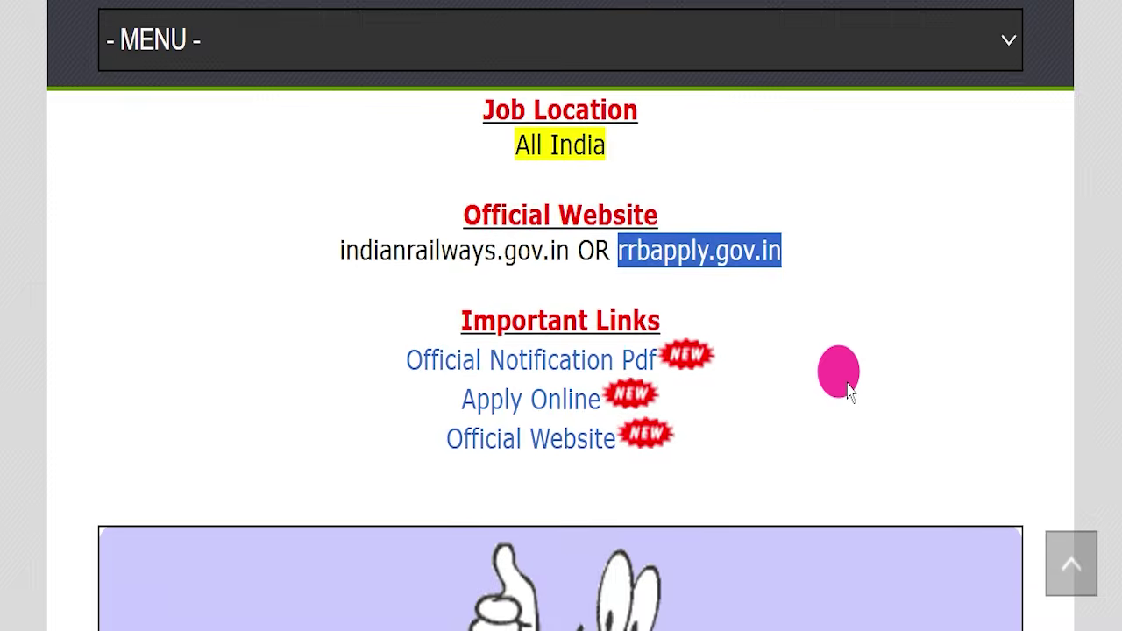
click(851, 388)
drag(369, 267, 693, 376)
click(693, 376)
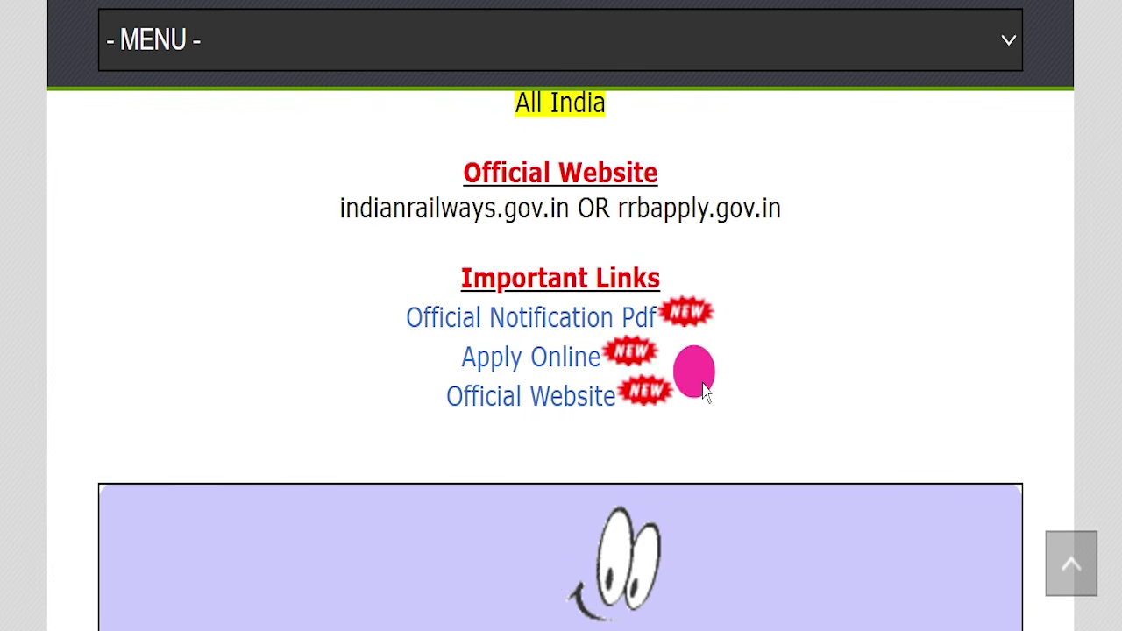
drag(313, 306, 639, 311)
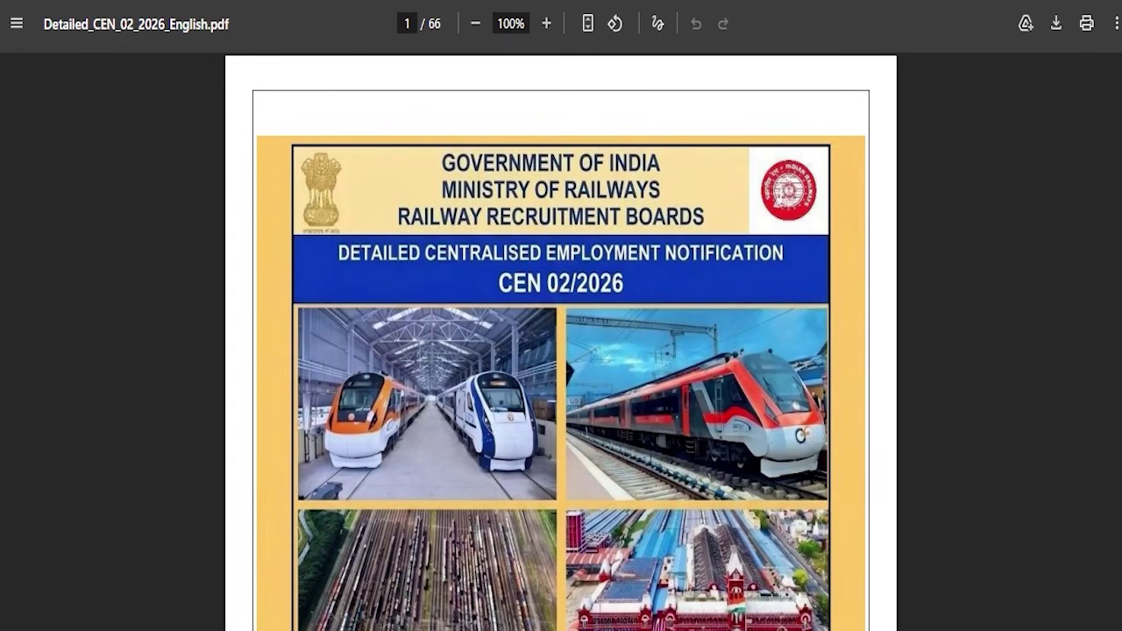
Switch to Detailed_CEN_02_2026_English.pdf and read from the table of contents to the posts and important dates tables on page 5
scroll(680, 313, down, 12)
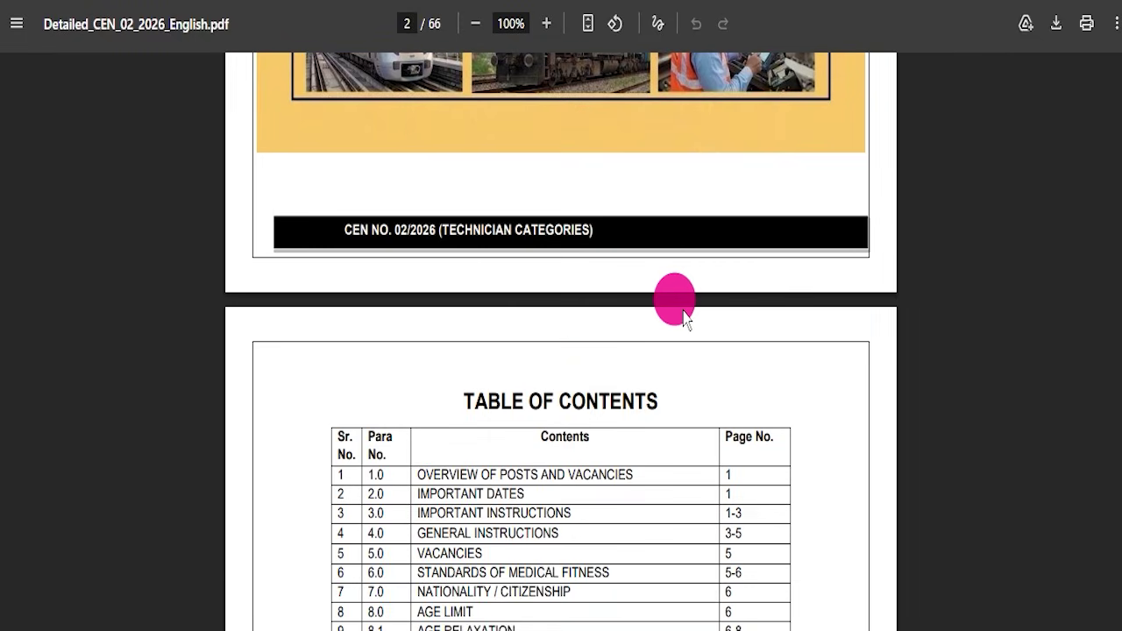
scroll(684, 318, down, 15)
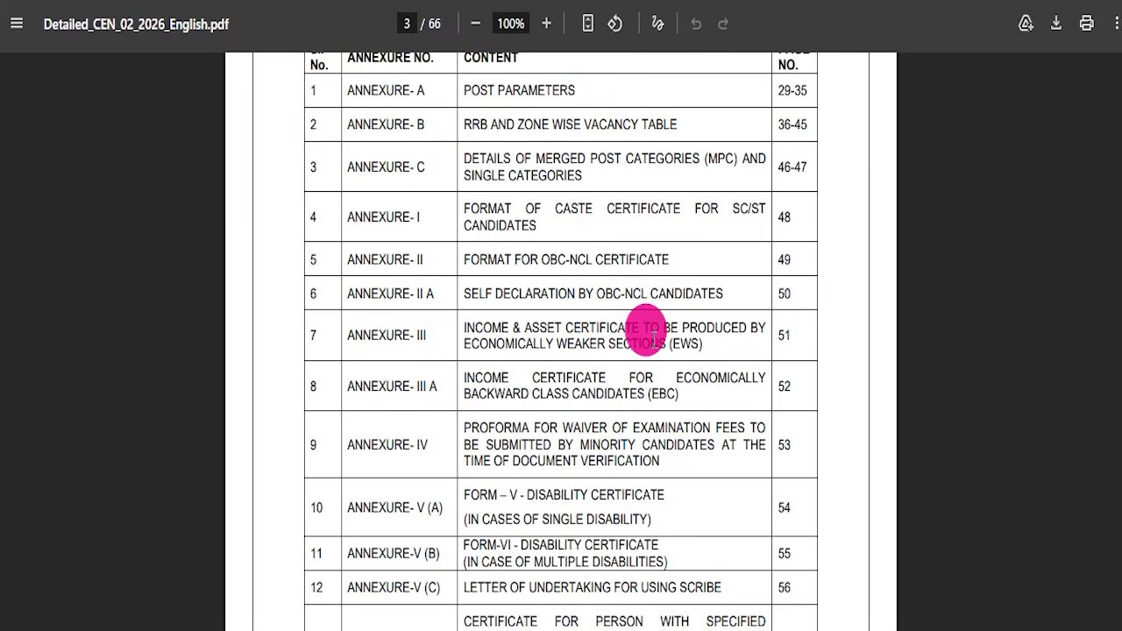
scroll(633, 329, down, 5)
drag(436, 250, 606, 463)
scroll(575, 355, down, 10)
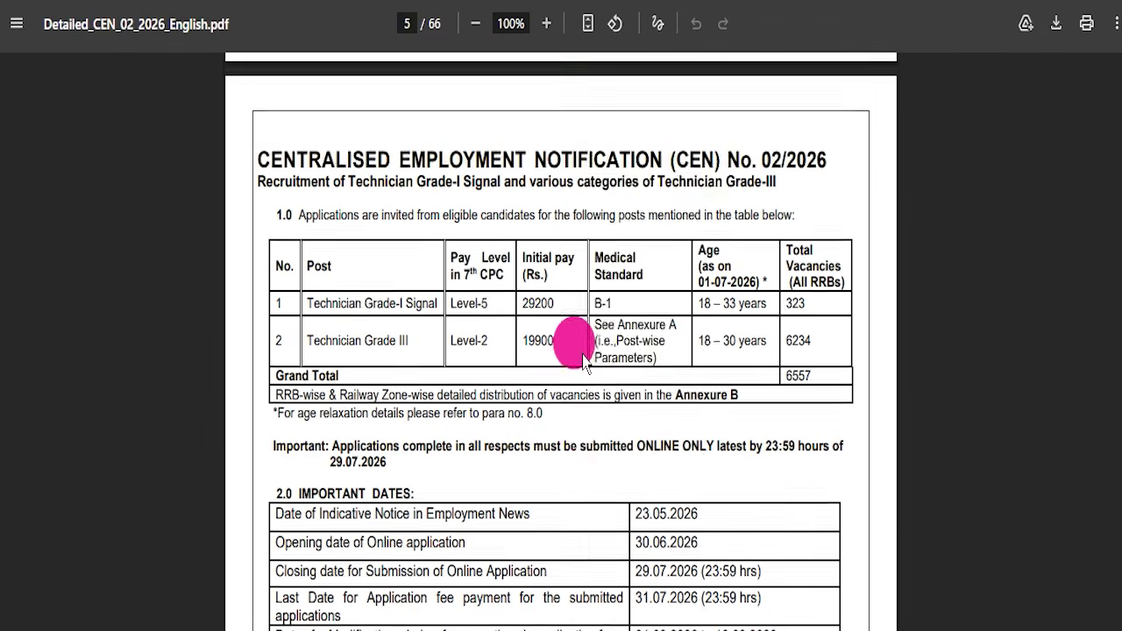
scroll(585, 364, down, 2)
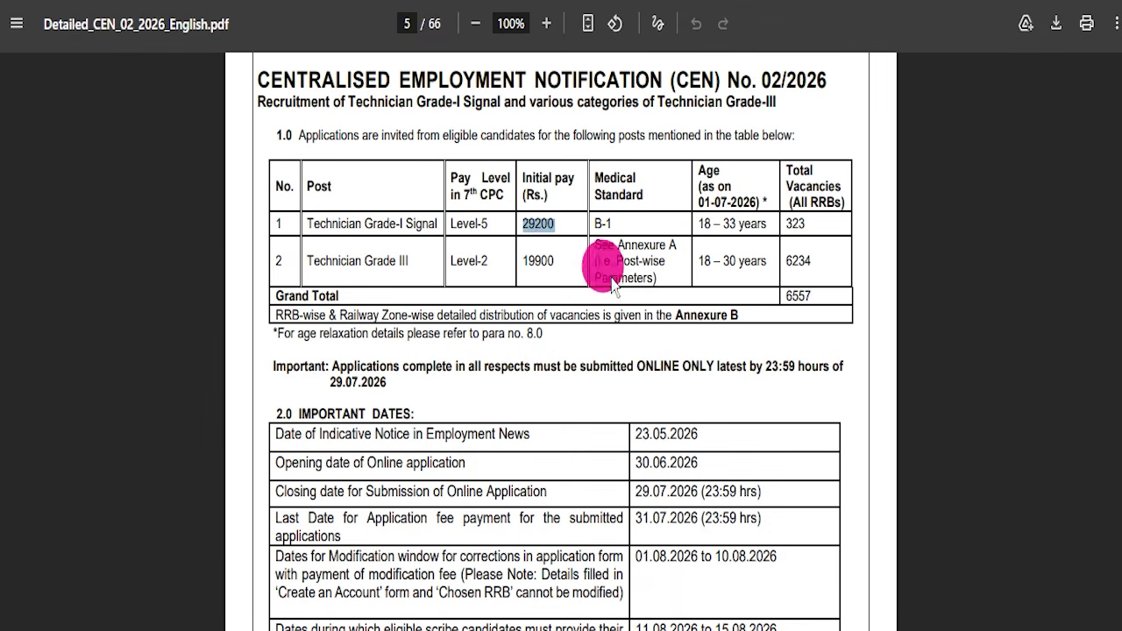
Skim the notification's age relaxation tables and the disability, scribe and merit rules up to page 23
scroll(713, 351, down, 8)
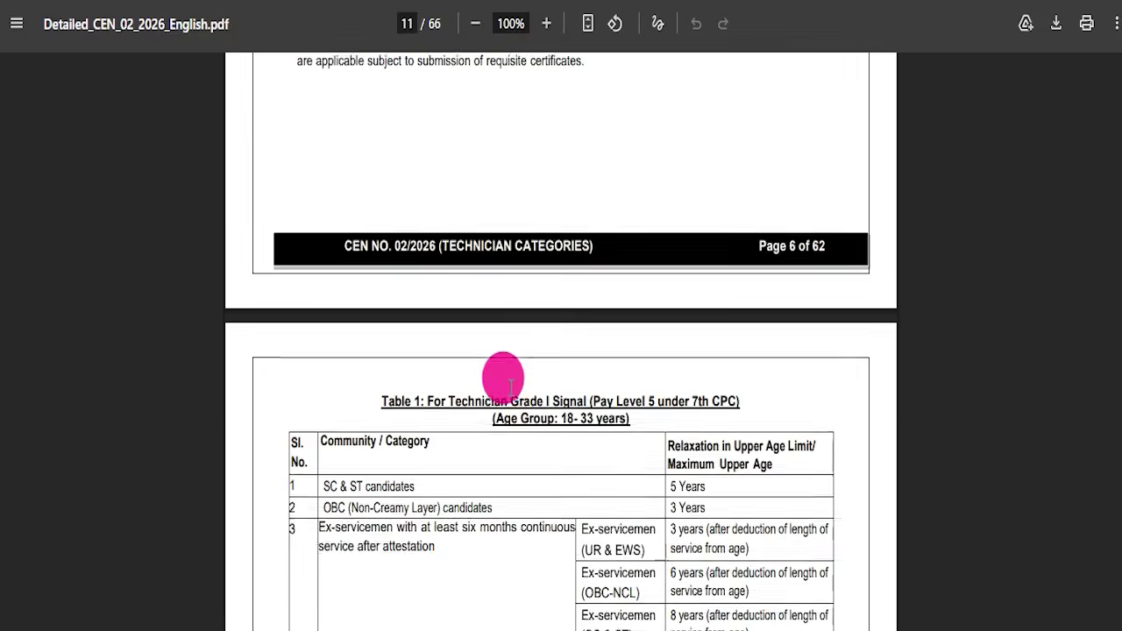
scroll(563, 311, down, 9)
scroll(562, 312, down, 7)
scroll(558, 311, down, 16)
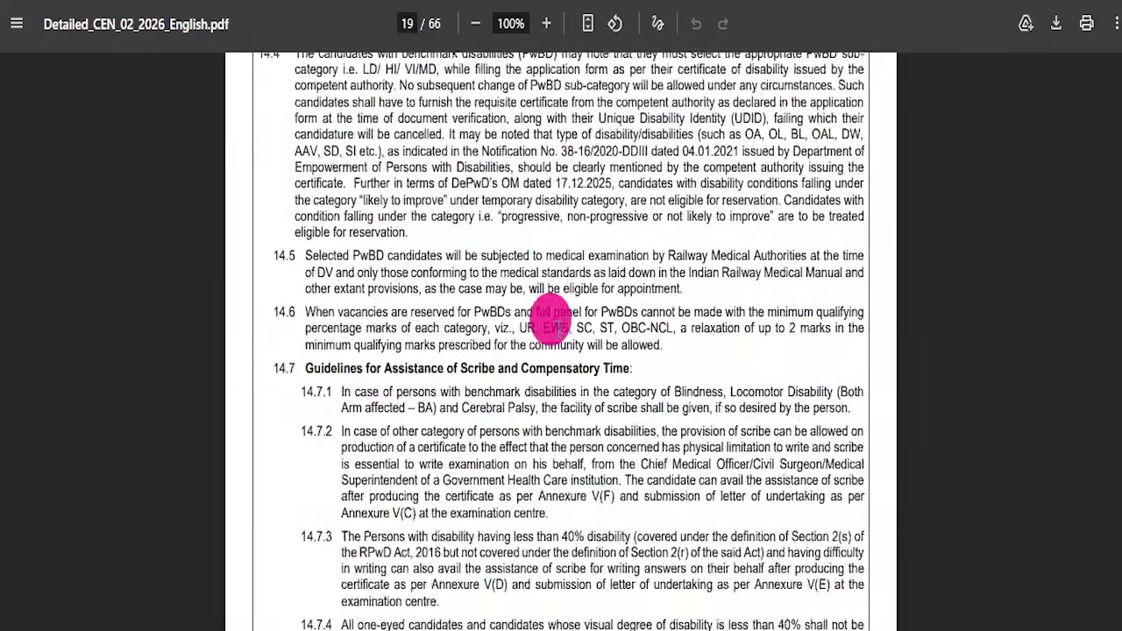
scroll(556, 325, down, 7)
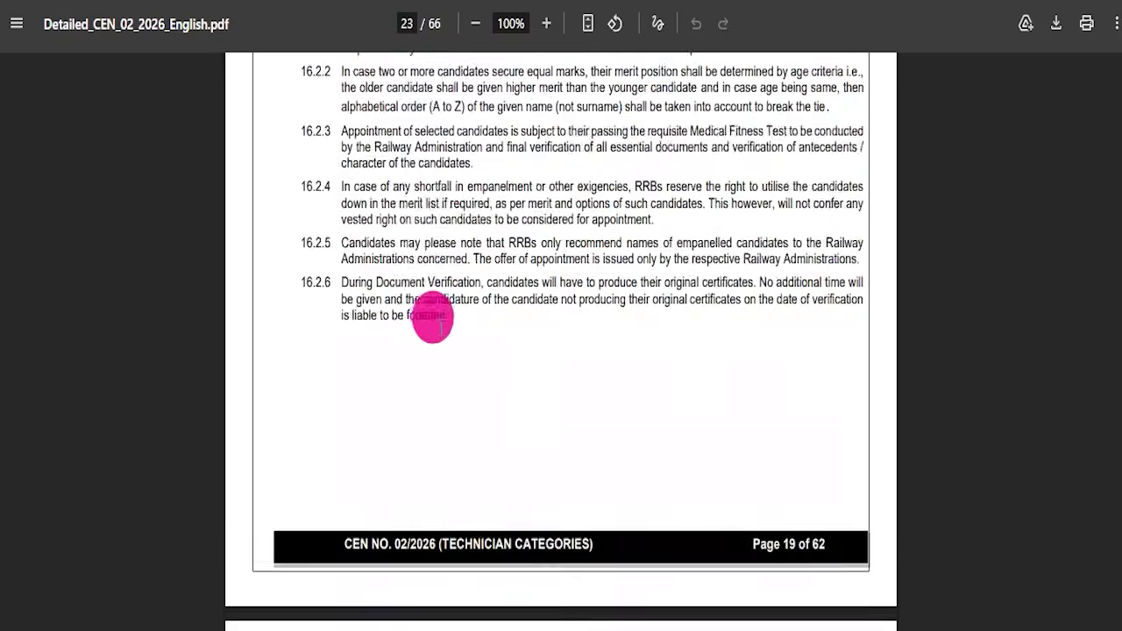
Examine the notification's online application guidelines, live photo instructions and signature specifications, continuing to the abbreviations on page 31
scroll(444, 311, up, 8)
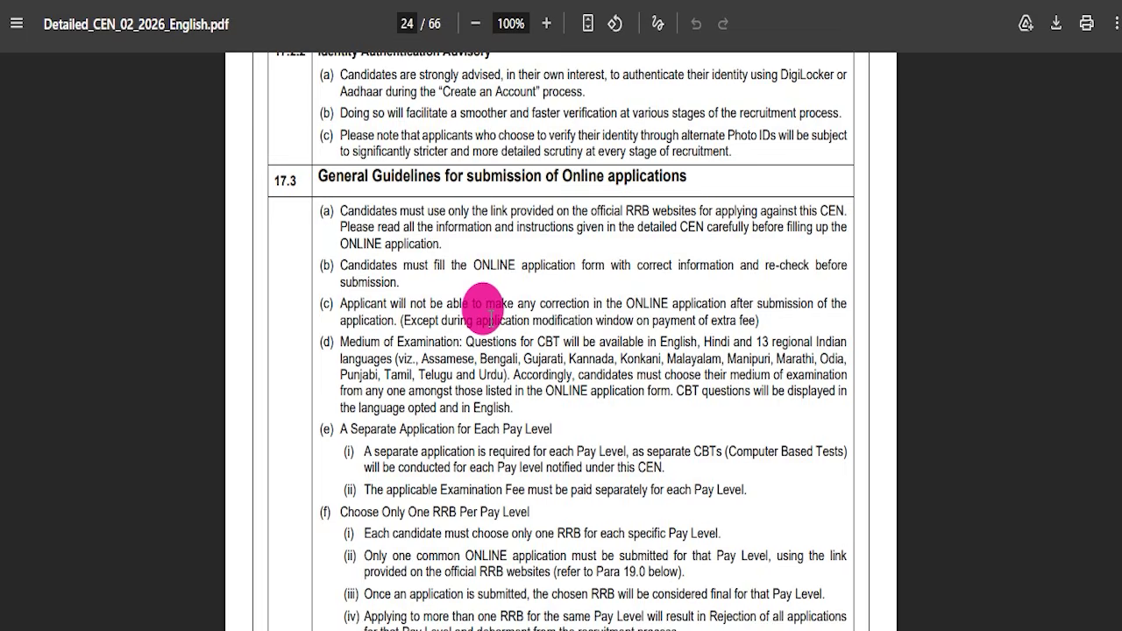
scroll(518, 300, down, 5)
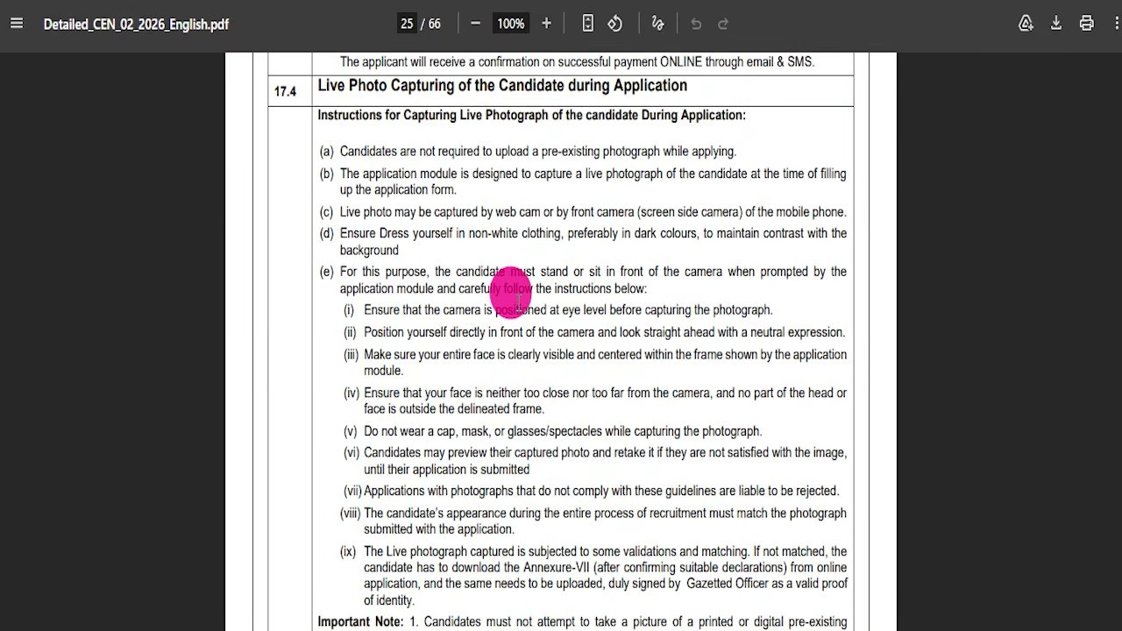
scroll(511, 303, down, 6)
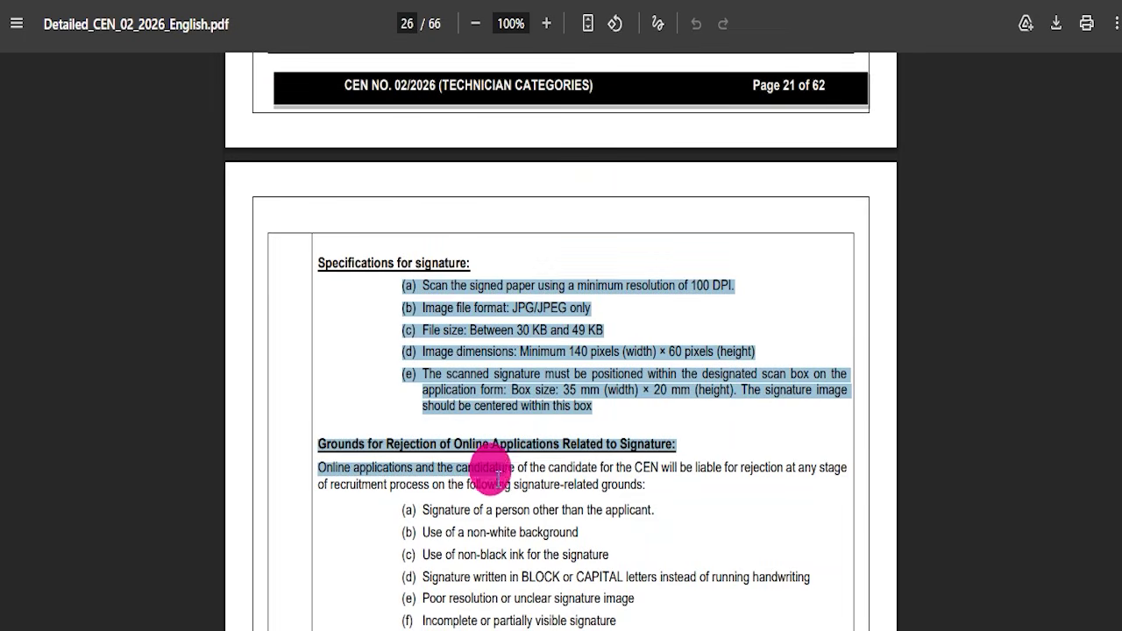
scroll(440, 357, down, 7)
scroll(542, 338, down, 8)
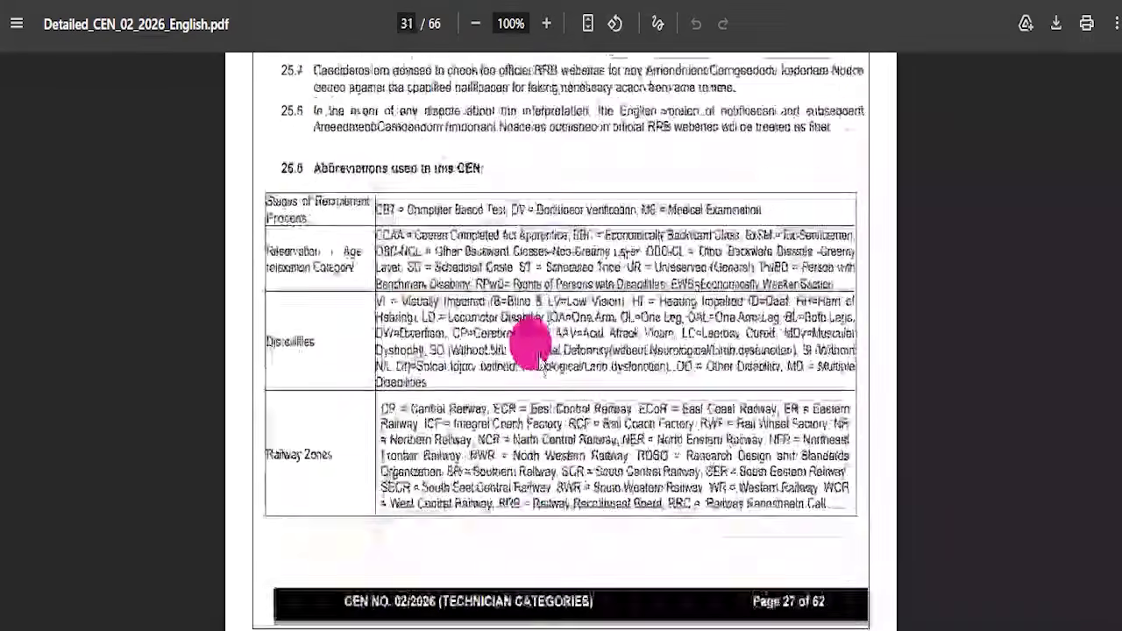
Examine the Annexure A Post Parameters table and highlight the prescribed qualification for Technician Grade I Signal
scroll(533, 351, down, 10)
scroll(533, 345, up, 8)
scroll(463, 338, down, 2)
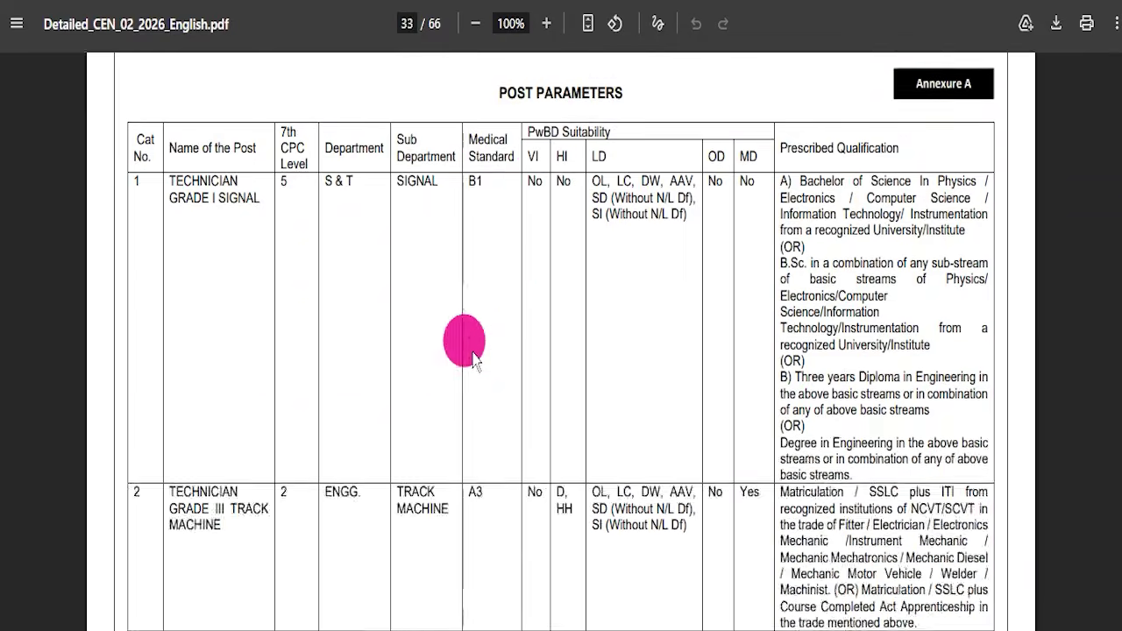
drag(813, 217, 708, 510)
scroll(438, 350, down, 15)
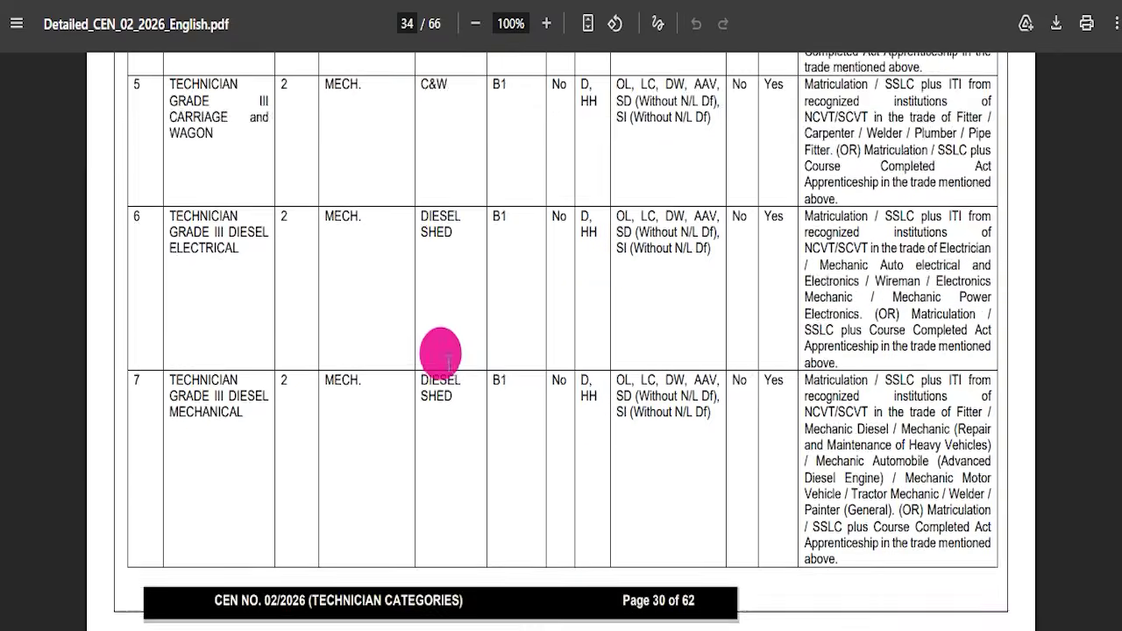
Skim the Annexure B RRB-wise vacancy tables and the post category list after them, then return towards the start of the PDF
scroll(498, 364, down, 20)
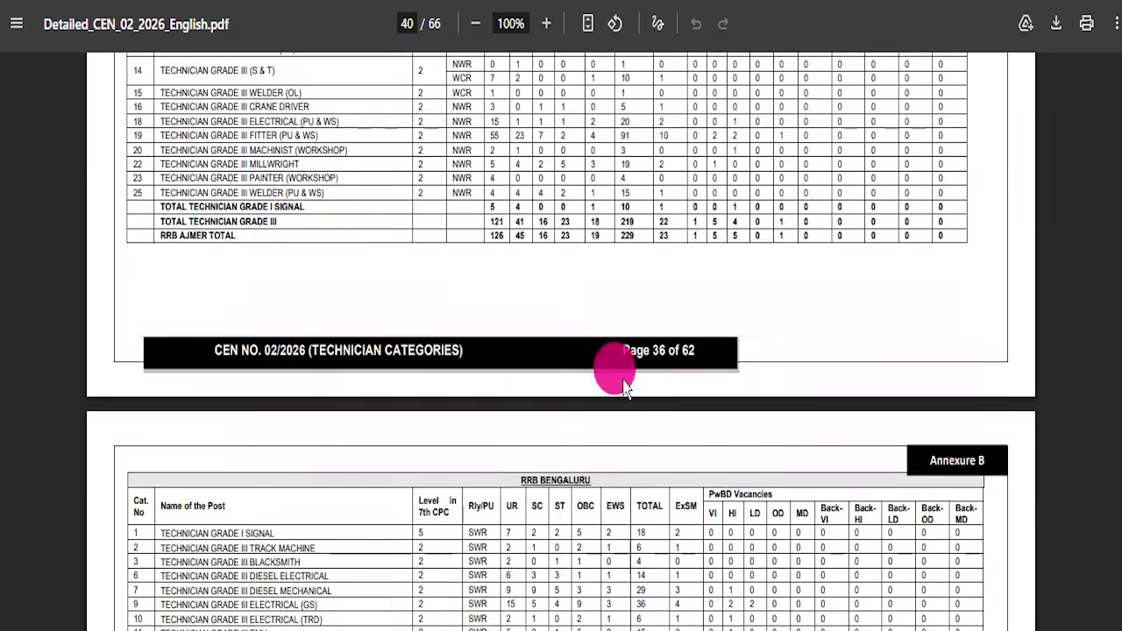
scroll(623, 385, down, 12)
drag(196, 244, 500, 430)
scroll(500, 430, down, 20)
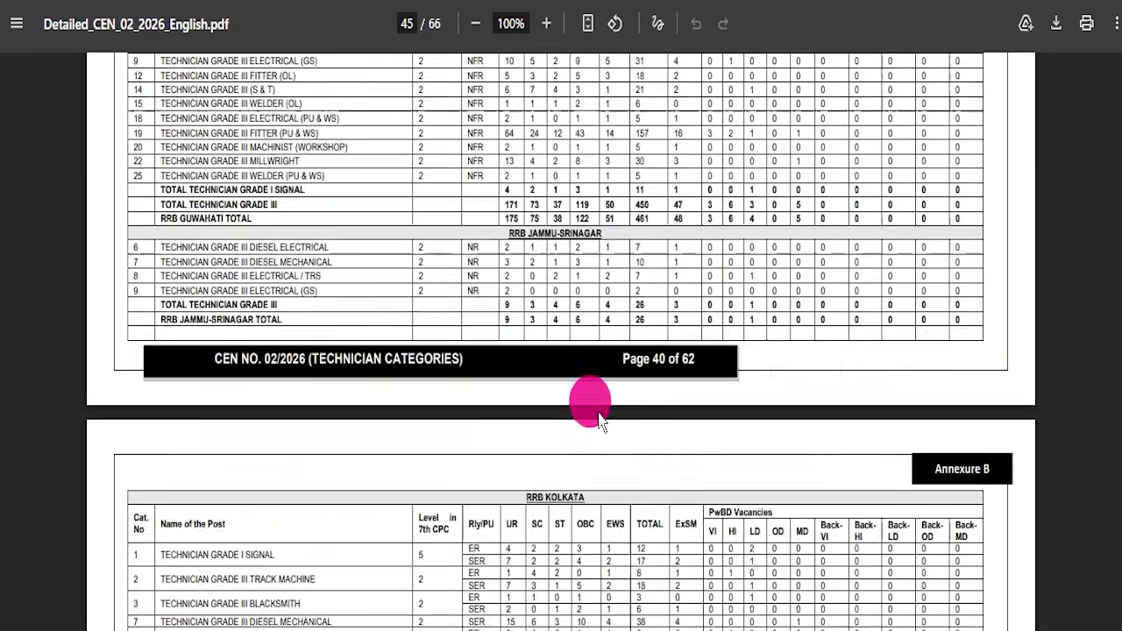
scroll(688, 353, down, 20)
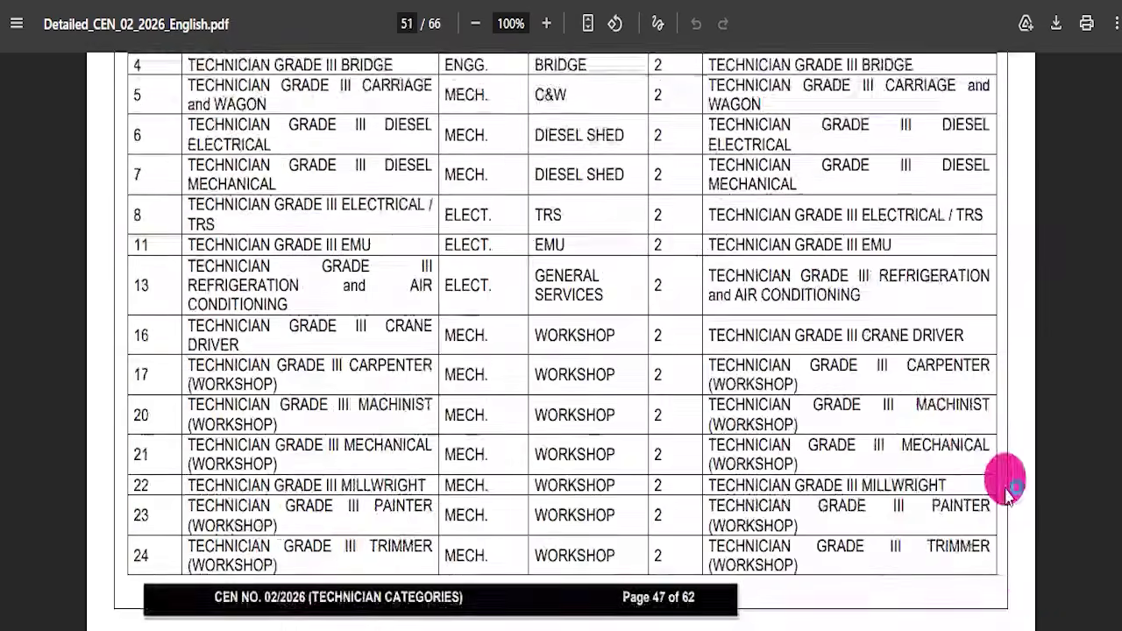
scroll(1009, 491, down, 5)
drag(1115, 488, 1119, 58)
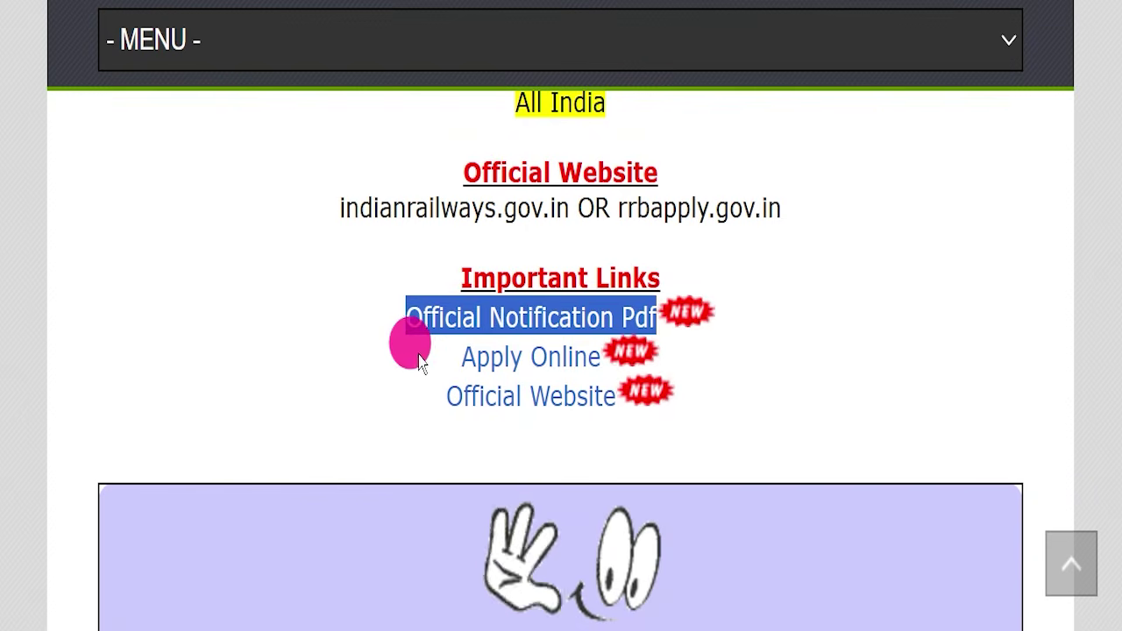
Highlight the article's Apply Online link, go to the Railway Recruitment Board portal and close its fake RRB websites notice
drag(462, 357, 614, 372)
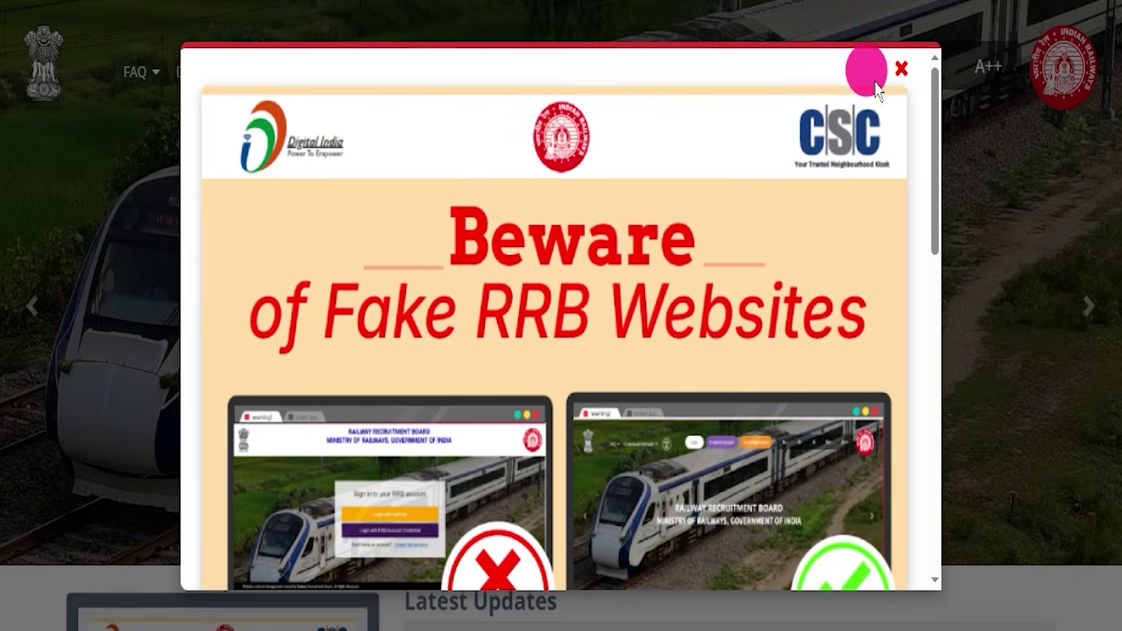
click(899, 67)
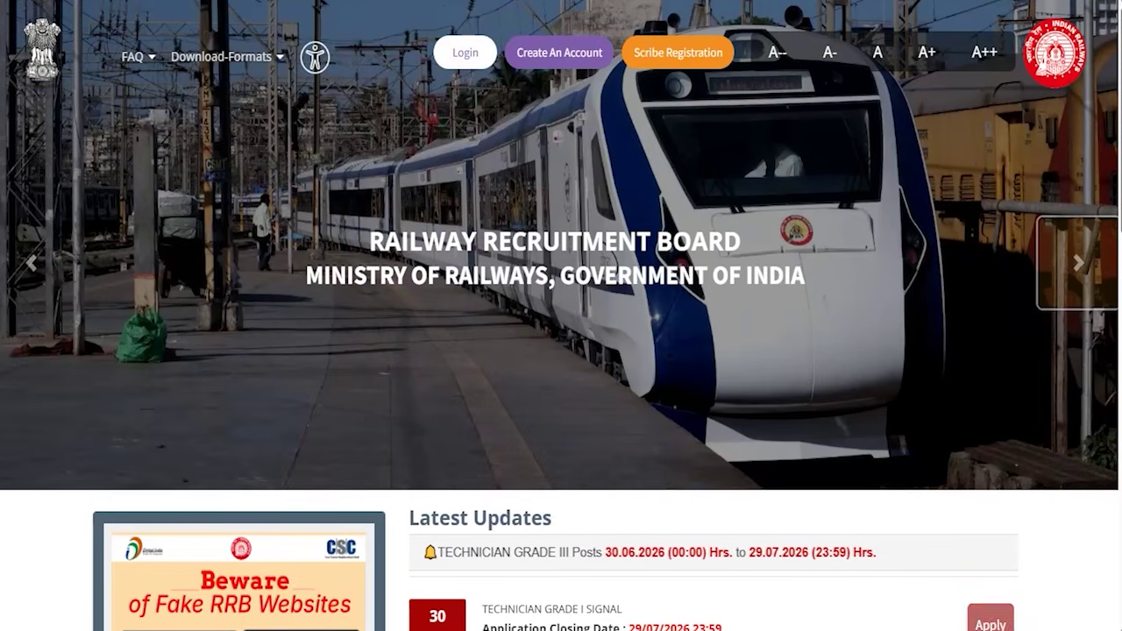
Open the portal's login page and choose to sign in with RRB account credentials
mouse_move(296, 187)
mouse_down()
mouse_move(426, 70)
mouse_move(438, 72)
mouse_up()
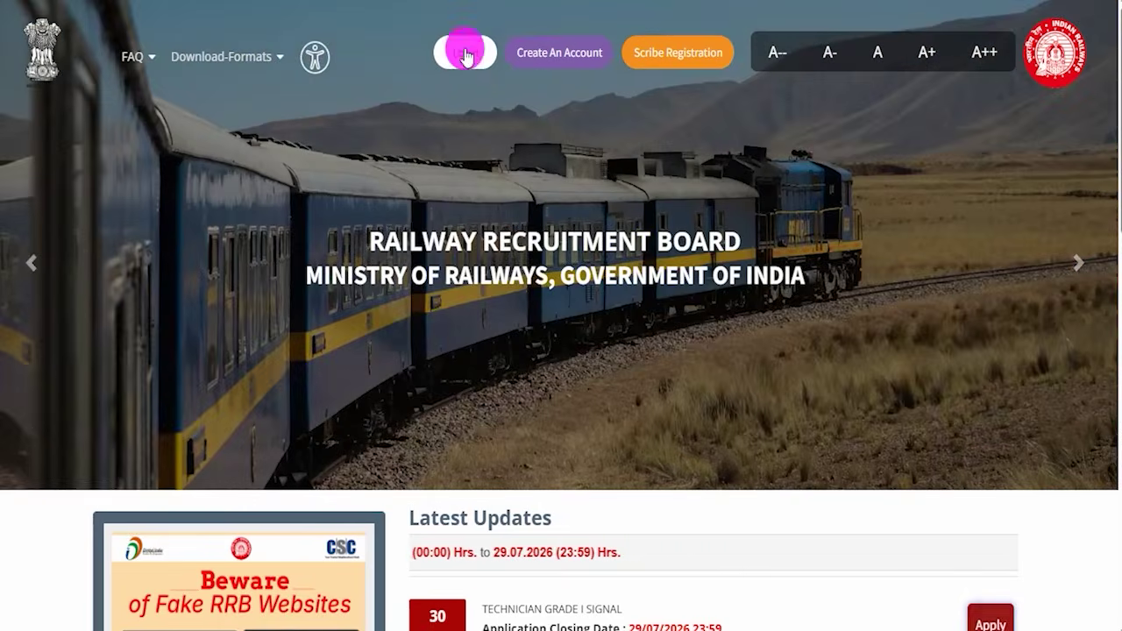
click(465, 54)
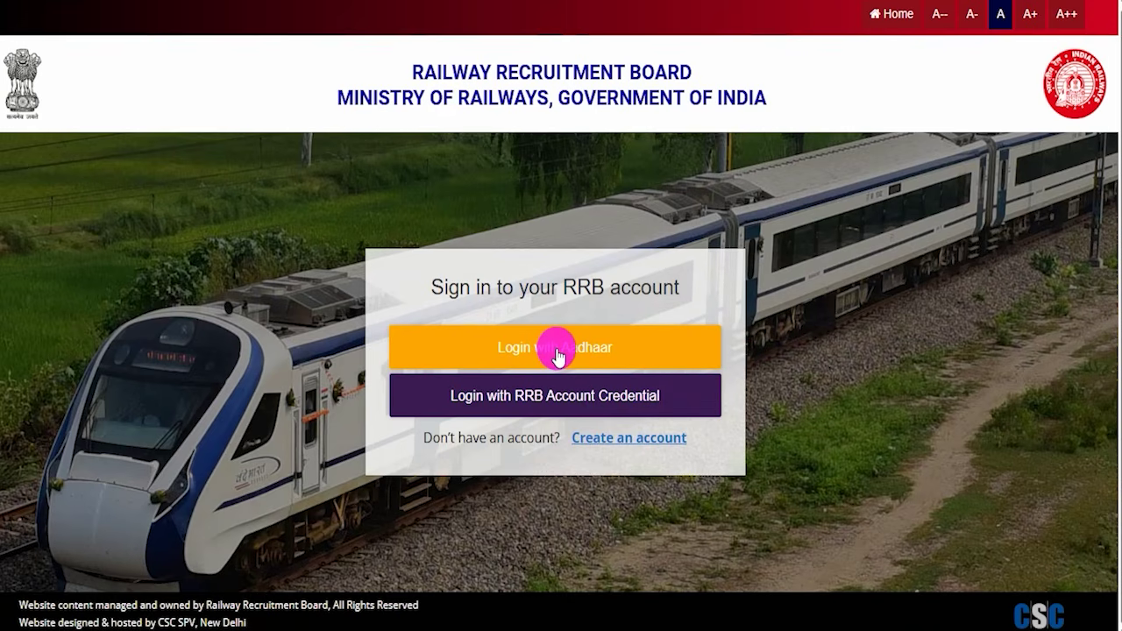
click(555, 398)
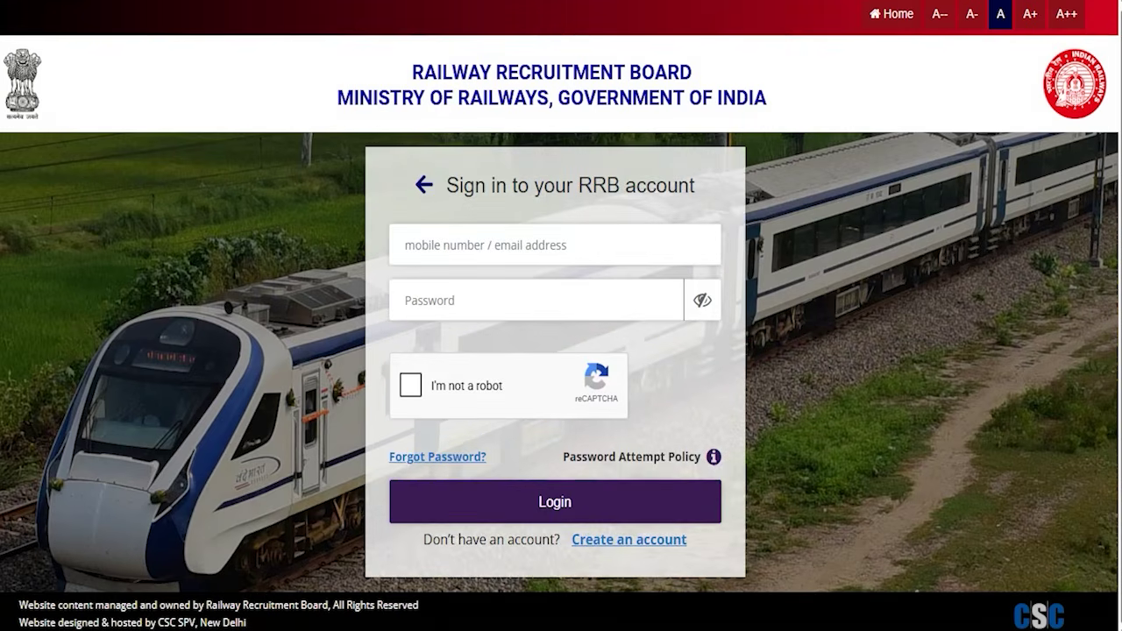
Mark the mobile number/email, password, reCAPTCHA and Login controls of the sign-in form with pen annotations and clear the marks
drag(471, 252, 513, 203)
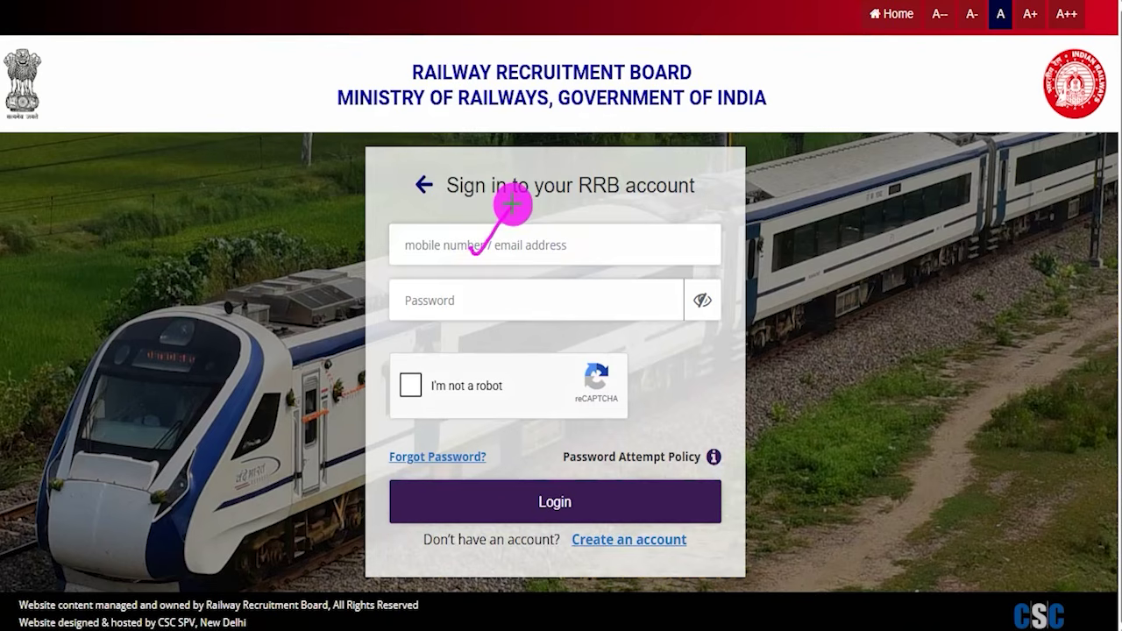
drag(494, 296, 540, 251)
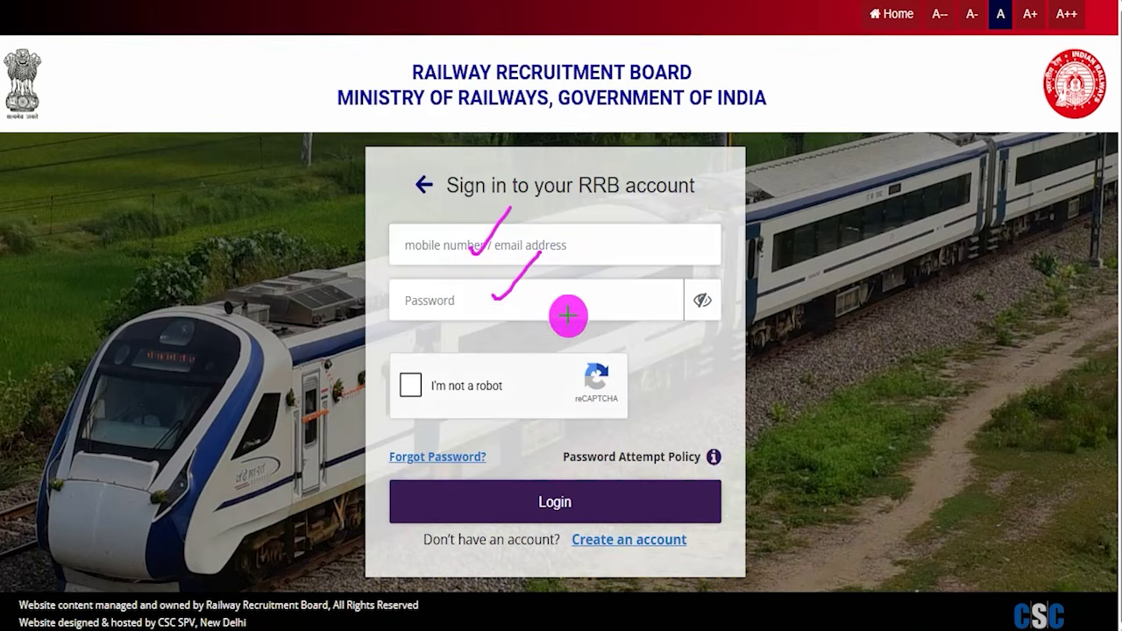
drag(414, 384, 444, 357)
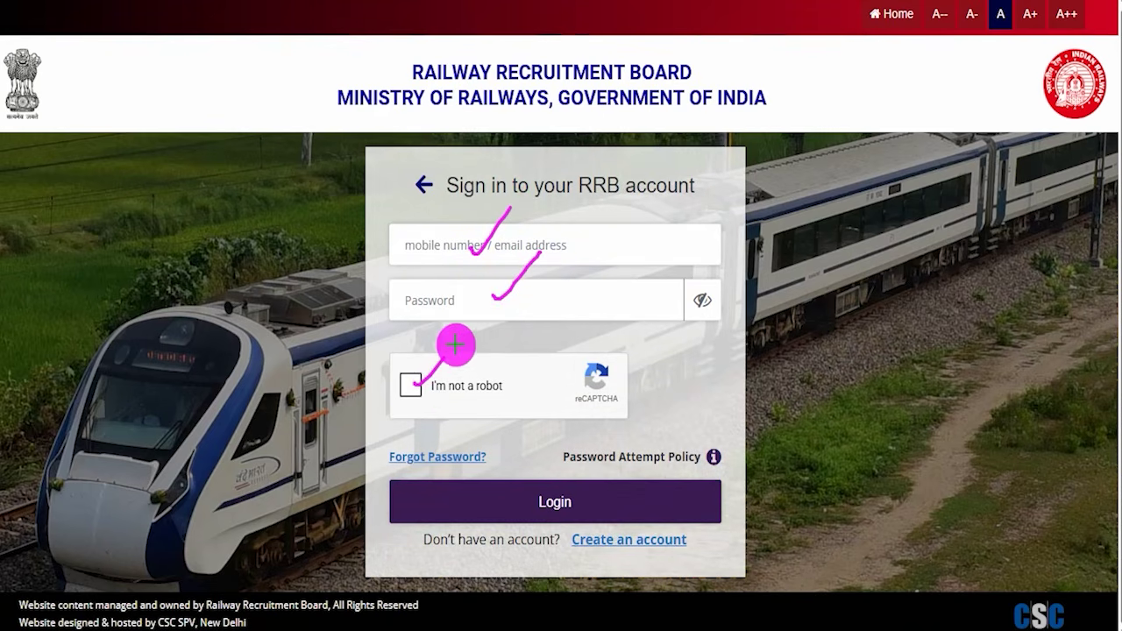
drag(824, 261, 609, 484)
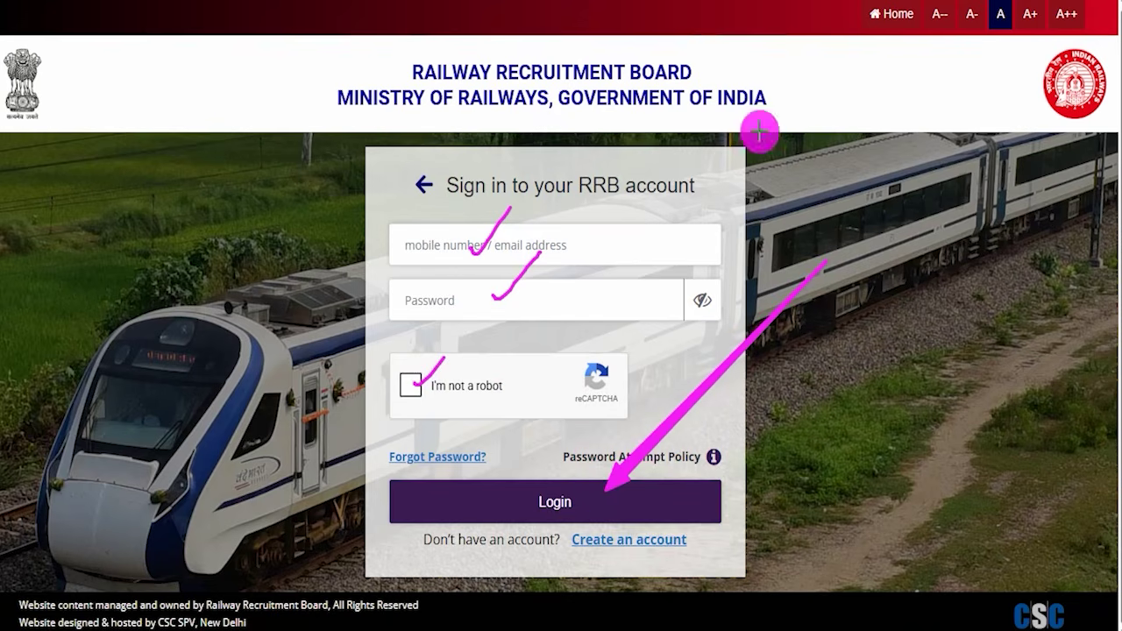
key(Escape)
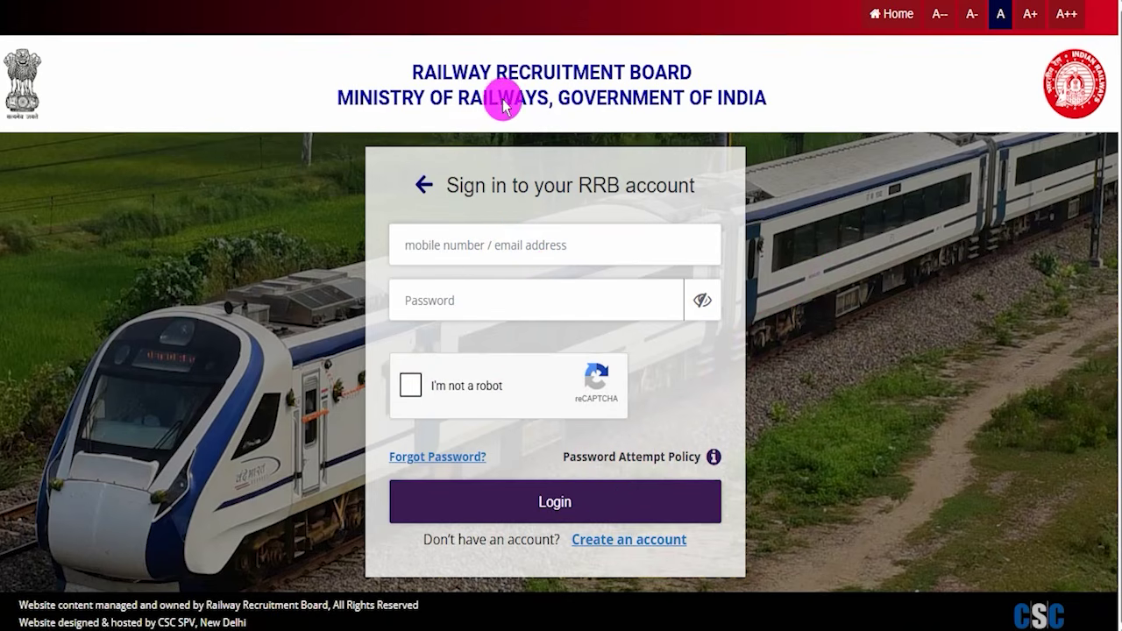
Return to the portal home page, open the account creation form, highlight "2024 or 2025 or 2026" in its note and dismiss the note
click(886, 13)
click(873, 62)
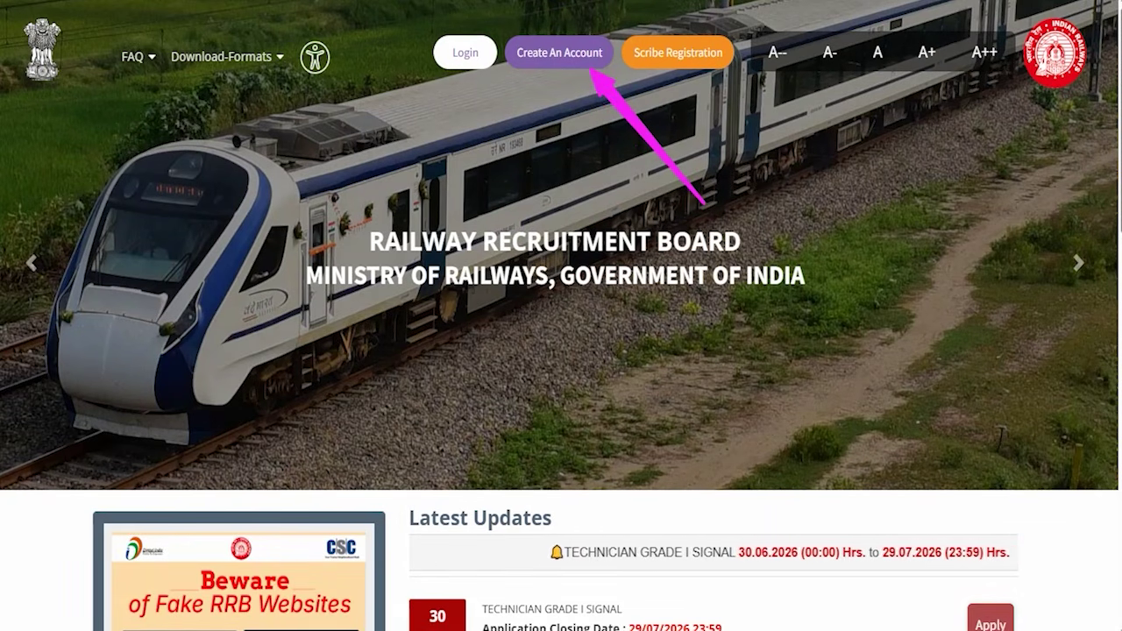
click(542, 53)
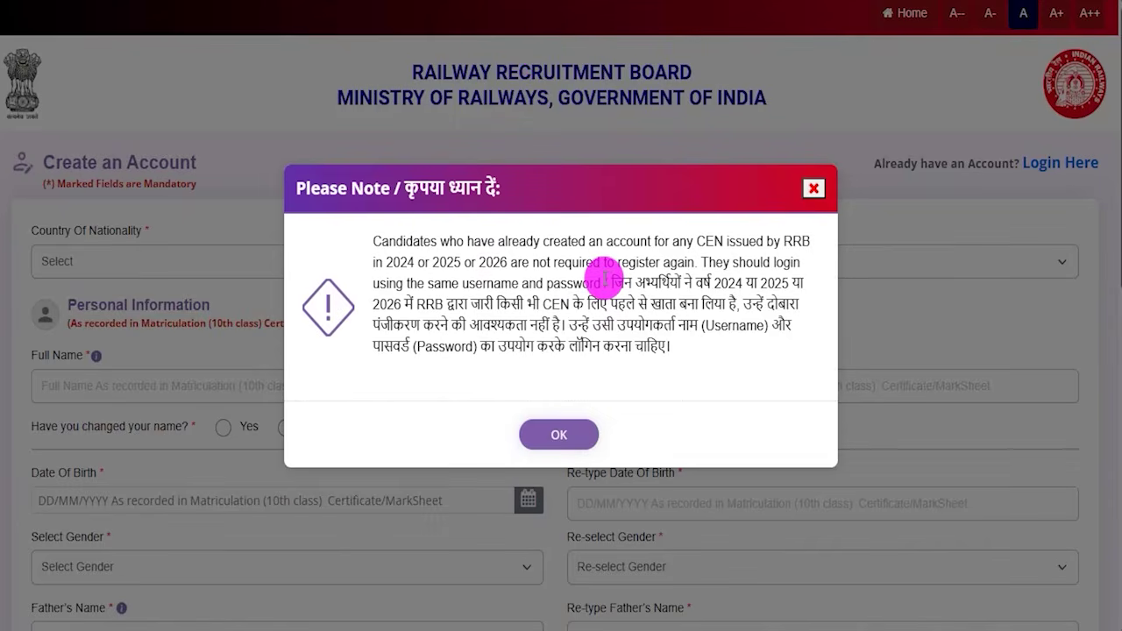
drag(391, 262, 504, 262)
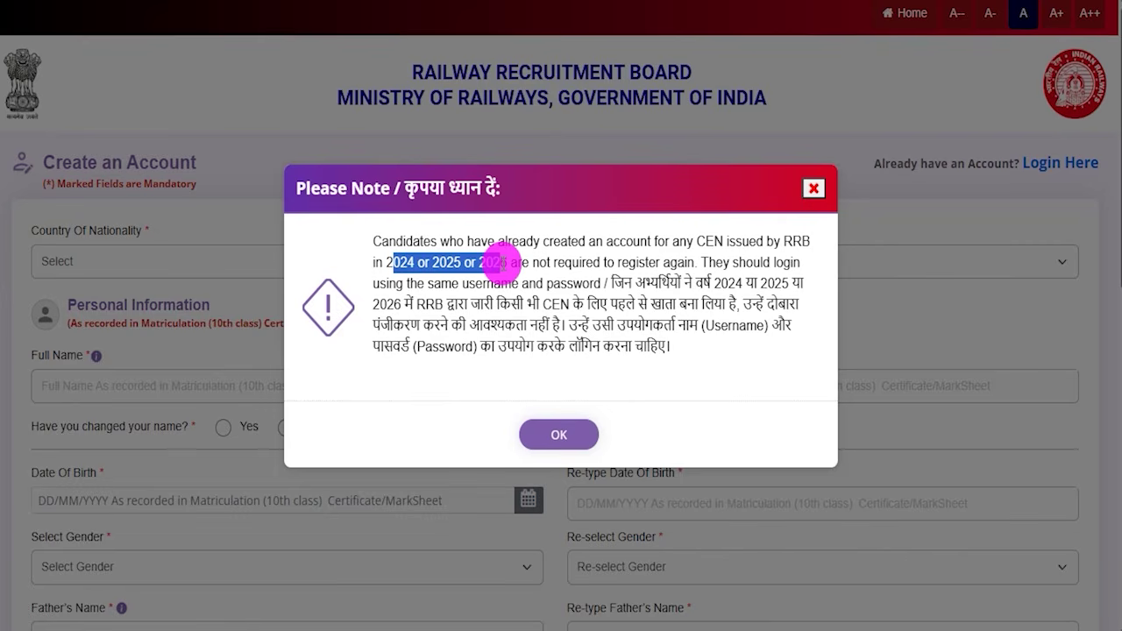
click(554, 435)
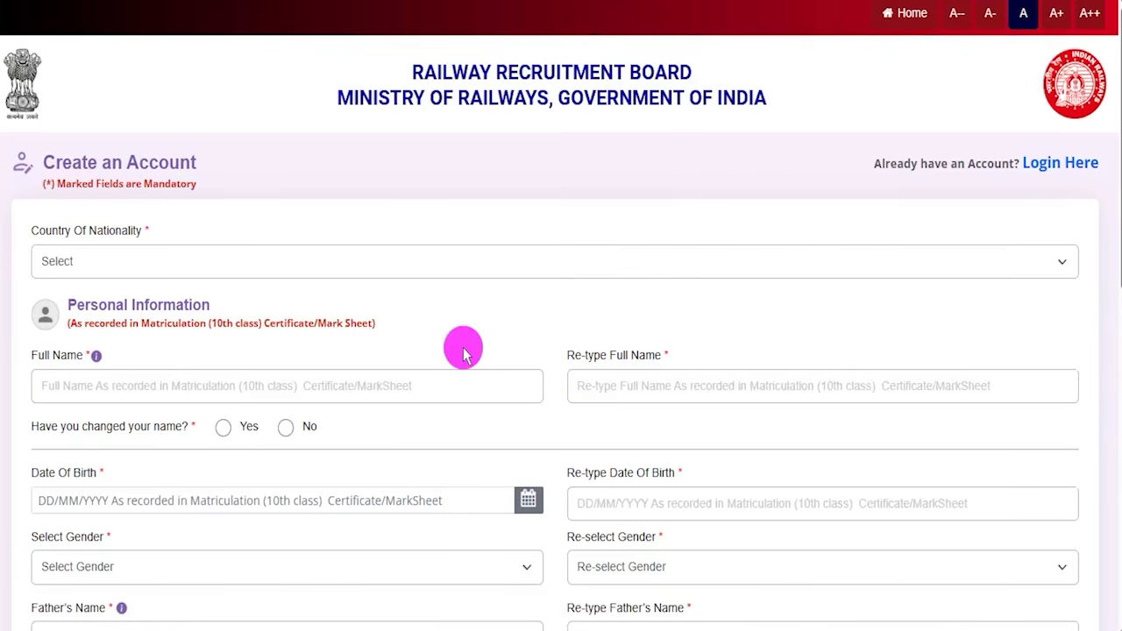
Check-mark the Create an Account heading with the pen and set Country Of Nationality to India
drag(205, 171, 269, 100)
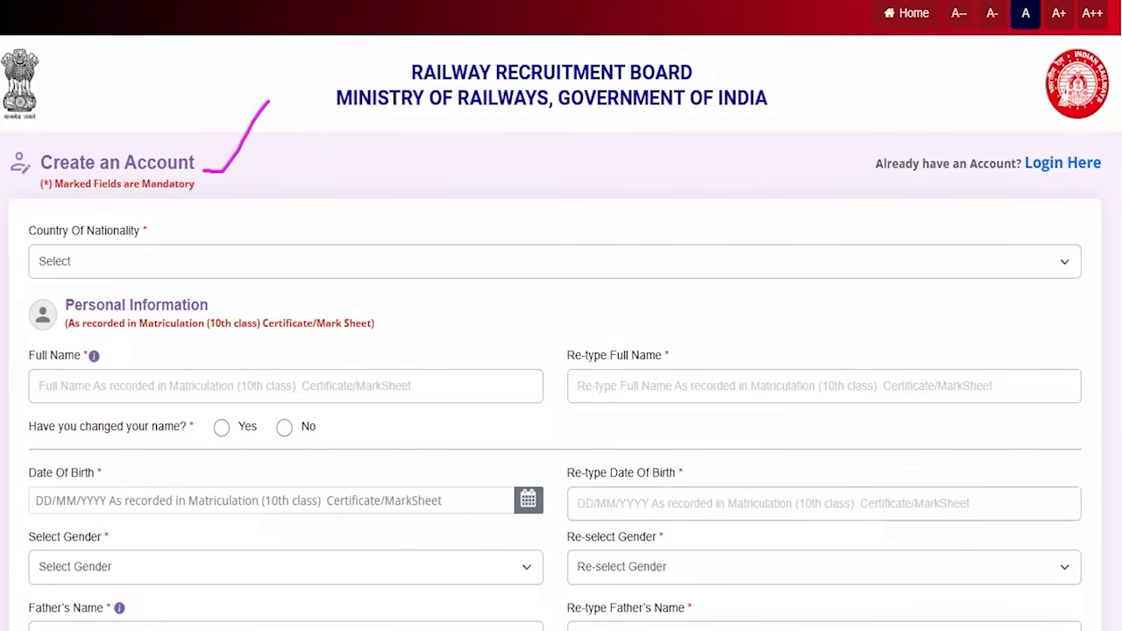
click(263, 268)
click(100, 314)
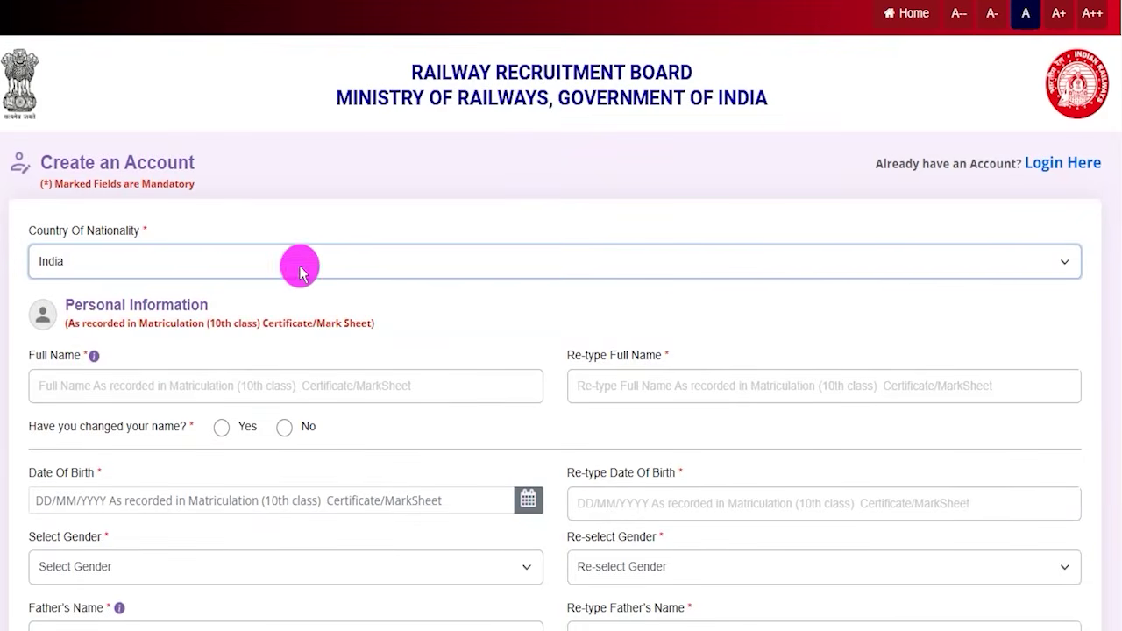
Point out the Full Name and Re-type Full Name fields with pen check marks and clear them
click(56, 357)
click(351, 129)
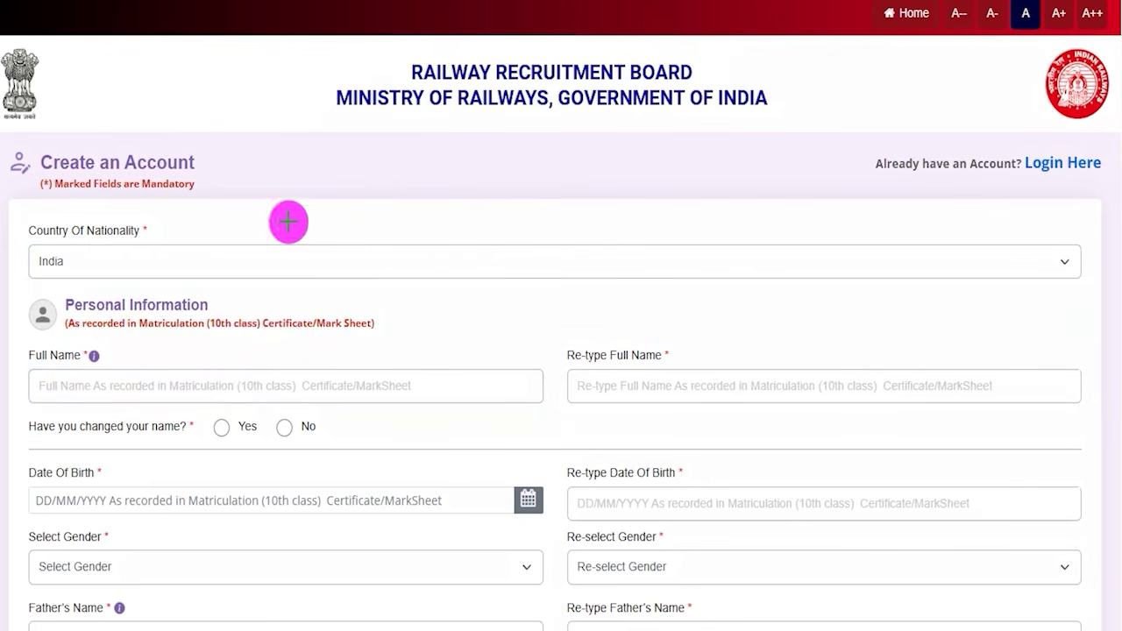
drag(227, 386, 269, 346)
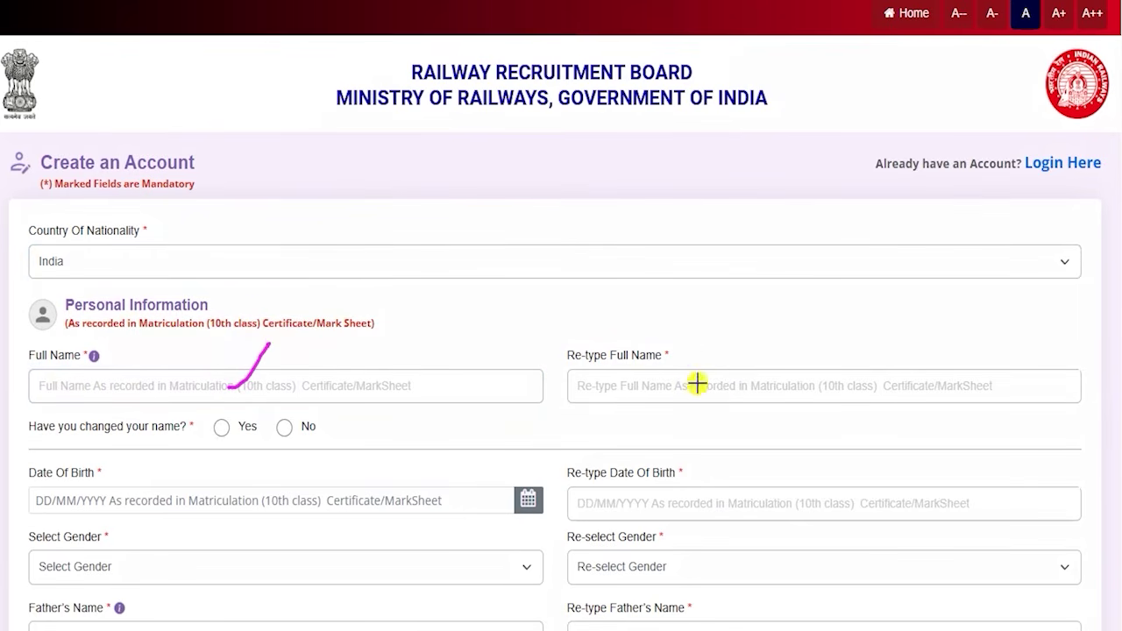
drag(696, 383, 744, 333)
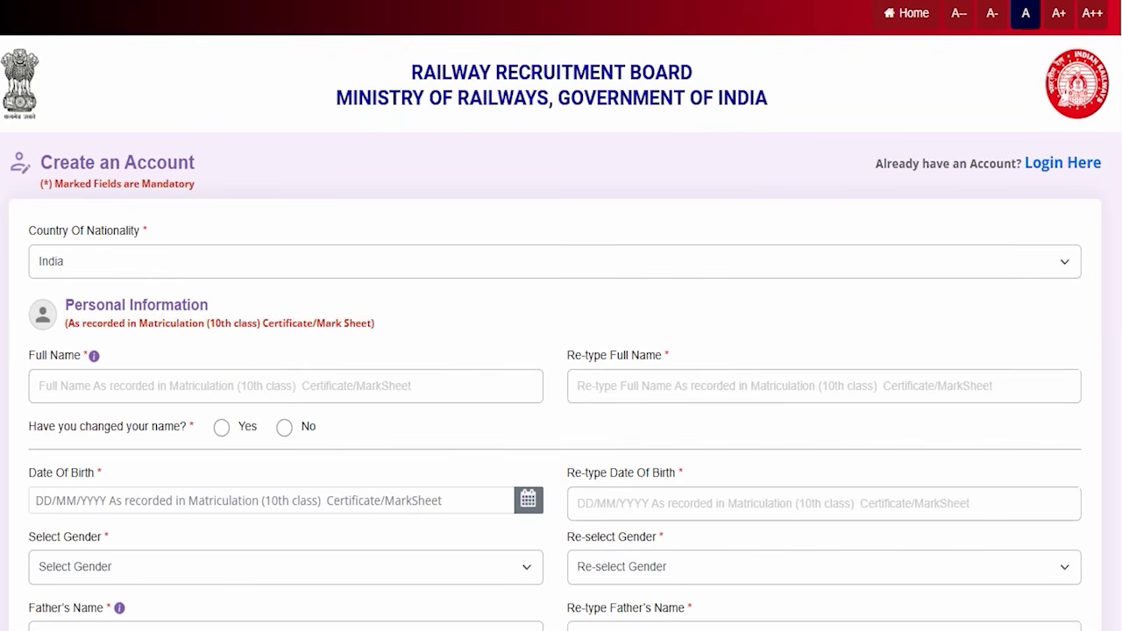
Answer Yes to the name change question, highlight the required documentation in the notice and agree to it
drag(48, 421, 145, 426)
click(222, 430)
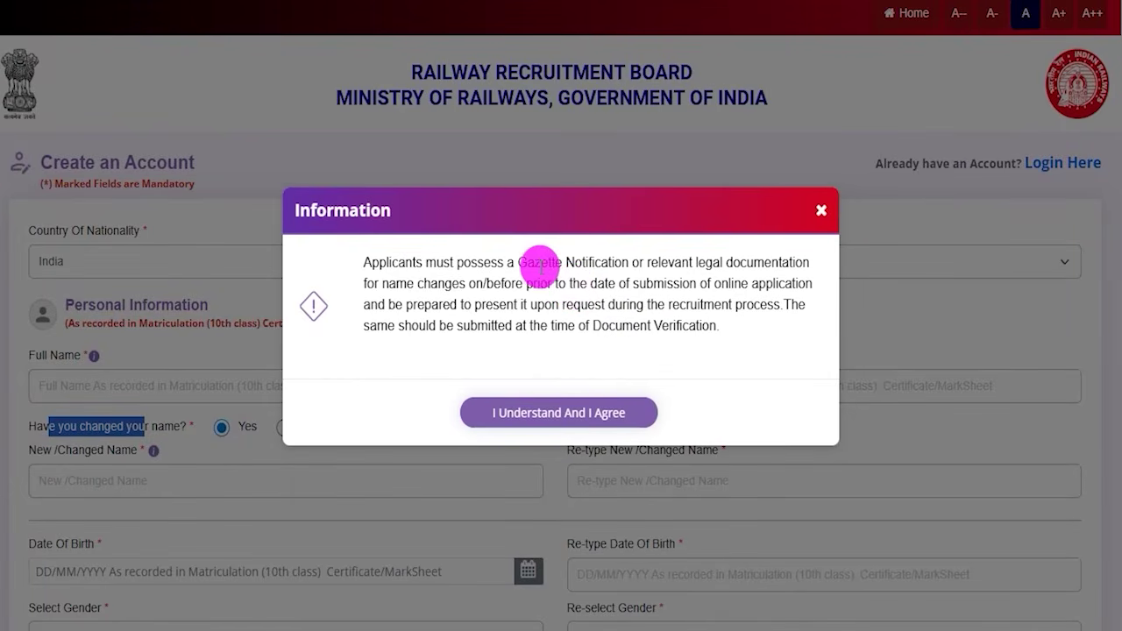
drag(535, 262, 593, 261)
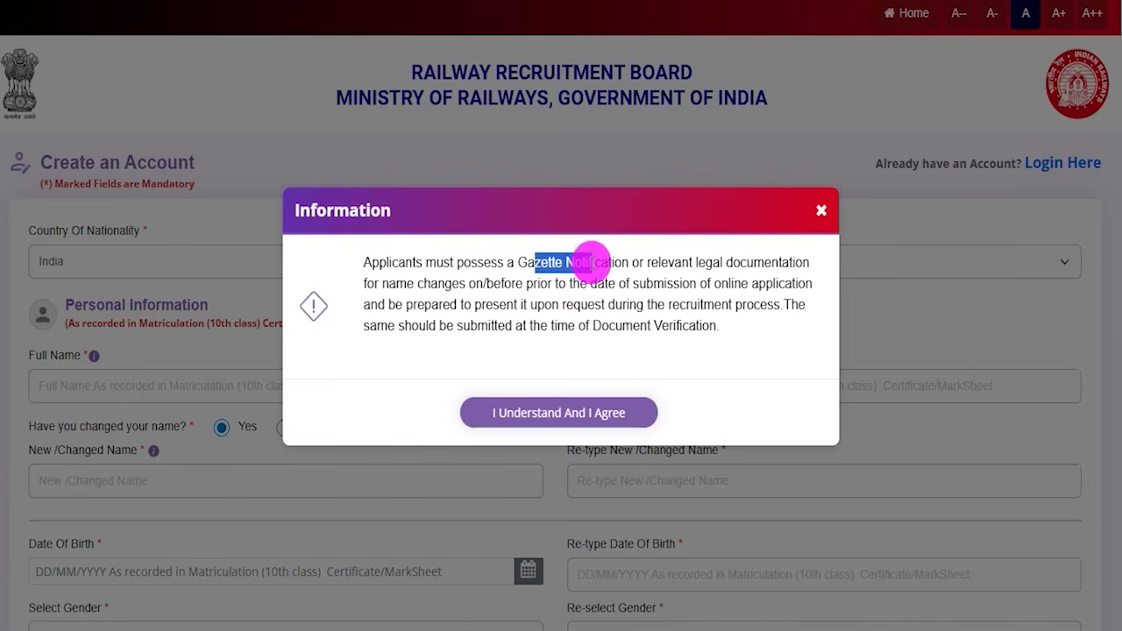
drag(706, 262, 754, 262)
drag(609, 326, 653, 326)
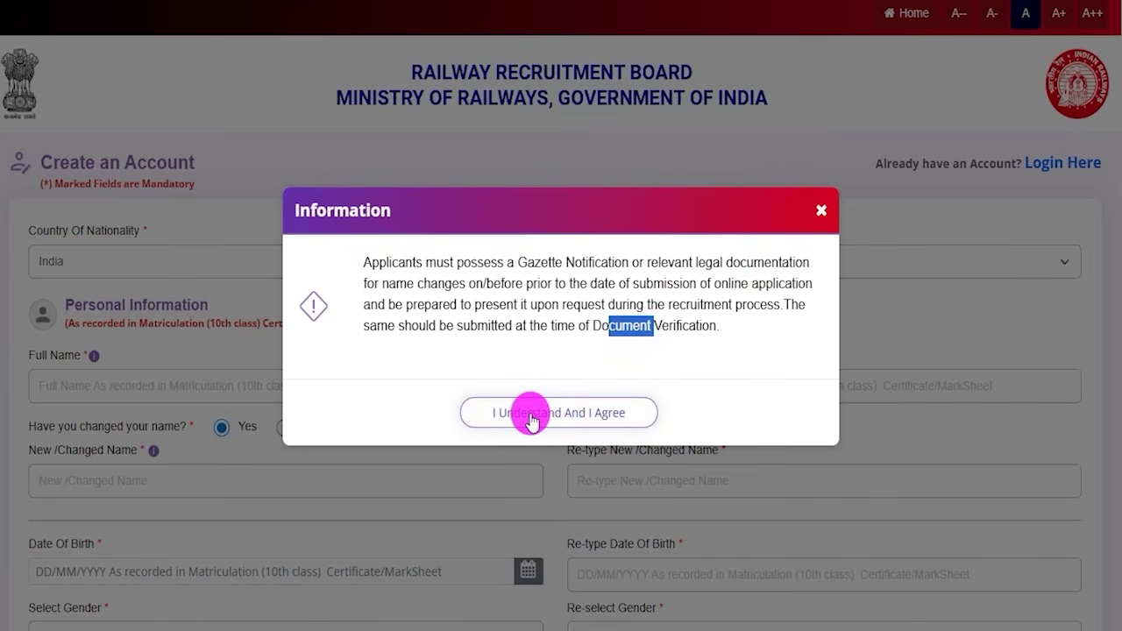
click(531, 419)
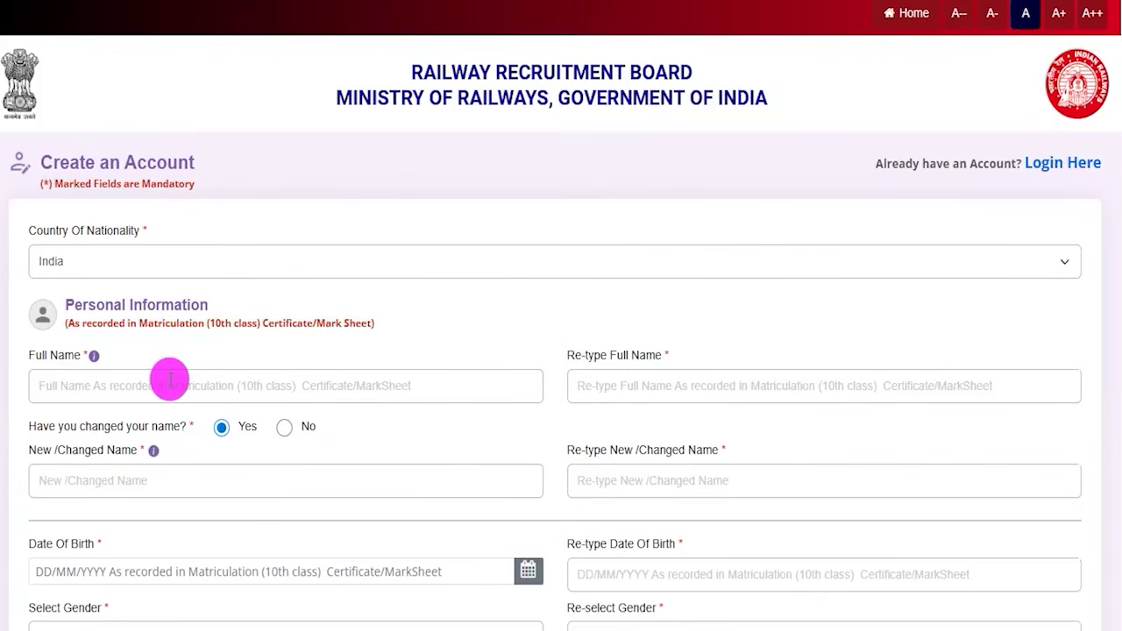
Set "Have you changed your name?" to No, trying the Yes option and its notice once more in between
drag(50, 429, 162, 431)
click(283, 427)
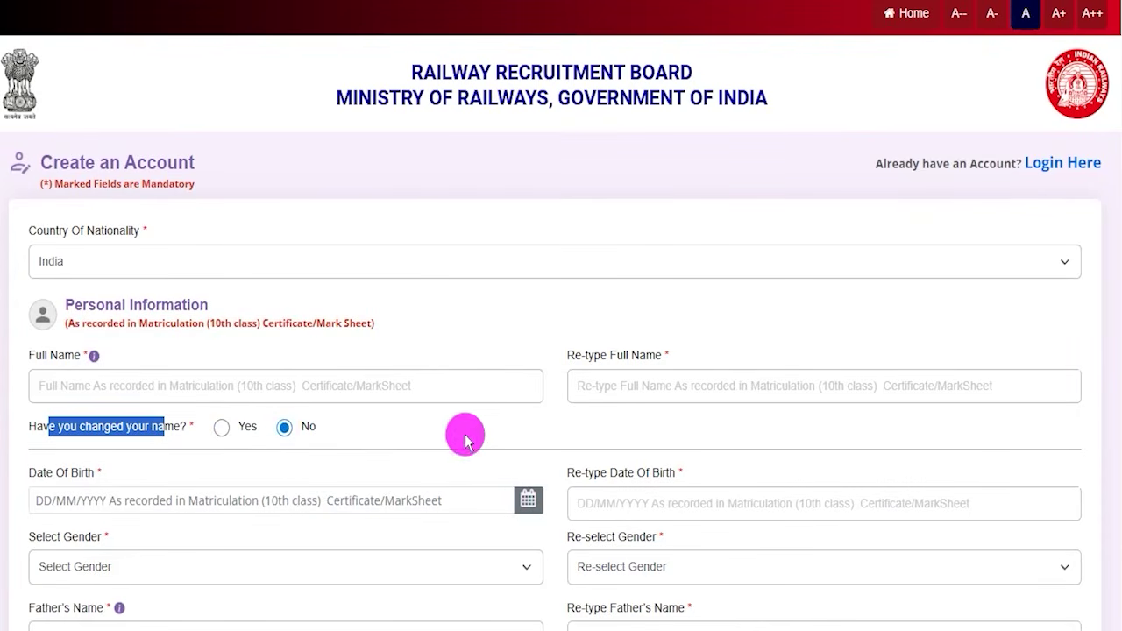
click(221, 427)
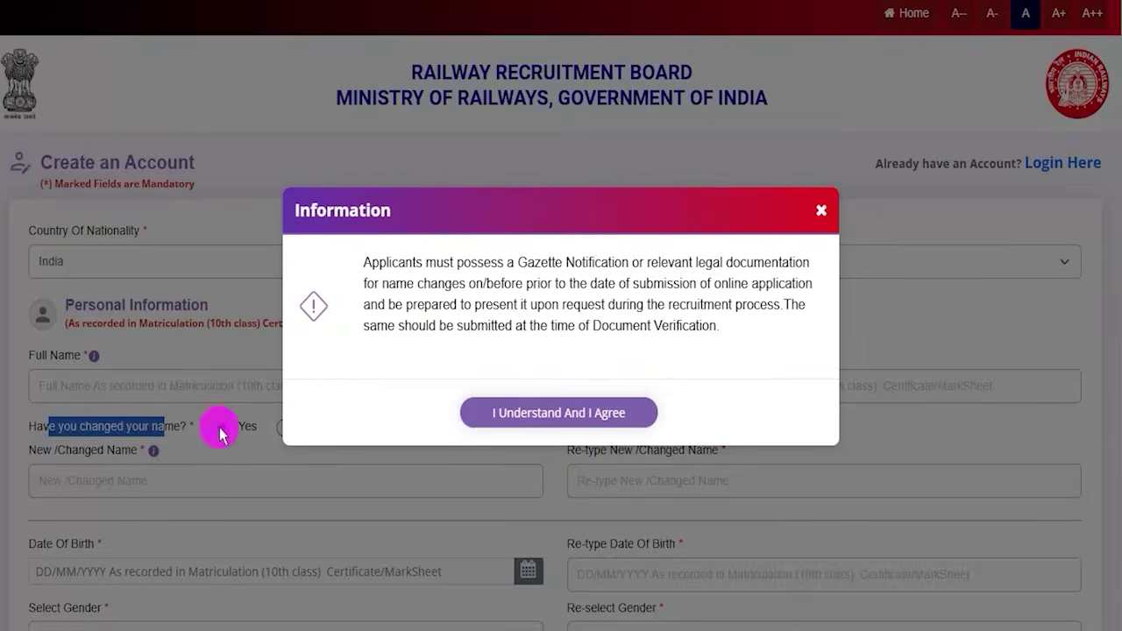
click(526, 418)
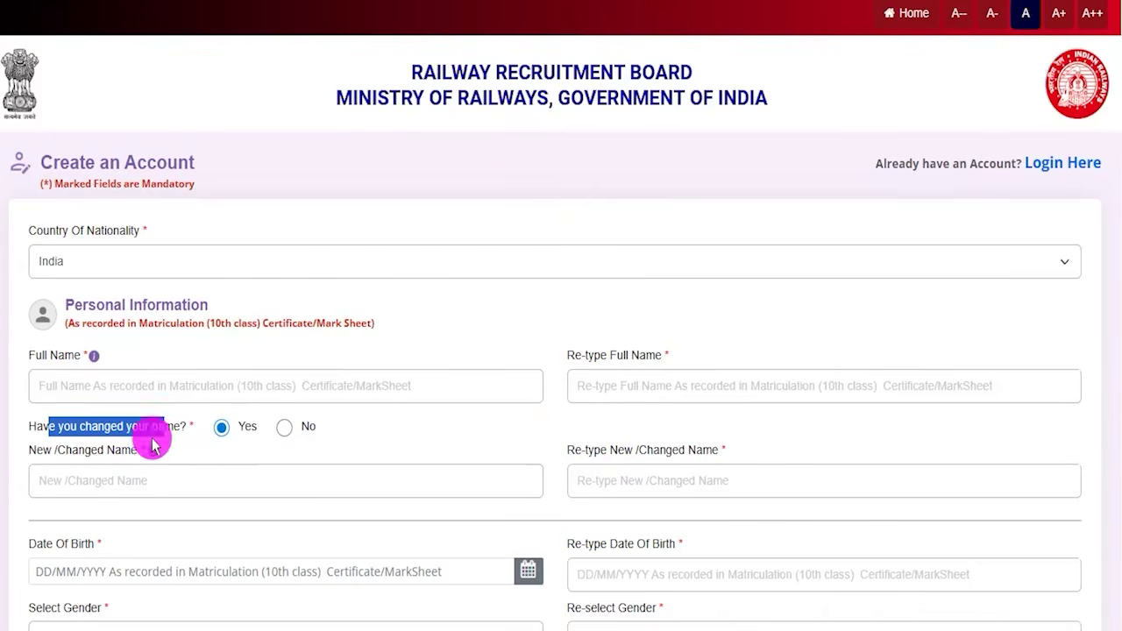
click(289, 427)
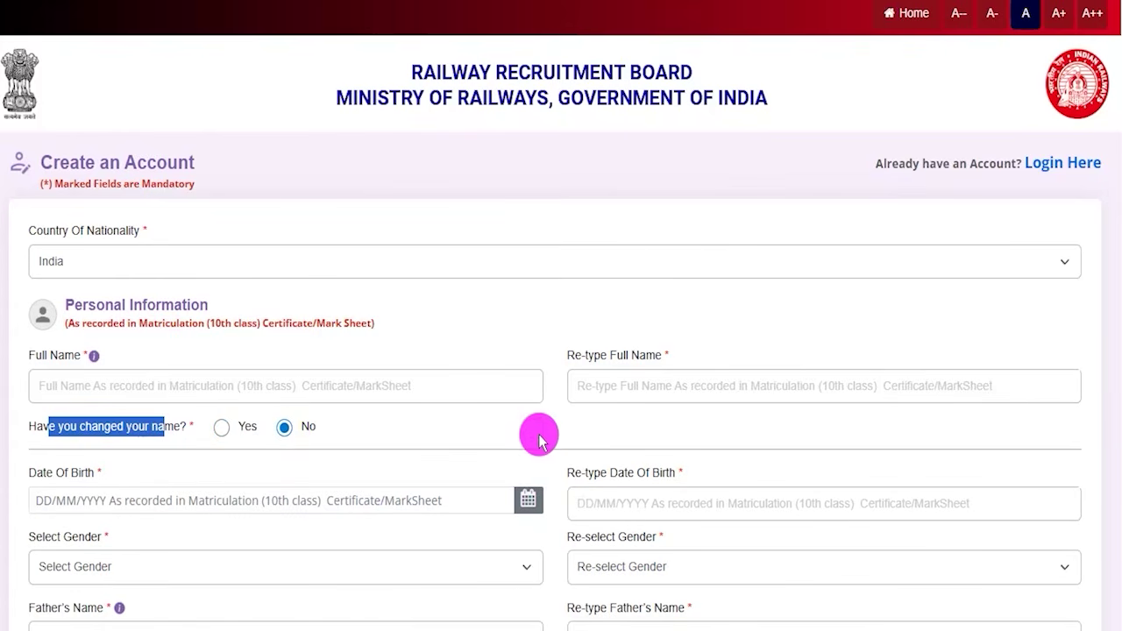
Show the Date Of Birth calendar without picking a date and place the cursor in the Re-type Date Of Birth field
scroll(539, 438, down, 1)
scroll(539, 439, down, 3)
click(429, 235)
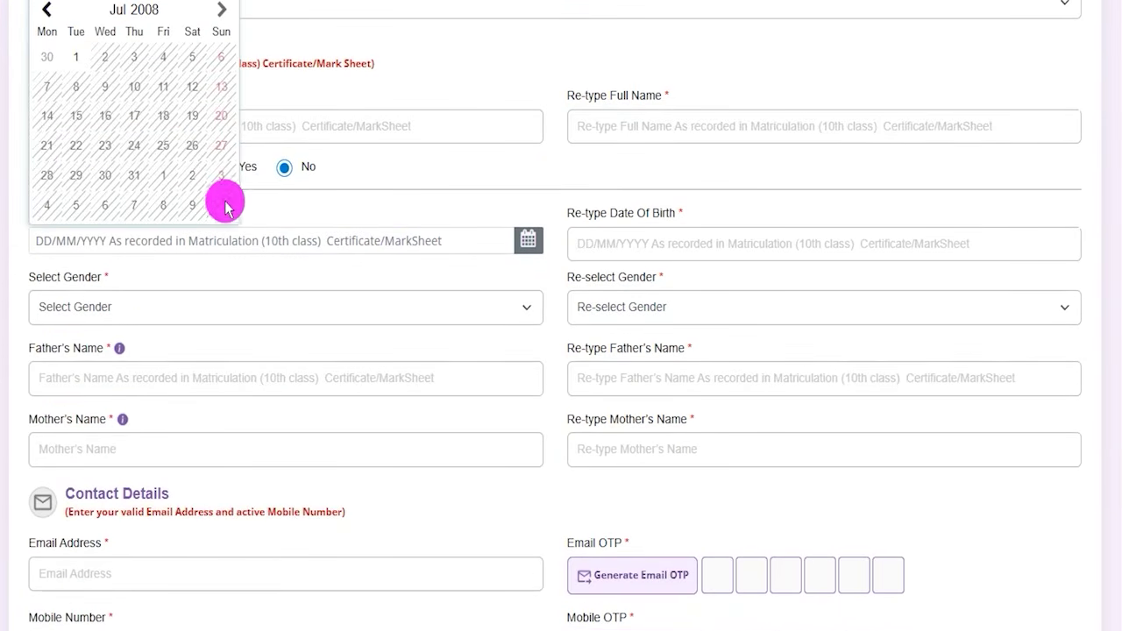
click(588, 227)
drag(577, 216, 626, 240)
click(621, 247)
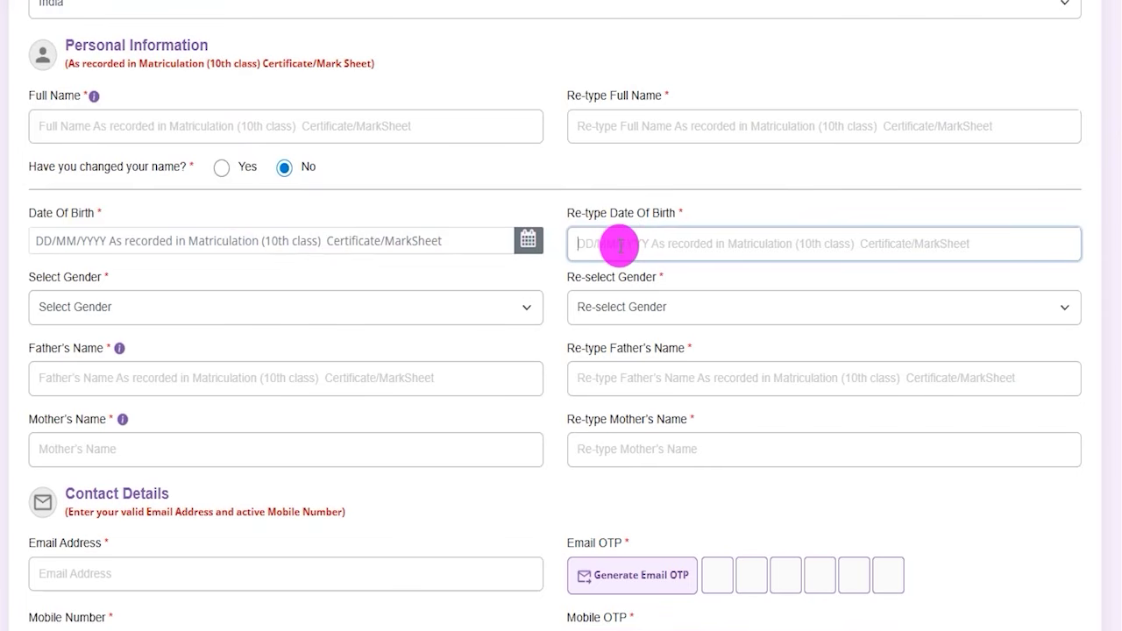
Set both Select Gender and Re-select Gender to Male
click(314, 308)
click(57, 356)
click(574, 309)
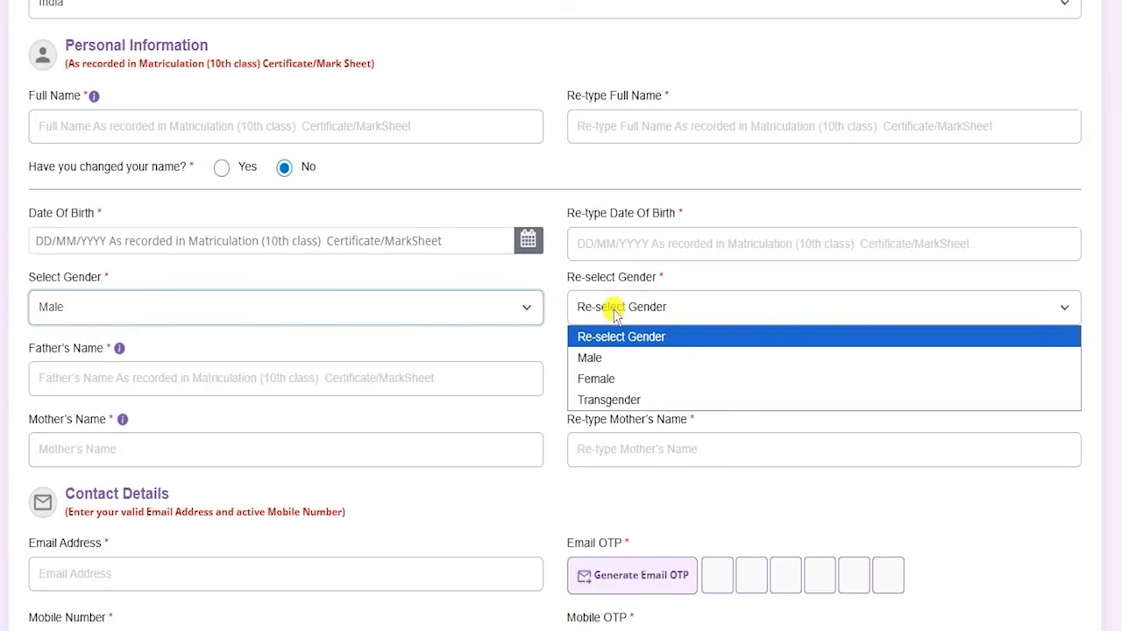
click(597, 358)
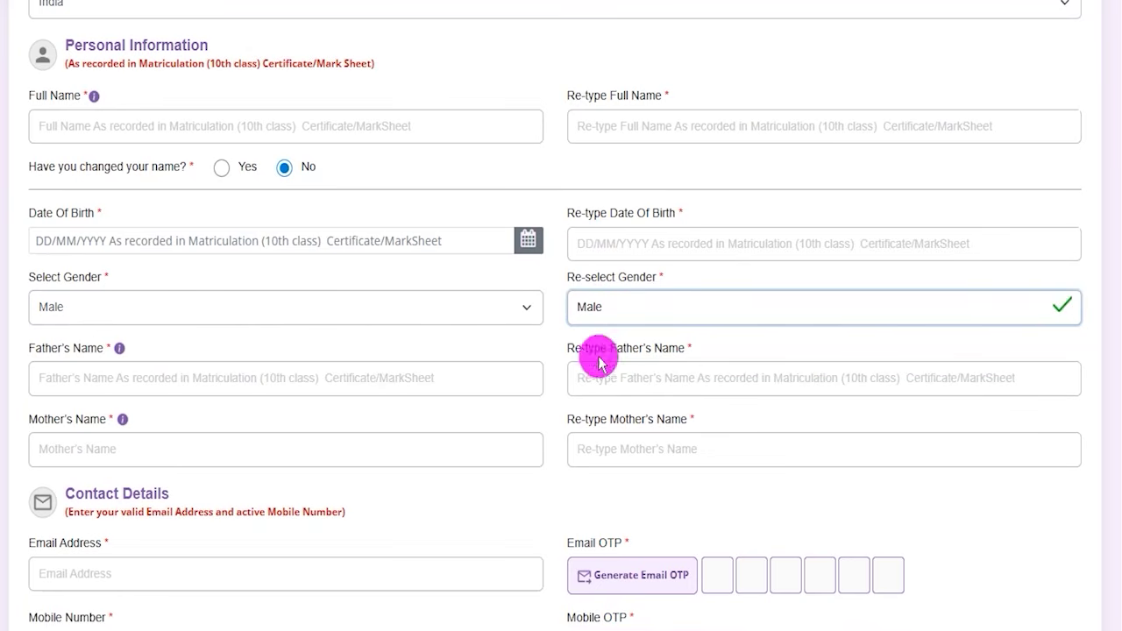
Check-mark the father's name and mother's name fields and their re-type fields with the pen
click(187, 380)
drag(191, 380, 245, 344)
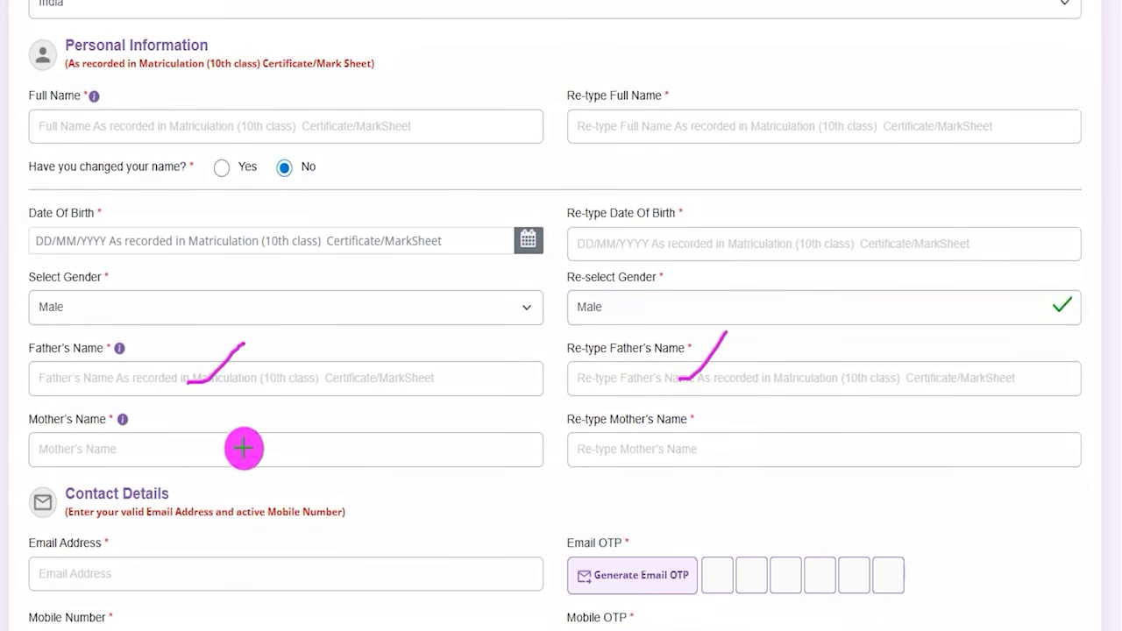
drag(243, 448, 286, 409)
drag(648, 449, 692, 401)
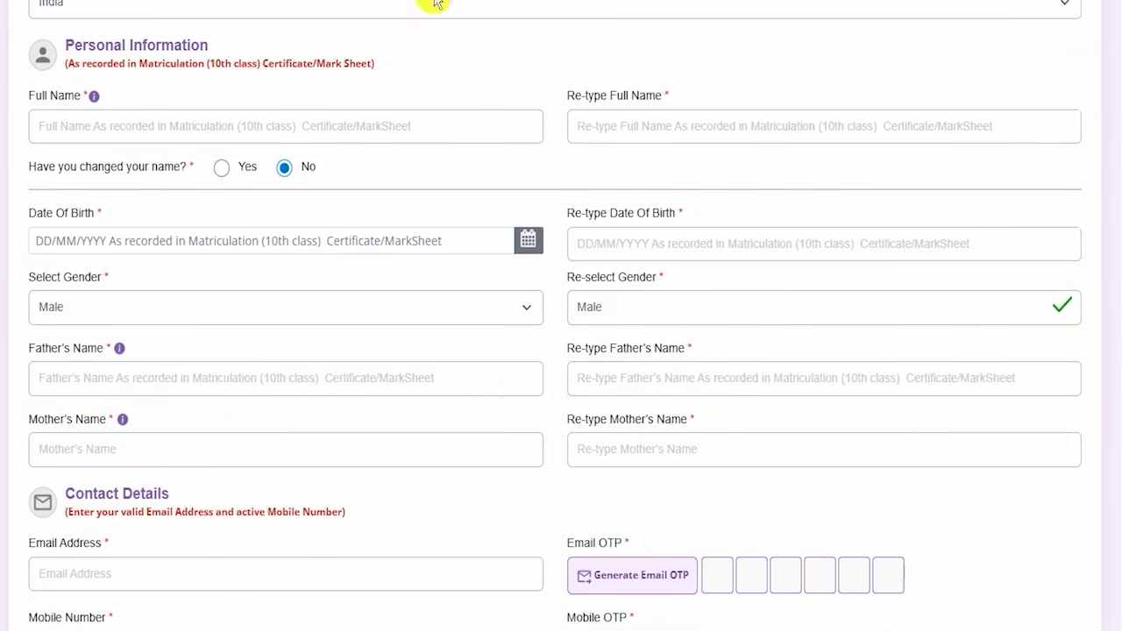
Check-mark the Email Address and Mobile Number fields and both OTP generation options under Contact Details with the pen
scroll(346, 351, down, 4)
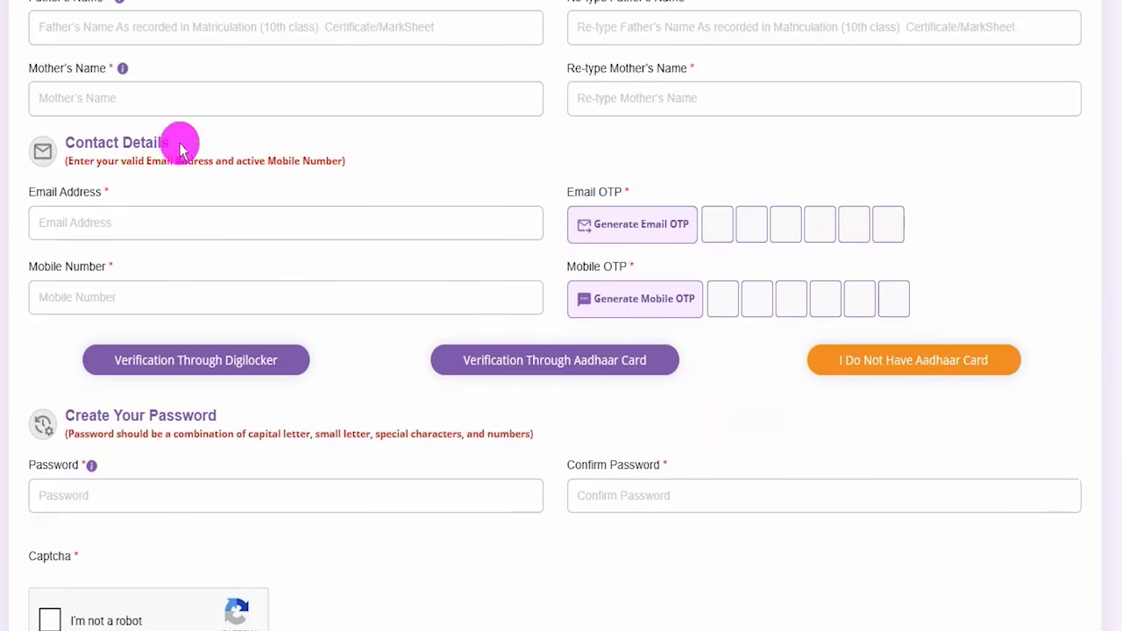
mouse_move(164, 225)
mouse_down()
mouse_move(185, 220)
mouse_move(230, 173)
mouse_up()
drag(167, 301, 215, 255)
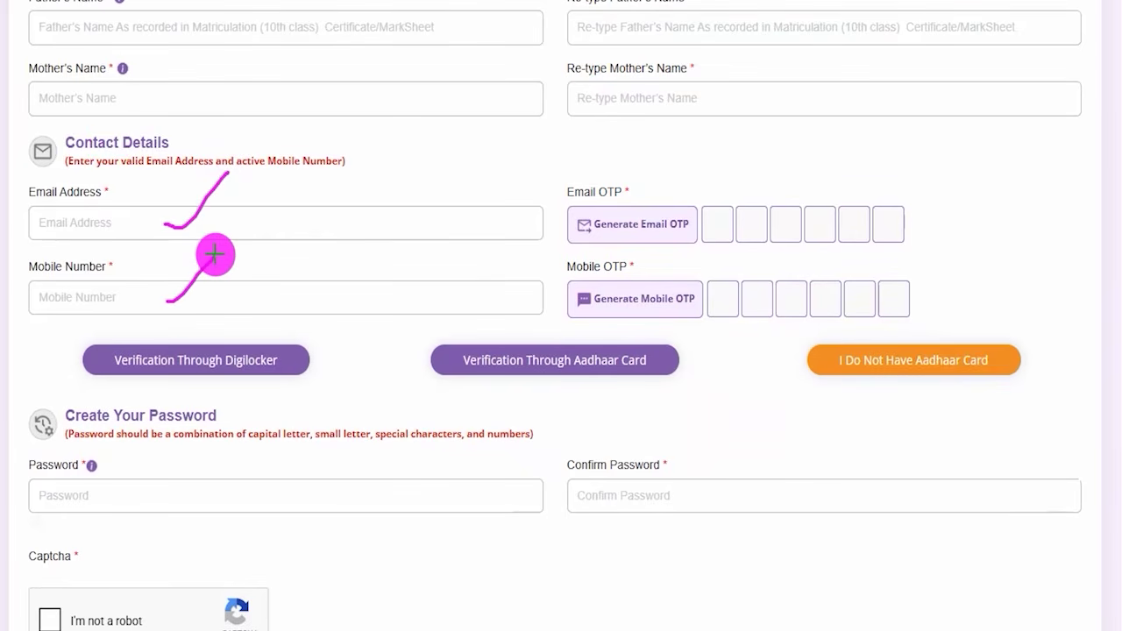
drag(668, 211, 695, 169)
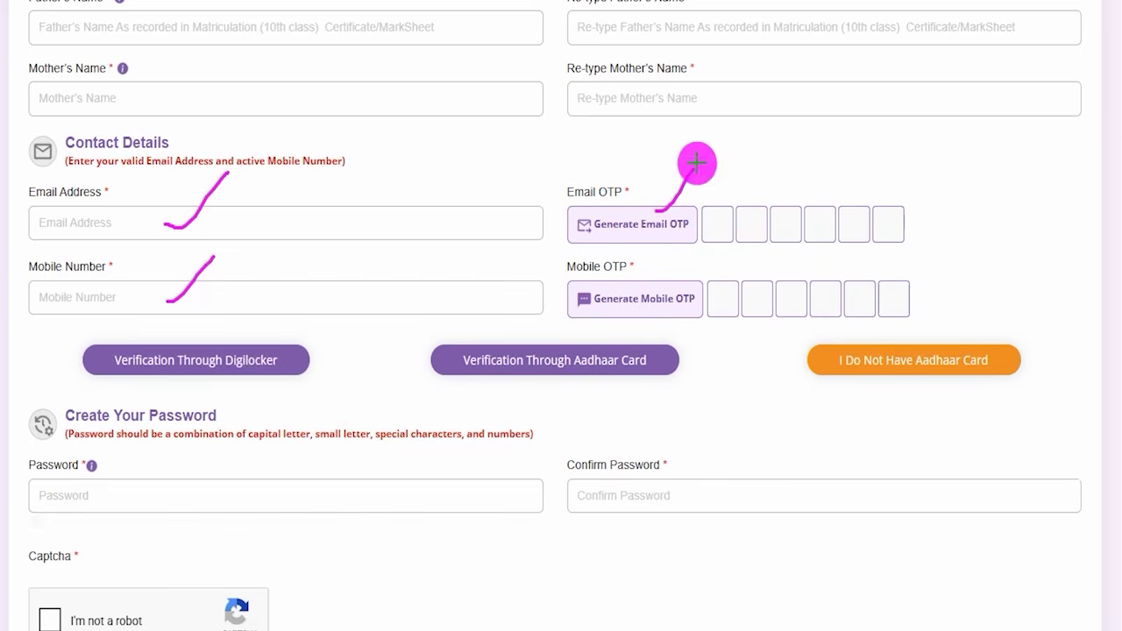
drag(653, 287, 692, 247)
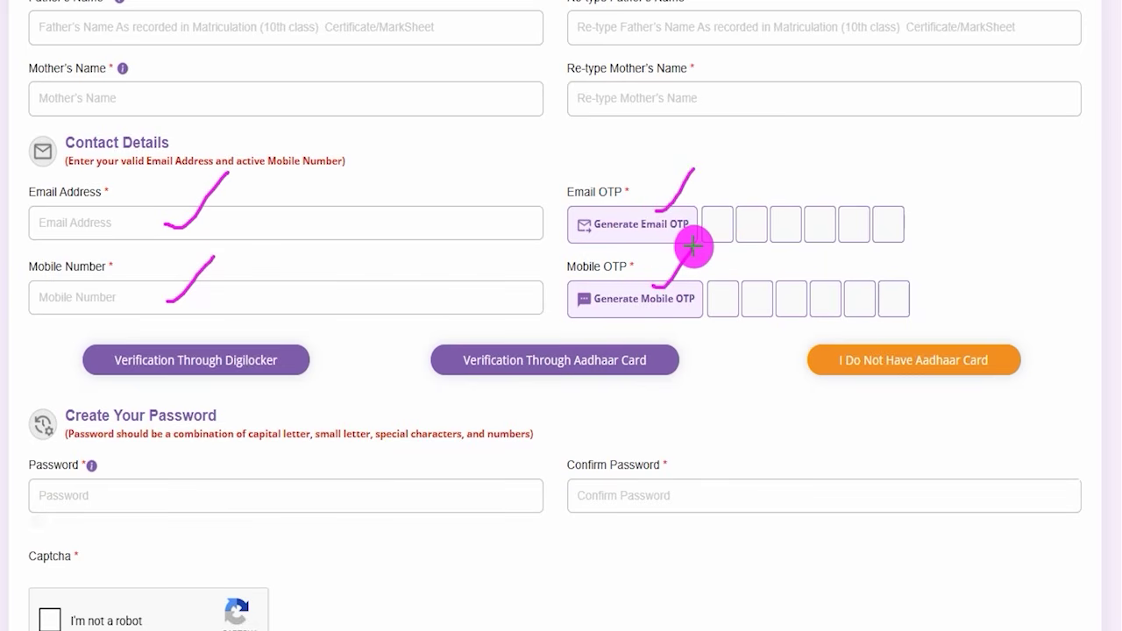
Mark the email and mobile OTP boxes with pen dashes and draw a check mark beside each row
drag(709, 227, 894, 223)
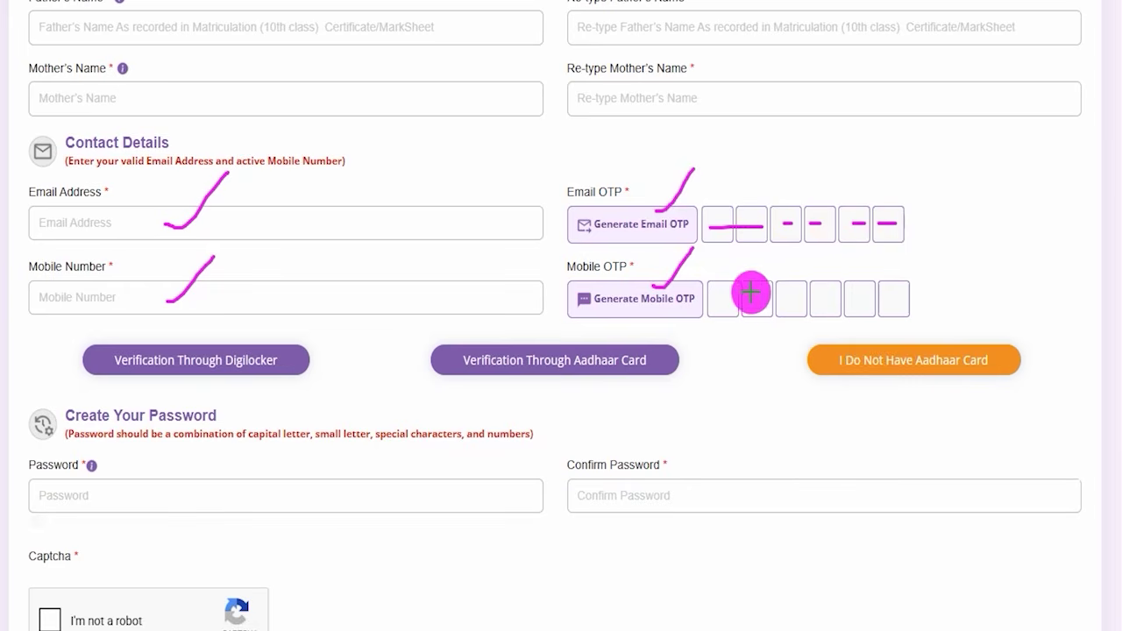
drag(761, 301, 910, 296)
drag(912, 232, 947, 195)
drag(929, 289, 960, 238)
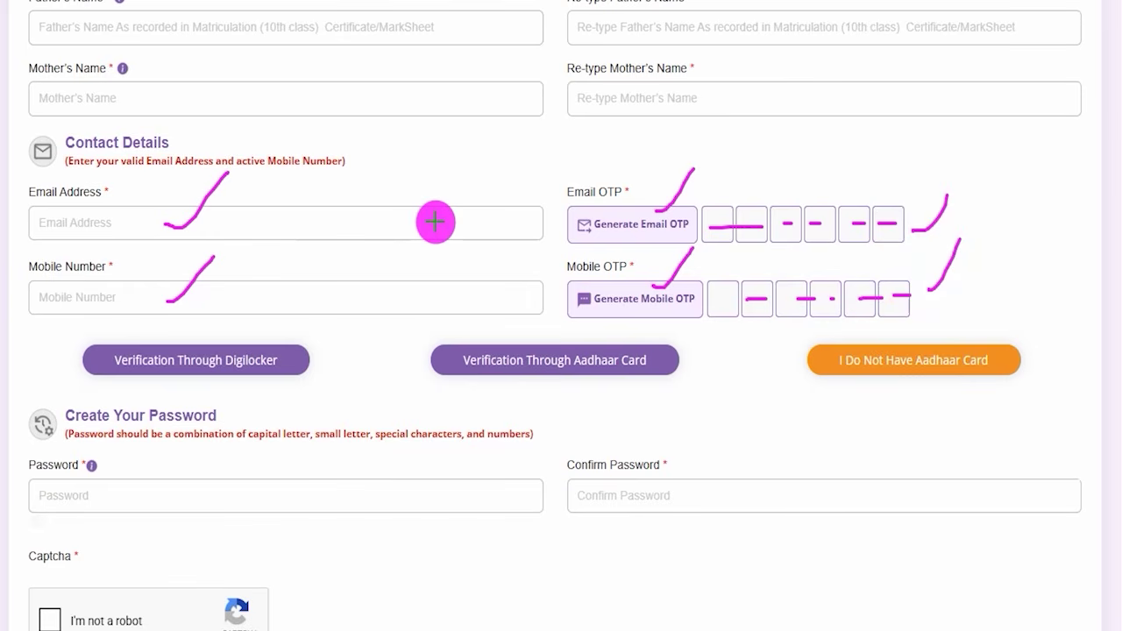
Frame the Digilocker, Aadhaar Card and I Do Not Have Aadhaar Card verification options with red, blue and magenta rectangles and clear the annotations
scroll(436, 222, down, 1)
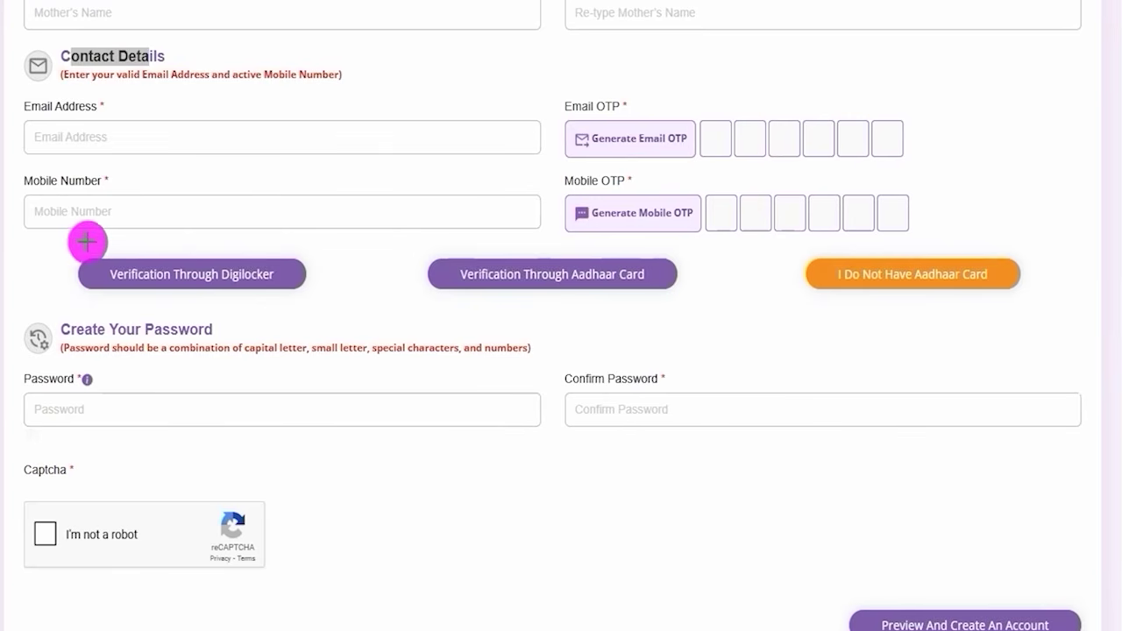
drag(56, 238, 333, 304)
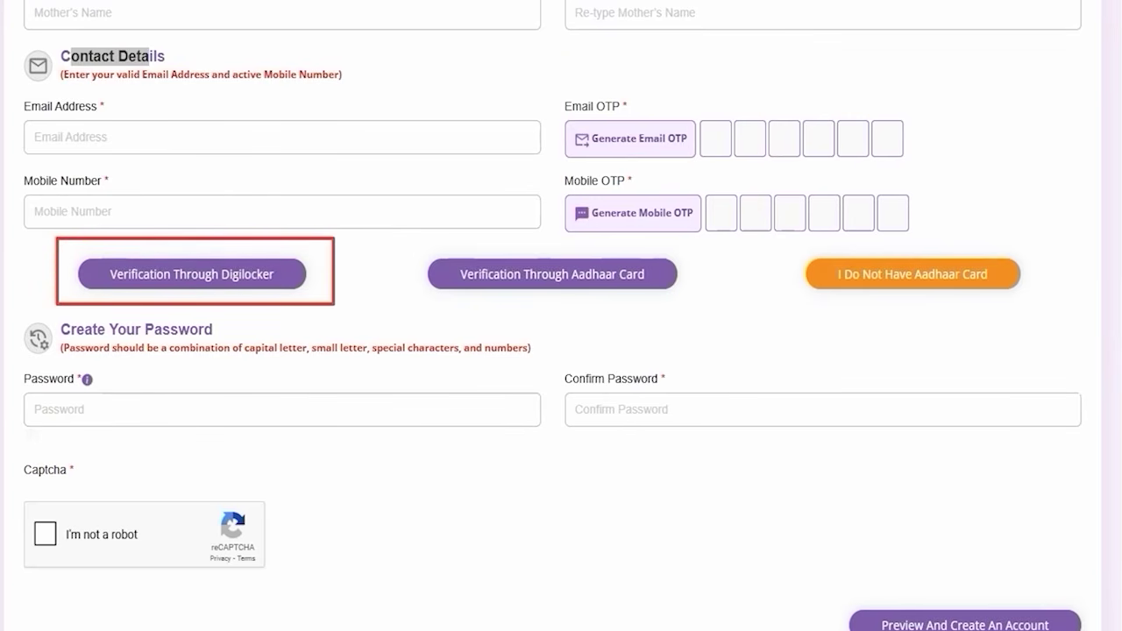
drag(398, 236, 697, 310)
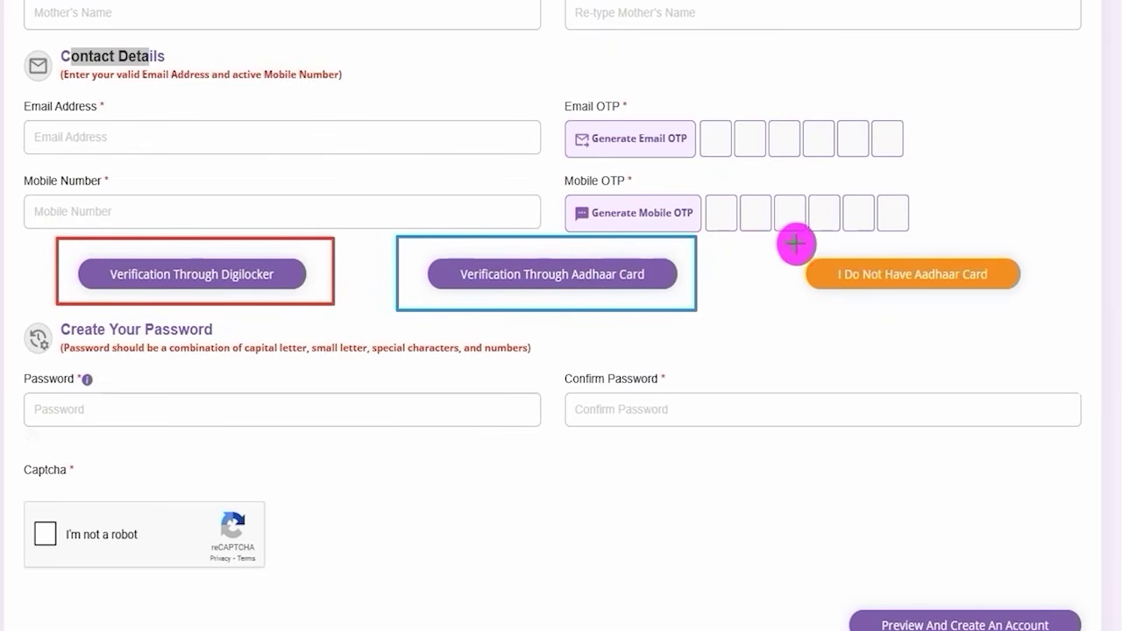
mouse_move(788, 242)
mouse_down()
mouse_move(970, 303)
mouse_move(1045, 304)
mouse_up()
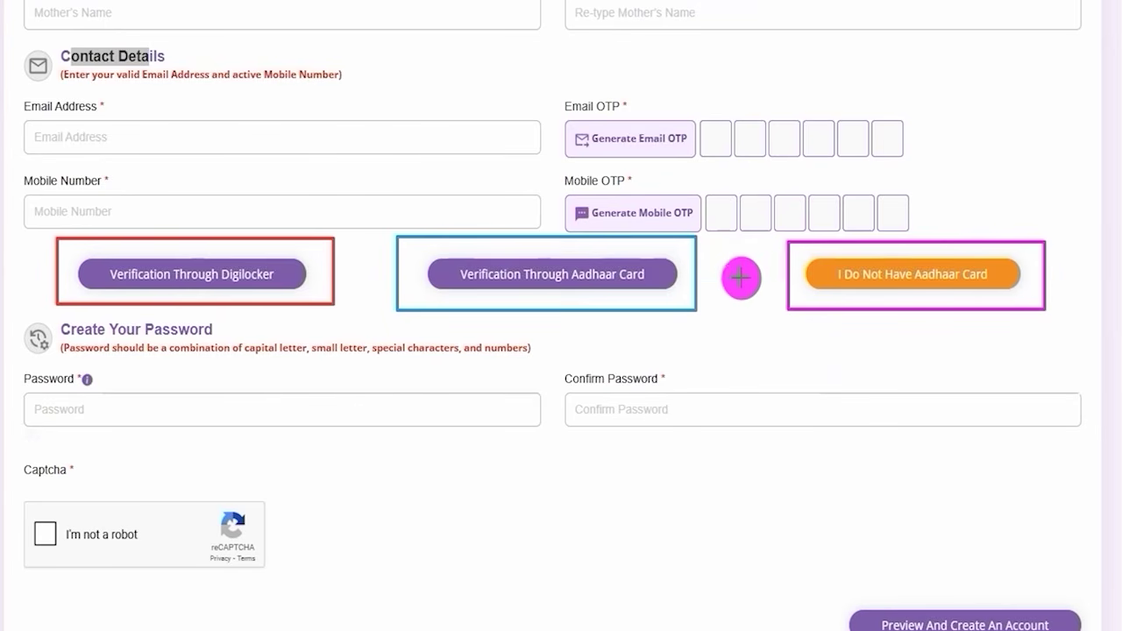
key(Escape)
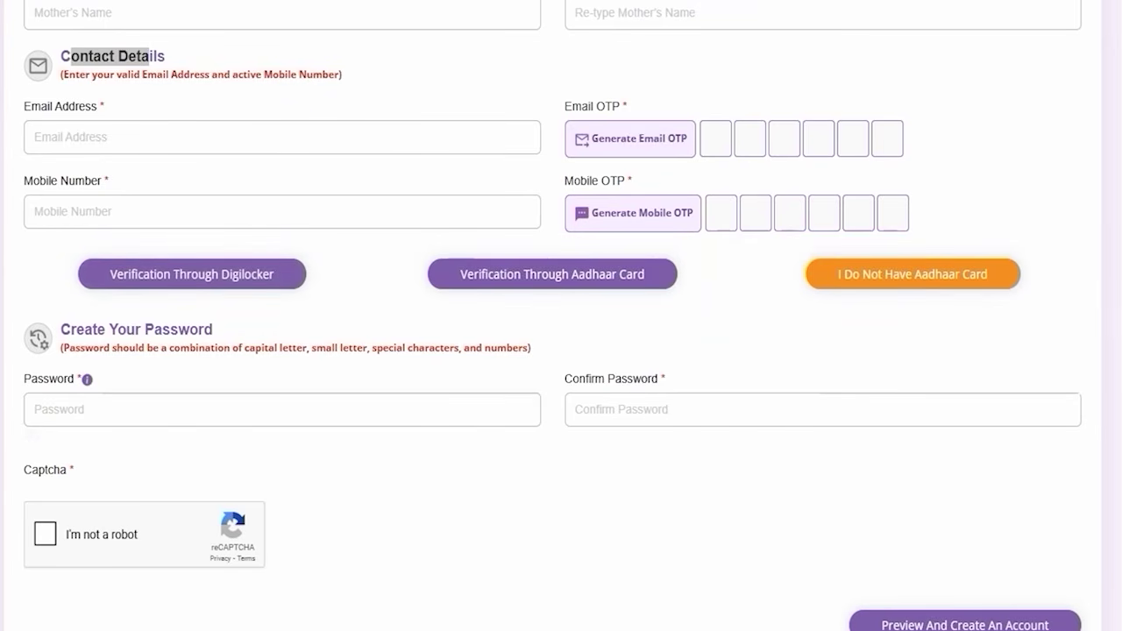
Point out Verification Through Digilocker with an arrow, confirm having completed 18 years of age, and start the verification
mouse_move(404, 330)
mouse_down()
mouse_move(331, 306)
mouse_move(296, 276)
mouse_up()
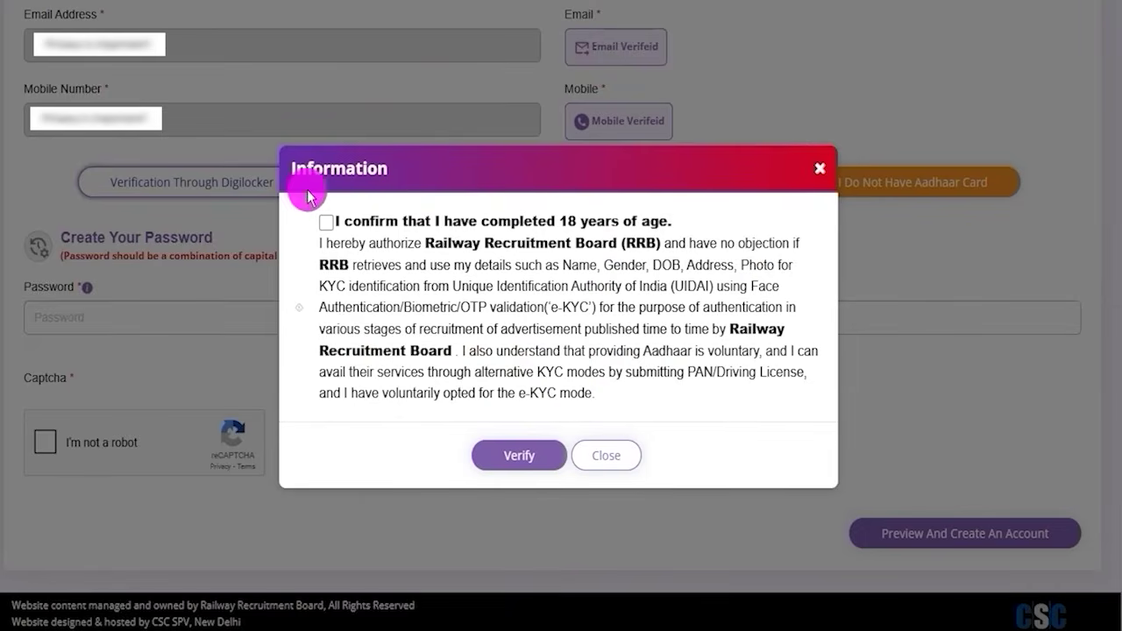
click(325, 223)
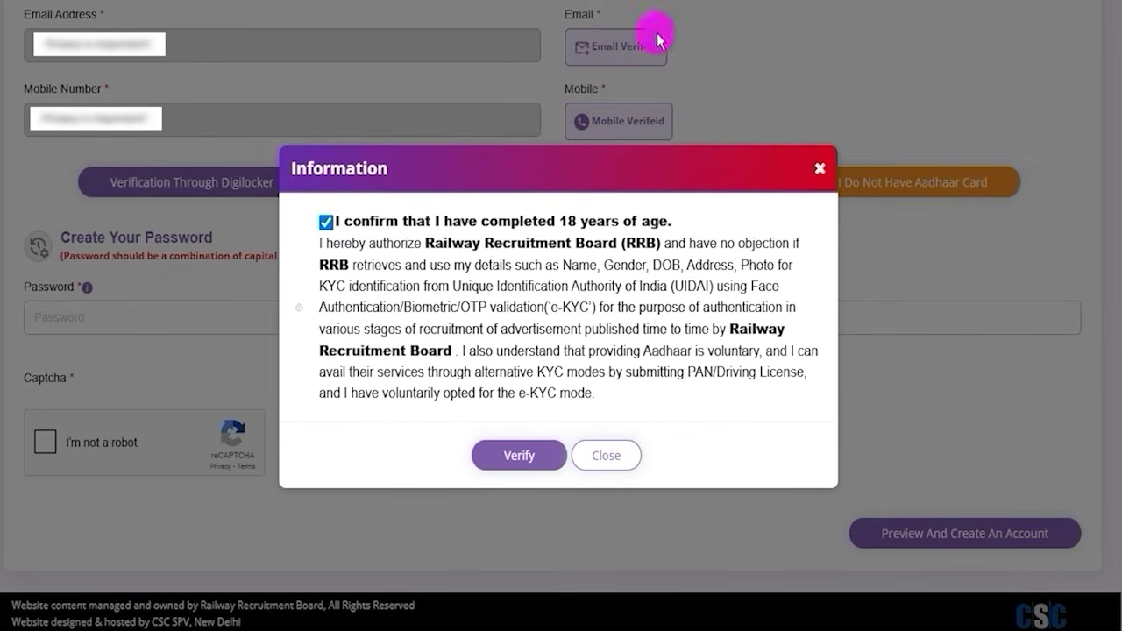
drag(323, 455, 446, 460)
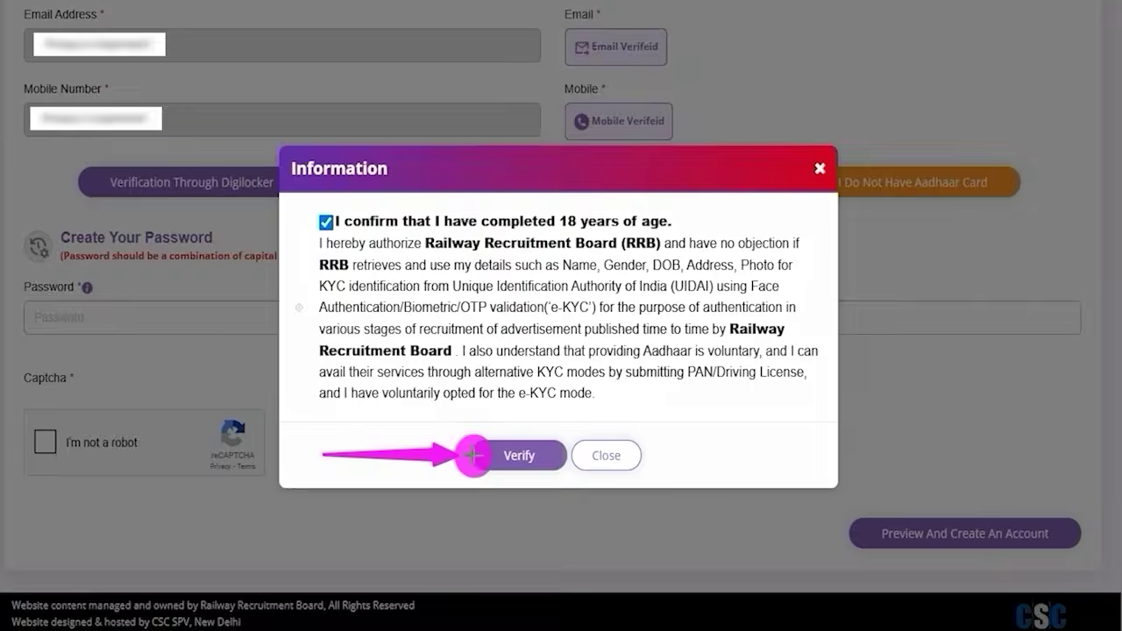
click(508, 455)
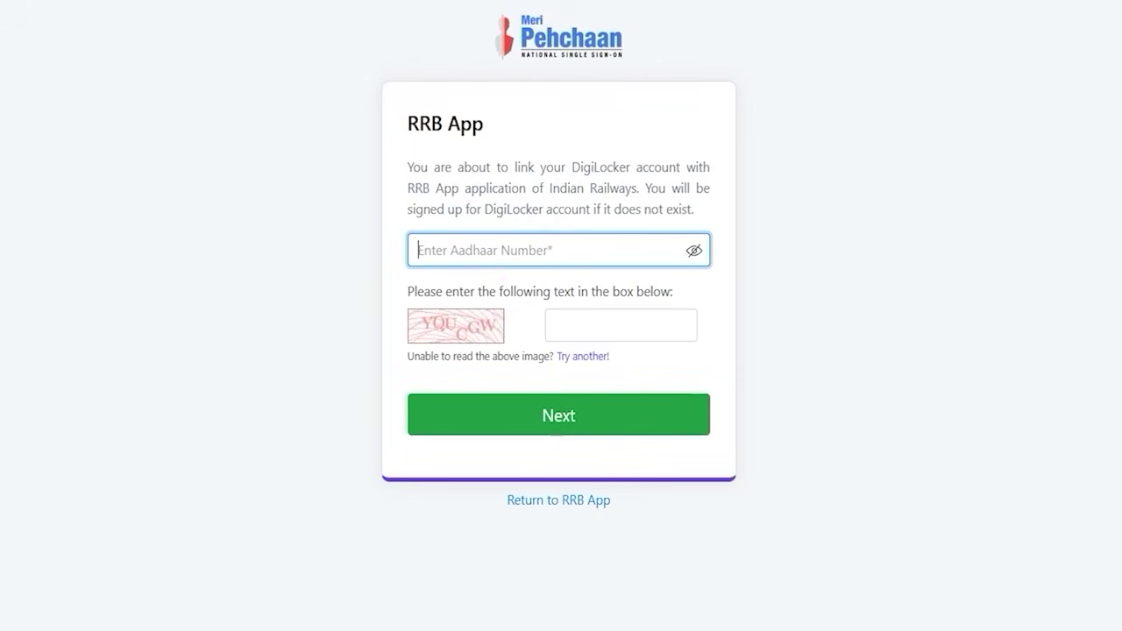
Check-mark the Aadhaar number field, the captcha image and its text box with the pen and point an arrow at Next
drag(583, 250, 634, 204)
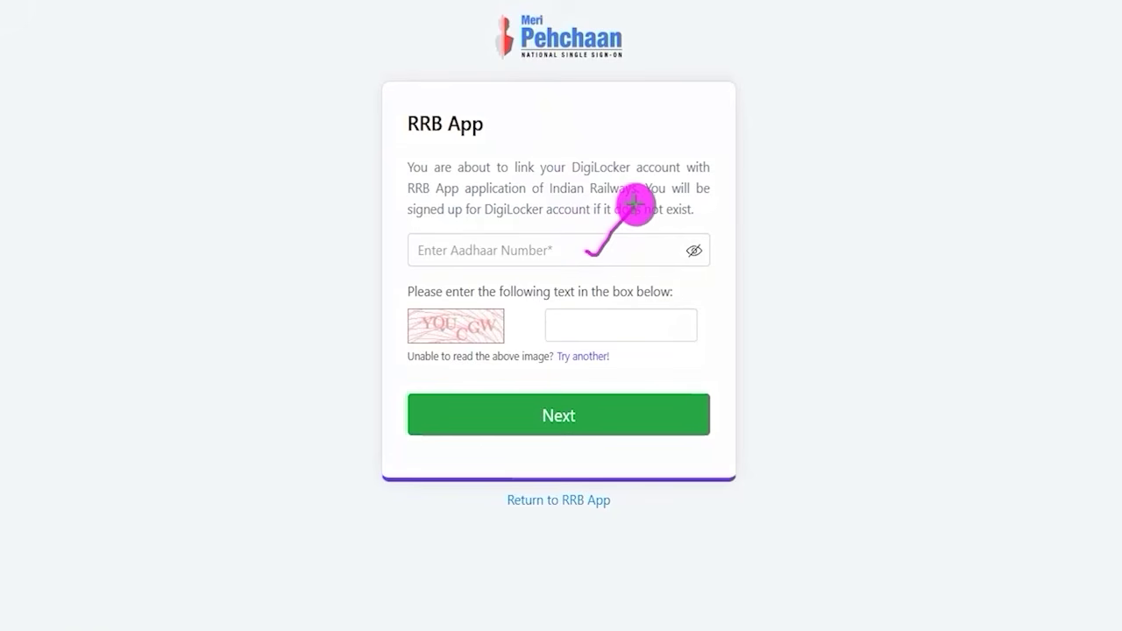
drag(498, 333, 536, 305)
drag(650, 327, 702, 300)
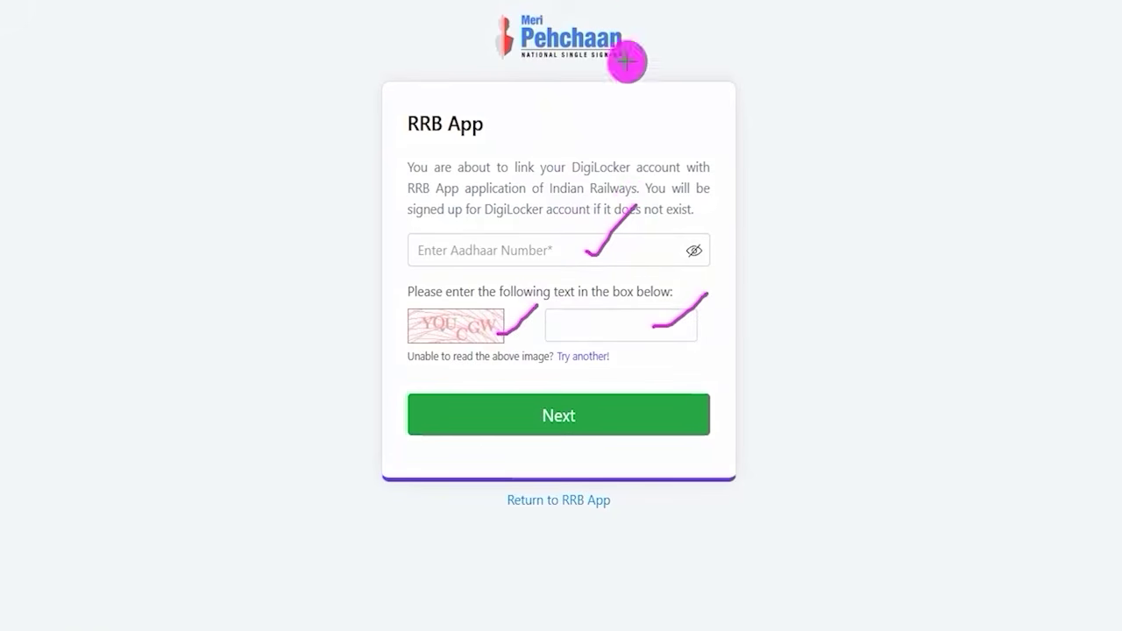
drag(964, 399, 690, 417)
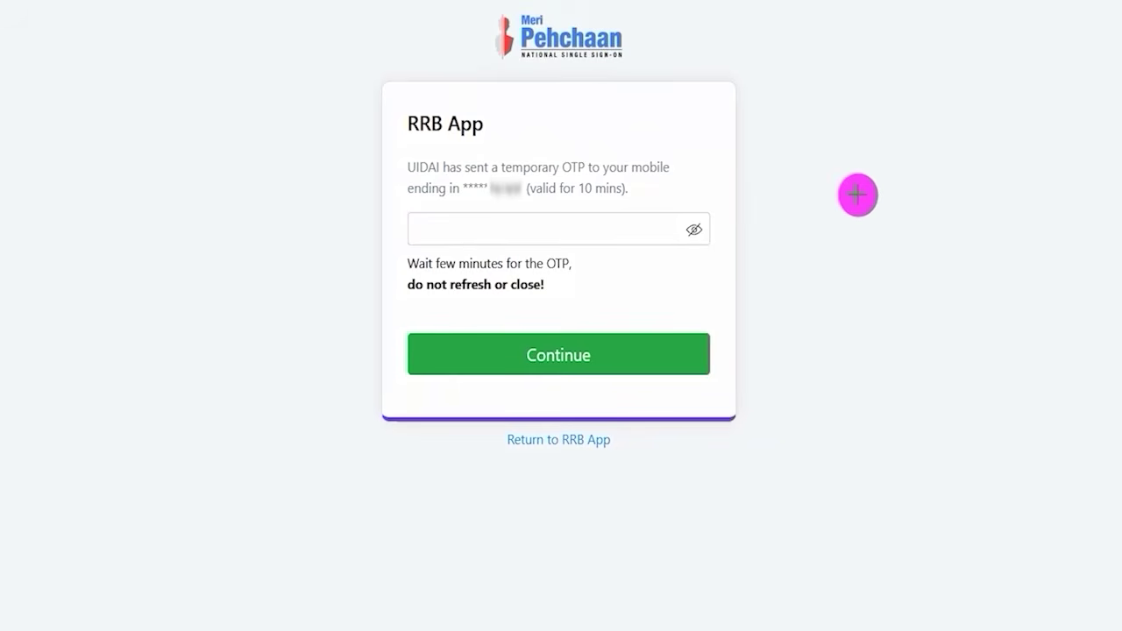
Check-mark the UIDAI OTP field with the pen, point an arrow at Continue, and continue to the DigiLocker security PIN page
drag(633, 230, 680, 181)
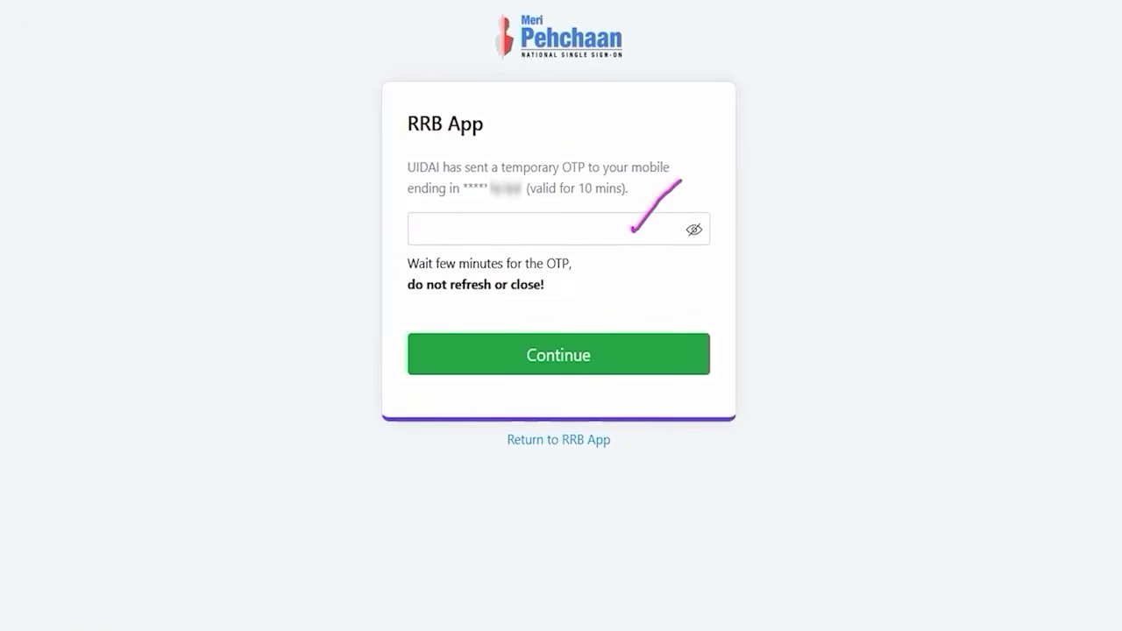
drag(968, 325, 711, 350)
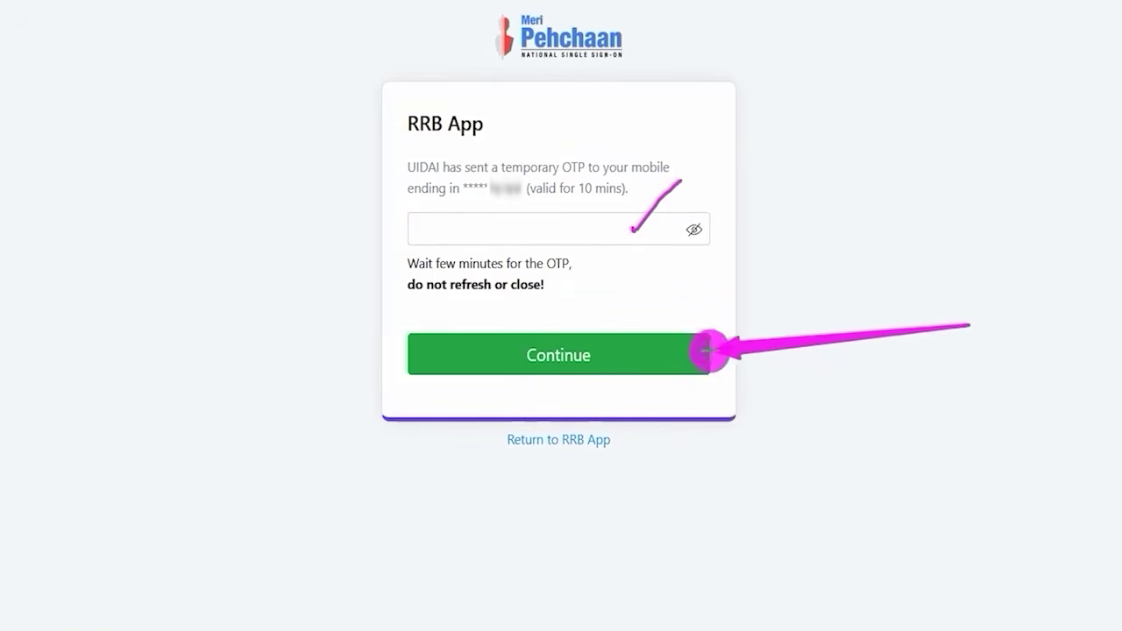
click(622, 356)
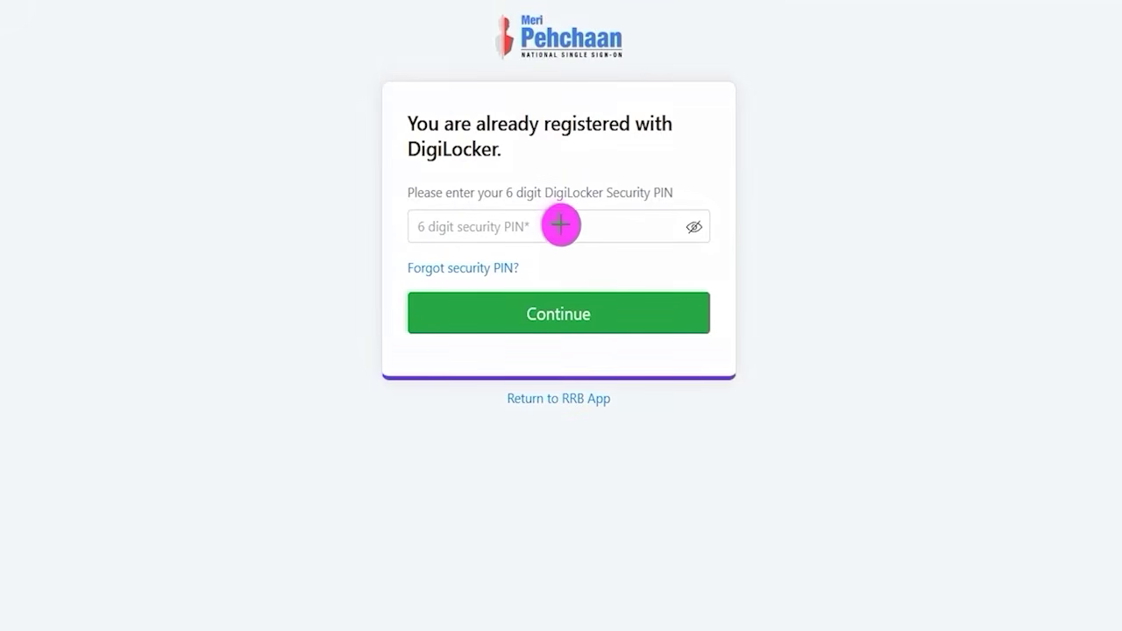
Check-mark the 6 digit security PIN field, circle the Forgot security PIN? link, and point an arrow at Continue
drag(572, 230, 619, 193)
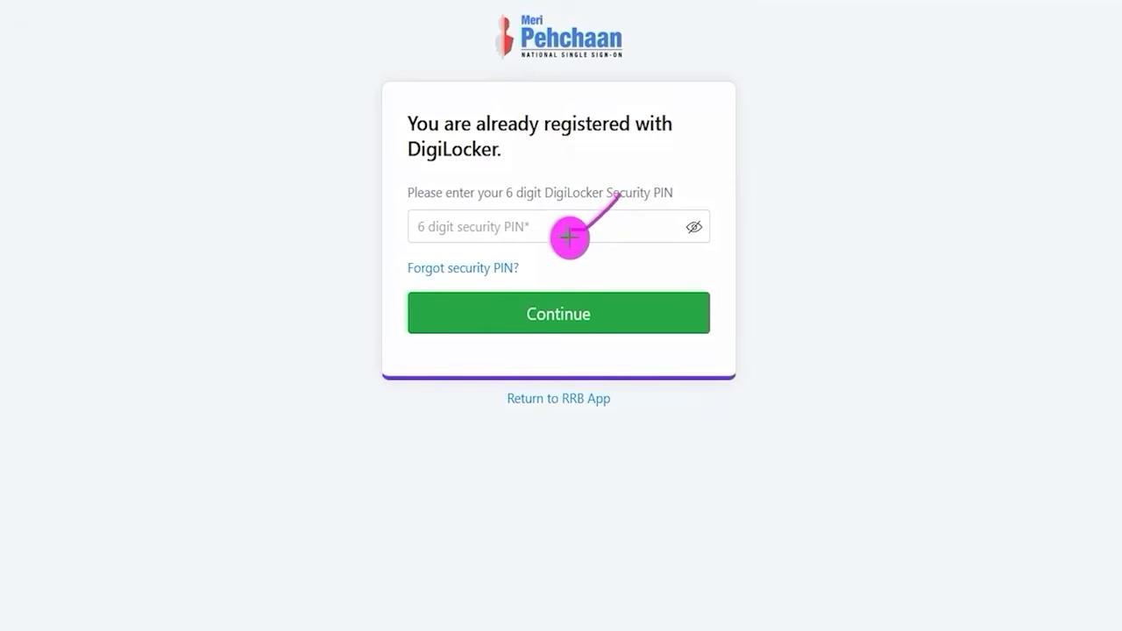
mouse_move(535, 252)
mouse_down()
mouse_move(408, 250)
mouse_move(396, 276)
mouse_move(523, 282)
mouse_move(537, 254)
mouse_up()
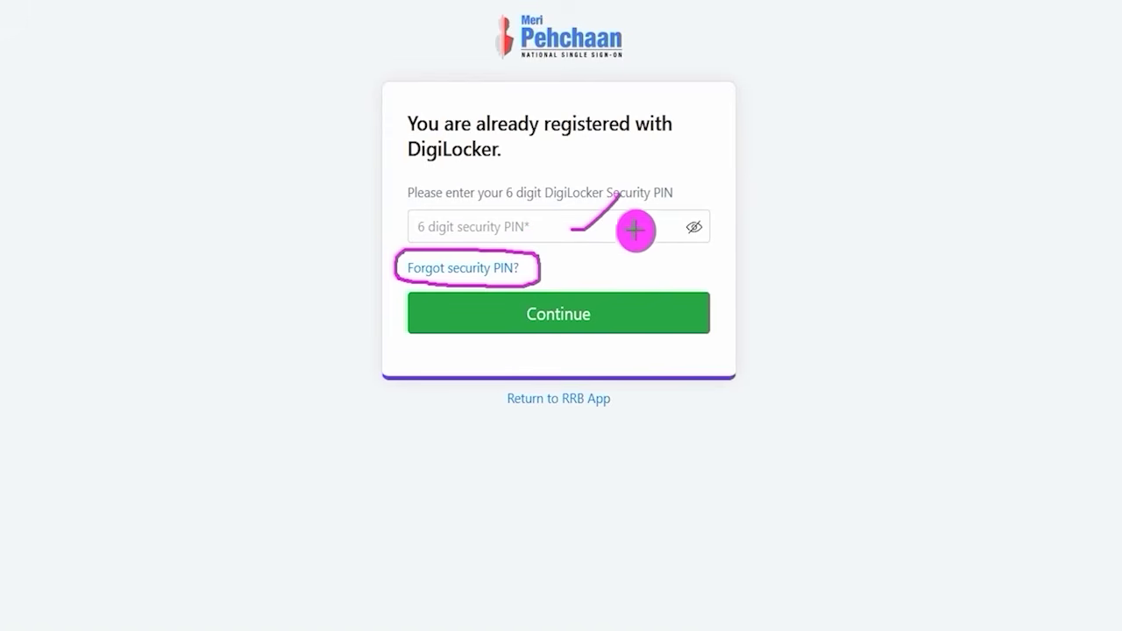
drag(635, 231, 664, 202)
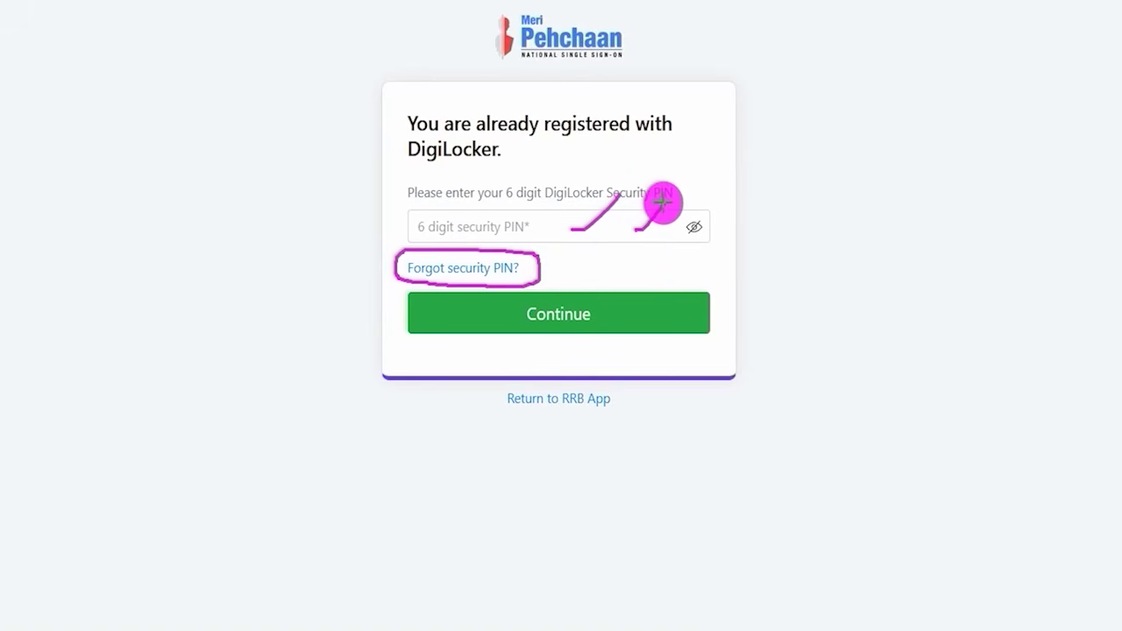
drag(952, 319, 722, 313)
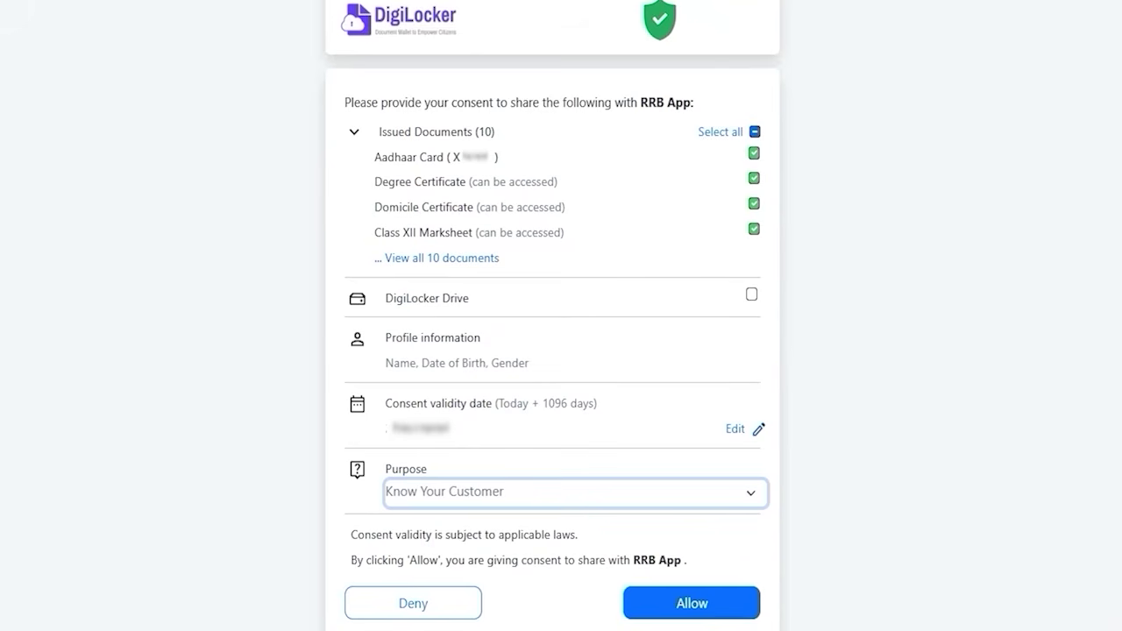
Point an arrow at Allow on the DigiLocker consent page and check-mark the Aadhaar photo on the registration form
drag(954, 418, 765, 582)
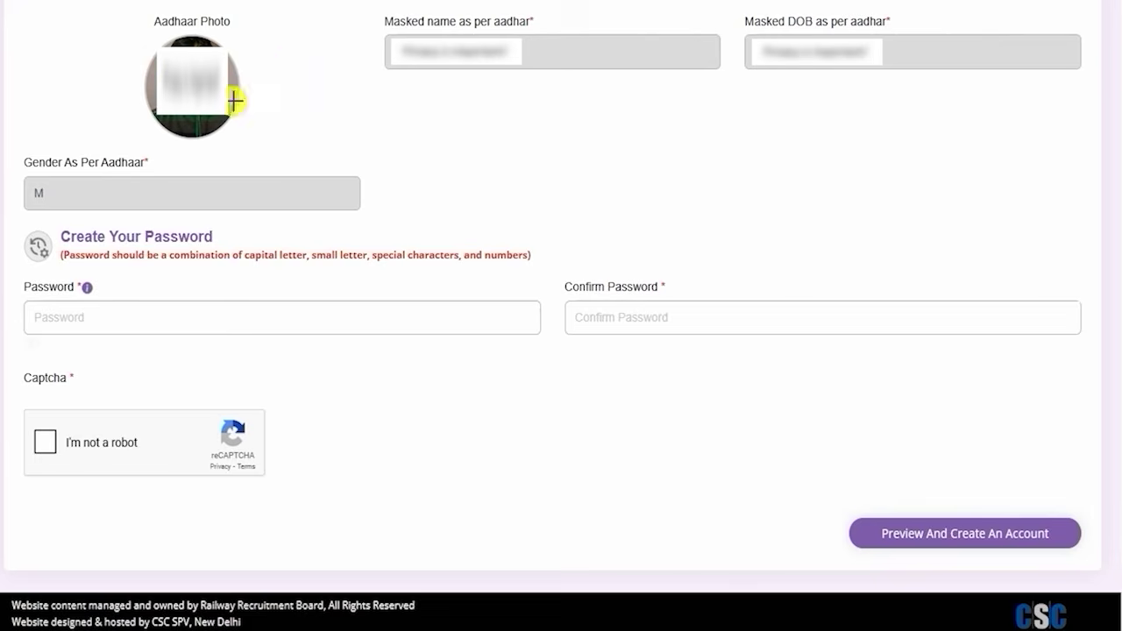
drag(234, 104, 298, 68)
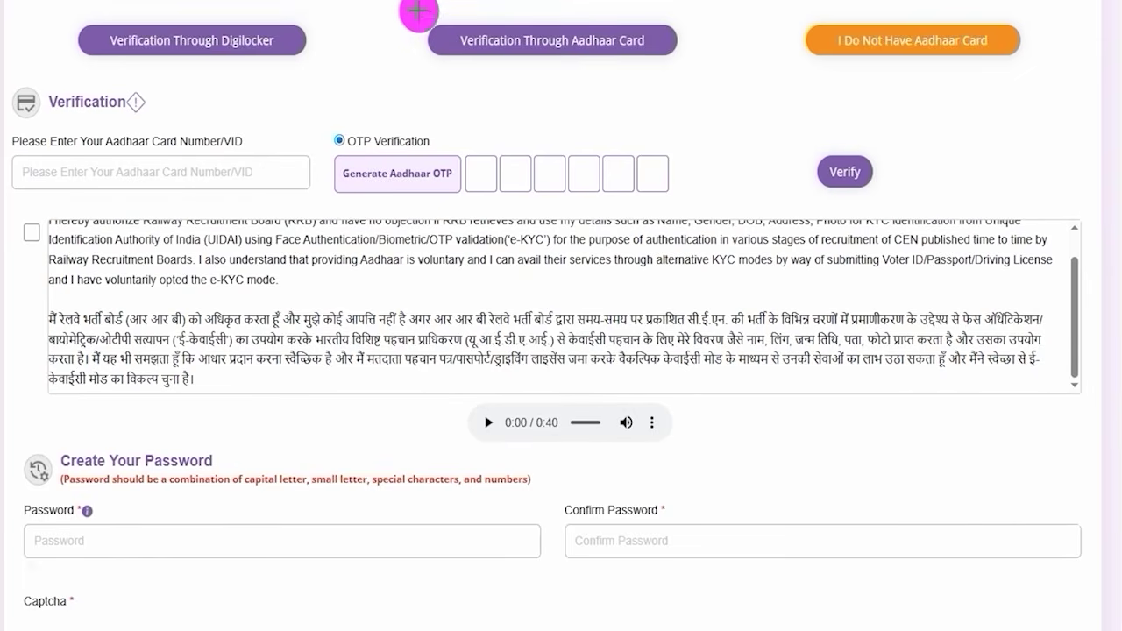
Frame Verification Through Aadhaar Card with a rectangle and mark the Aadhaar number field, Generate Aadhaar OTP and the OTP boxes with the pen
mouse_move(409, 8)
mouse_down()
mouse_move(617, 40)
mouse_move(692, 81)
mouse_up()
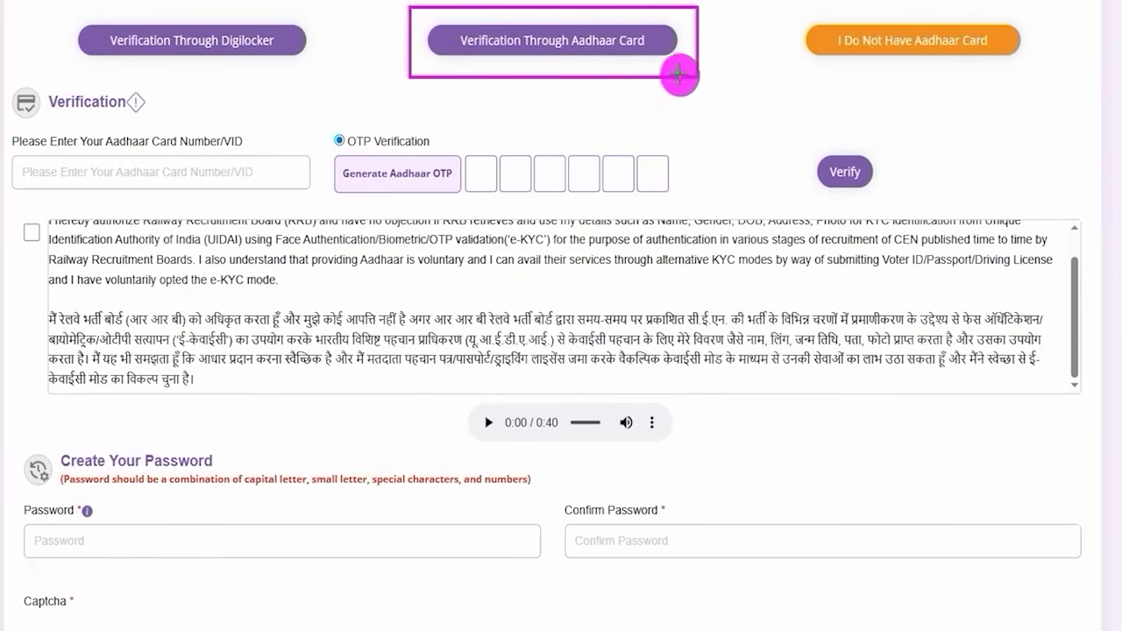
click(548, 46)
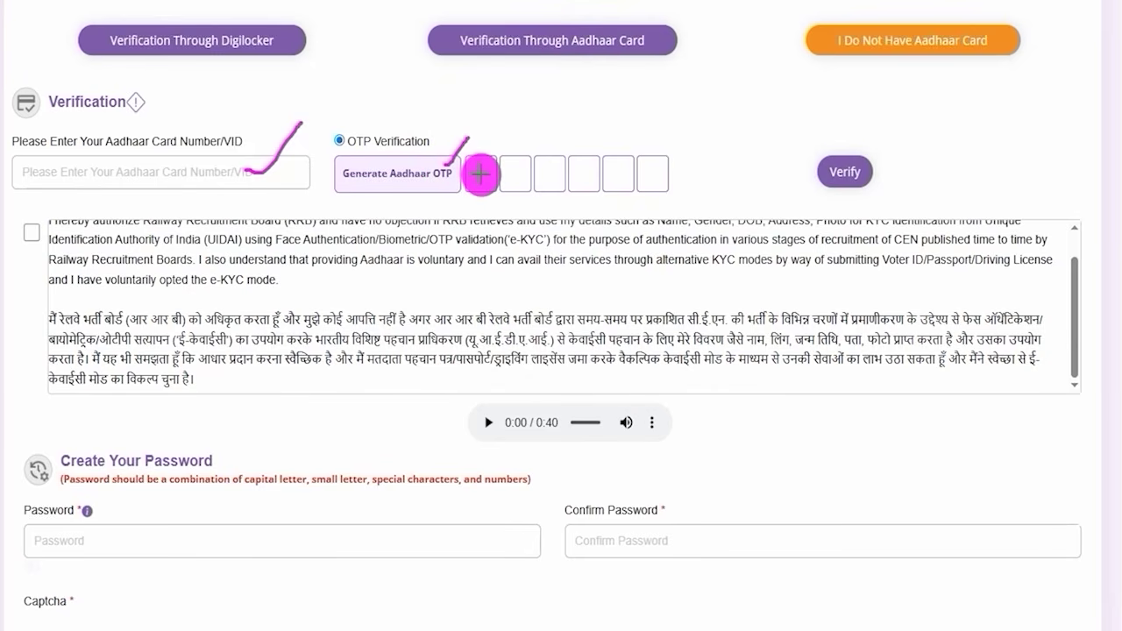
drag(476, 176, 485, 176)
drag(514, 177, 552, 176)
drag(578, 175, 641, 179)
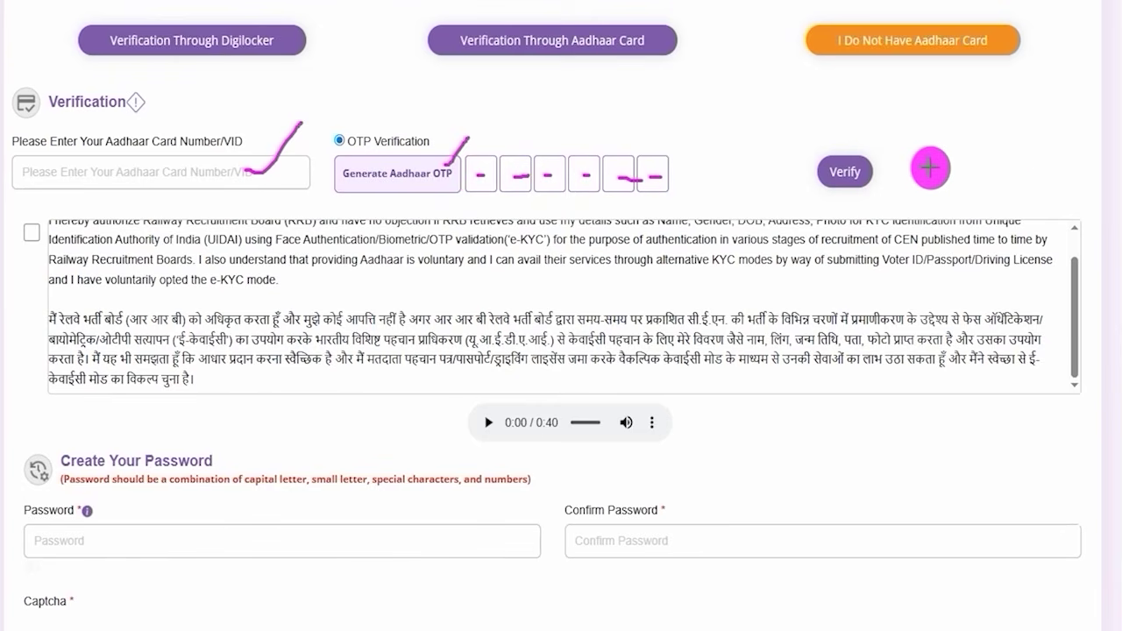
Draw arrows to Verify and to Verification Through Aadhaar Card and clear all annotations
drag(1043, 145, 881, 170)
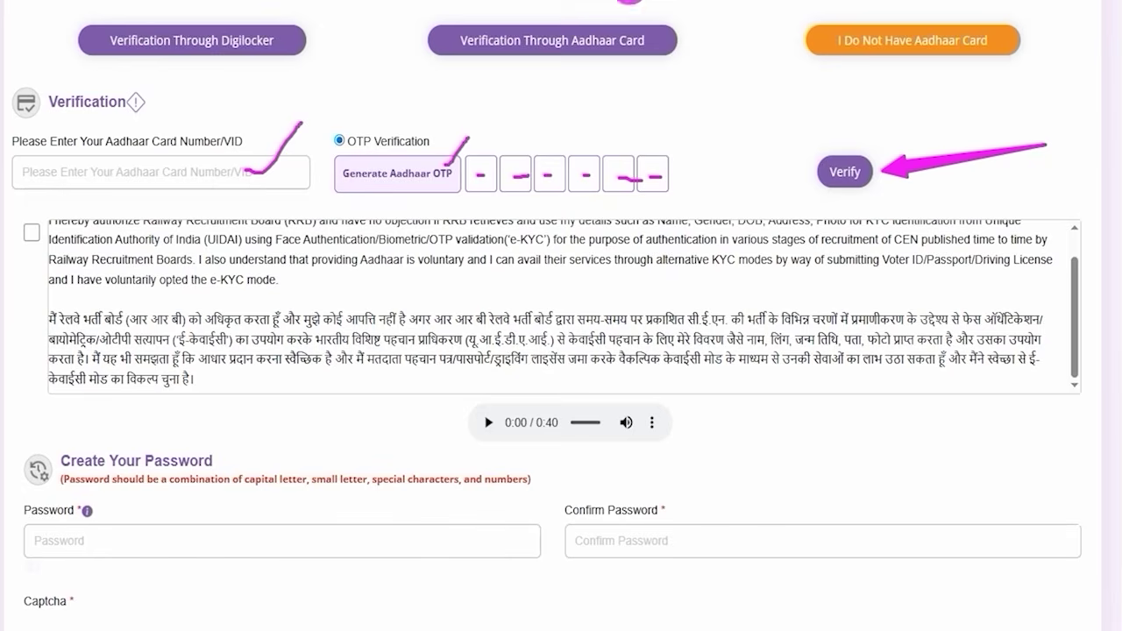
drag(729, 136, 635, 59)
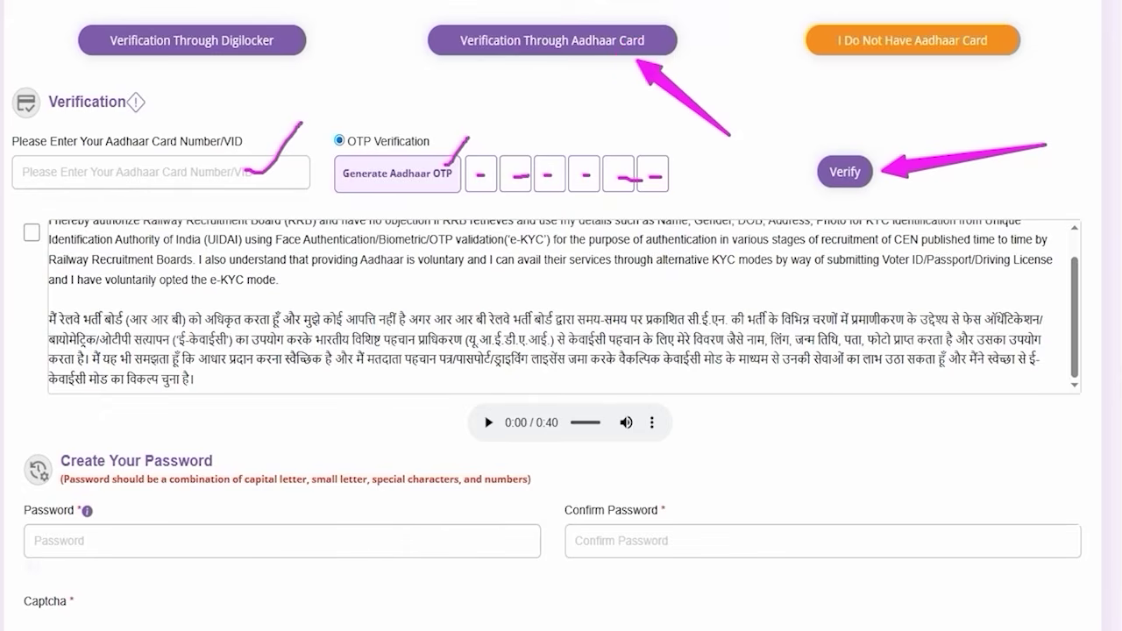
key(Escape)
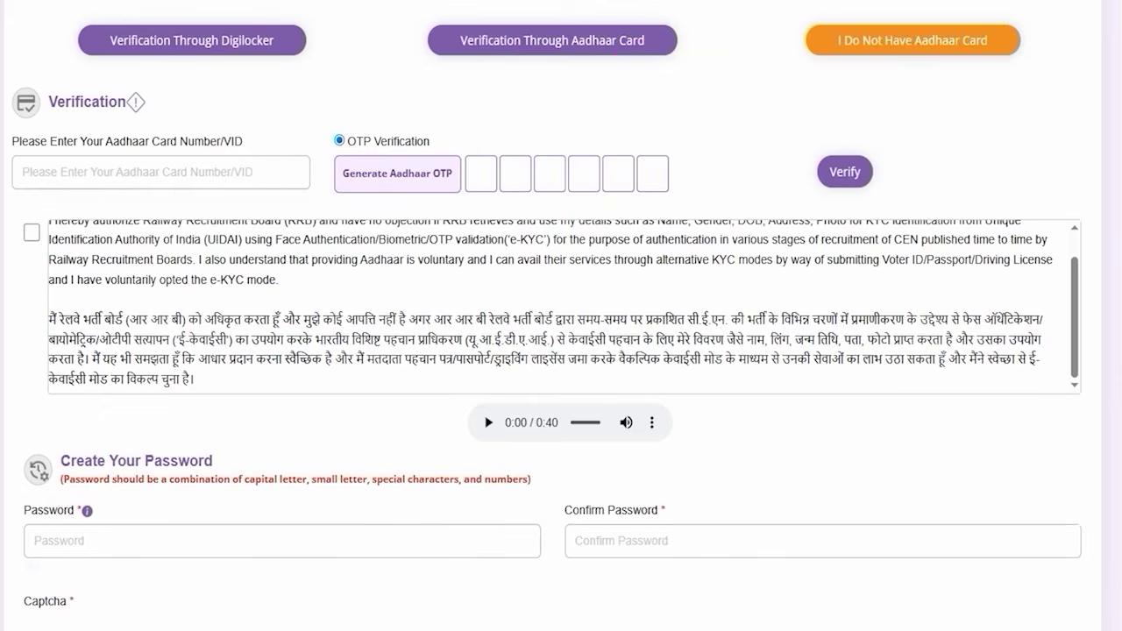
Frame the I Do Not Have Aadhaar Card option with a rectangle, clear it, and choose and confirm that option
drag(789, 8, 1031, 75)
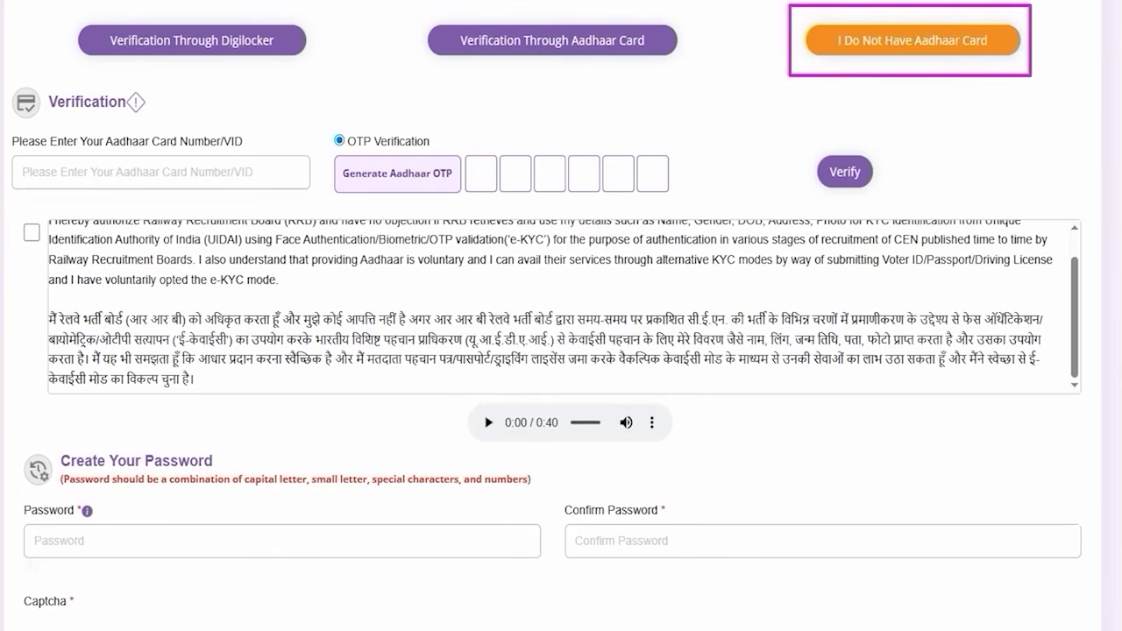
key(Escape)
click(849, 40)
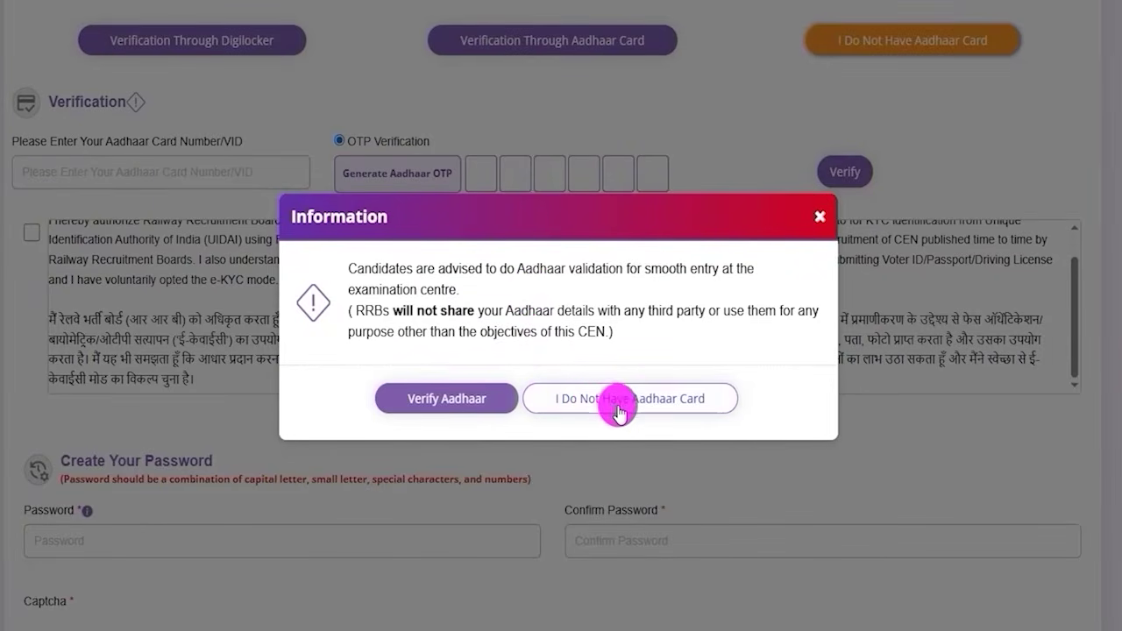
click(646, 401)
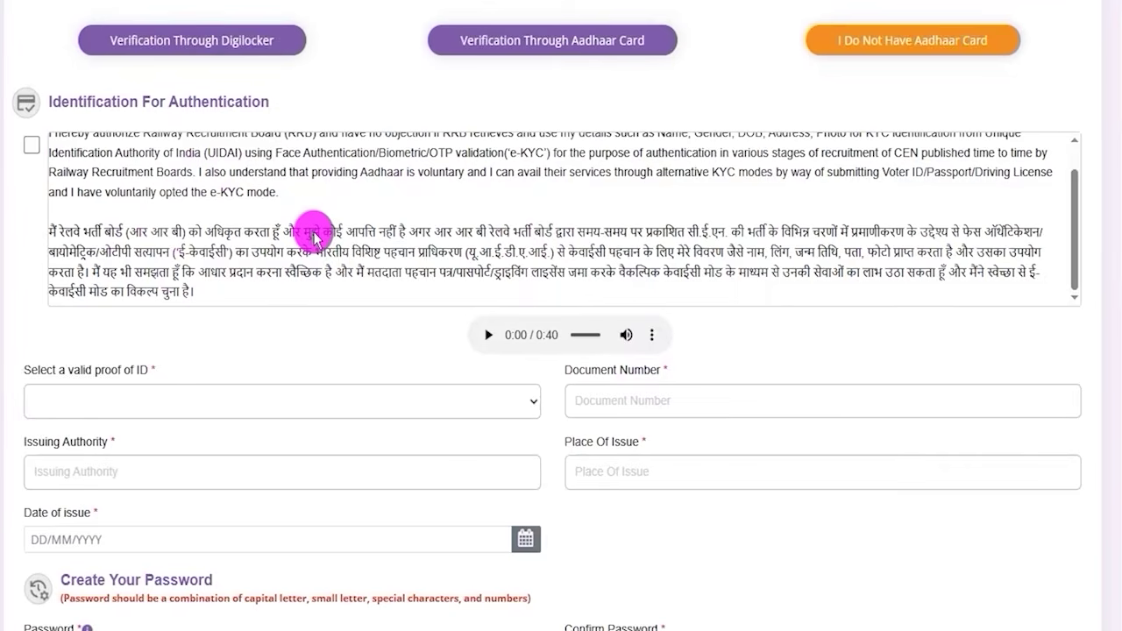
Accept the e-KYC consent declaration, set the proof of ID to PAN, and highlight the Full Name as per PAN label
click(29, 147)
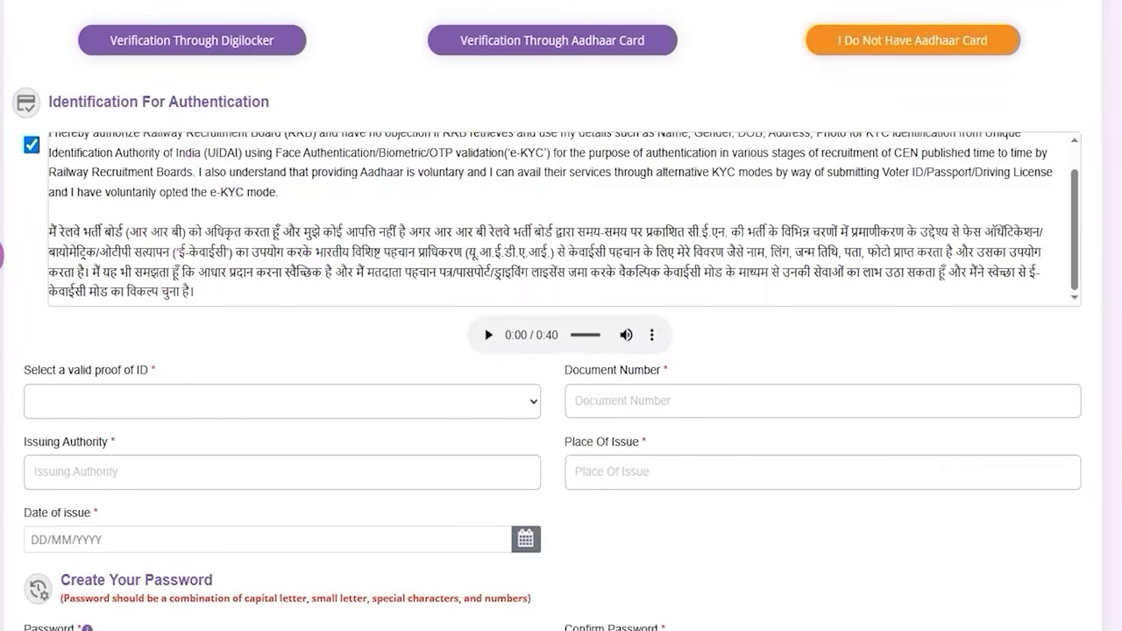
click(178, 402)
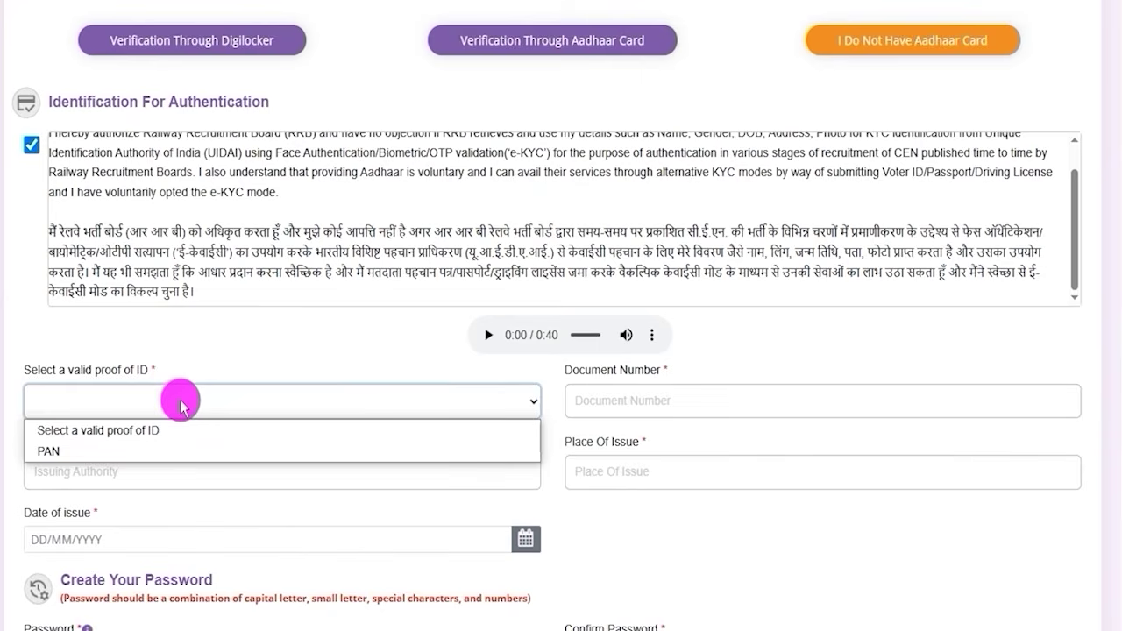
click(83, 454)
drag(585, 371, 660, 375)
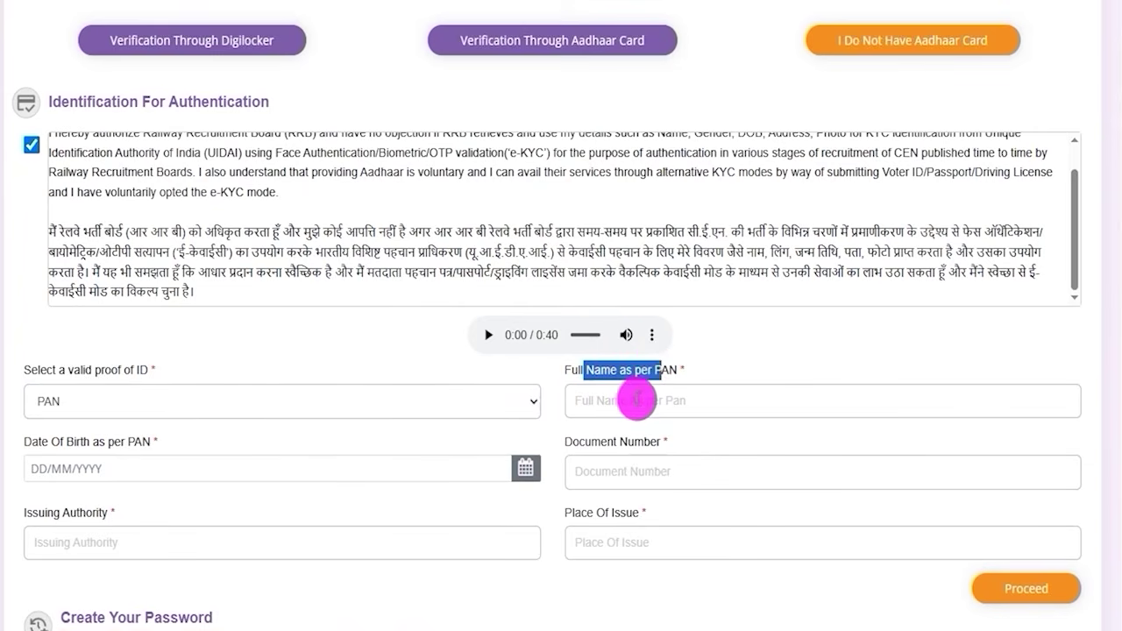
Point out the PAN identification fields for full name, date of birth, document number, issuing authority and place of issue
click(635, 401)
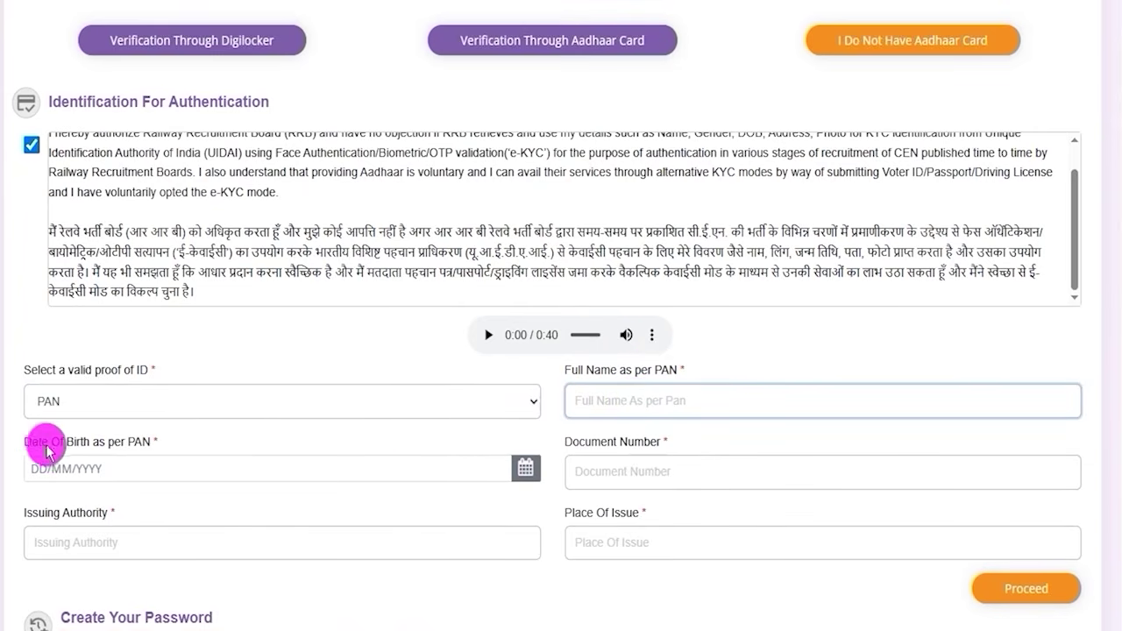
drag(42, 442, 127, 442)
click(393, 466)
click(639, 469)
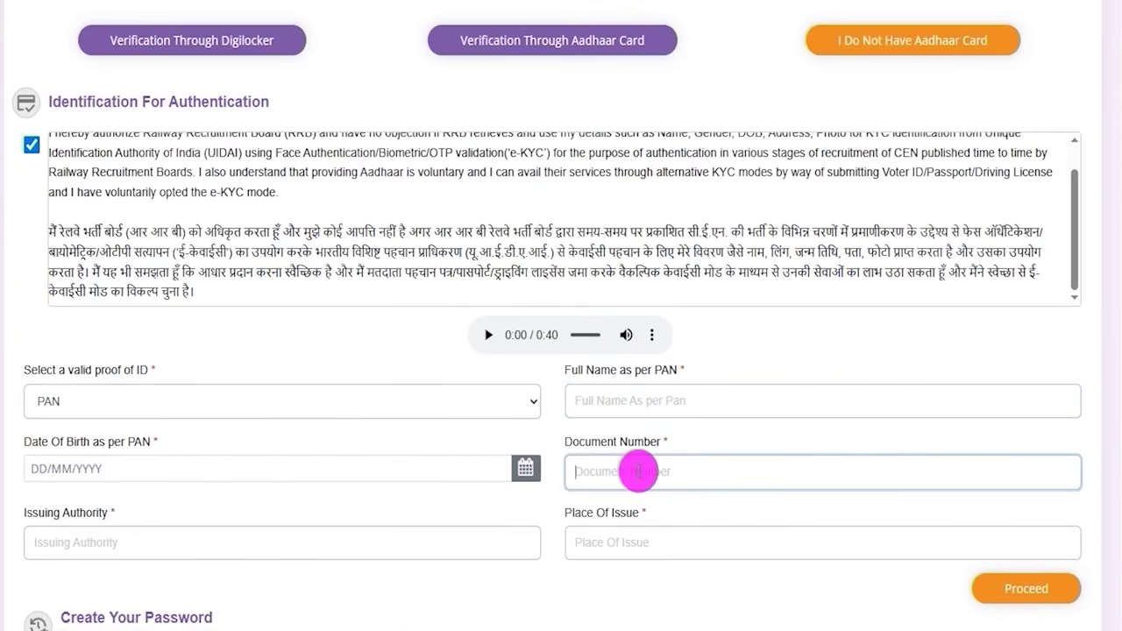
drag(661, 442, 596, 463)
click(99, 542)
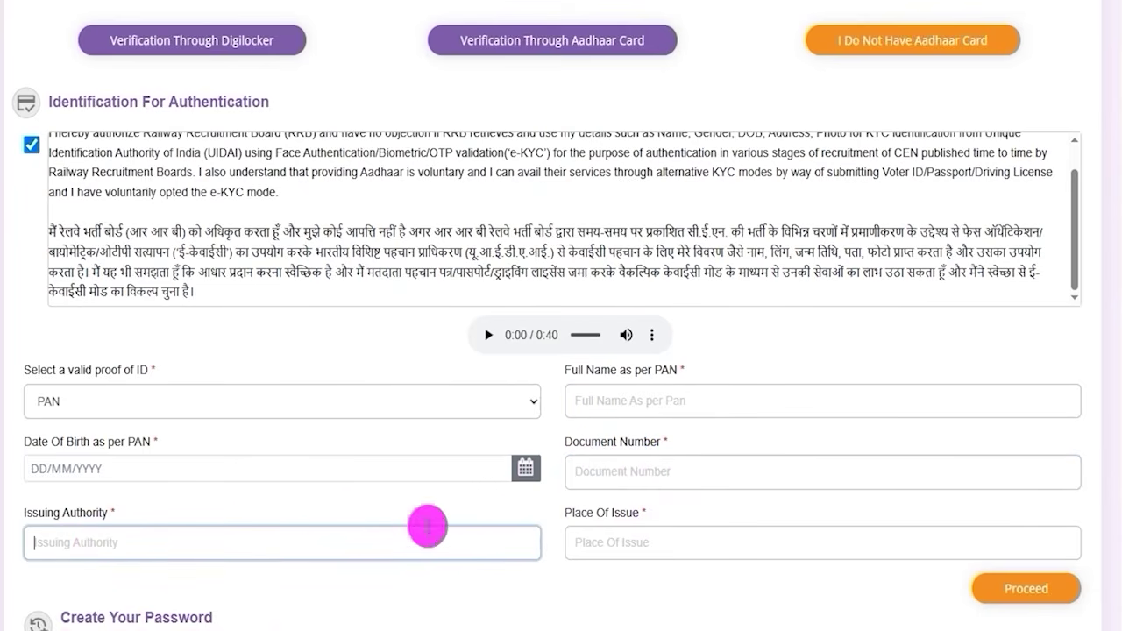
click(671, 537)
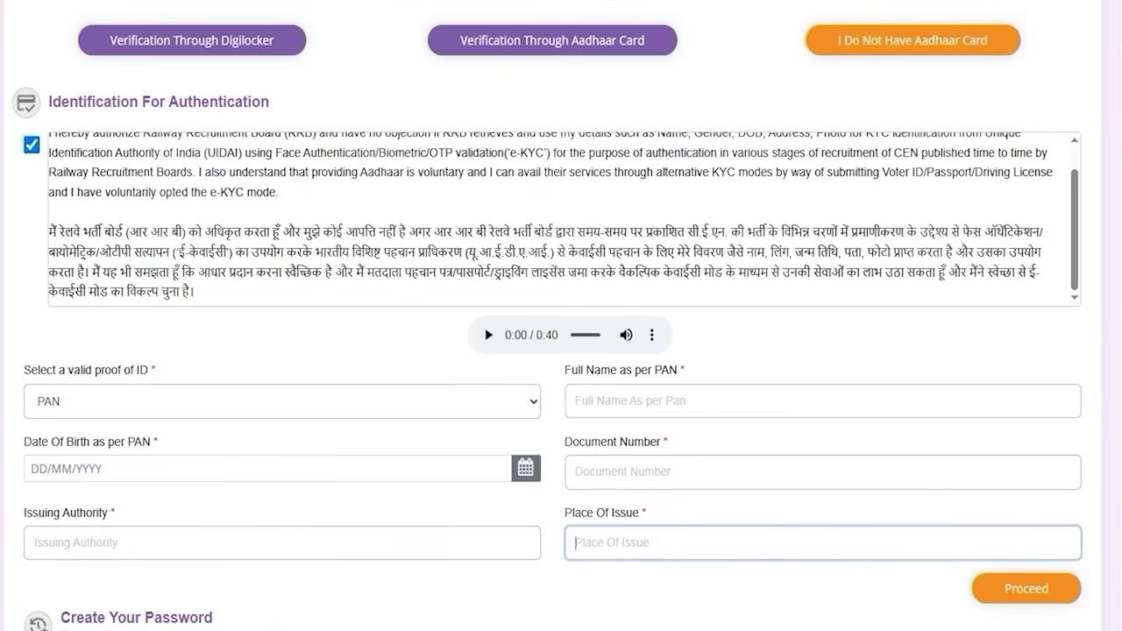
Draw an arrow to Proceed and frame the I Do Not Have Aadhaar Card, Aadhaar Card and Digilocker verification options with rectangles
drag(726, 588, 919, 588)
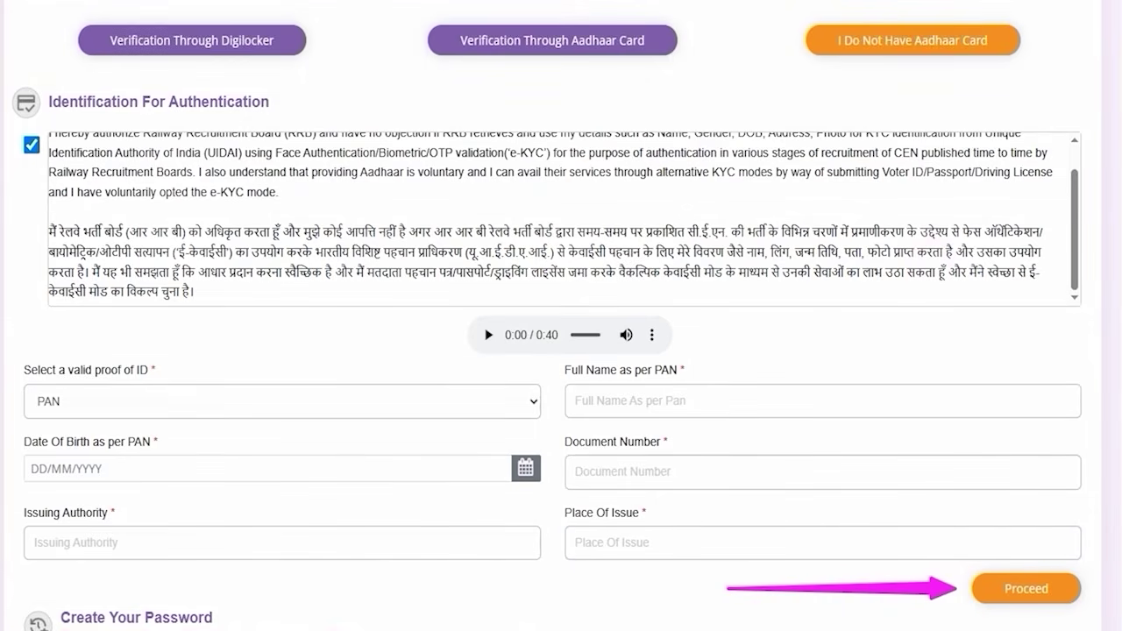
mouse_move(775, 3)
mouse_down()
mouse_move(975, 69)
mouse_move(1032, 70)
mouse_up()
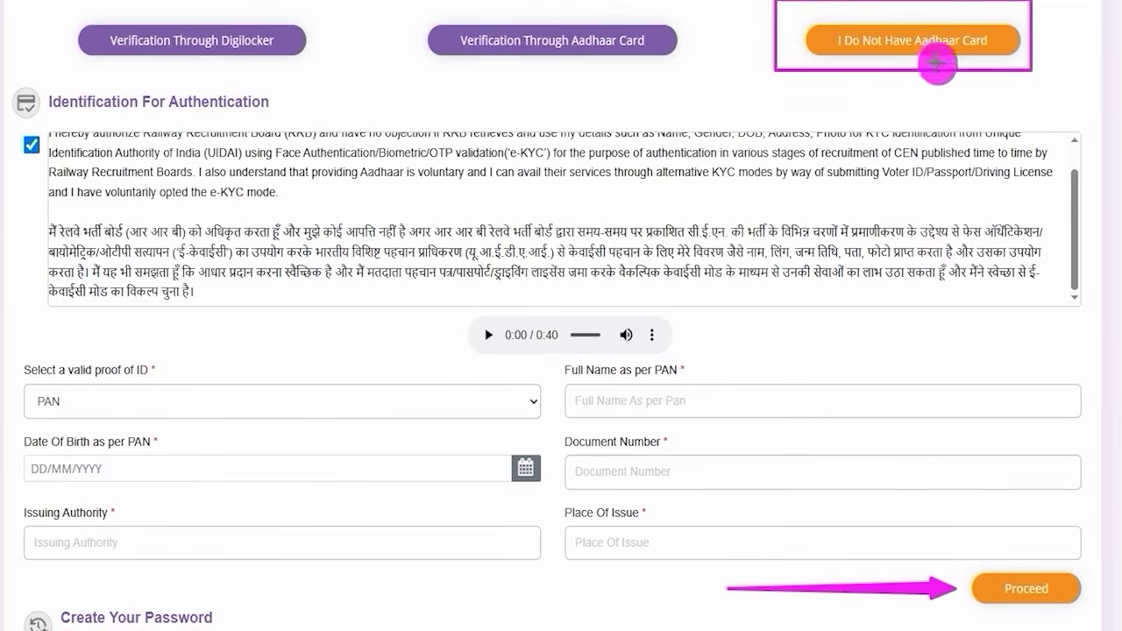
drag(386, 4, 711, 70)
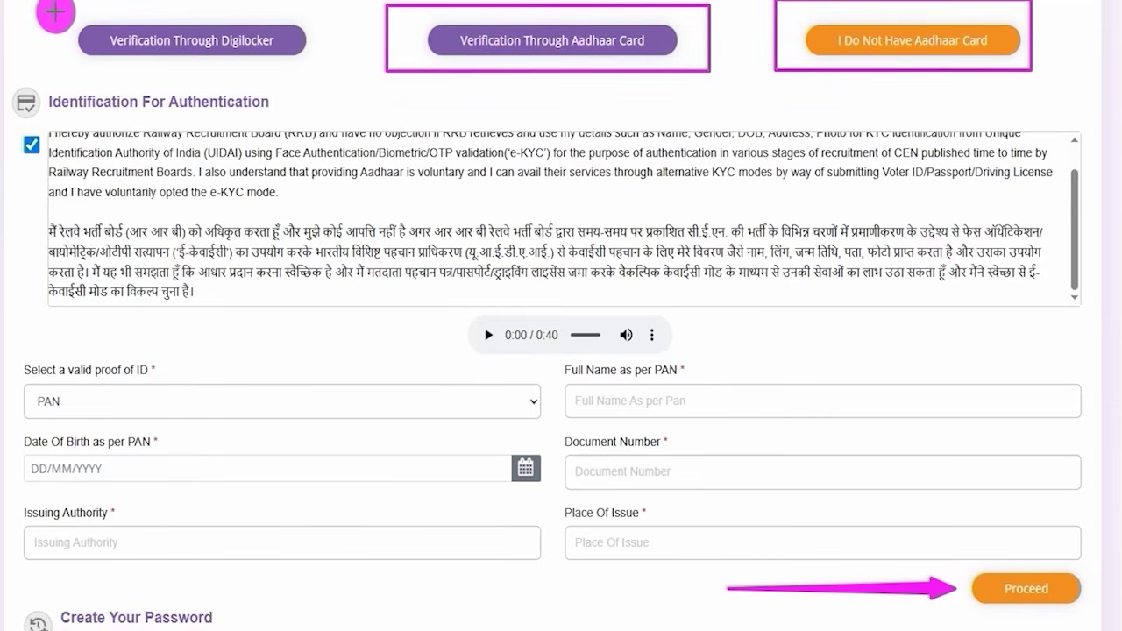
mouse_move(52, 11)
mouse_down()
mouse_move(311, 50)
mouse_move(325, 67)
mouse_up()
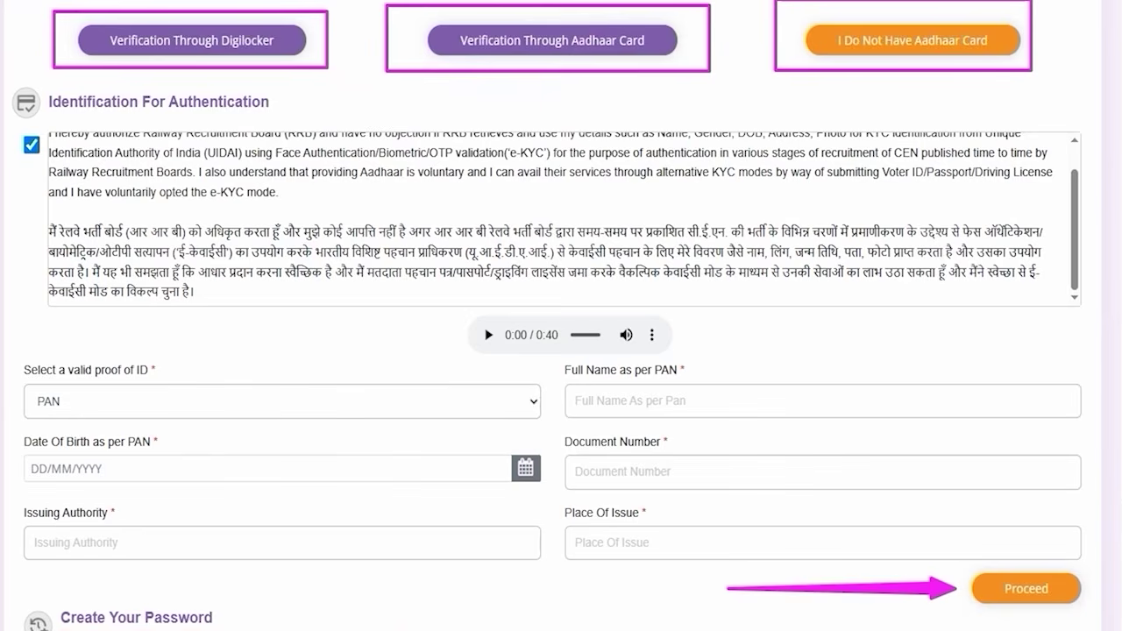
Draw an arrow to Verification Through Aadhaar Card, choose that option and accept its age and e-KYC consent declaration
mouse_move(717, 200)
mouse_down()
mouse_move(632, 102)
mouse_move(628, 65)
mouse_up()
click(626, 61)
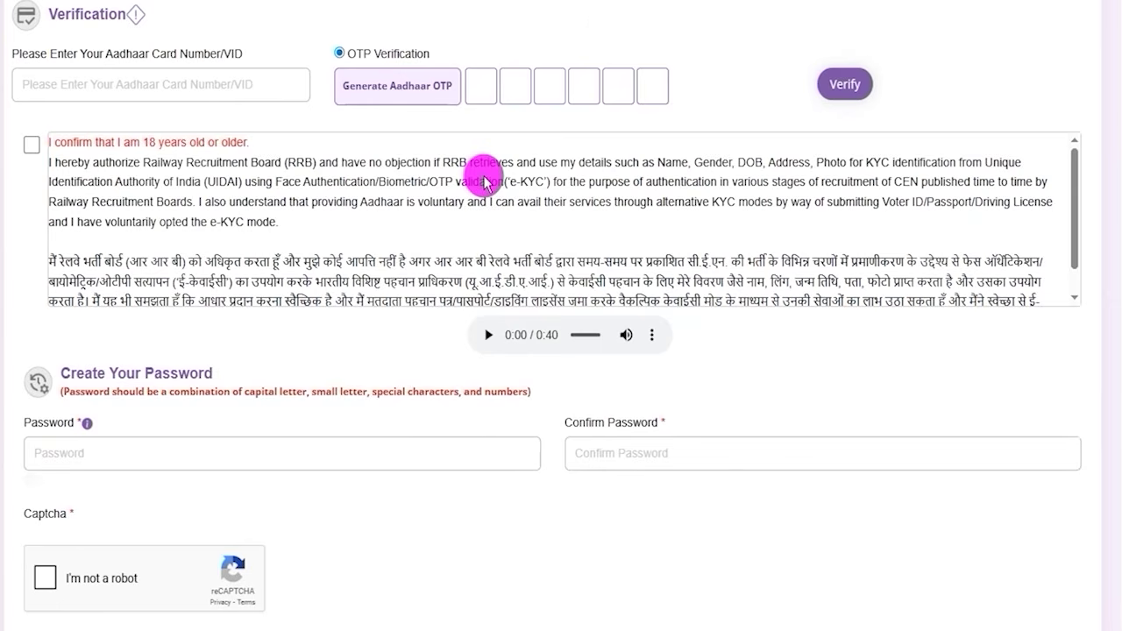
click(32, 145)
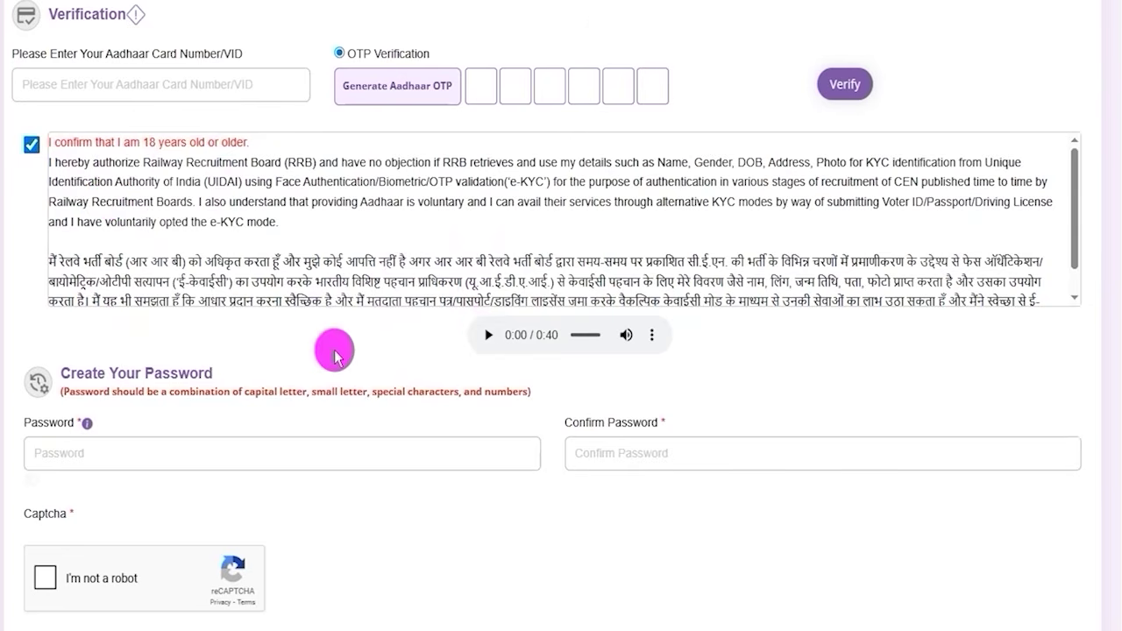
Highlight the Create Your Password heading and activate the empty Password field
scroll(335, 355, down, 3)
drag(67, 237, 199, 239)
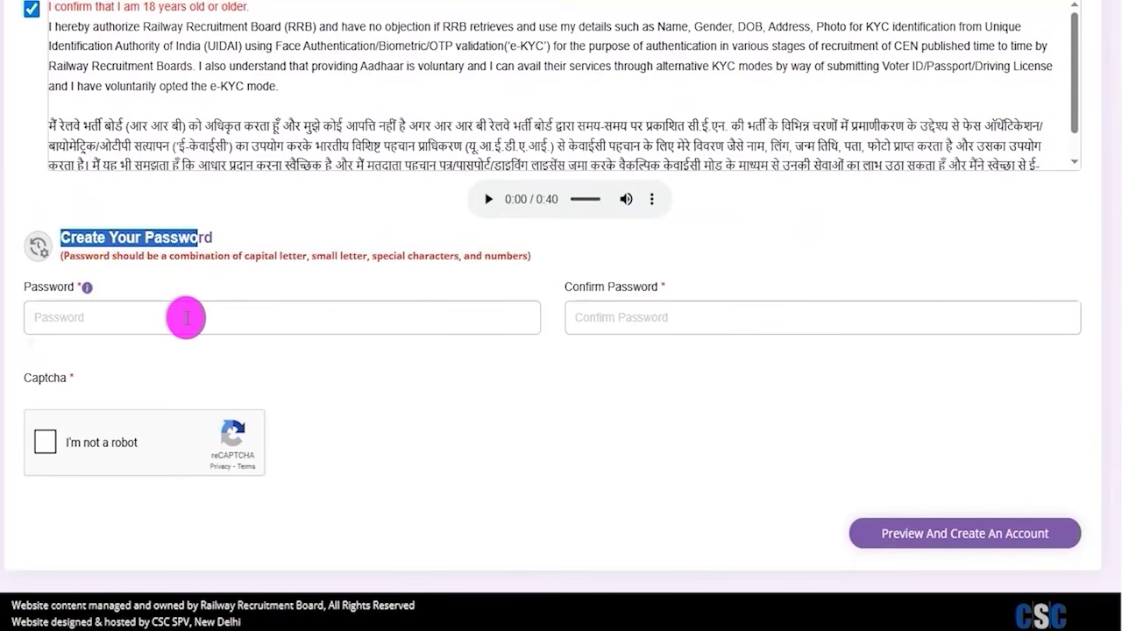
click(186, 318)
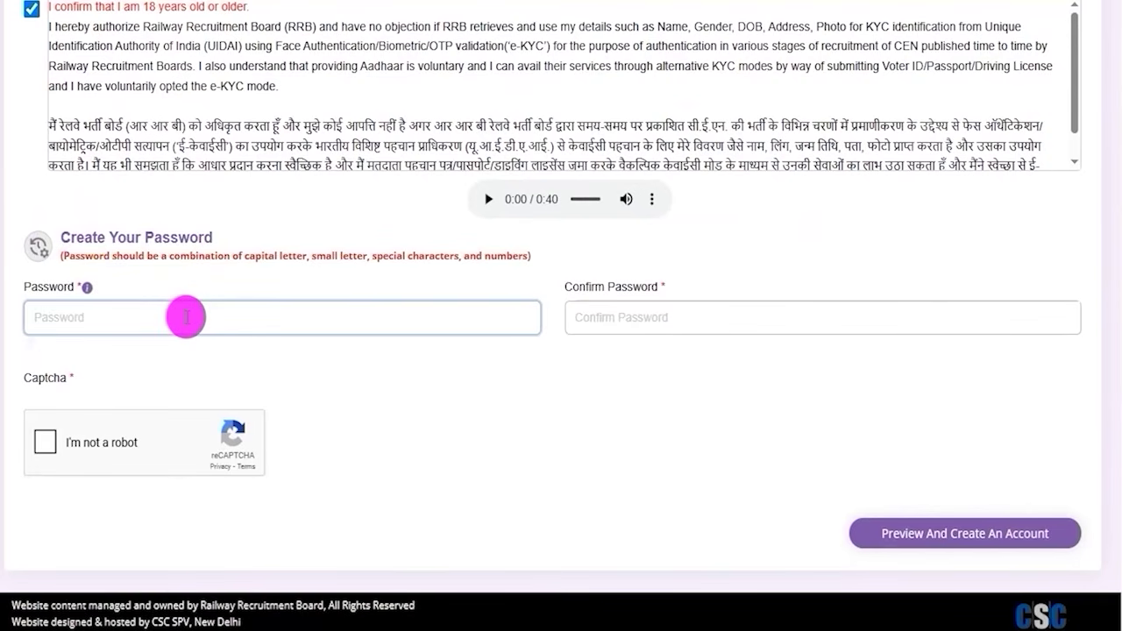
Switch to Notepad and highlight the sample password progressively through its letters, digits and special character
key(alt+Tab)
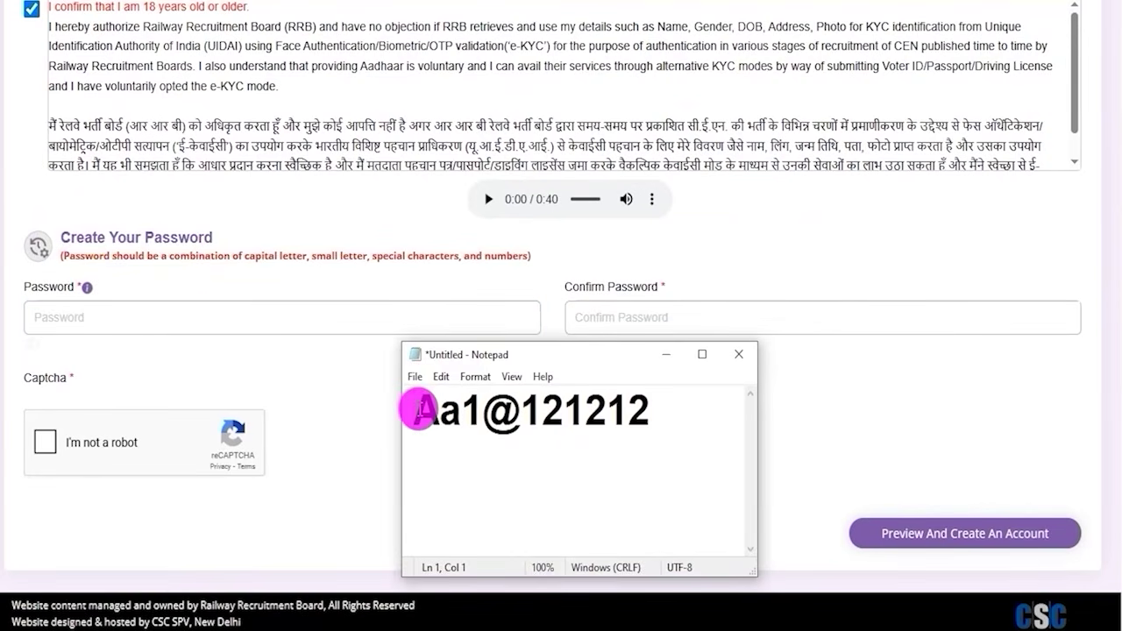
drag(418, 408, 428, 409)
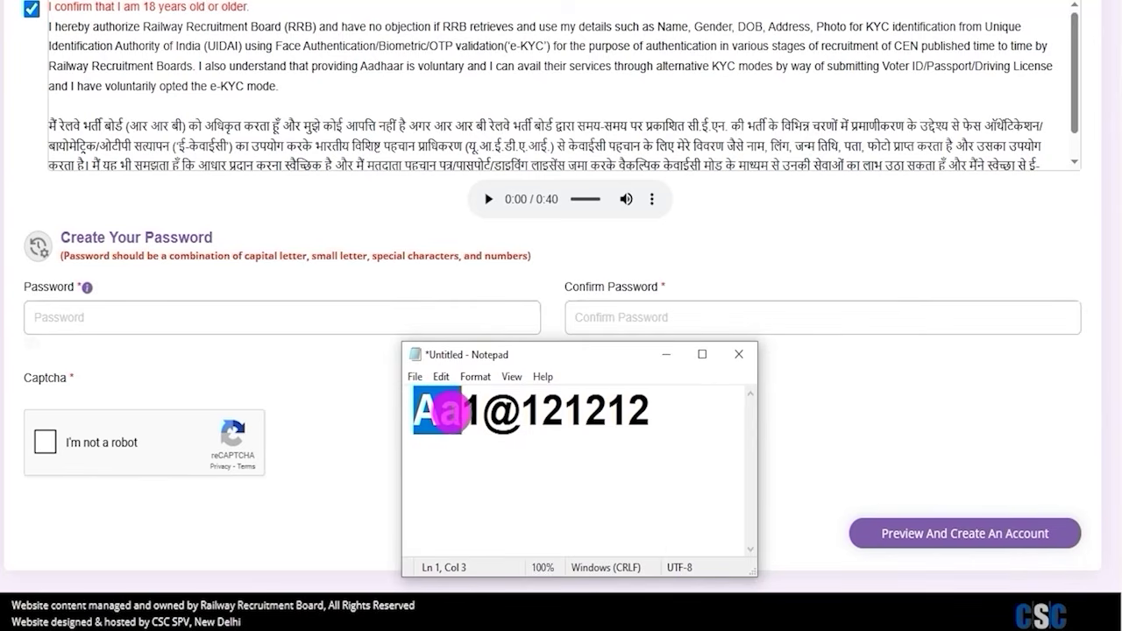
drag(462, 410, 501, 412)
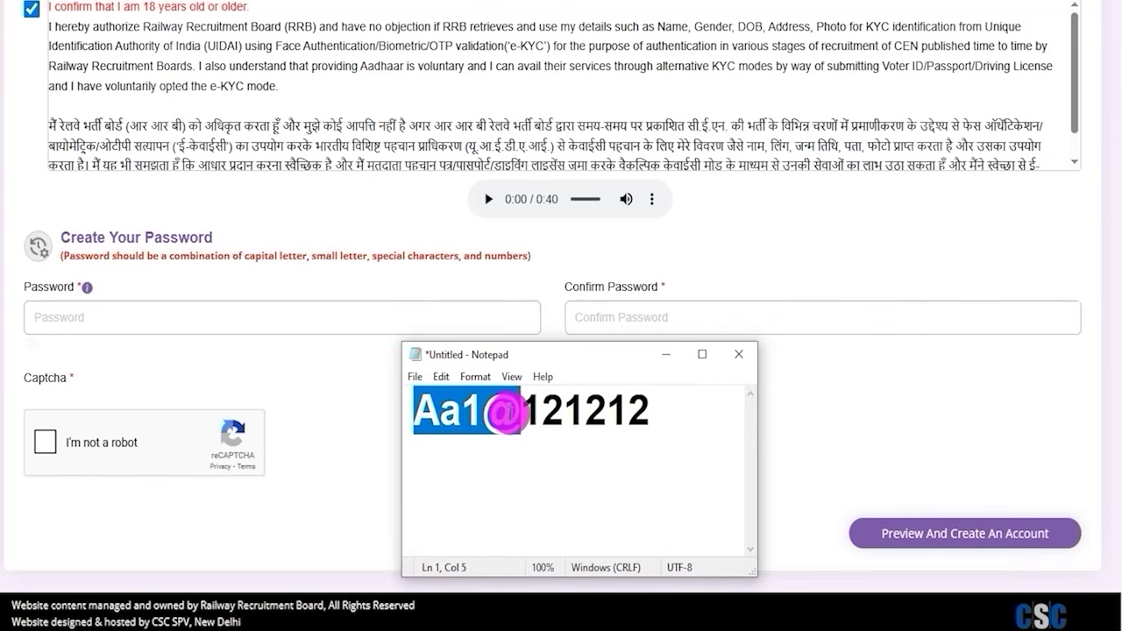
drag(506, 412, 643, 414)
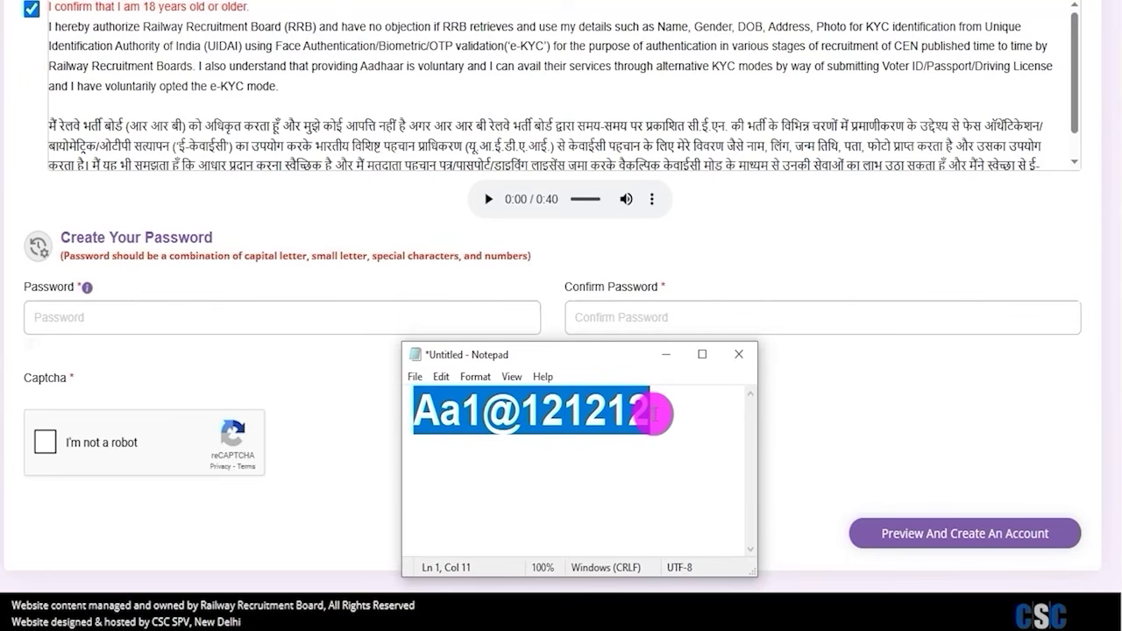
Point out Confirm Password, complete the I'm not a robot check and draw an arrow to Preview And Create An Account
drag(654, 327, 646, 288)
click(618, 317)
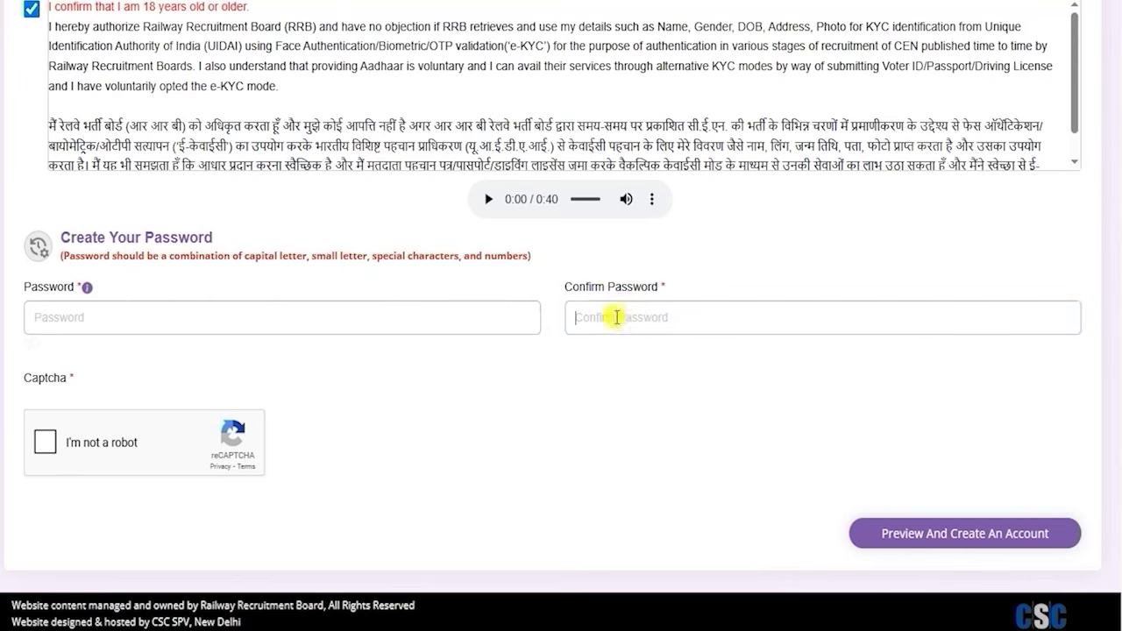
click(47, 444)
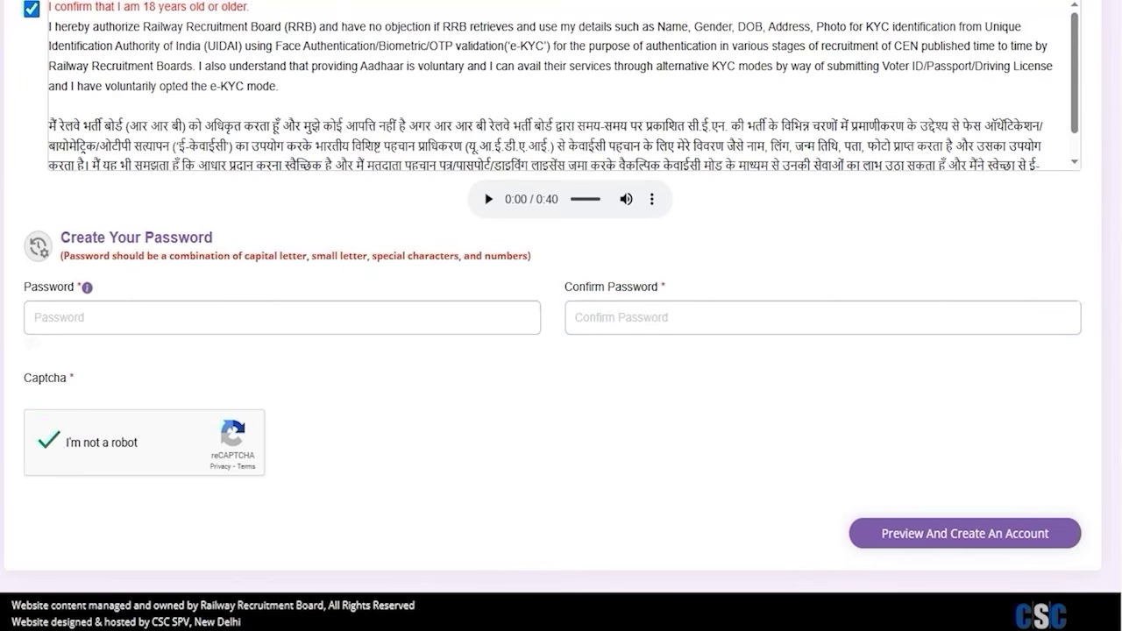
drag(491, 449, 841, 527)
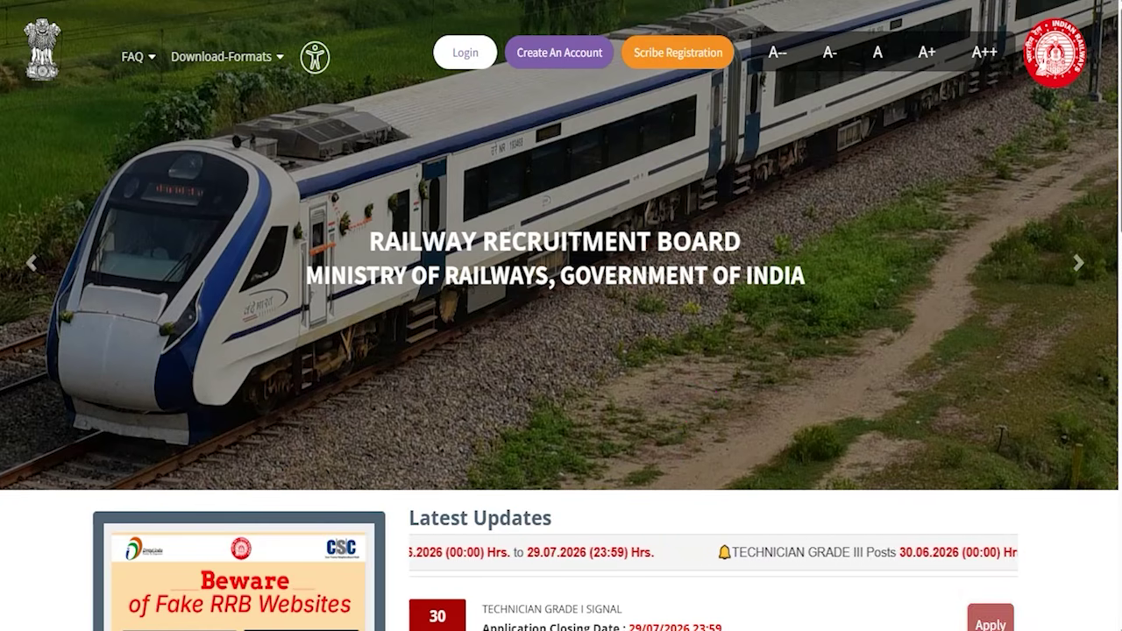
Draw an arrow to Login on the home page, open the sign-in page, tick its login options and choose Login with RRB Account Credential
mouse_move(235, 184)
mouse_down()
mouse_move(421, 65)
mouse_move(440, 67)
mouse_up()
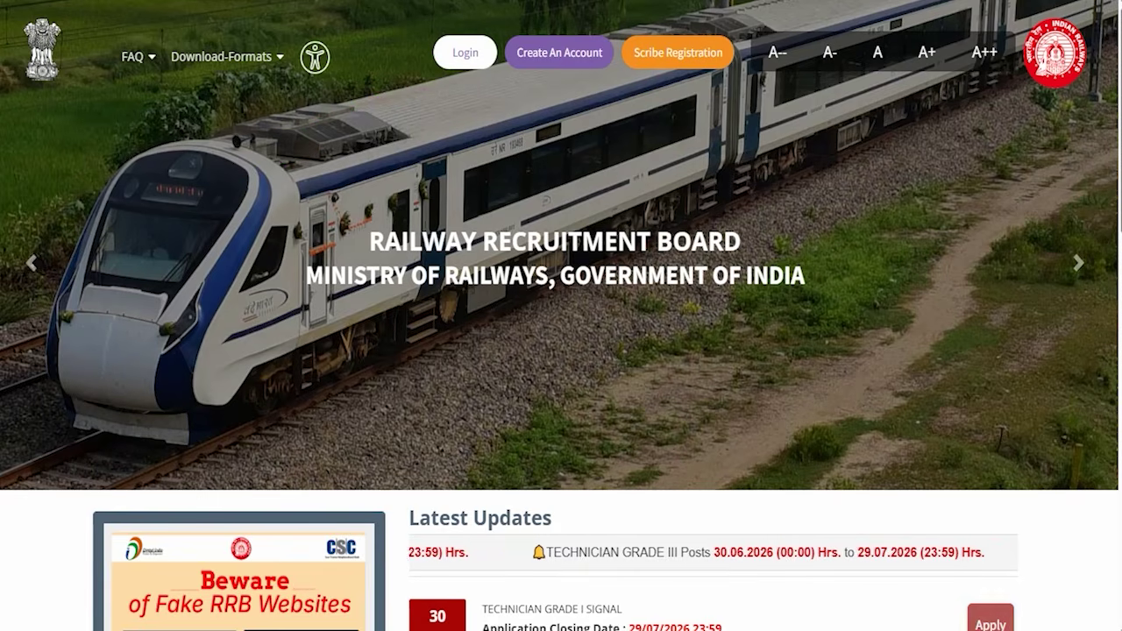
click(466, 52)
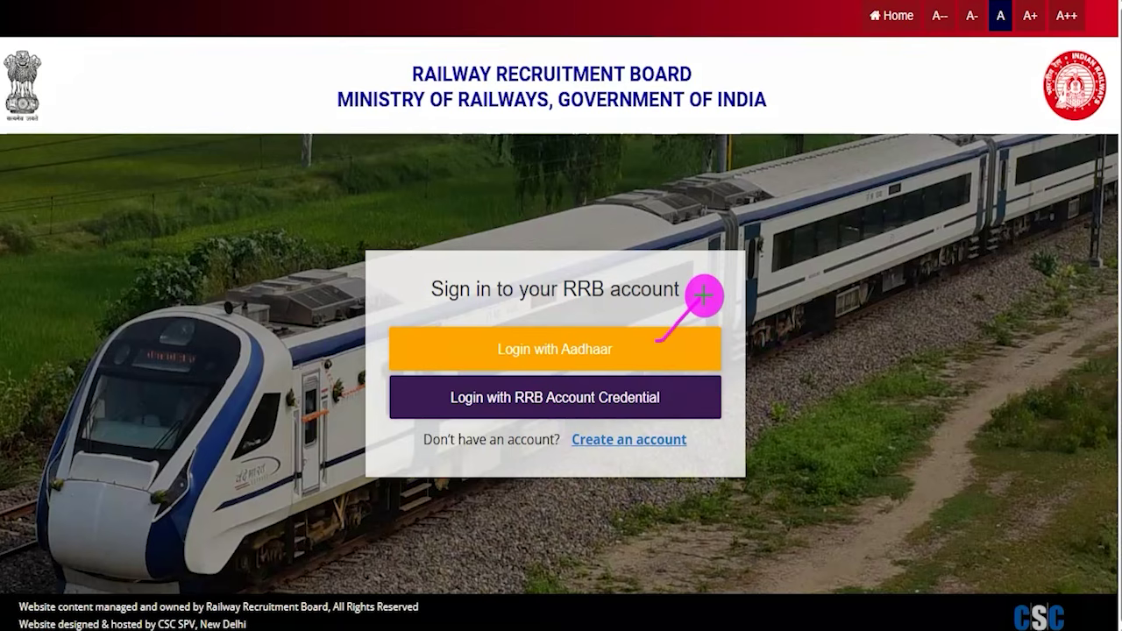
drag(726, 395, 768, 349)
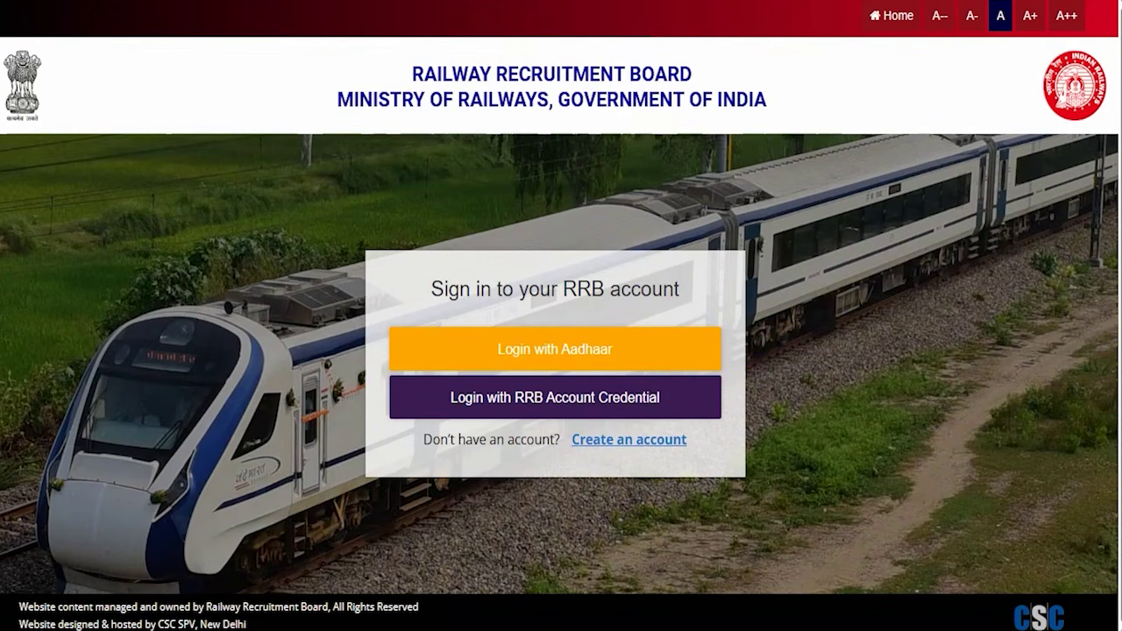
click(510, 392)
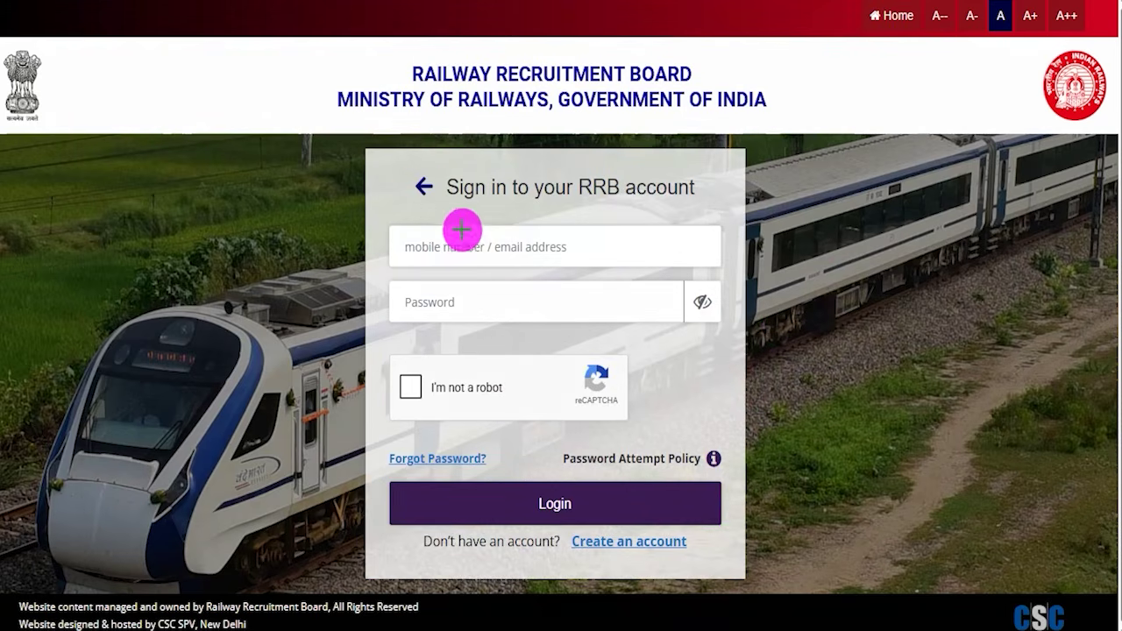
Mark the mobile number / email, Password and captcha fields with the pen, draw an arrow to Login and submit the sign-in form
drag(446, 250, 475, 219)
drag(569, 253, 606, 213)
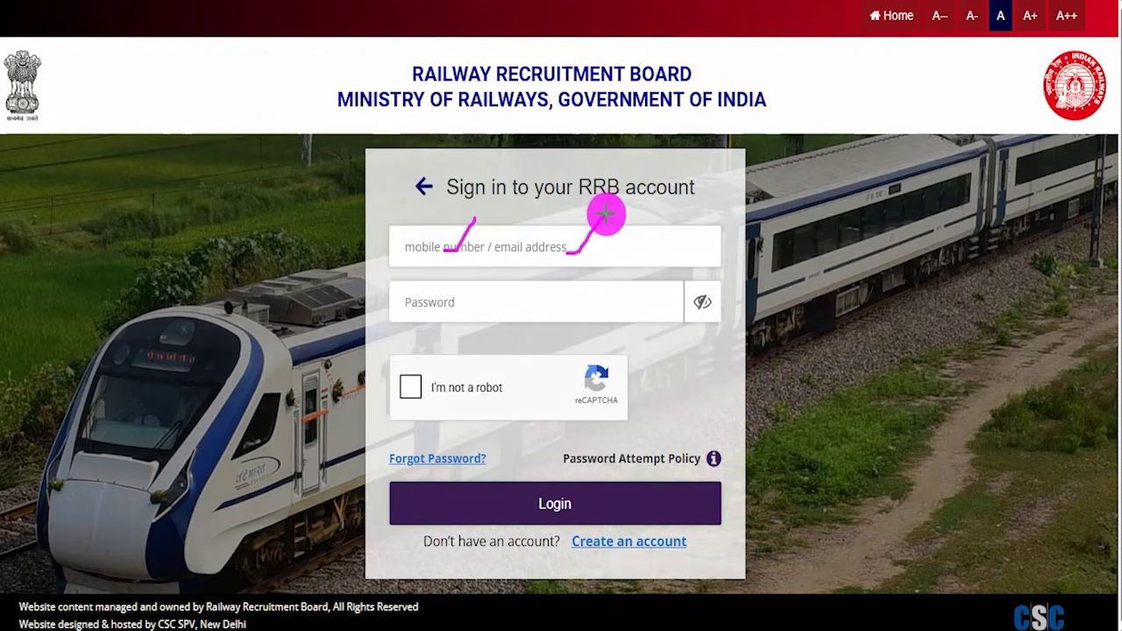
drag(418, 301, 460, 302)
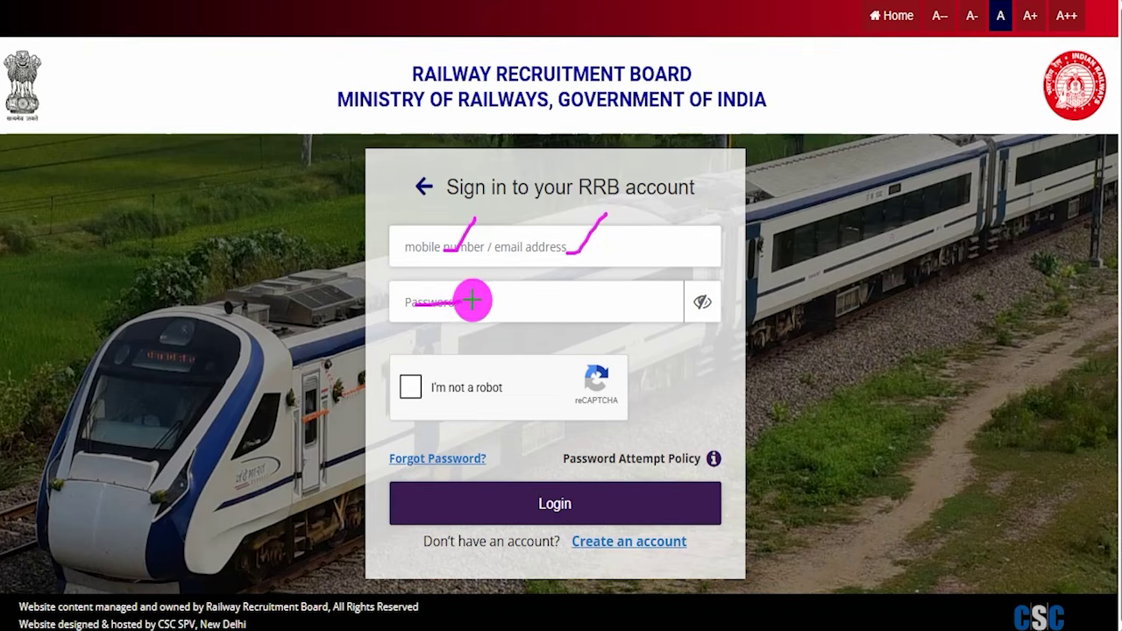
drag(405, 386, 457, 347)
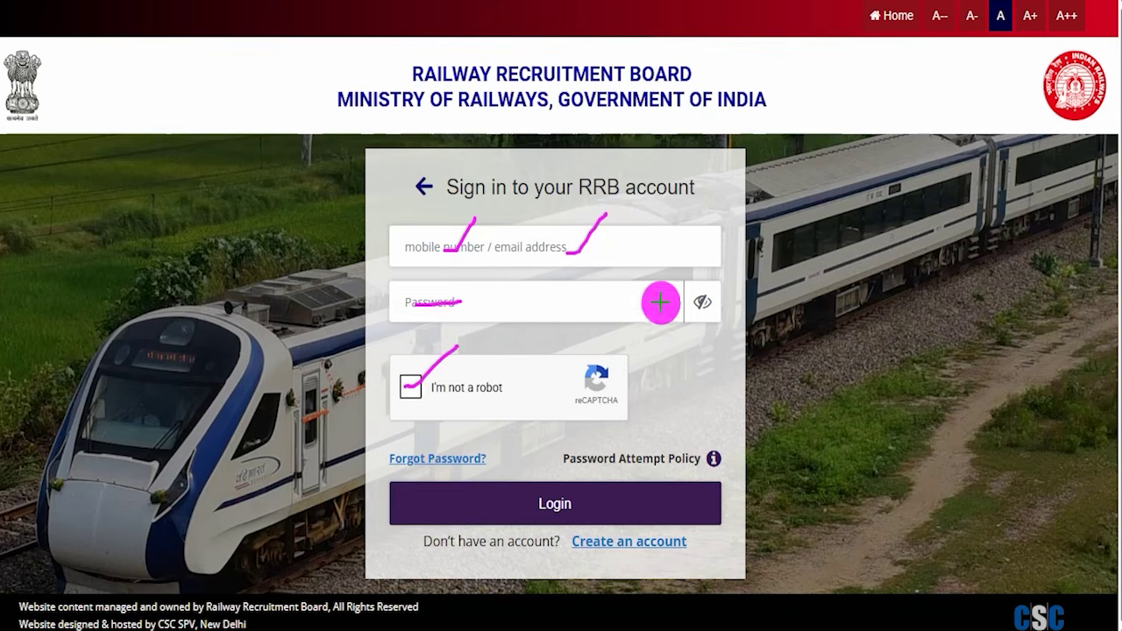
mouse_move(910, 293)
mouse_down()
mouse_move(714, 451)
mouse_move(612, 491)
mouse_up()
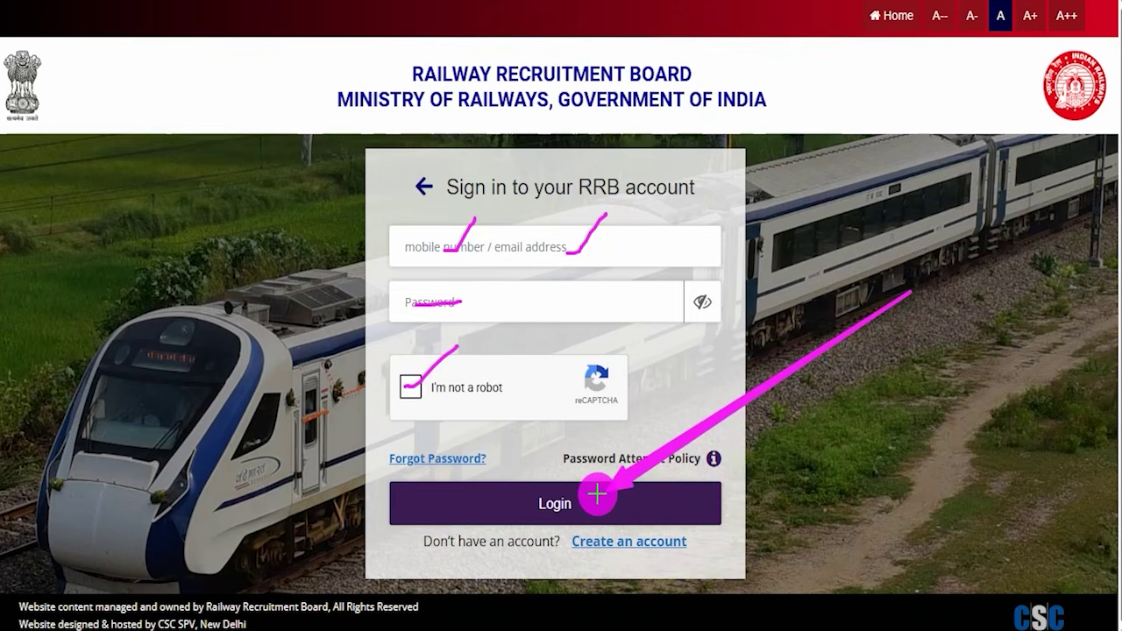
click(598, 494)
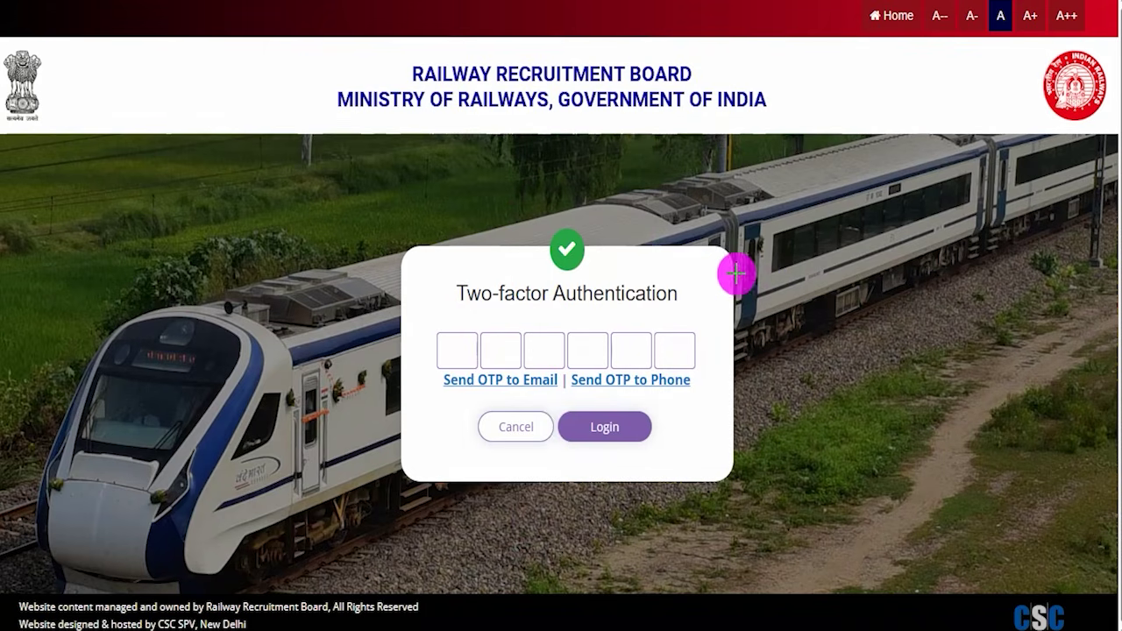
Tick the Two-factor Authentication dialog and frame and tick the Send OTP to Email and Send OTP to Phone options
drag(686, 267, 731, 211)
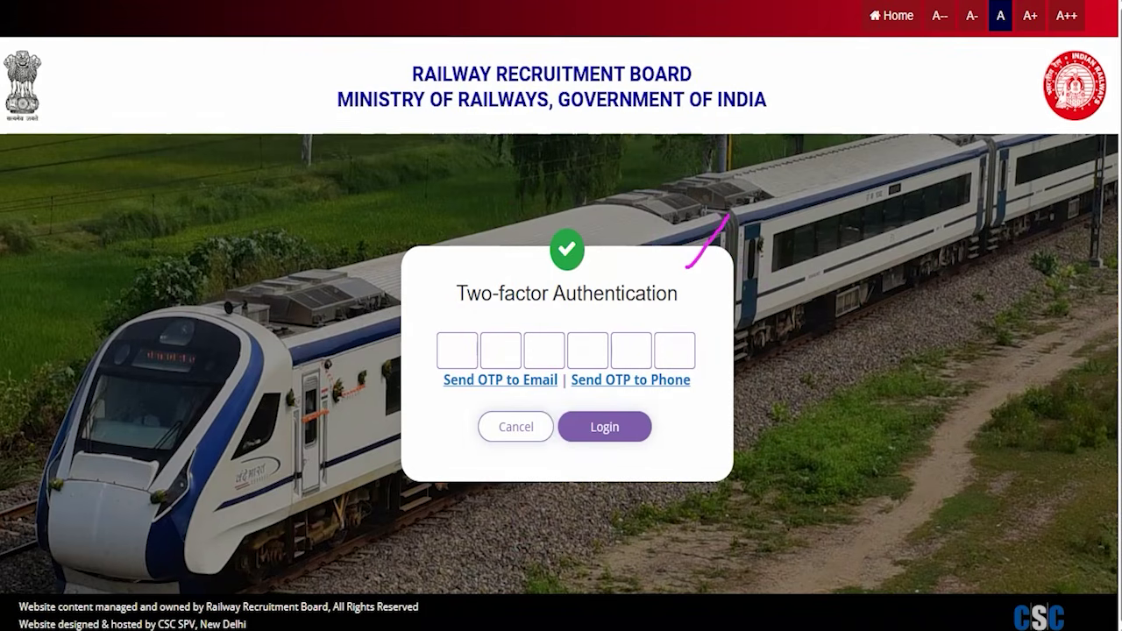
mouse_move(432, 363)
mouse_down()
mouse_move(515, 395)
mouse_move(560, 400)
mouse_move(628, 380)
mouse_move(697, 400)
mouse_up()
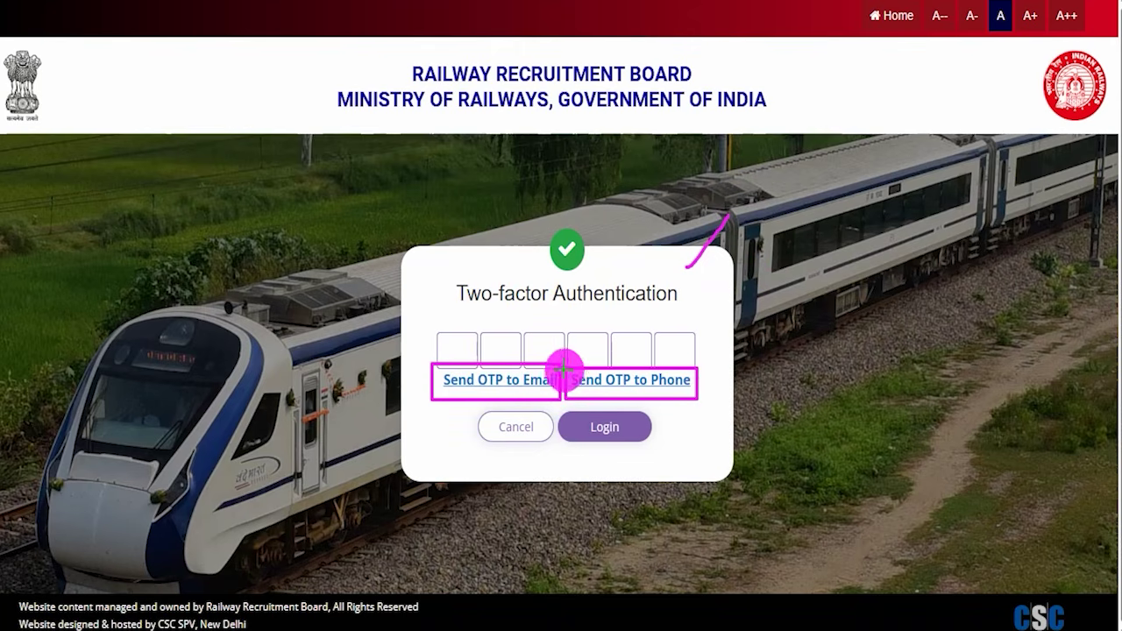
drag(559, 370, 577, 334)
drag(677, 371, 708, 331)
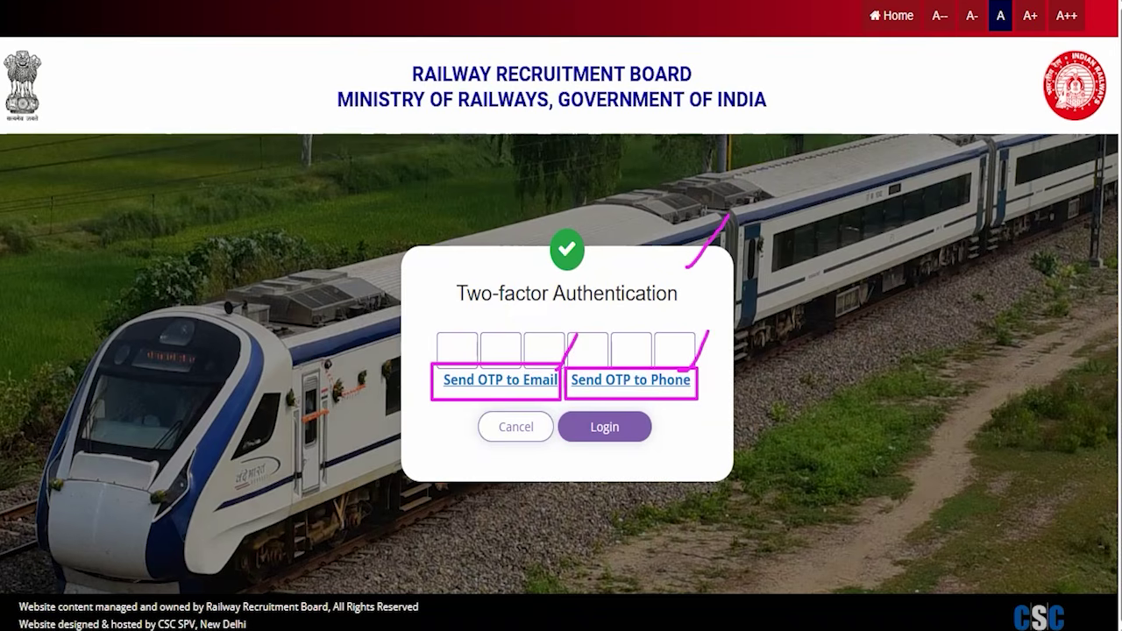
Clear the annotations, mark the OTP boxes with pen dashes and draw an arrow to the dialog's Login option
key(Escape)
drag(448, 352, 513, 354)
drag(599, 349, 664, 350)
drag(687, 349, 694, 349)
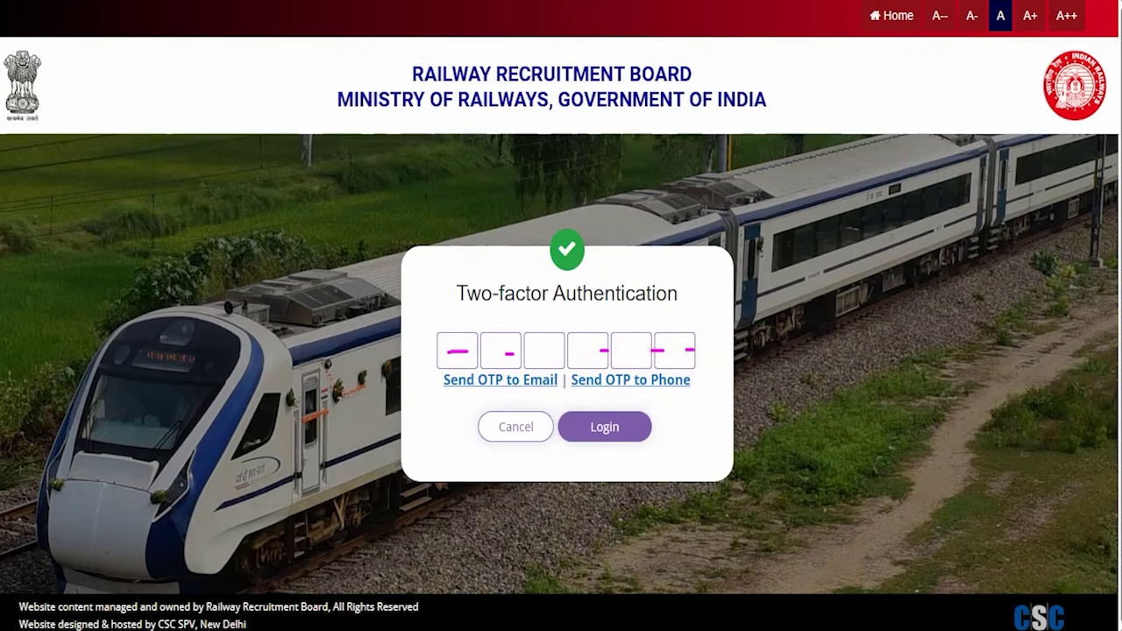
drag(864, 296, 651, 414)
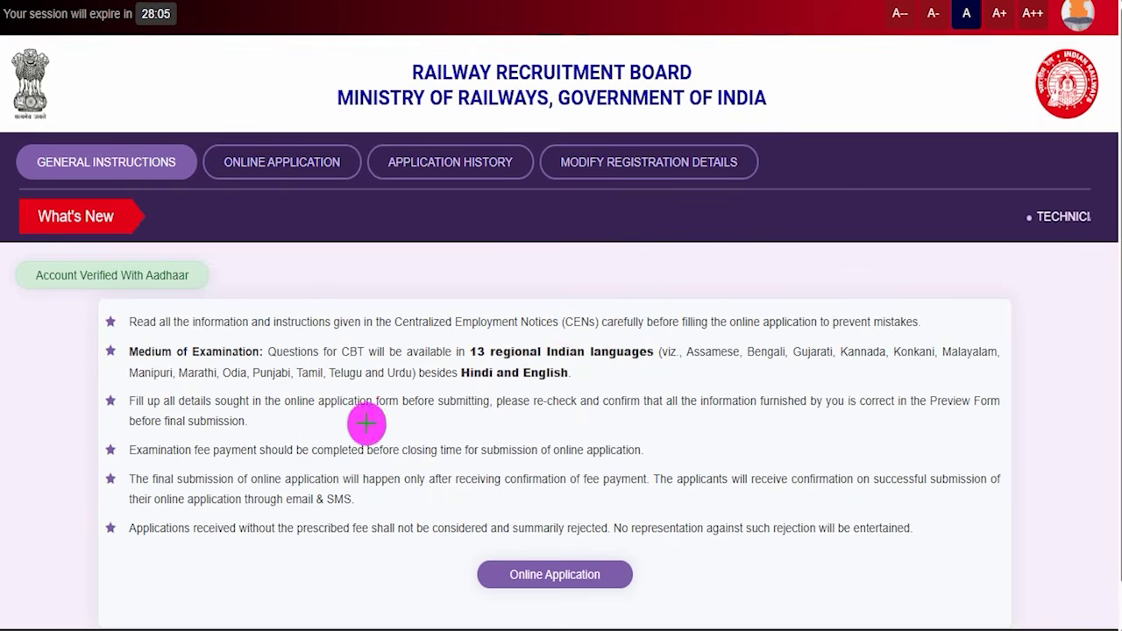
Frame the Online Application option below the general instructions with a rectangle and draw an arrow to ONLINE APPLICATION in the page navigation
mouse_move(442, 545)
mouse_down()
mouse_move(630, 575)
mouse_move(660, 606)
mouse_up()
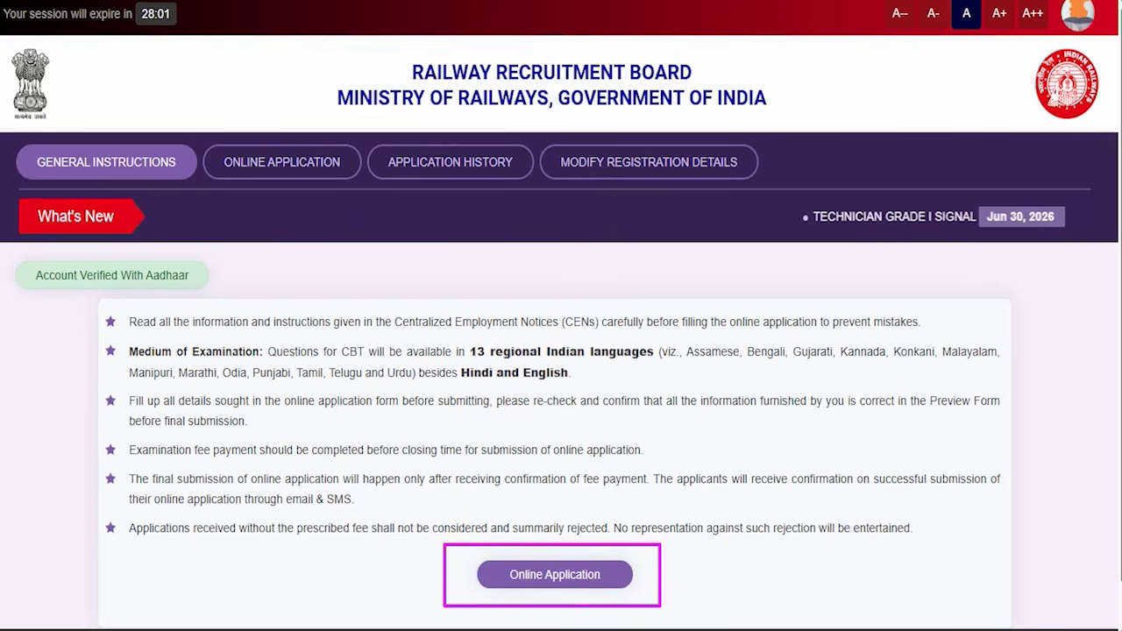
mouse_move(258, 310)
mouse_down()
mouse_move(251, 251)
mouse_move(271, 181)
mouse_up()
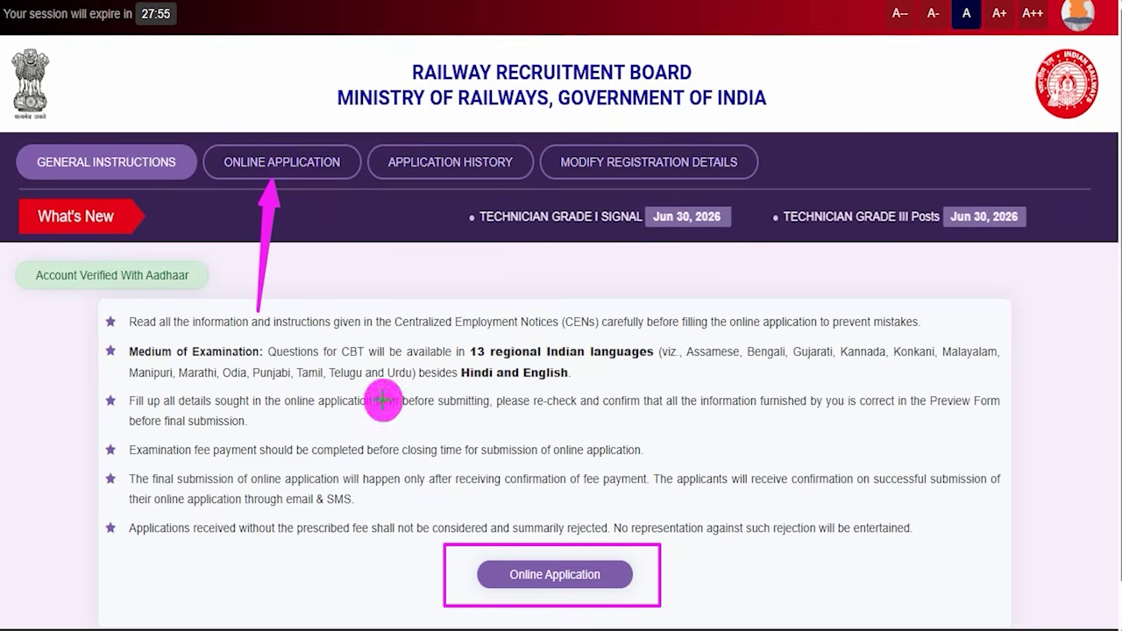
Open the online application page and tick the Technician Grade I Signal and Technician Grade III Posts notices with the pen
click(534, 570)
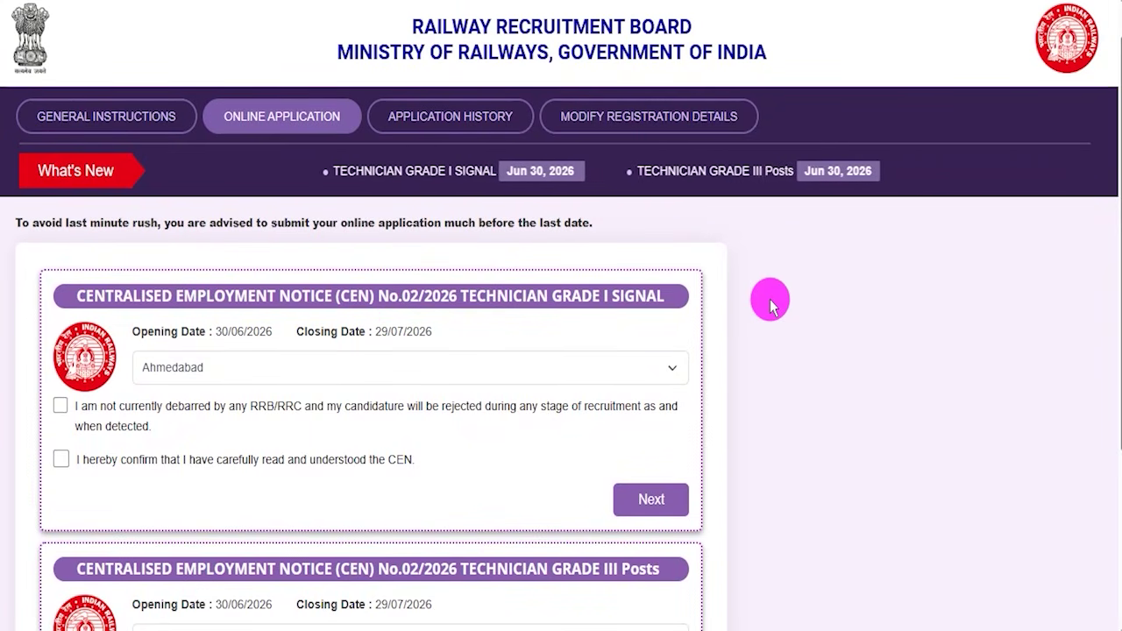
scroll(770, 305, down, 2)
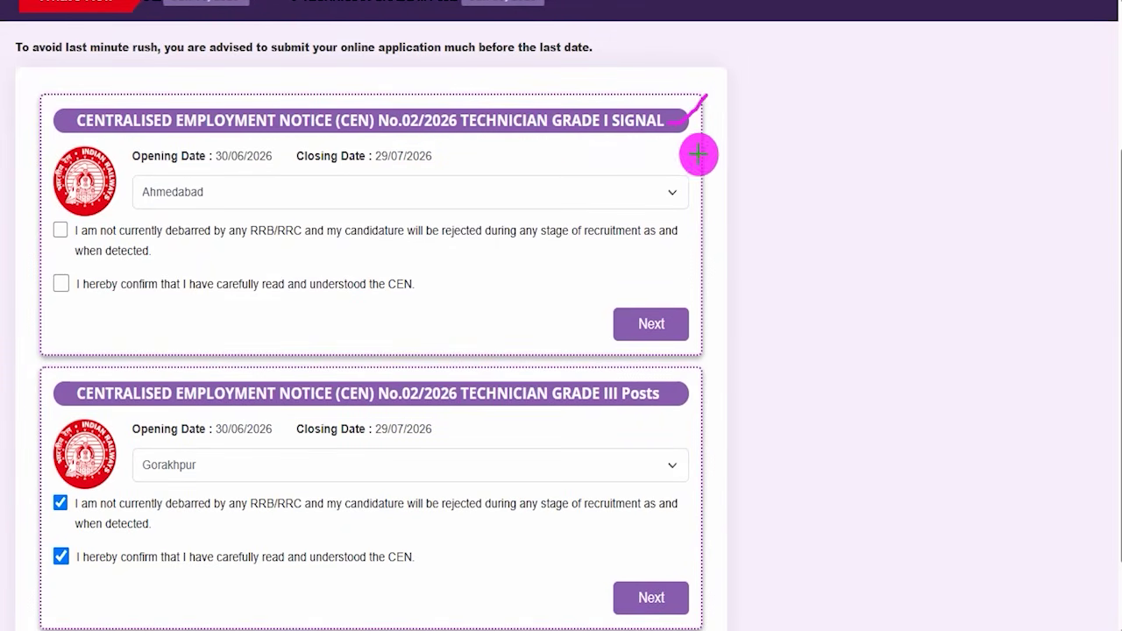
drag(680, 396, 731, 351)
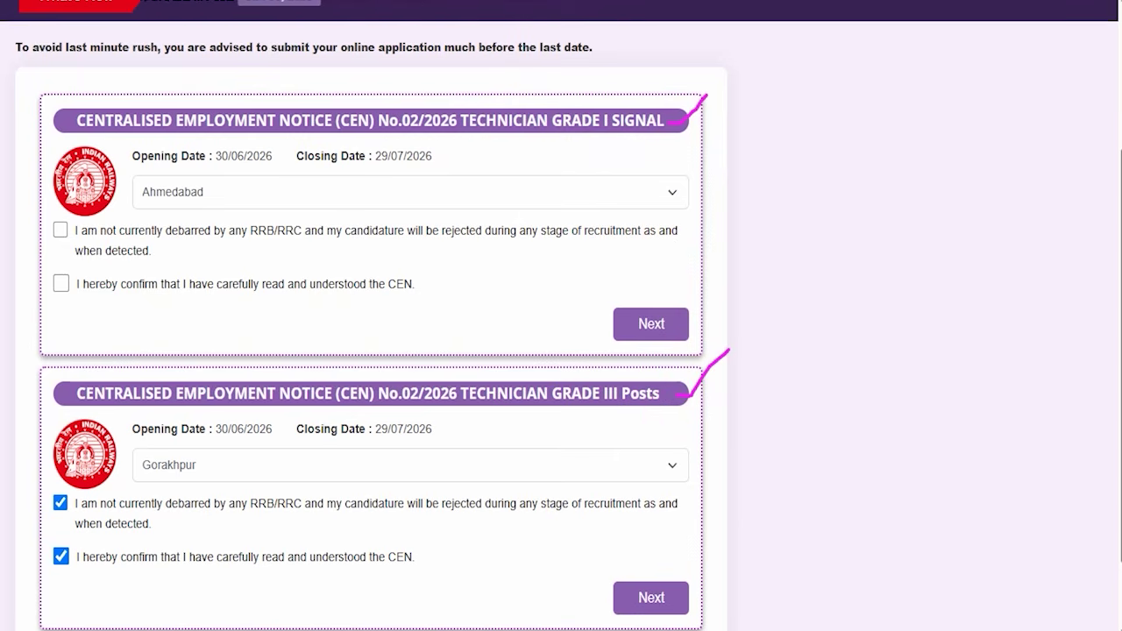
View the RRB choices offered for the Technician Grade III Posts and Grade I Signal notices
click(275, 460)
click(276, 460)
click(276, 200)
click(268, 196)
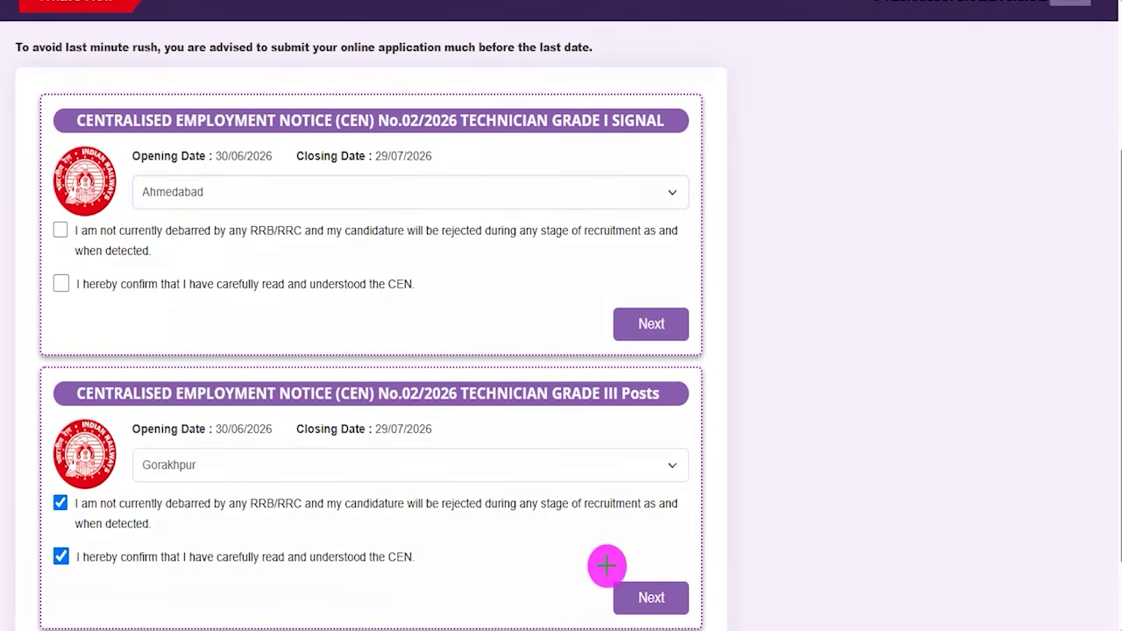
Frame the Grade III notice's Next option with a rectangle, and tick both notice titles and that Next option with the pen
mouse_move(572, 553)
mouse_down()
mouse_move(704, 604)
mouse_move(718, 629)
mouse_up()
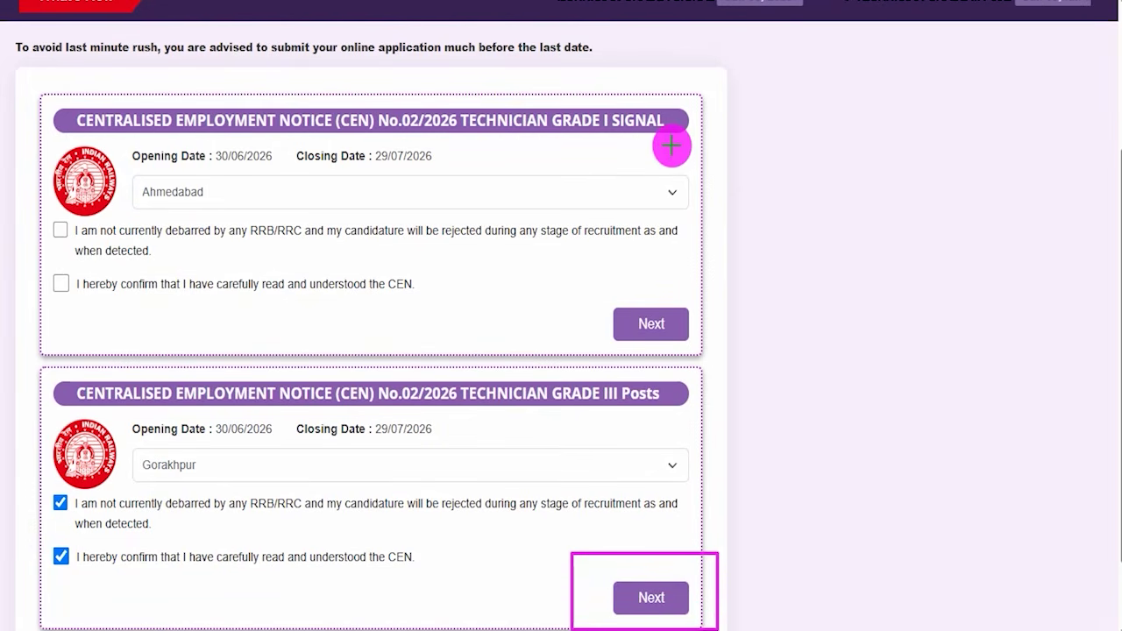
drag(669, 140, 705, 94)
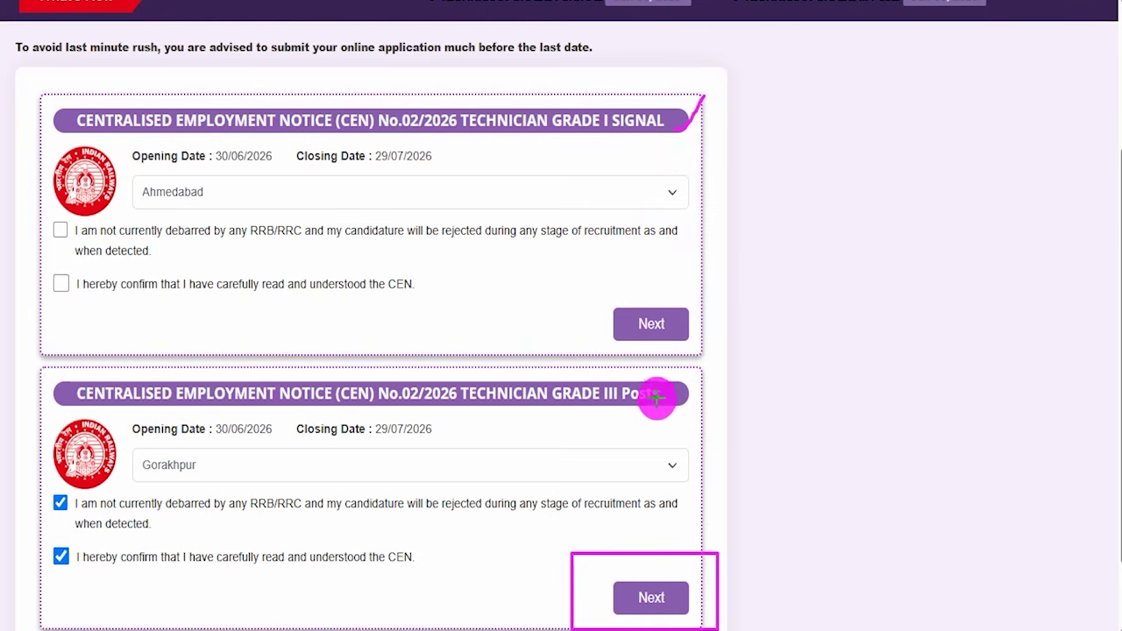
drag(669, 395, 704, 351)
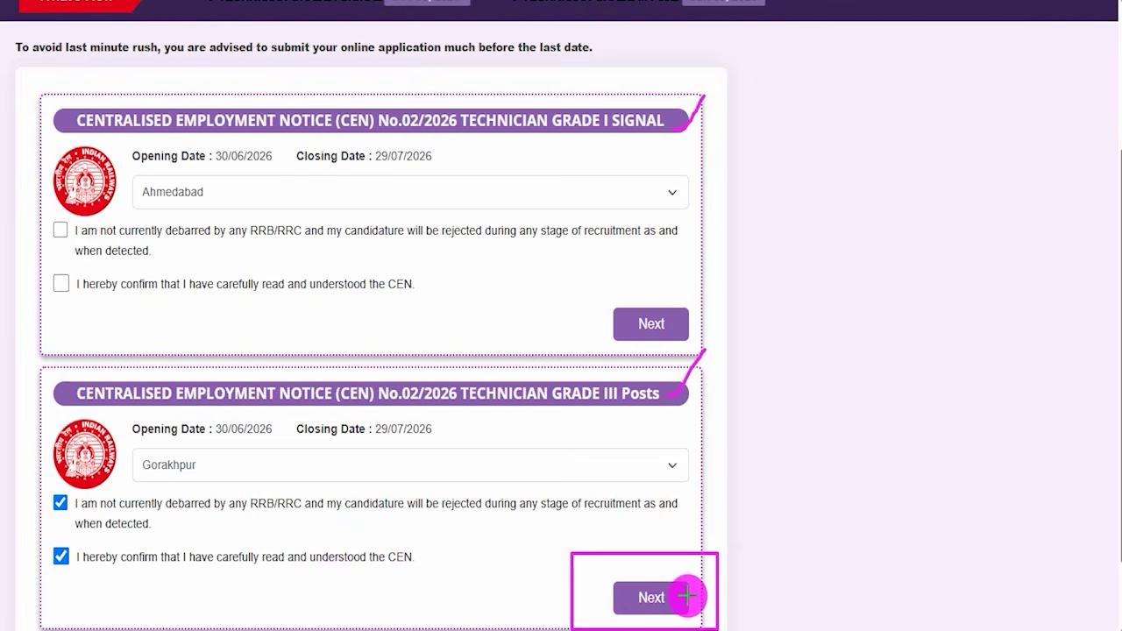
drag(691, 593, 739, 523)
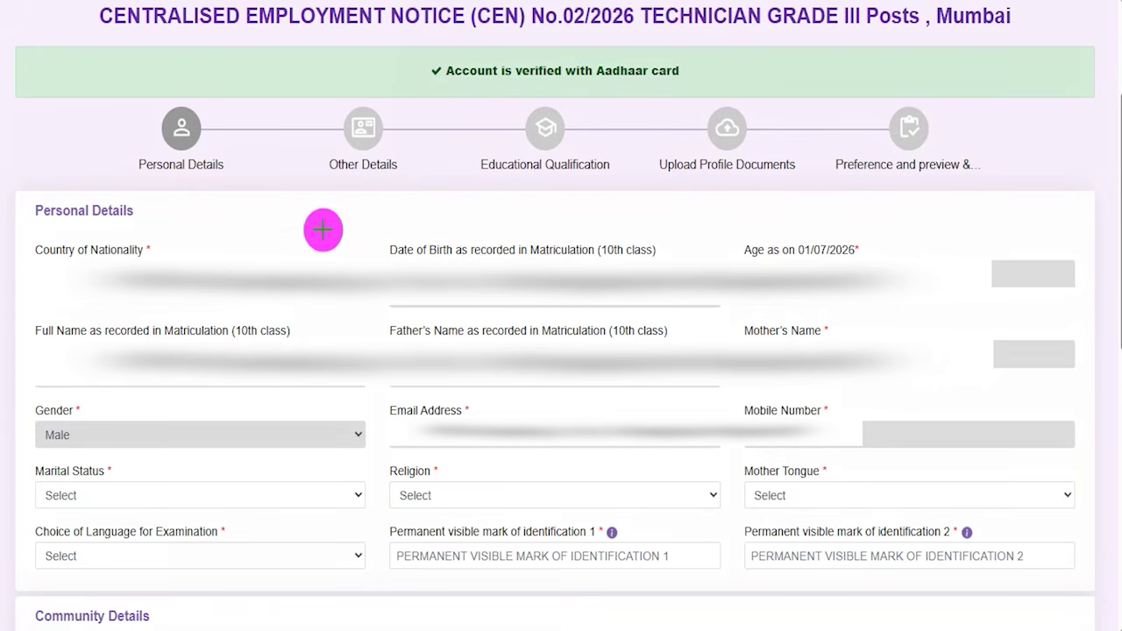
Tick the Personal Details section with the pen and set Marital Status to Unmarried, Religion to Hindu and Mother Tongue to Nepali
drag(321, 227, 363, 186)
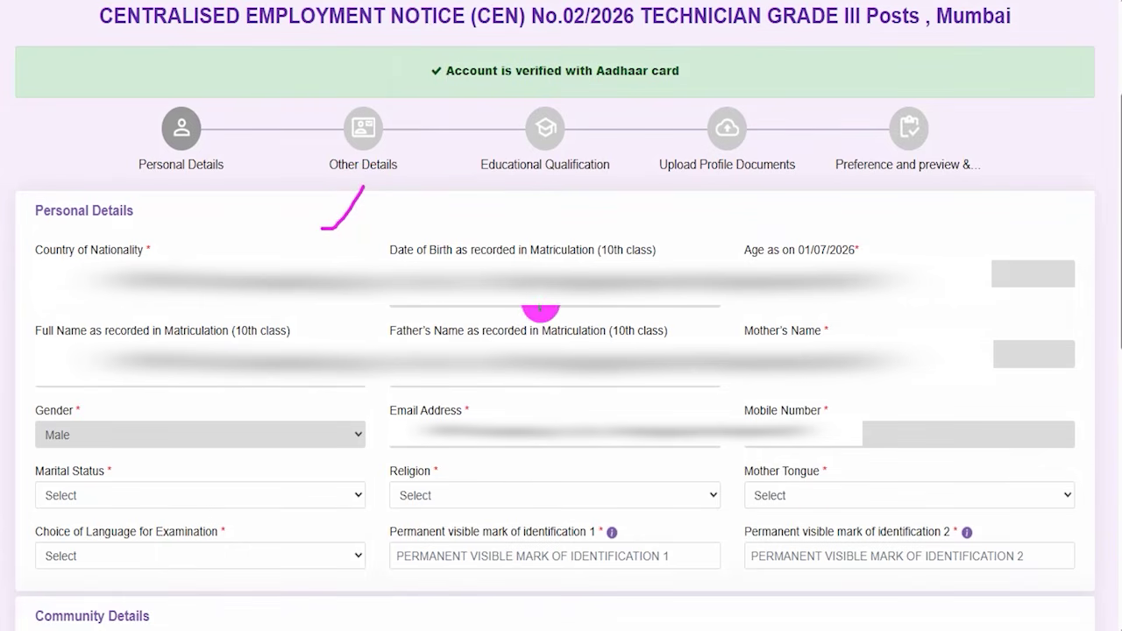
drag(624, 337, 647, 336)
click(85, 494)
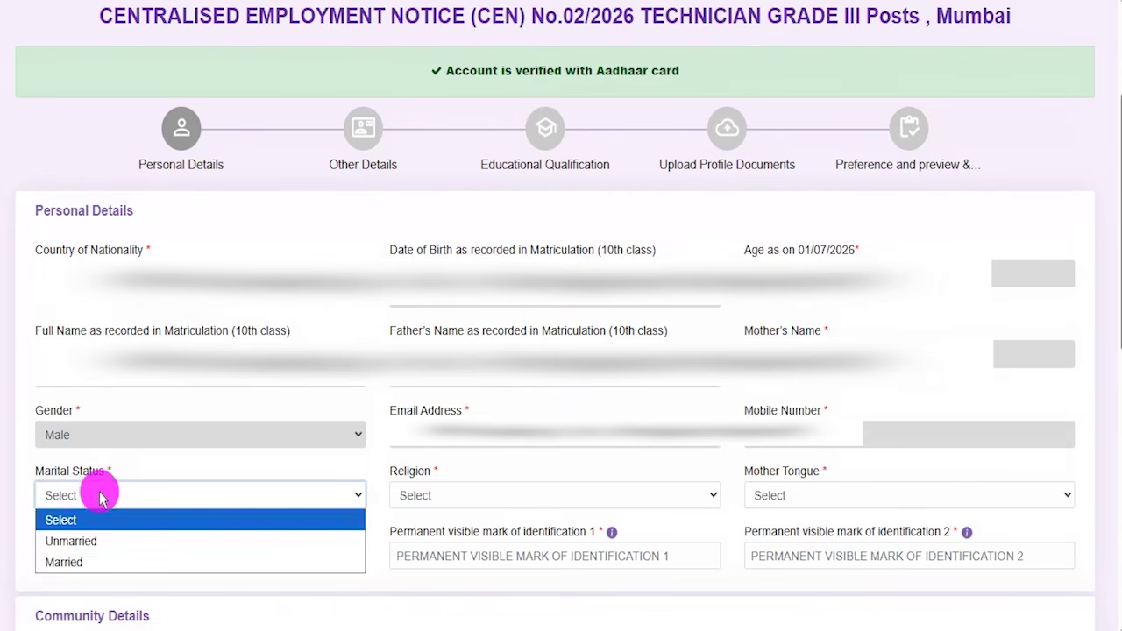
click(71, 541)
click(414, 496)
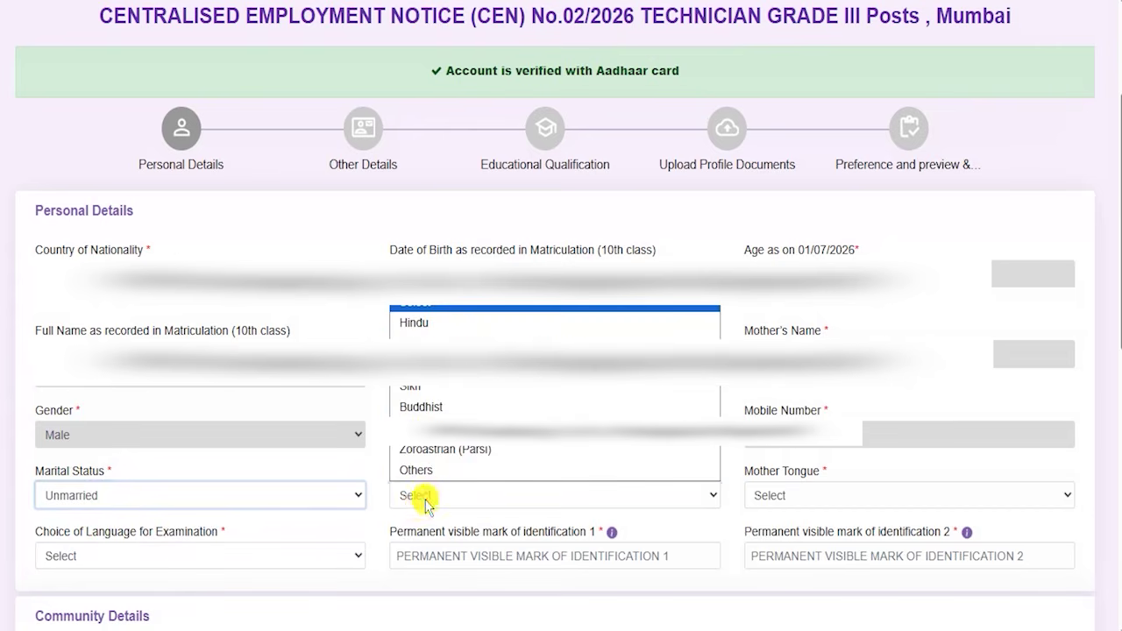
click(440, 323)
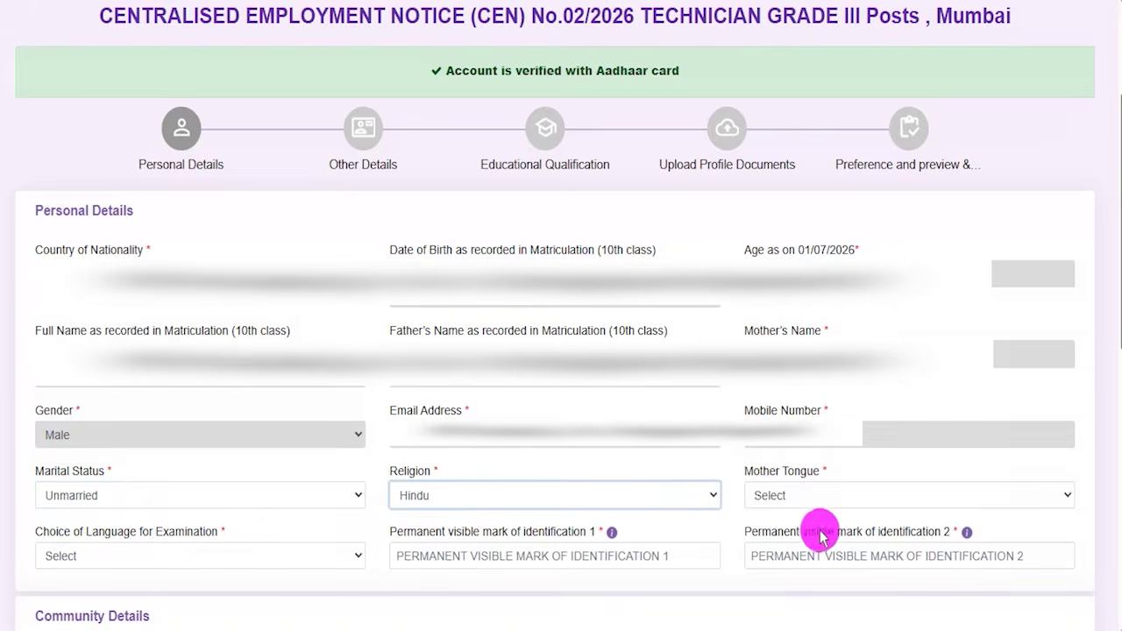
click(819, 495)
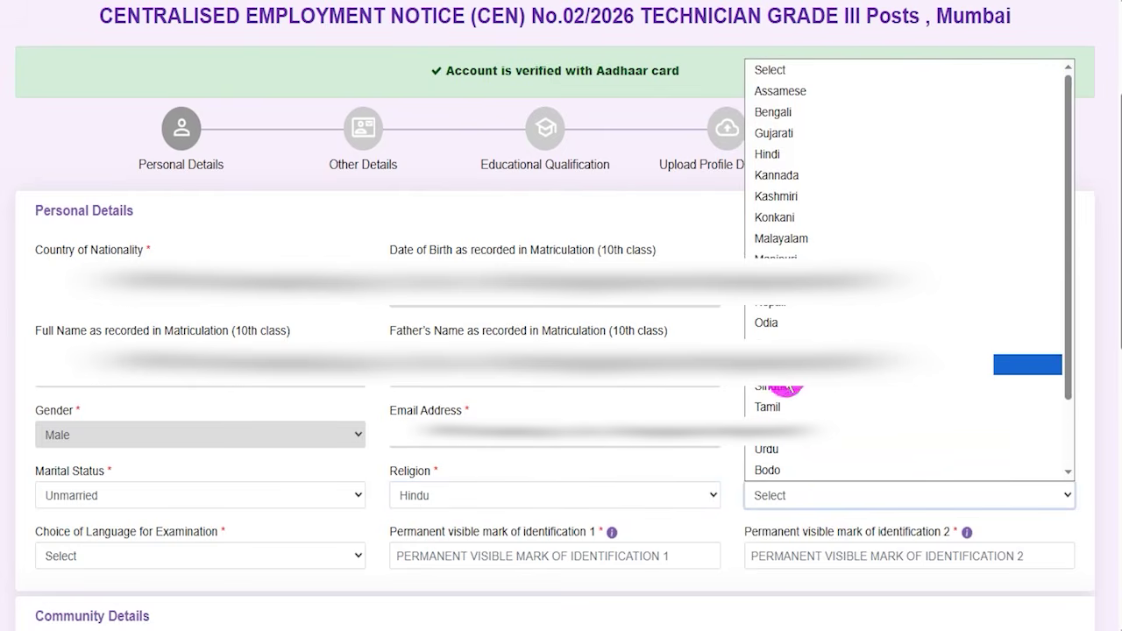
click(770, 302)
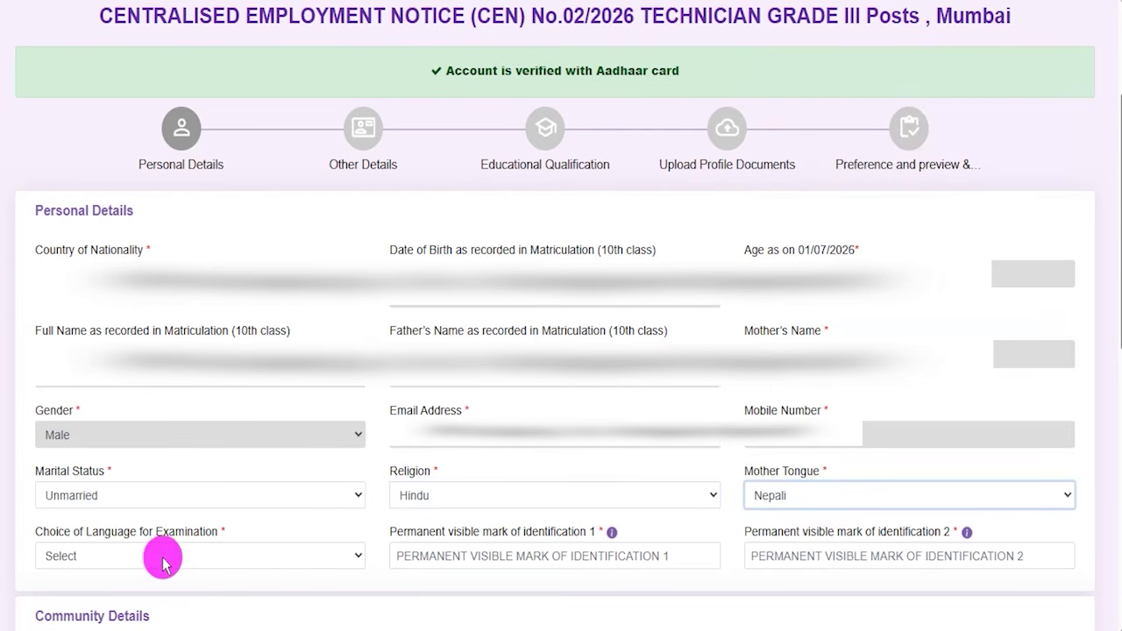
Set the examination language to Hindi and enter LEG and NO MARK as permanent visible marks of identification 1 and 2
click(109, 563)
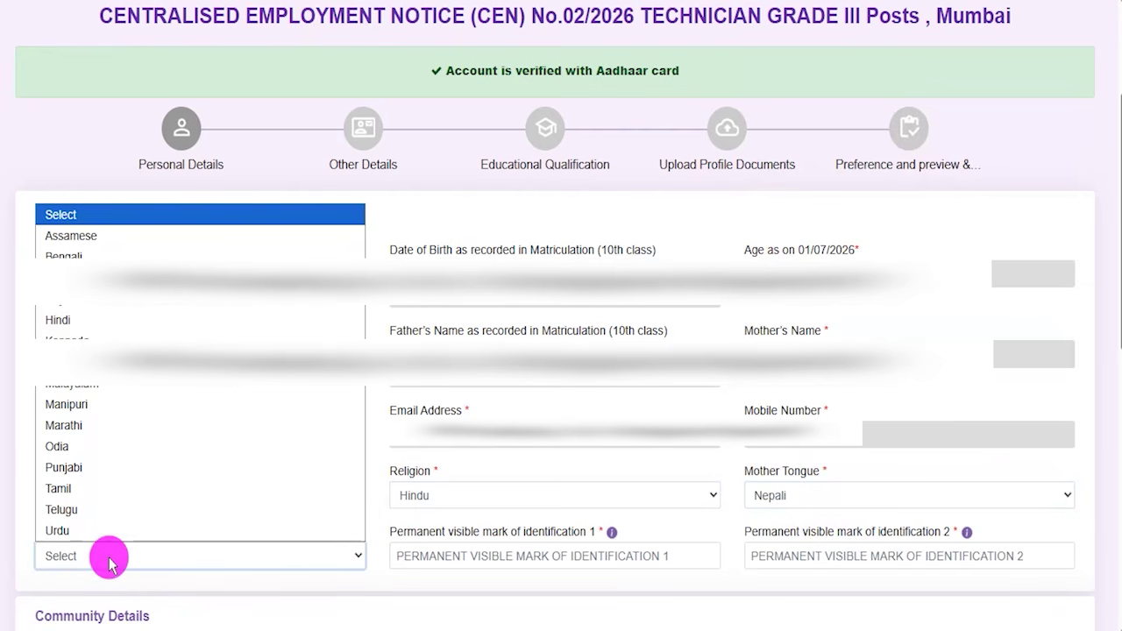
click(77, 321)
drag(409, 534, 524, 532)
click(498, 555)
text(LEG)
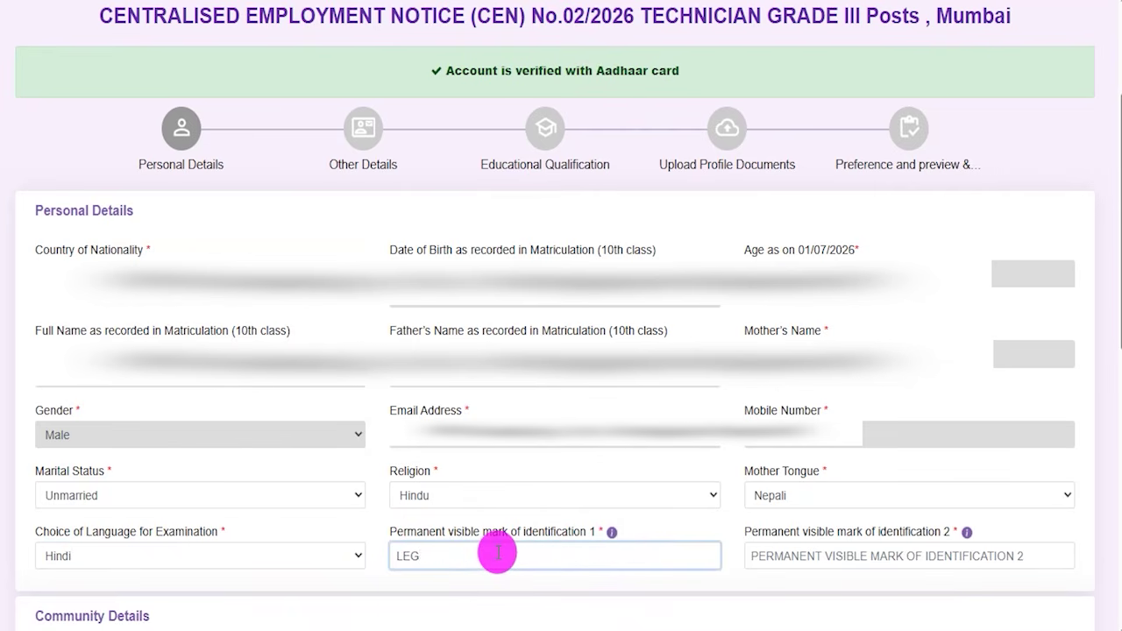
click(863, 558)
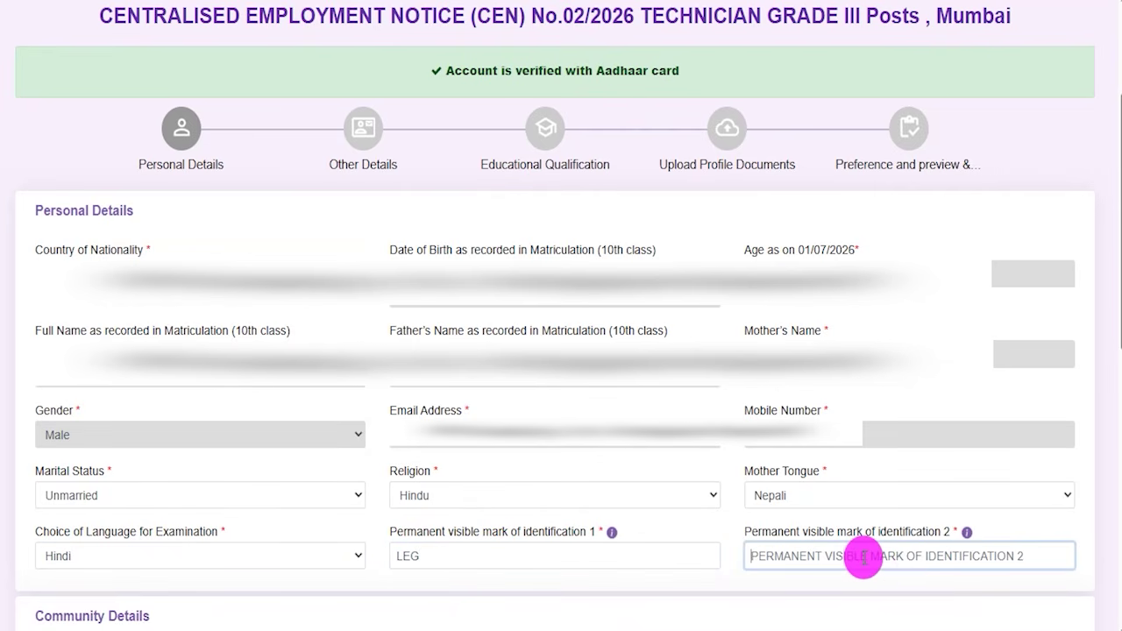
text(NO)
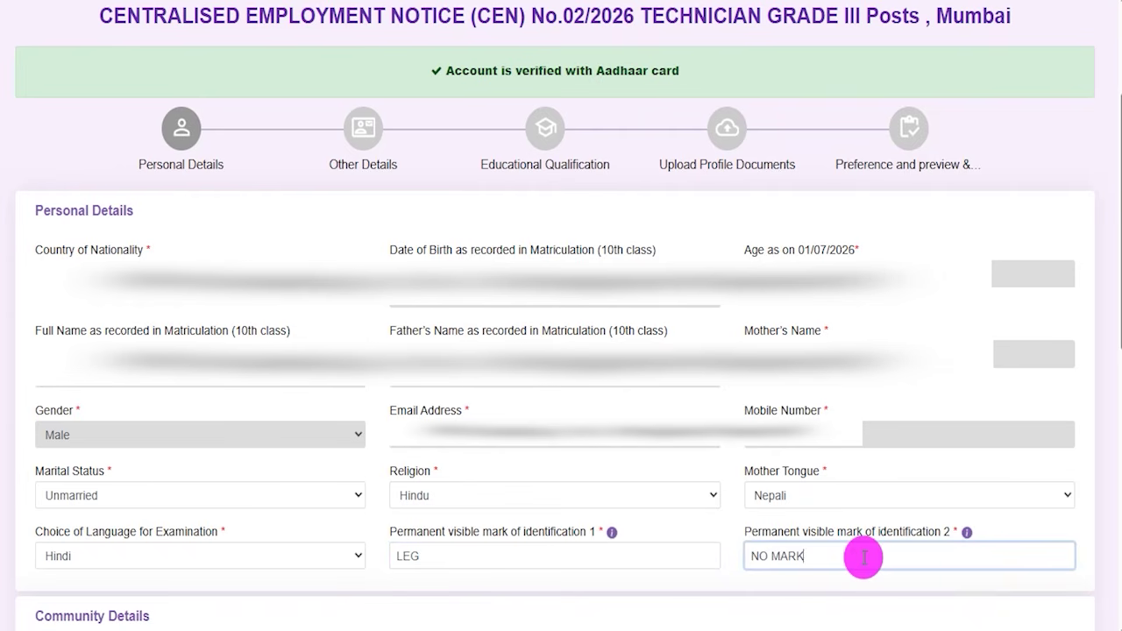
text( MARK)
click(332, 79)
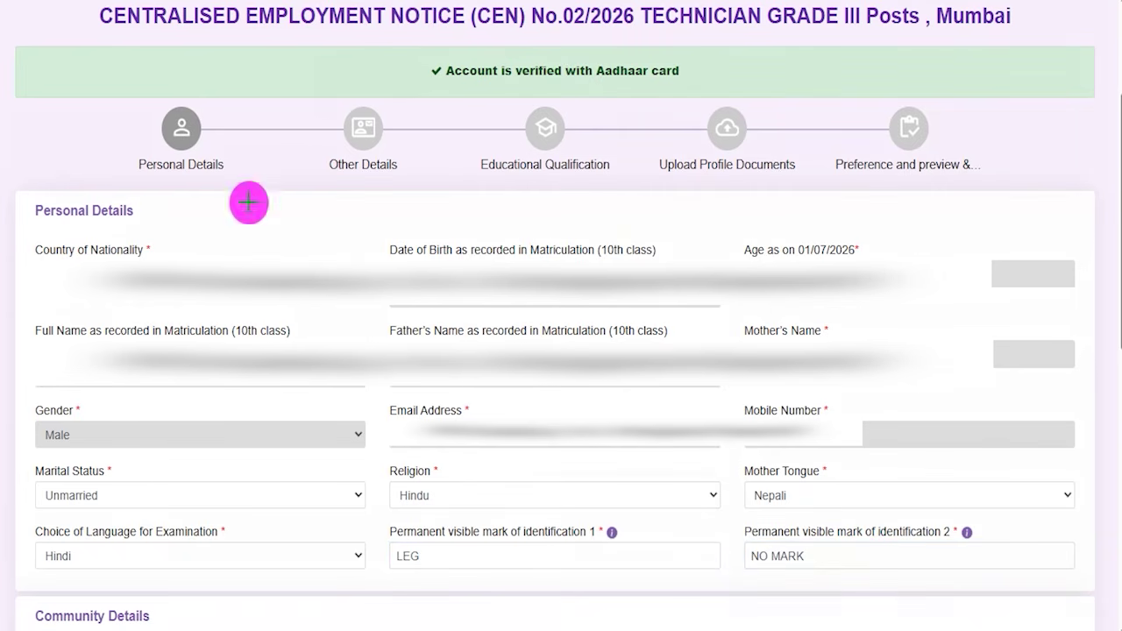
Tick the Community Details heading with the pen and choose SC (Scheduled Caste) as the community
drag(157, 616, 202, 575)
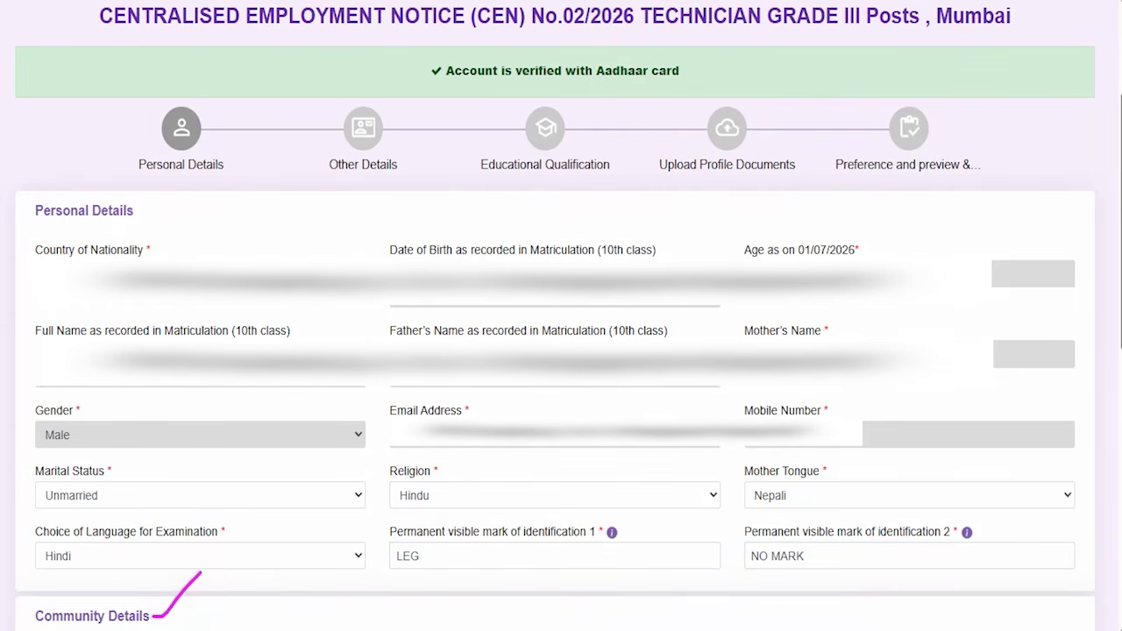
scroll(649, 311, down, 5)
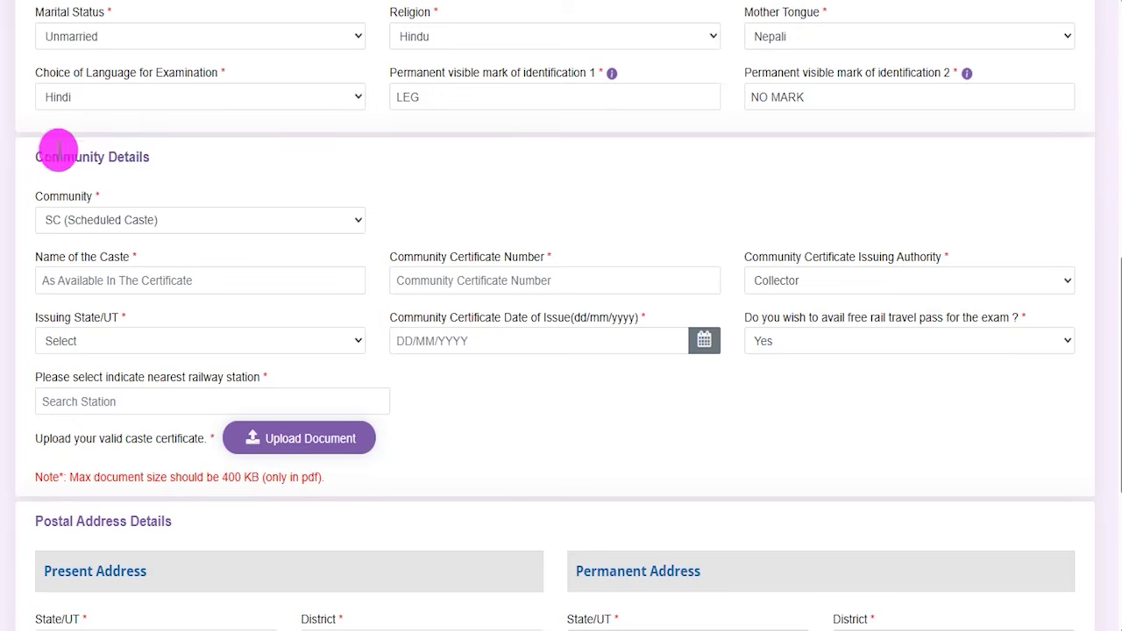
click(147, 219)
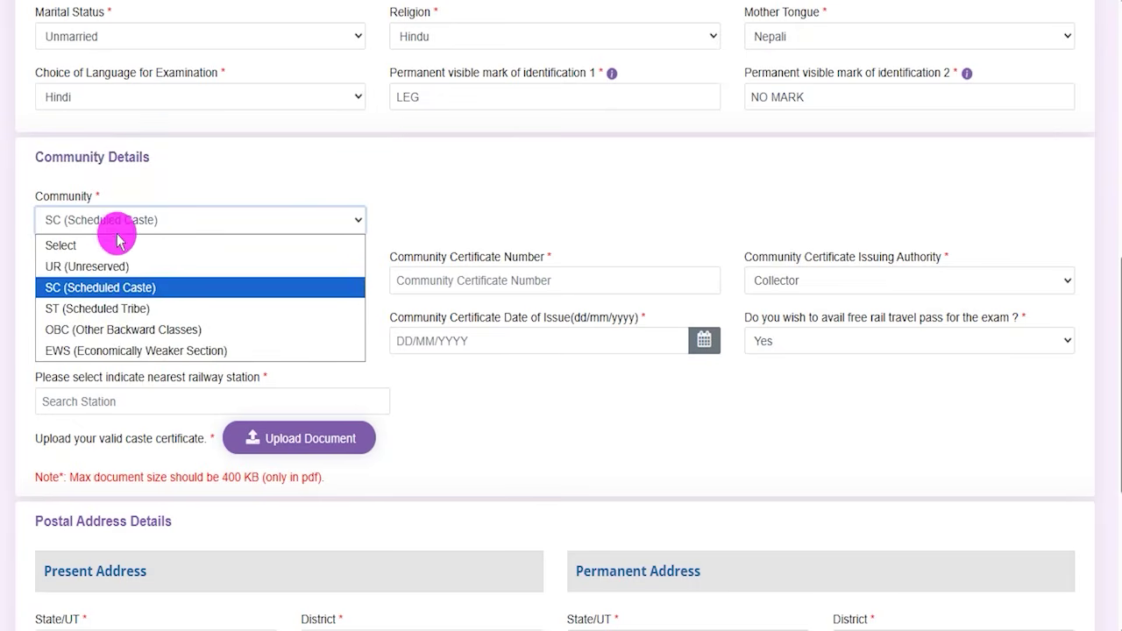
click(107, 290)
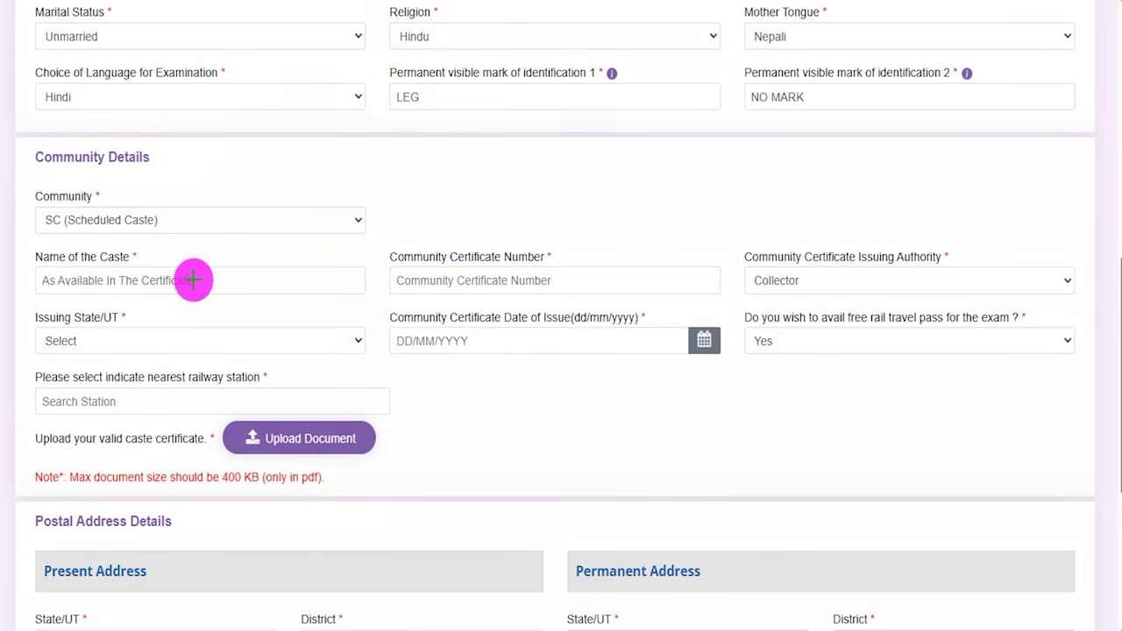
Tick the Name of the Caste and Community Certificate Number fields with the pen and choose Collector as the certificate issuing authority
drag(191, 279, 254, 239)
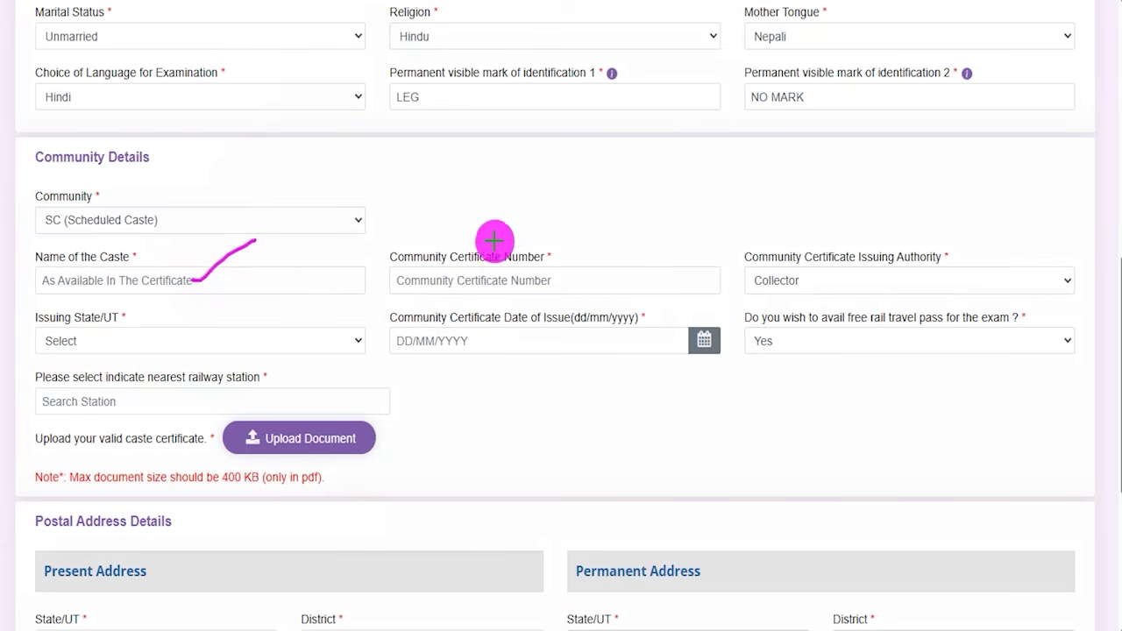
drag(559, 275, 601, 234)
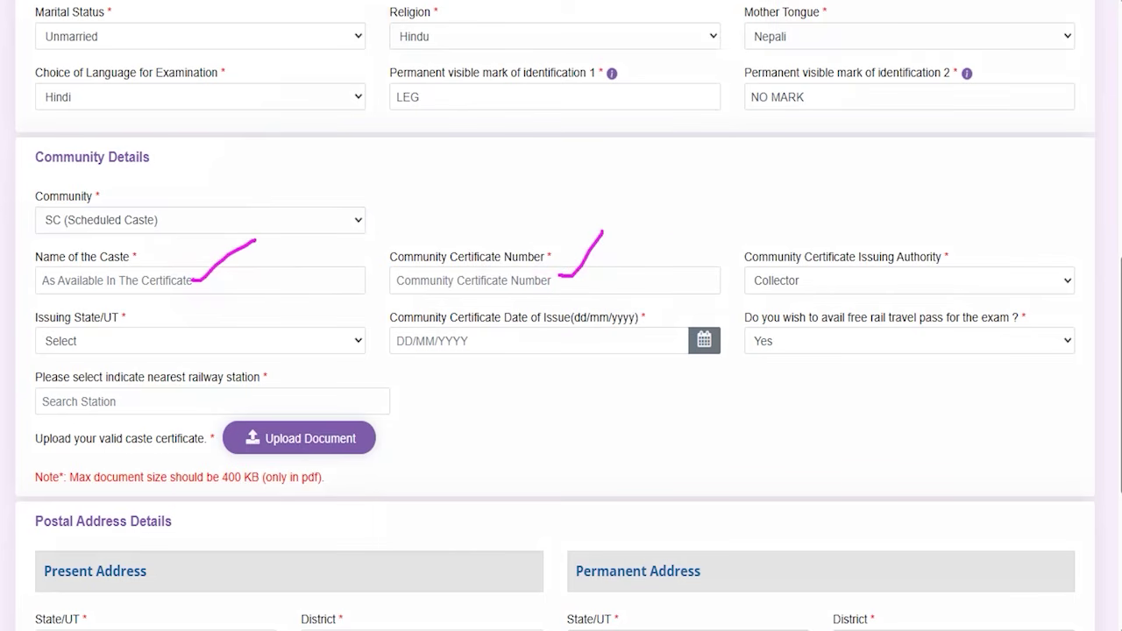
click(826, 281)
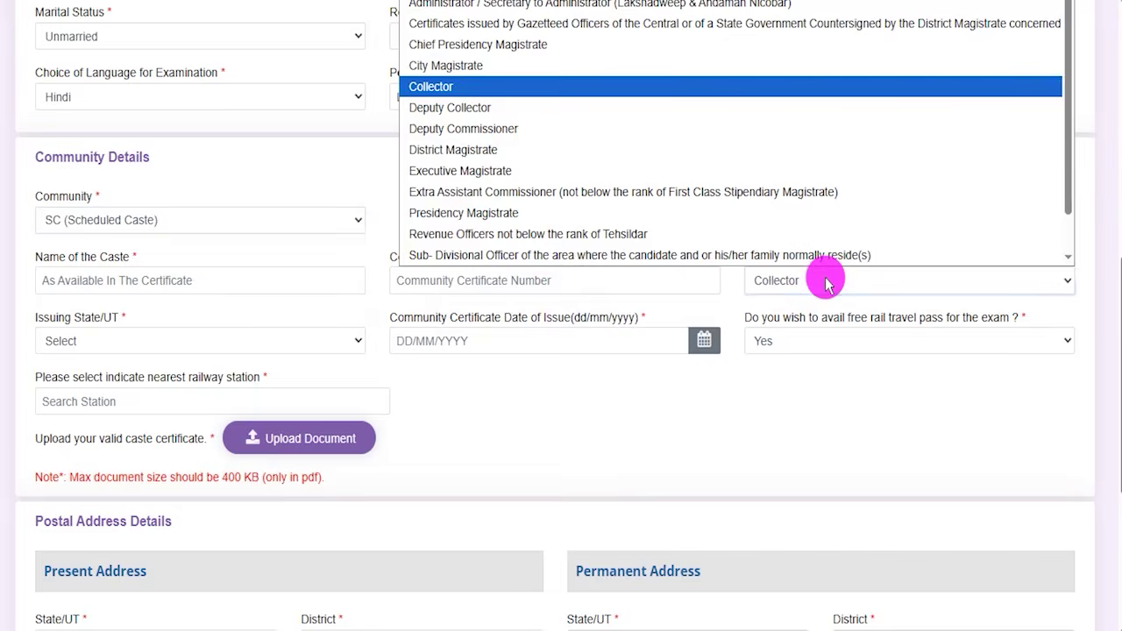
click(452, 87)
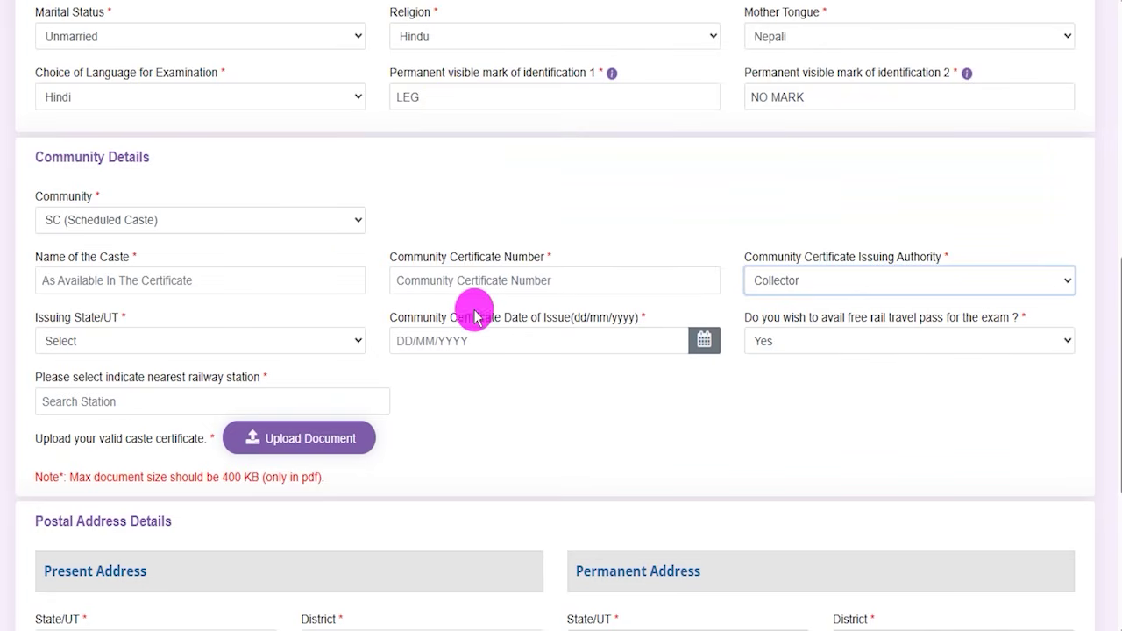
Set the Issuing State/UT to UTTAR PRADESH, view the certificate issue date calendar and choose Yes for the free rail travel pass
click(163, 341)
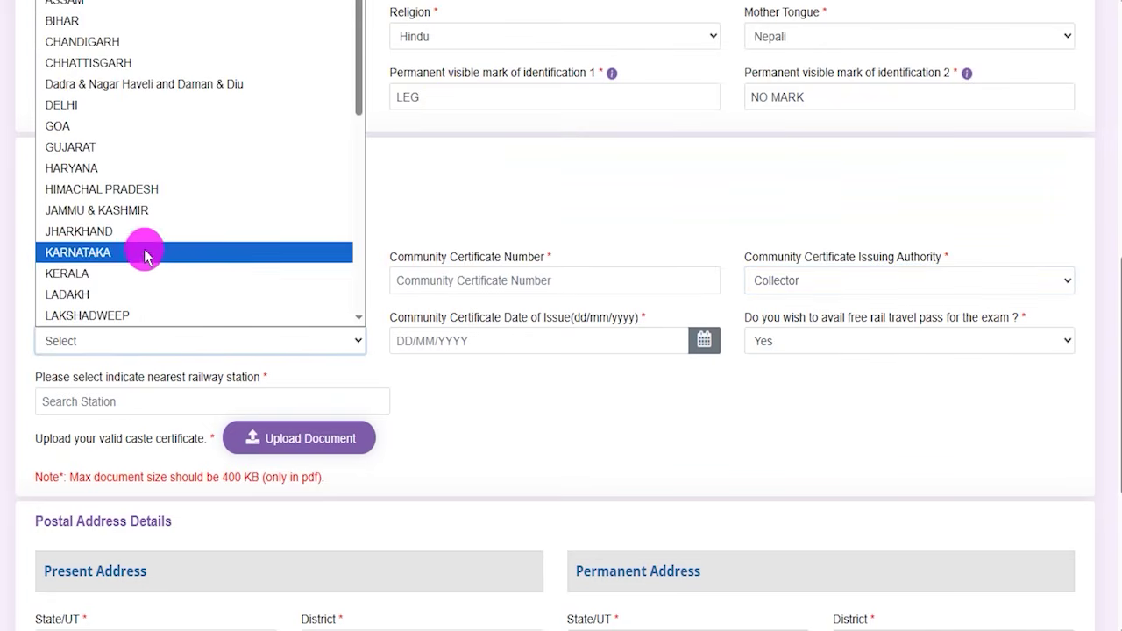
scroll(145, 251, down, 5)
click(118, 273)
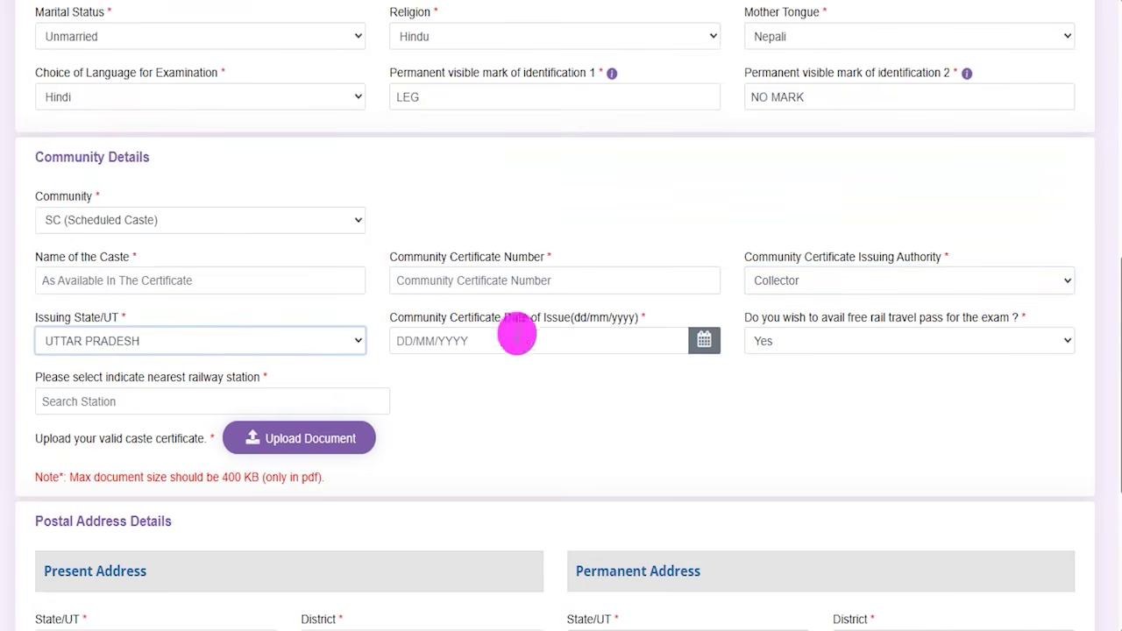
click(705, 344)
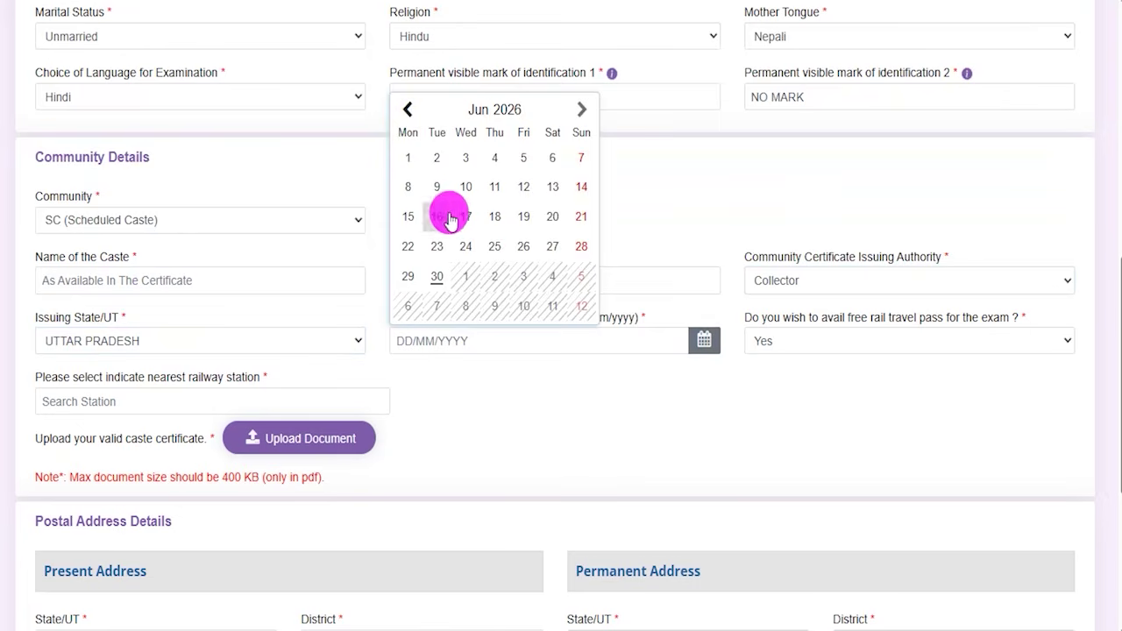
click(710, 419)
click(809, 351)
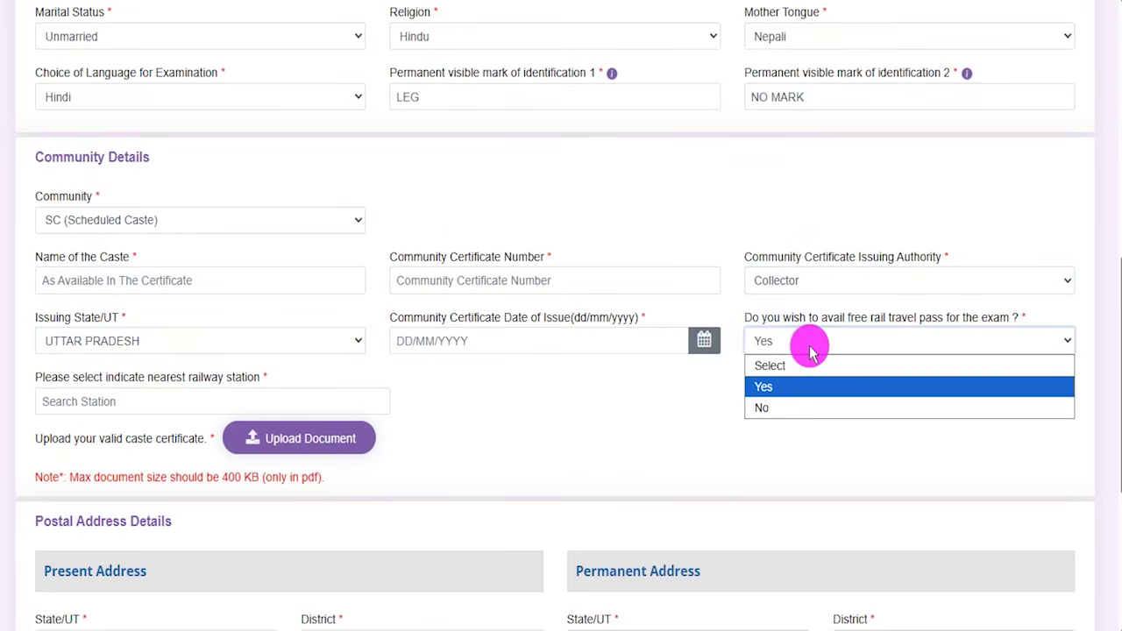
click(775, 390)
Highlight the nearest railway station label, tick its search field and underline "400 KB" and "only in pdf" in the caste certificate note
drag(78, 382, 172, 378)
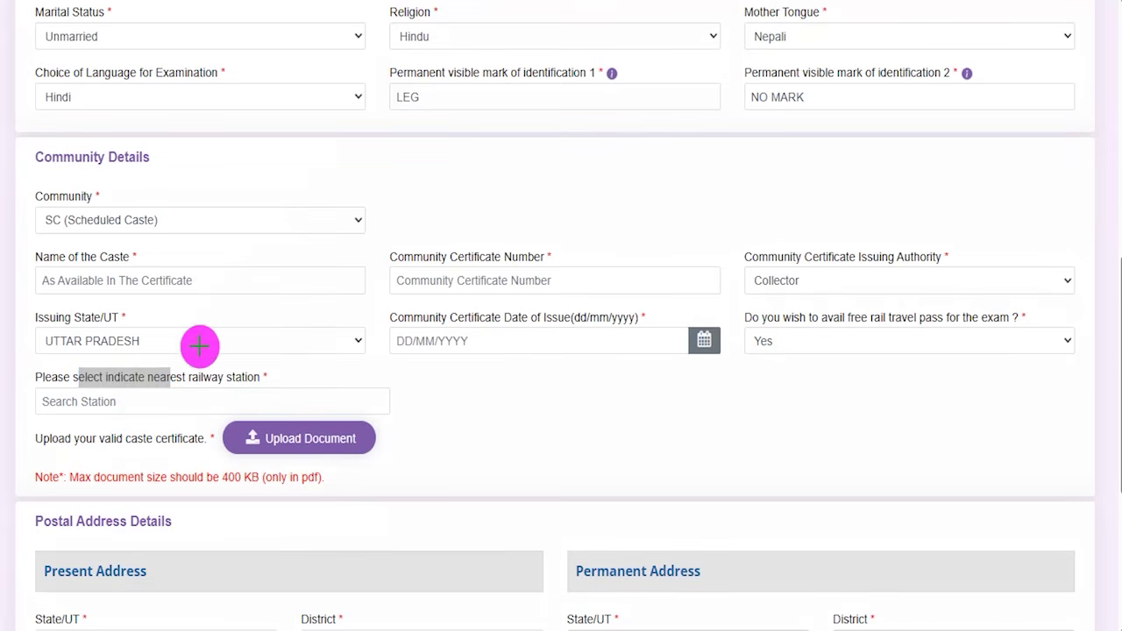
drag(146, 403, 206, 354)
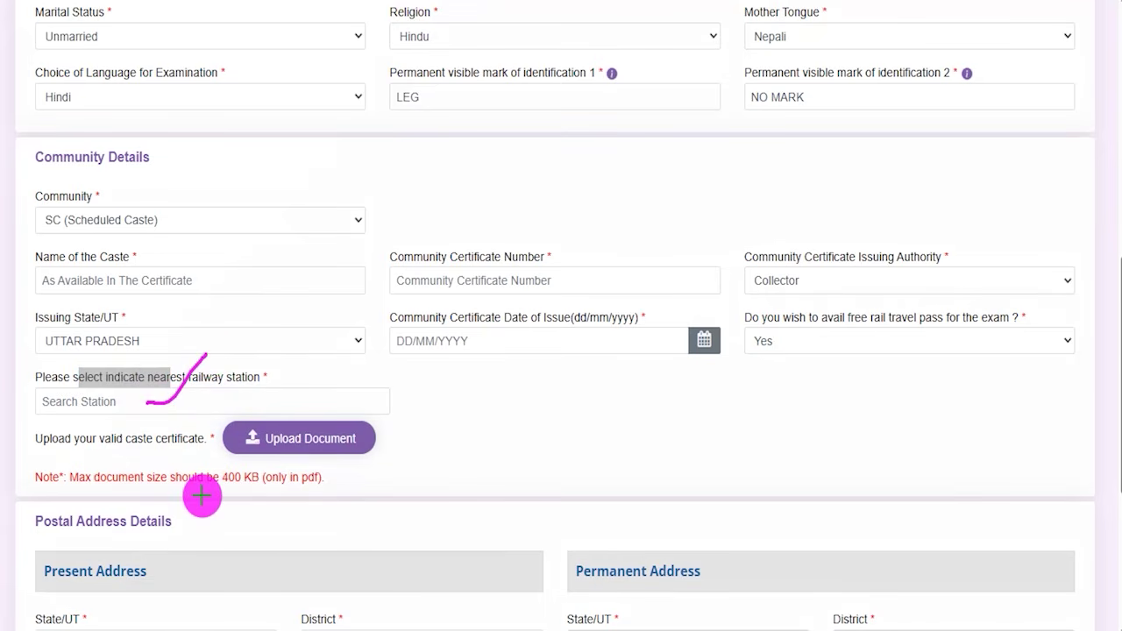
drag(282, 488, 338, 488)
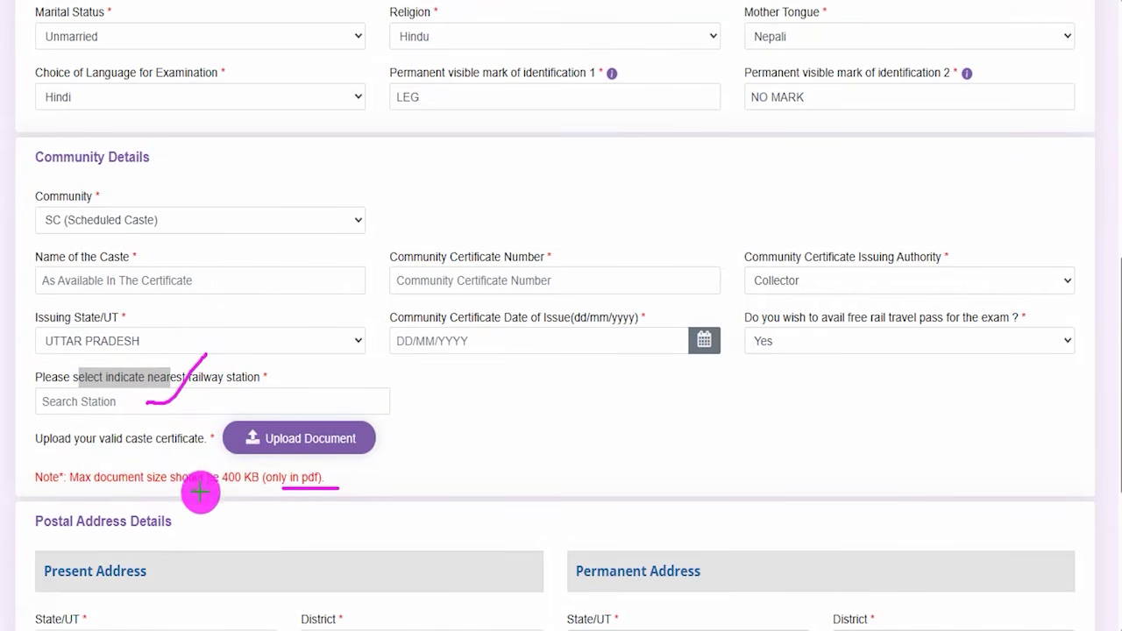
drag(213, 487, 260, 489)
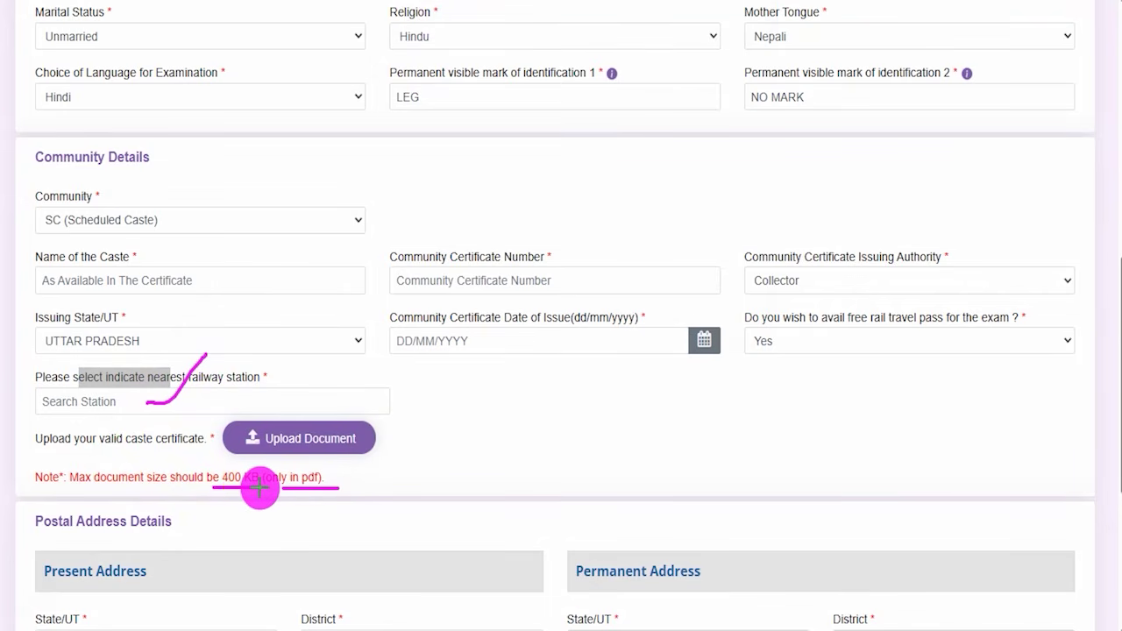
Tick the caste certificate upload control with the pen, clear the pen marks and check the free rail travel pass answer
drag(453, 381, 384, 433)
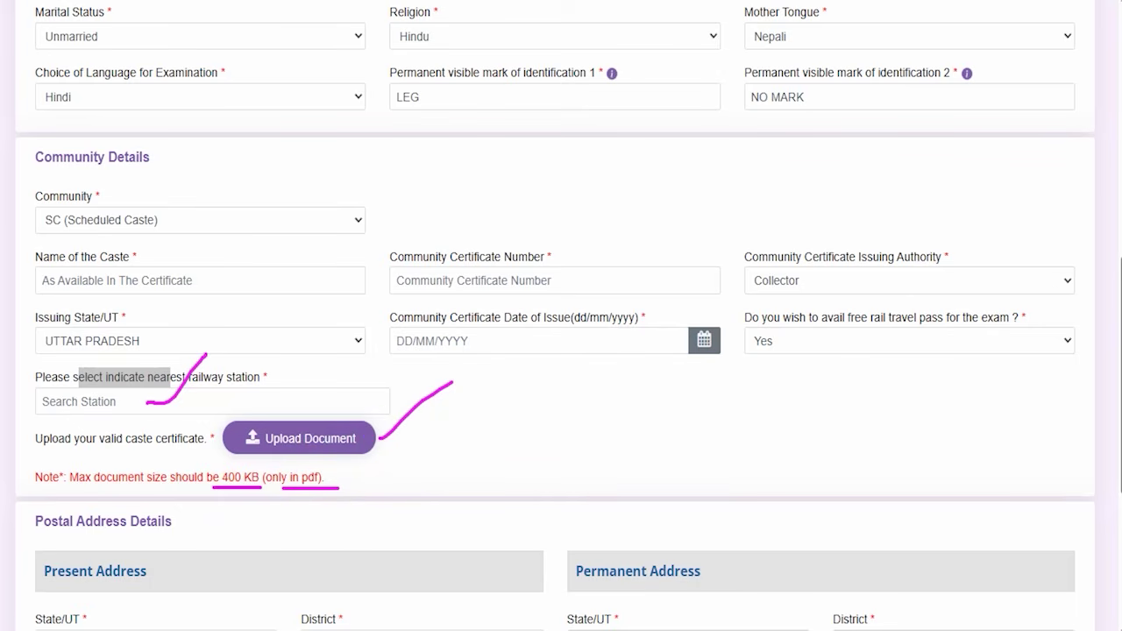
key(Escape)
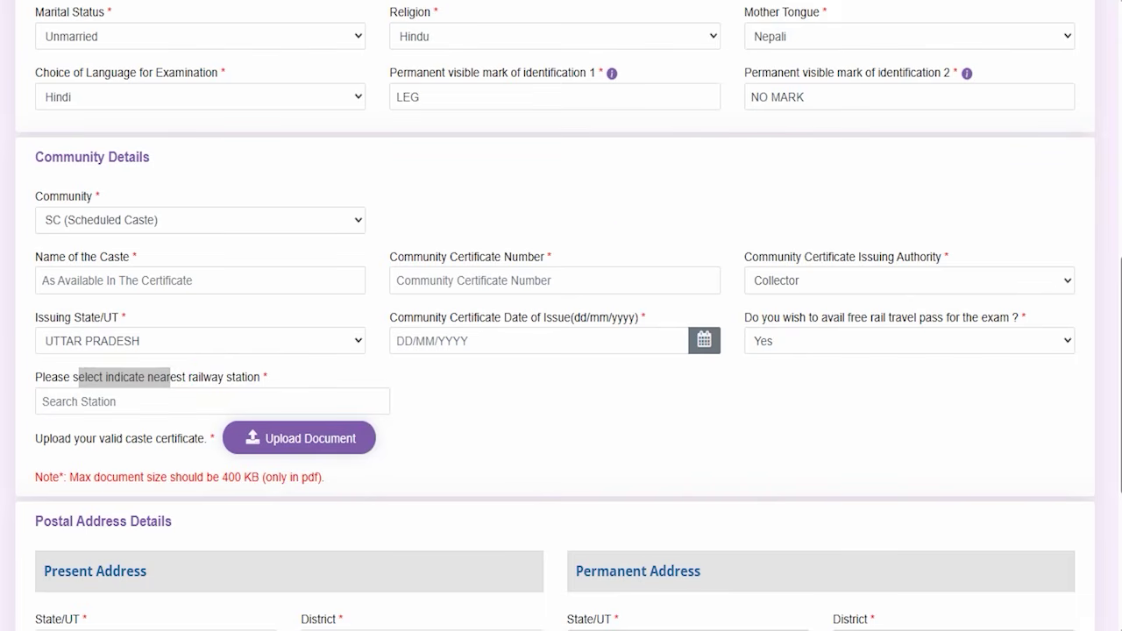
click(886, 341)
click(568, 421)
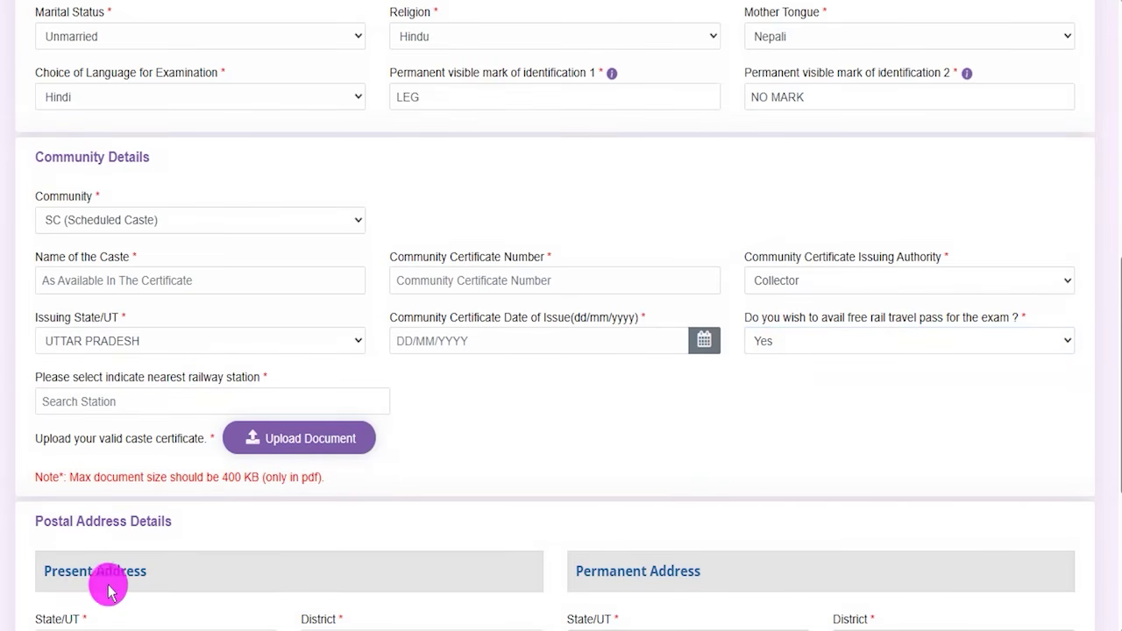
Highlight the Postal Address Details section and underline its Present Address State/UT, District, Address, nearest city and Pincode fields with the pen
drag(50, 521, 549, 544)
click(560, 536)
scroll(112, 296, down, 4)
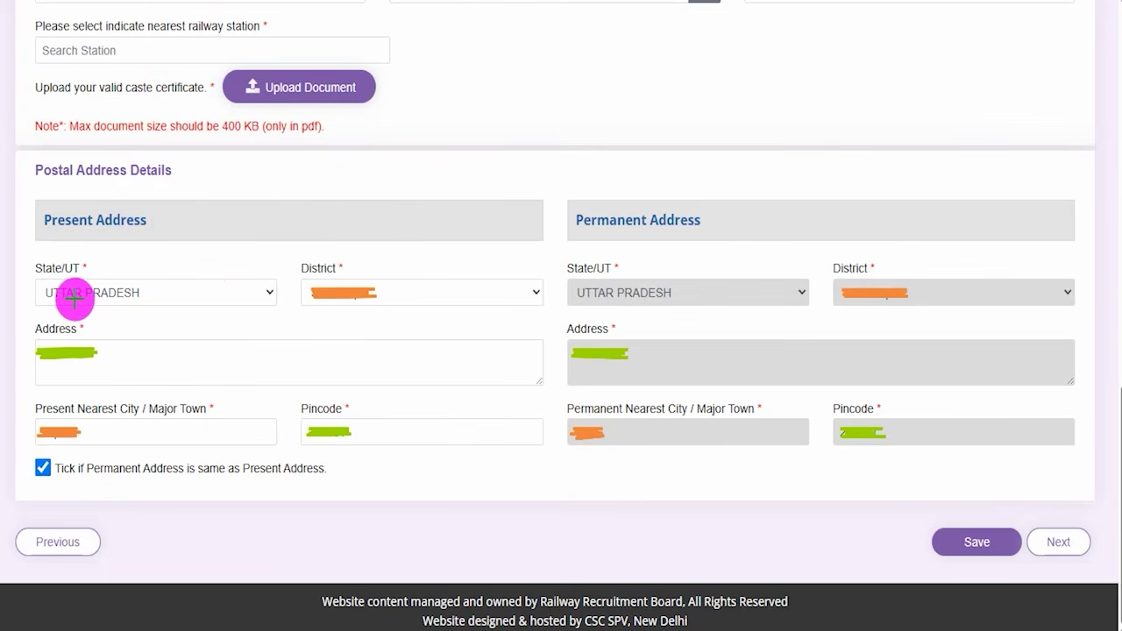
drag(71, 299, 128, 295)
drag(351, 289, 396, 289)
drag(101, 373, 140, 370)
drag(138, 409, 158, 408)
drag(390, 434, 335, 435)
drag(190, 440, 269, 439)
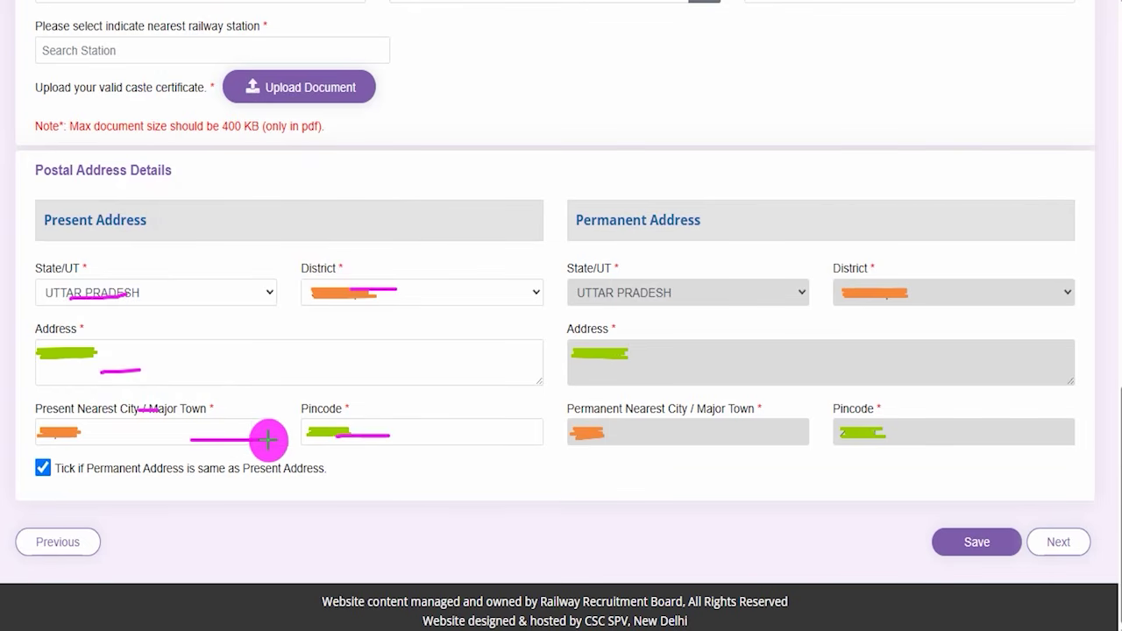
Underline the Permanent Address heading and its fields with the pen and tick both the Permanent Address and Present Address headings
drag(605, 238, 669, 235)
drag(717, 298, 683, 299)
drag(863, 300, 907, 300)
drag(683, 359, 737, 359)
drag(697, 427, 704, 426)
drag(864, 432, 907, 429)
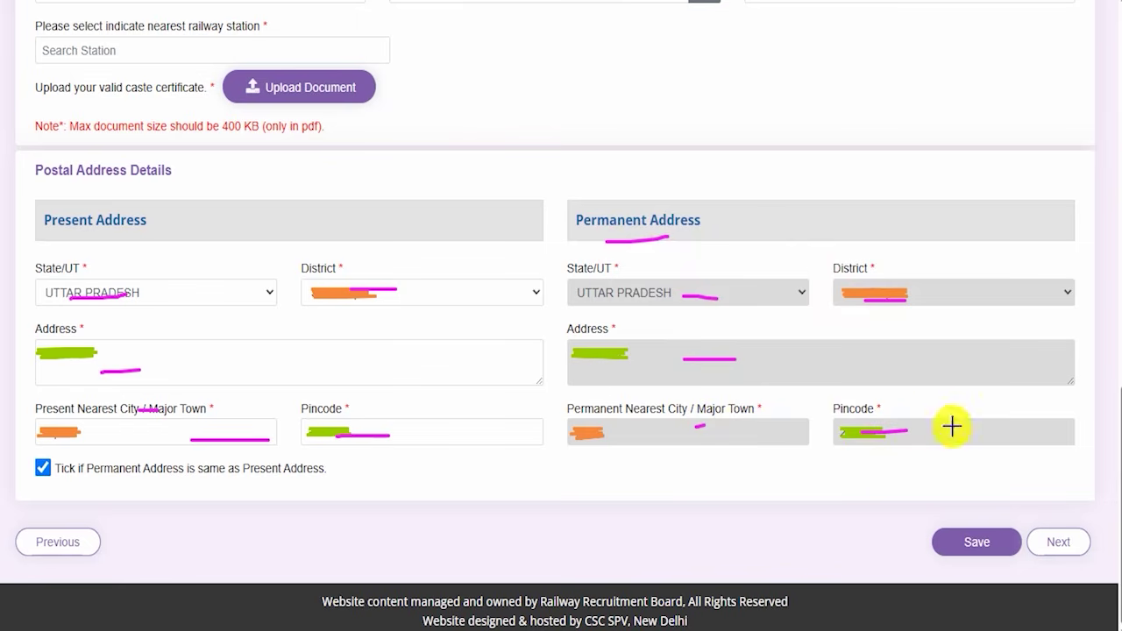
drag(716, 224, 762, 184)
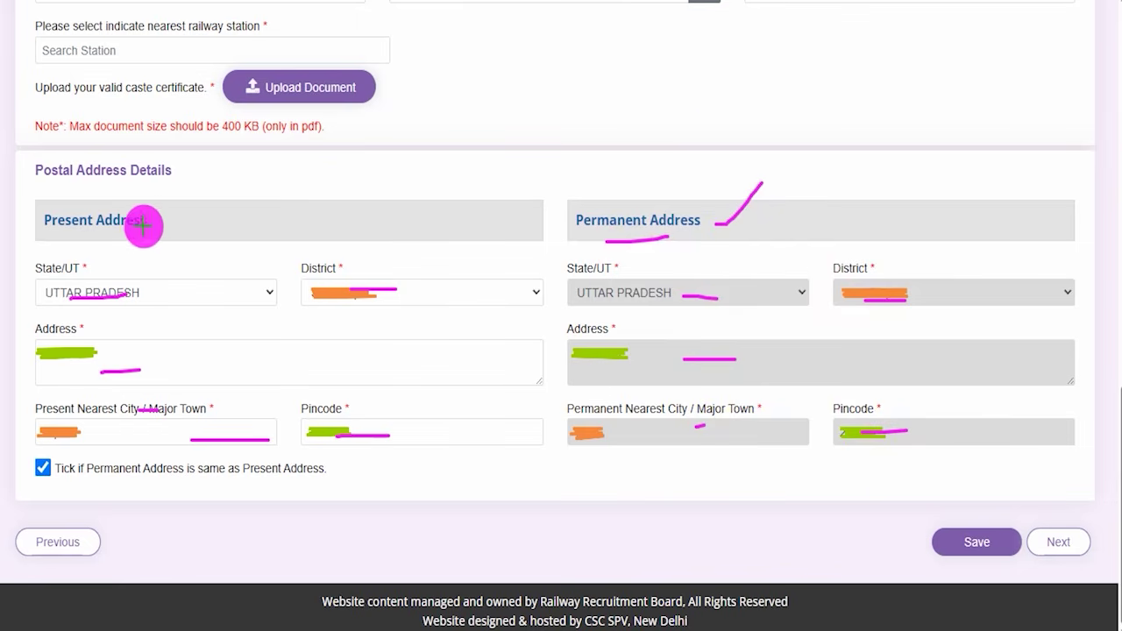
drag(153, 226, 207, 167)
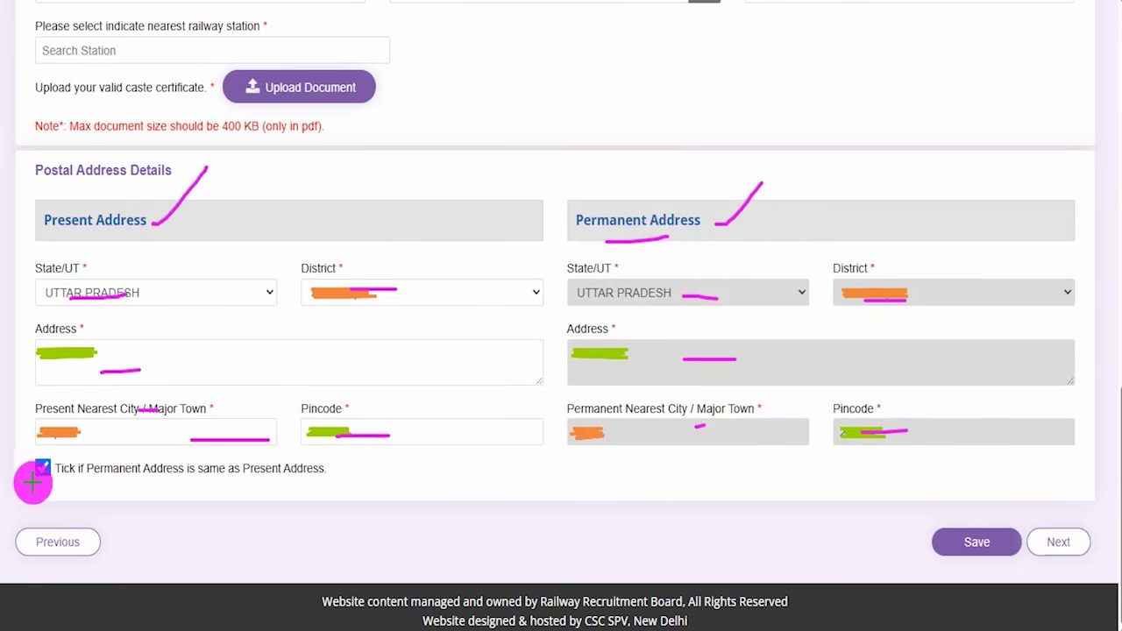
Mark the same-as-Present-Address checkbox and its label with the pen, and mark both address headings again
drag(18, 475, 42, 432)
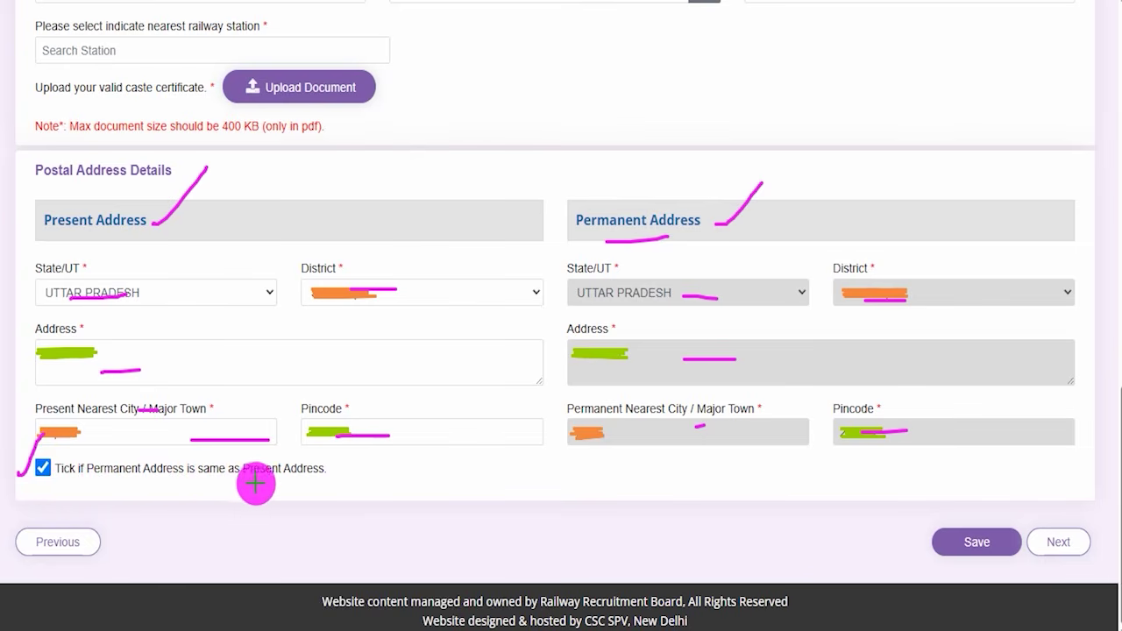
drag(246, 482, 289, 481)
drag(53, 475, 73, 455)
drag(639, 247, 607, 248)
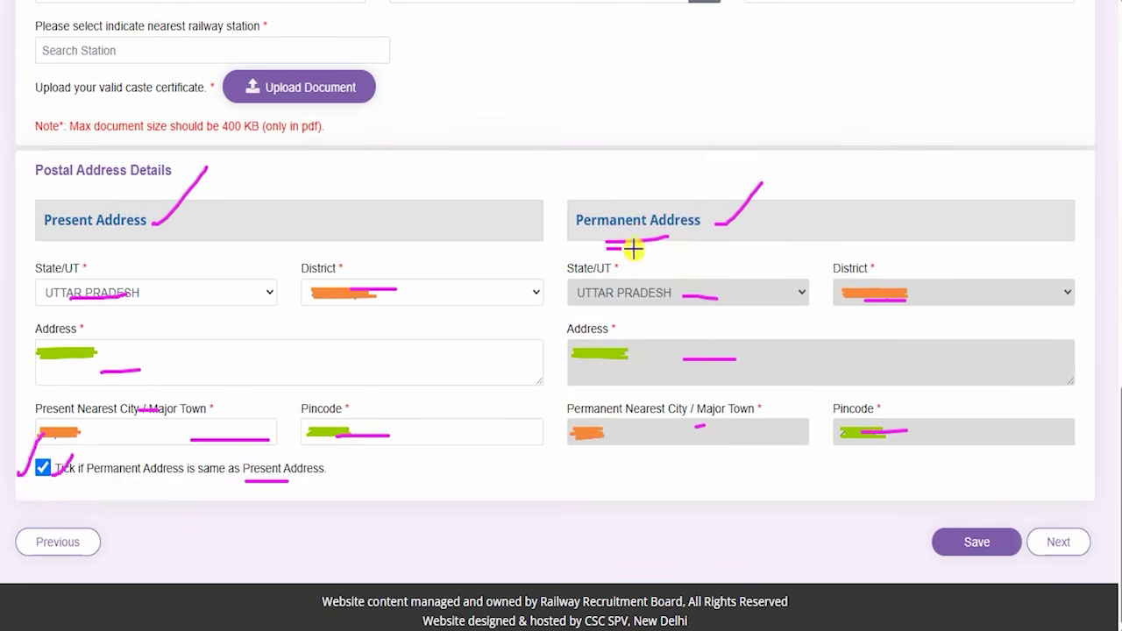
mouse_move(174, 218)
mouse_down()
mouse_move(170, 230)
mouse_move(204, 187)
mouse_up()
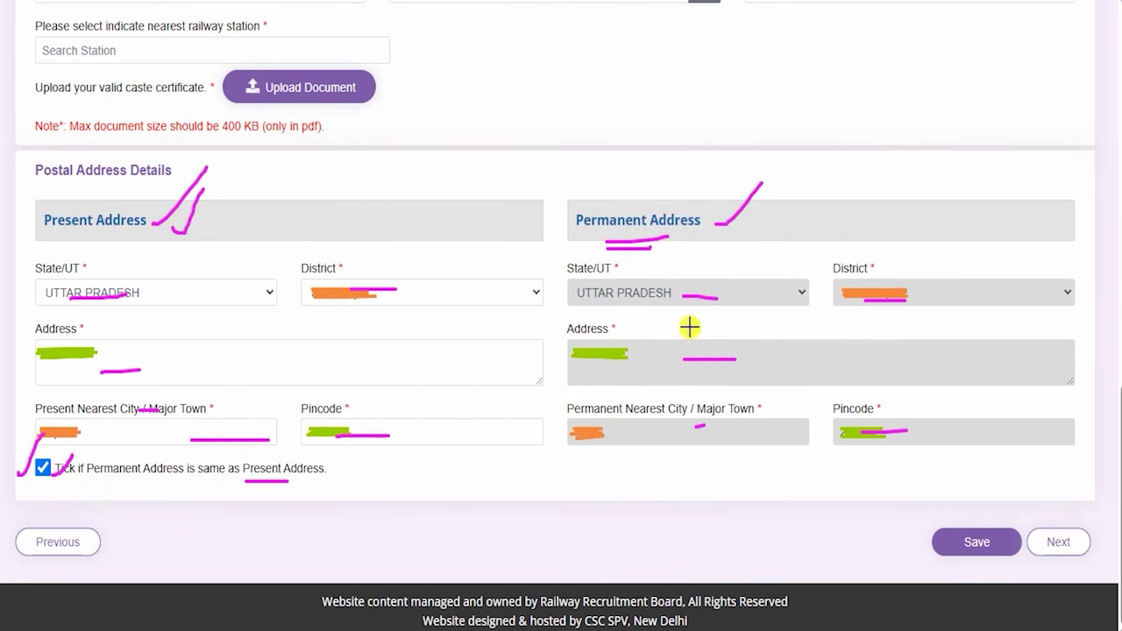
Underline the Permanent Nearest City field with the pen and draw arrows pointing to Save and Next
drag(759, 401, 809, 398)
drag(739, 442, 781, 430)
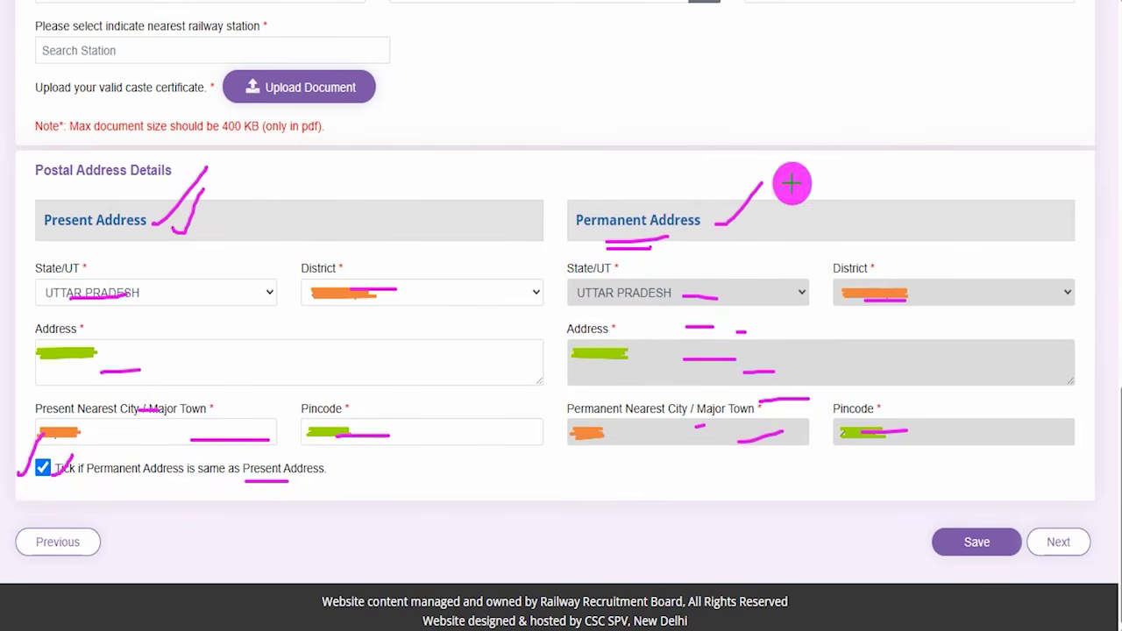
drag(606, 541, 919, 542)
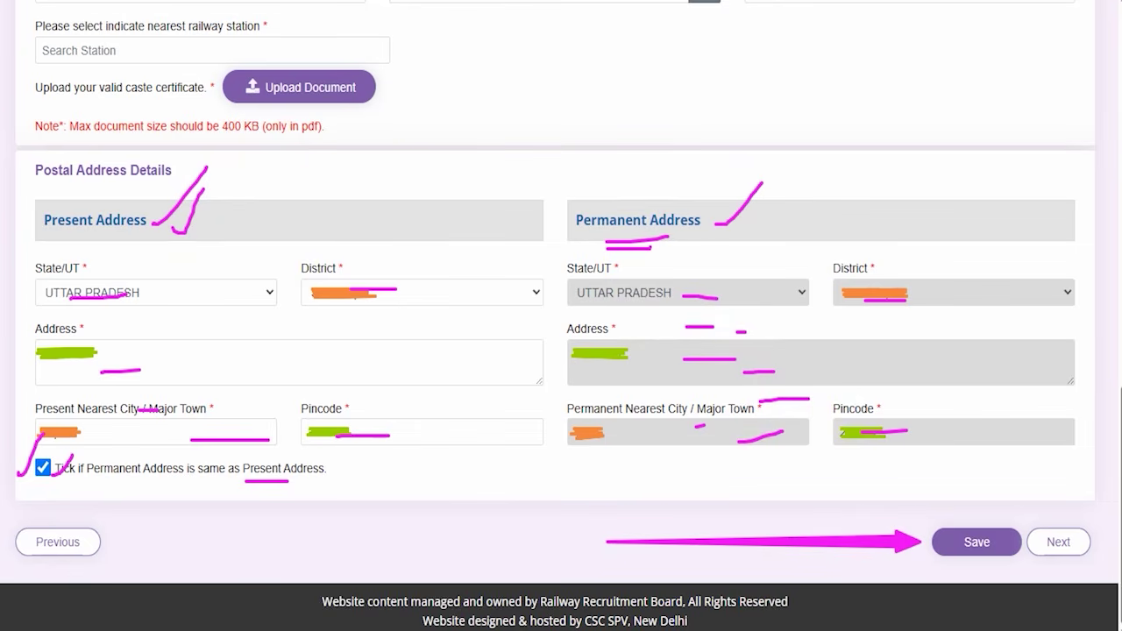
drag(1067, 298, 1062, 517)
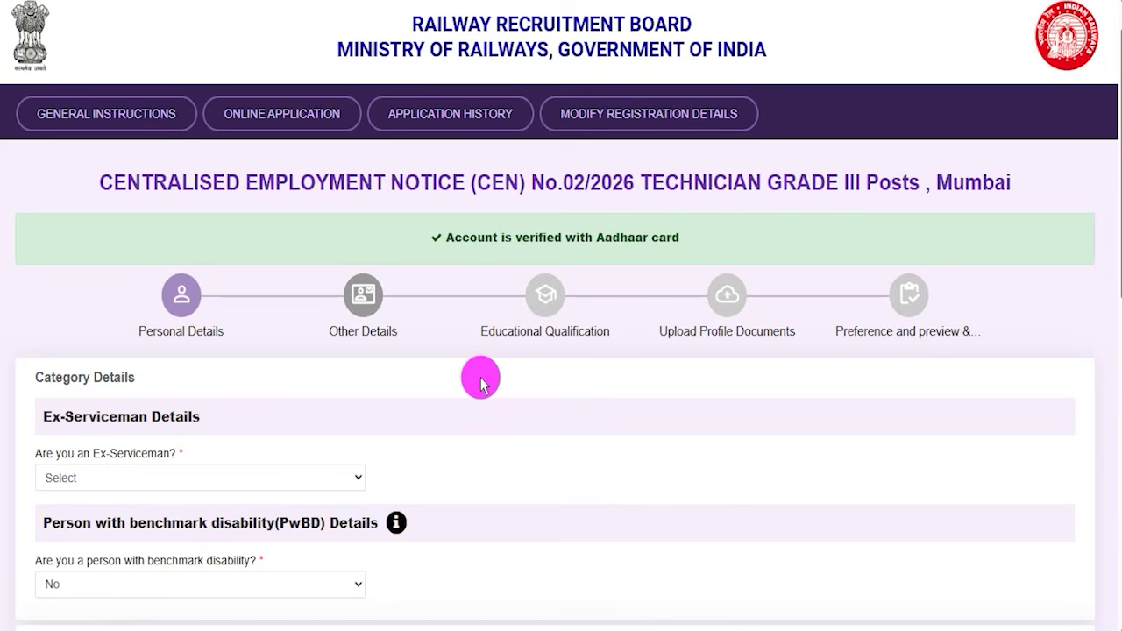
Answer Yes to the Ex-Serviceman question, choose Army as the defence service, and review the rank, entry date and still-in-service fields
scroll(478, 377, down, 3)
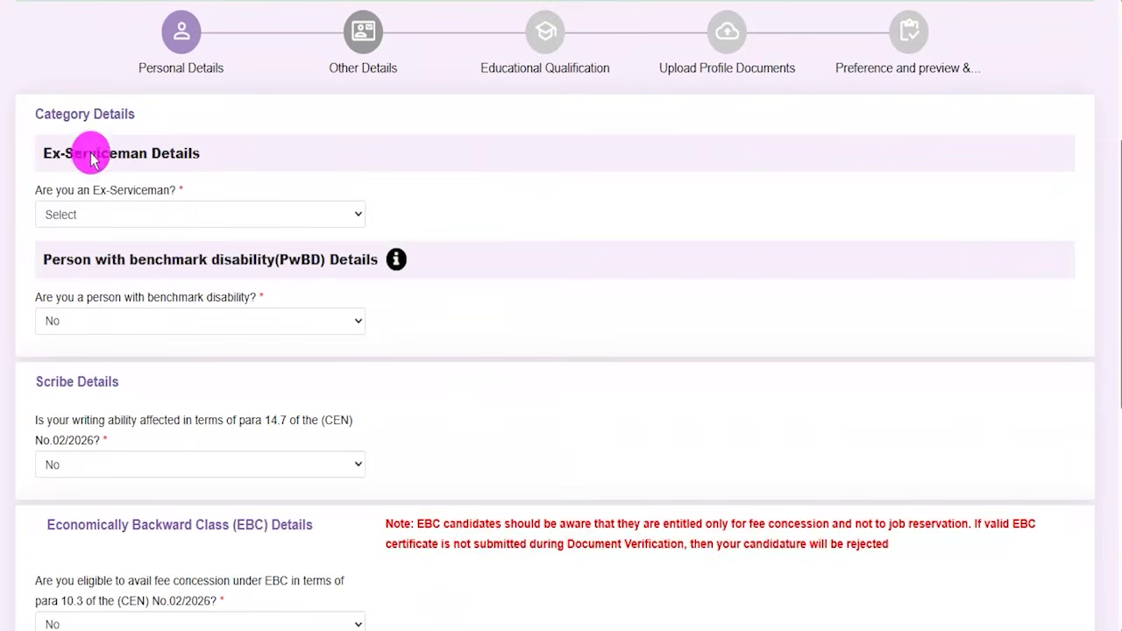
click(109, 215)
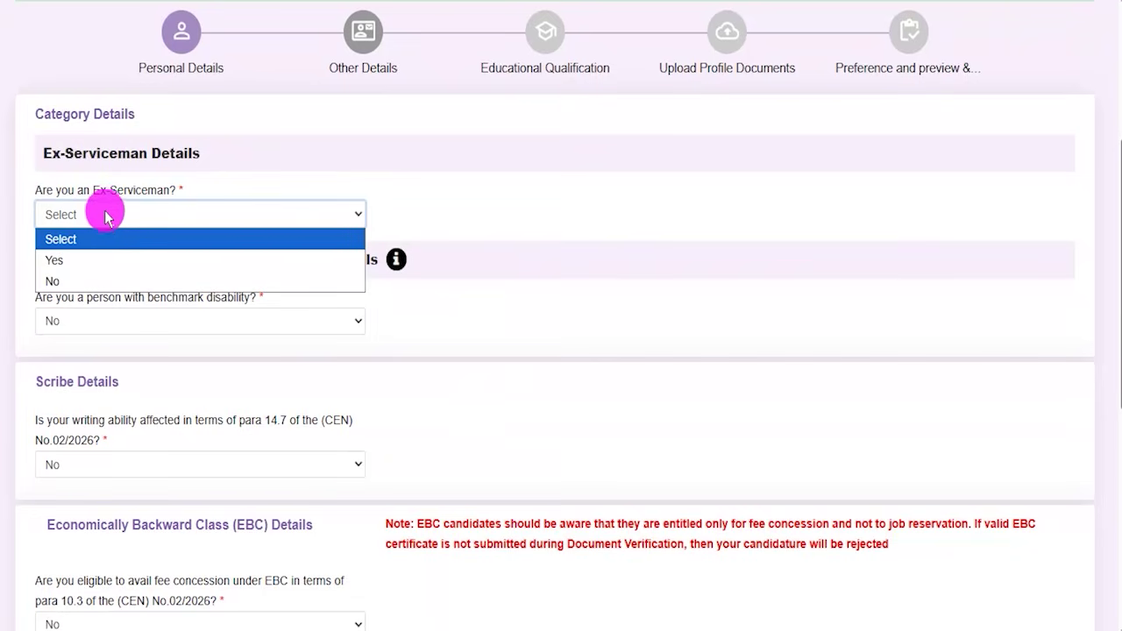
click(77, 260)
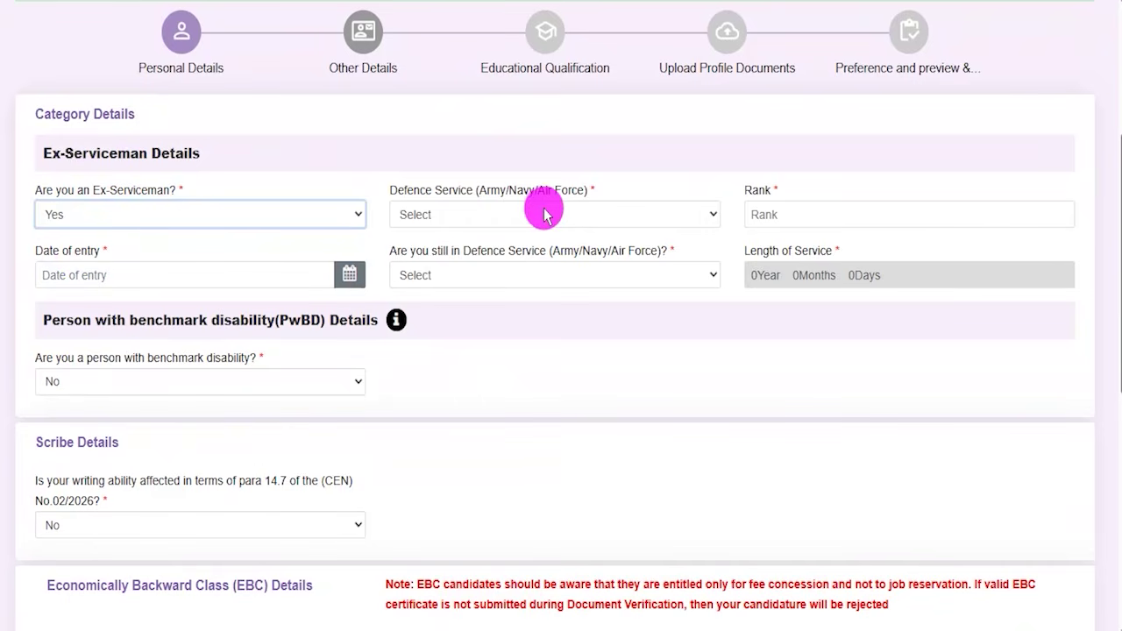
click(541, 214)
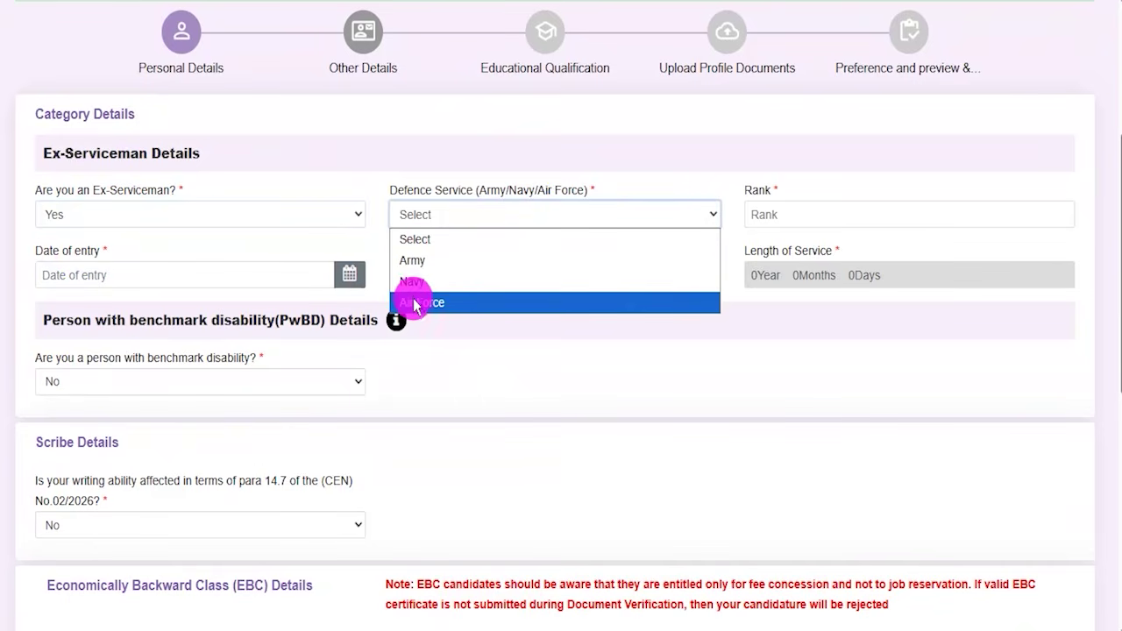
click(413, 261)
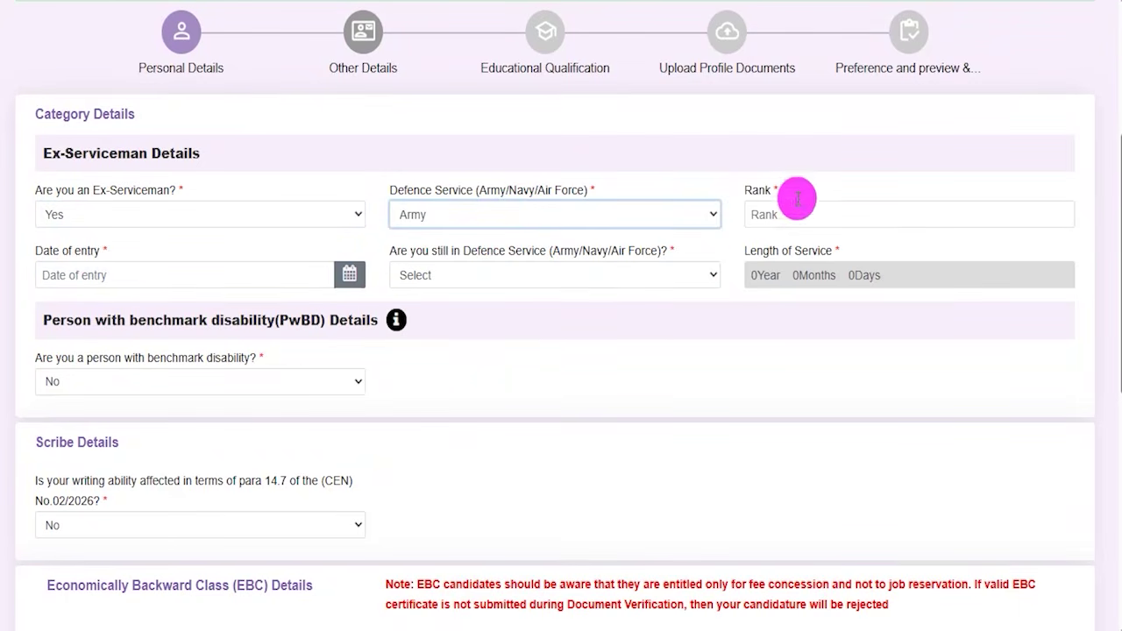
click(769, 217)
click(348, 274)
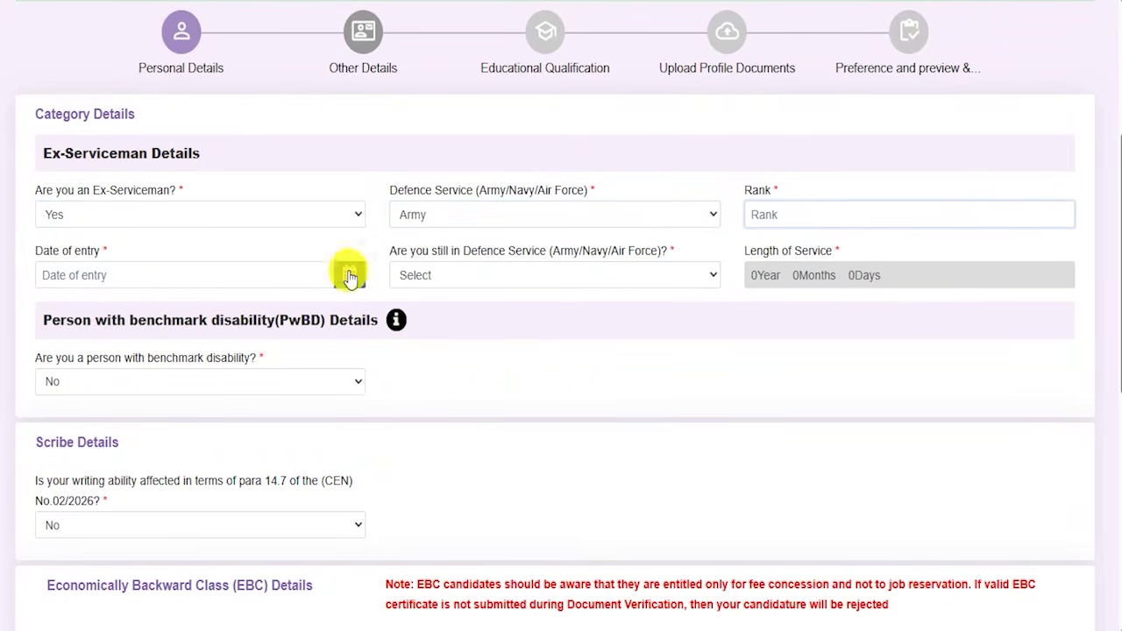
click(568, 302)
click(532, 278)
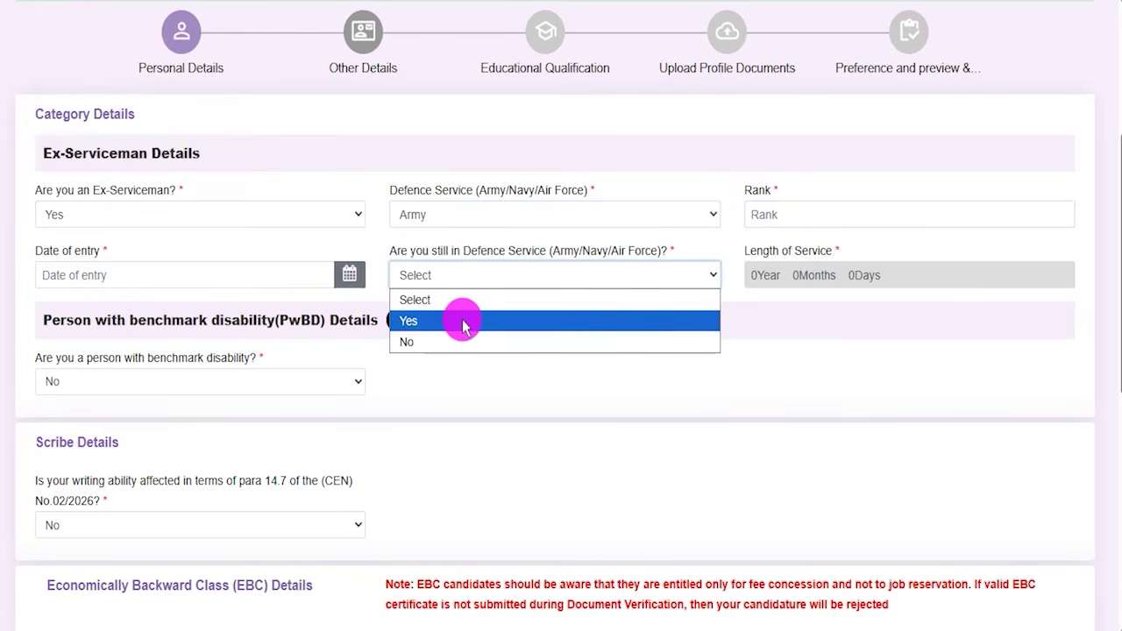
Set the Ex-Serviceman answer to No and highlight the benchmark disability question
click(121, 214)
click(64, 283)
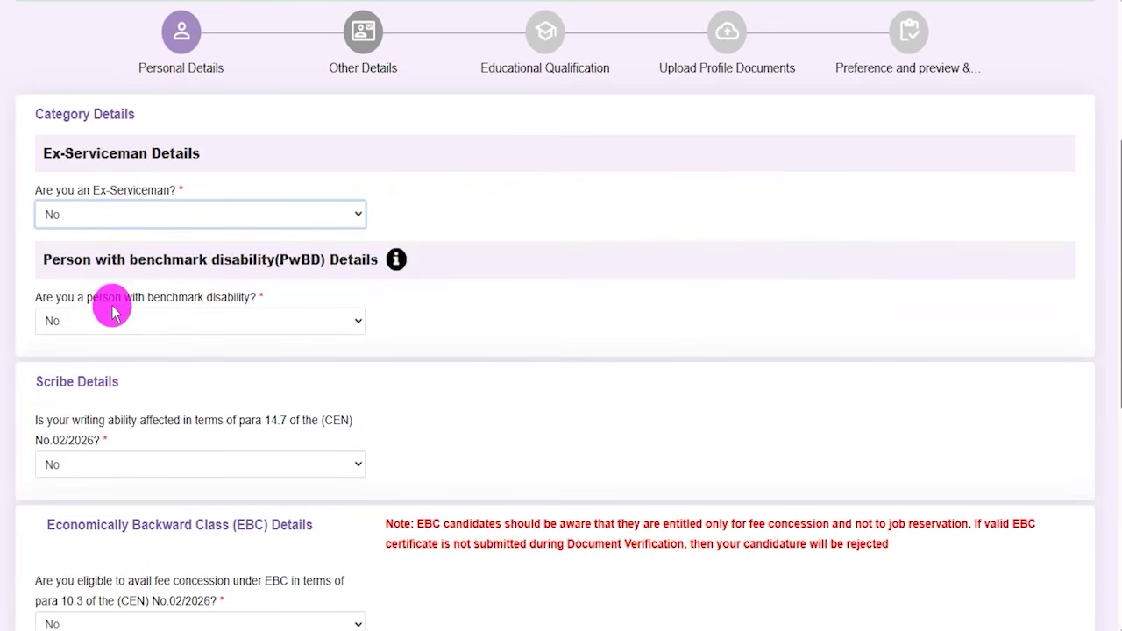
drag(95, 298, 224, 302)
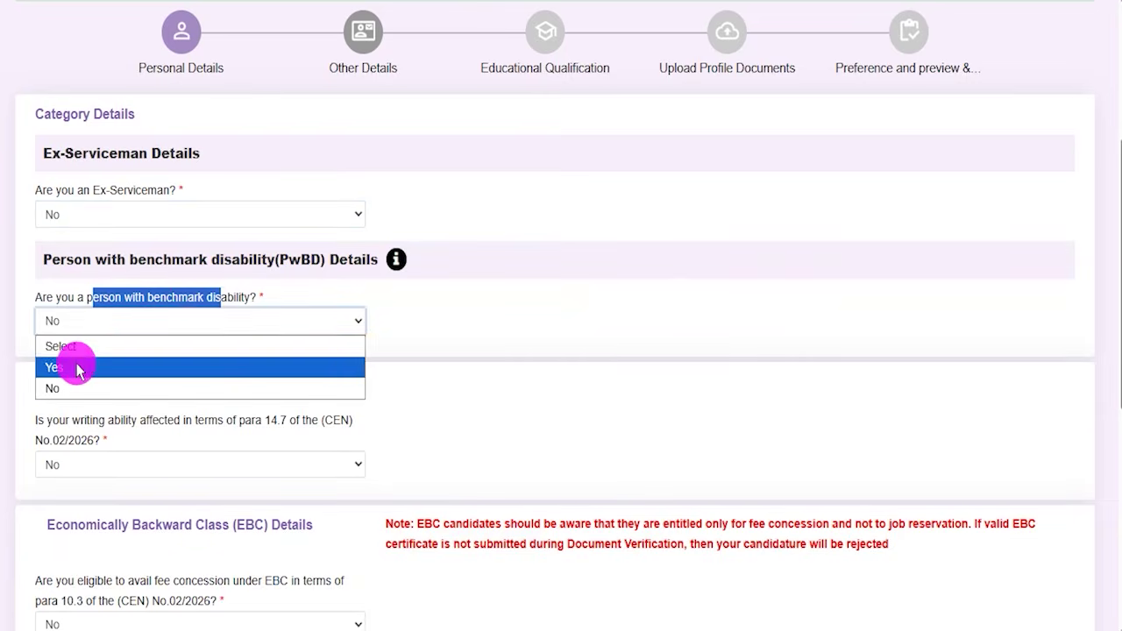
Answer Yes to the benchmark disability question, choose Visual Impairment (VI), and review the sub-disability category and disability percentage fields
click(140, 366)
click(477, 324)
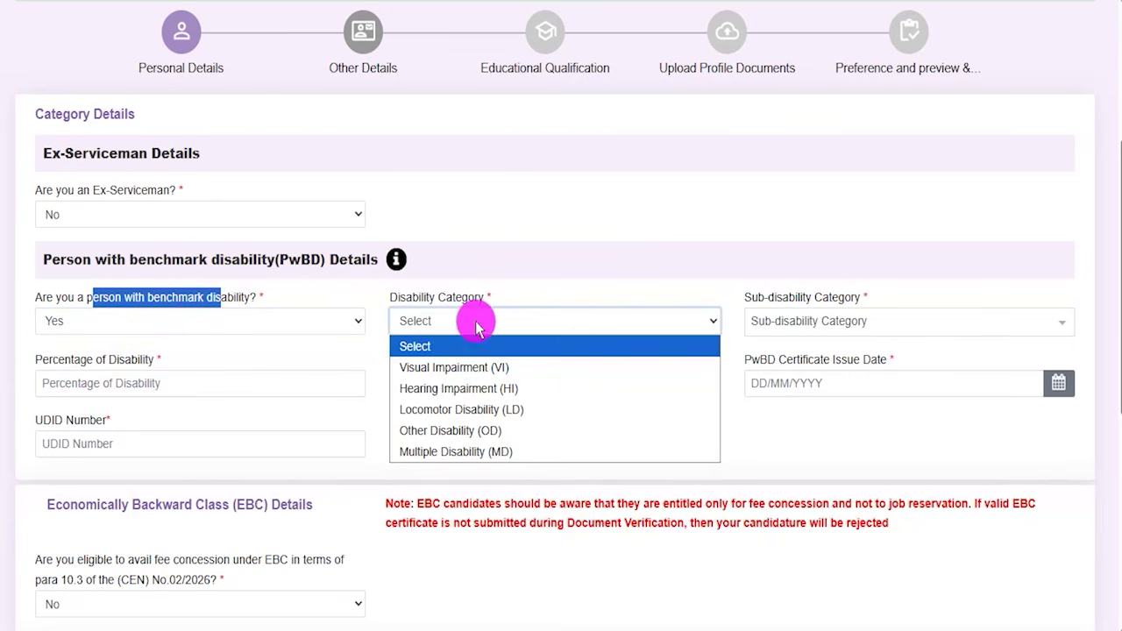
click(473, 365)
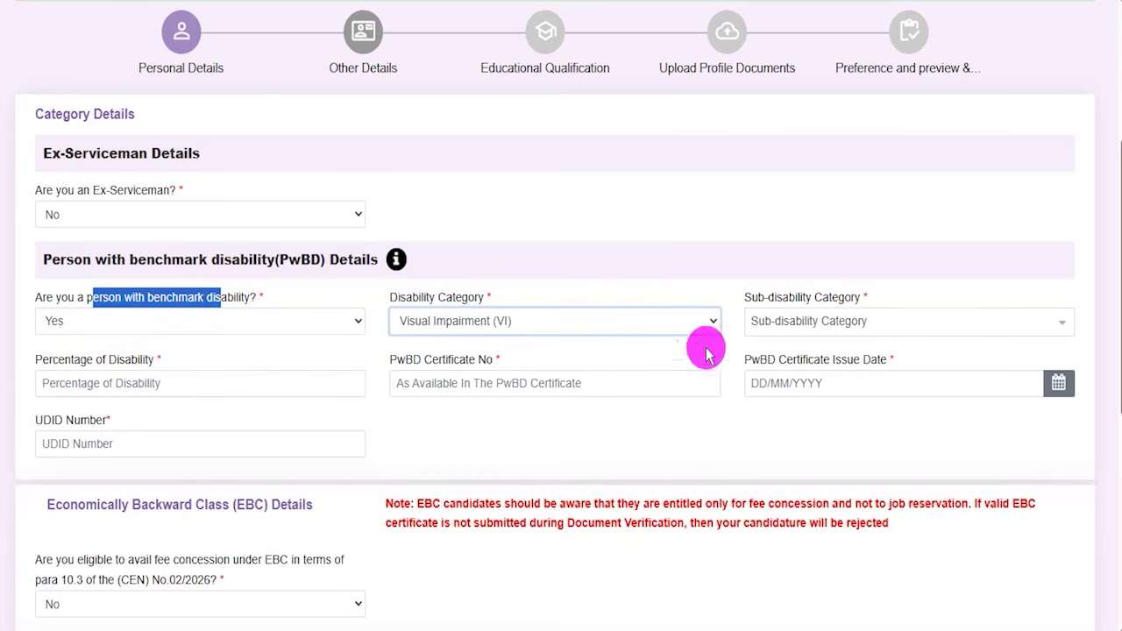
click(820, 336)
click(118, 384)
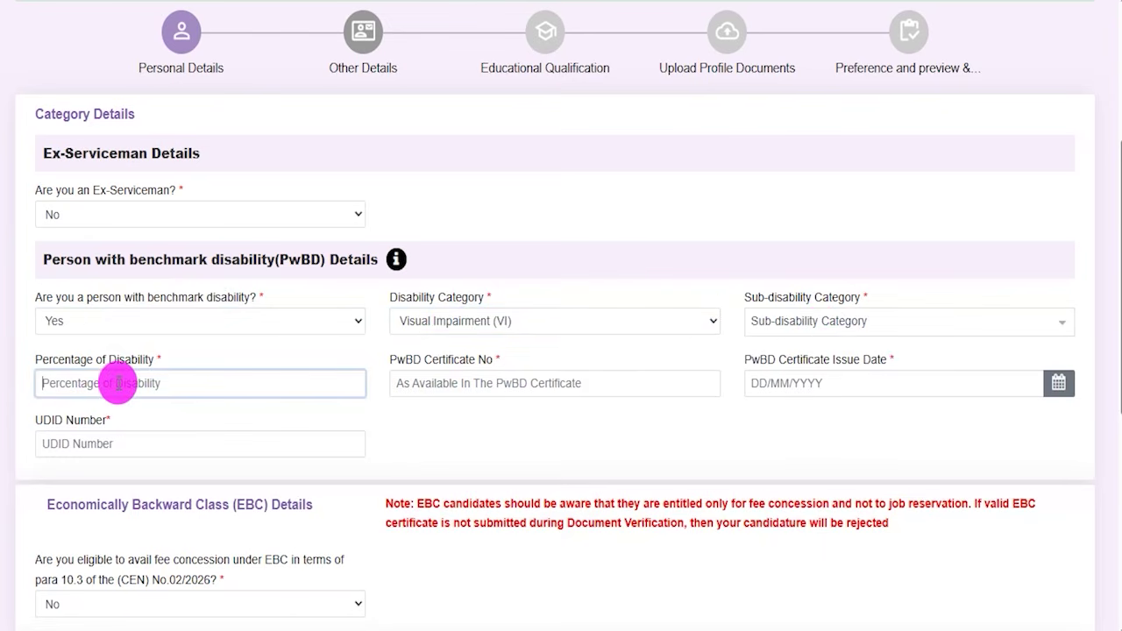
Review the PwBD certificate number, issue date and UDID number fields, and set the benchmark disability answer to No
click(447, 381)
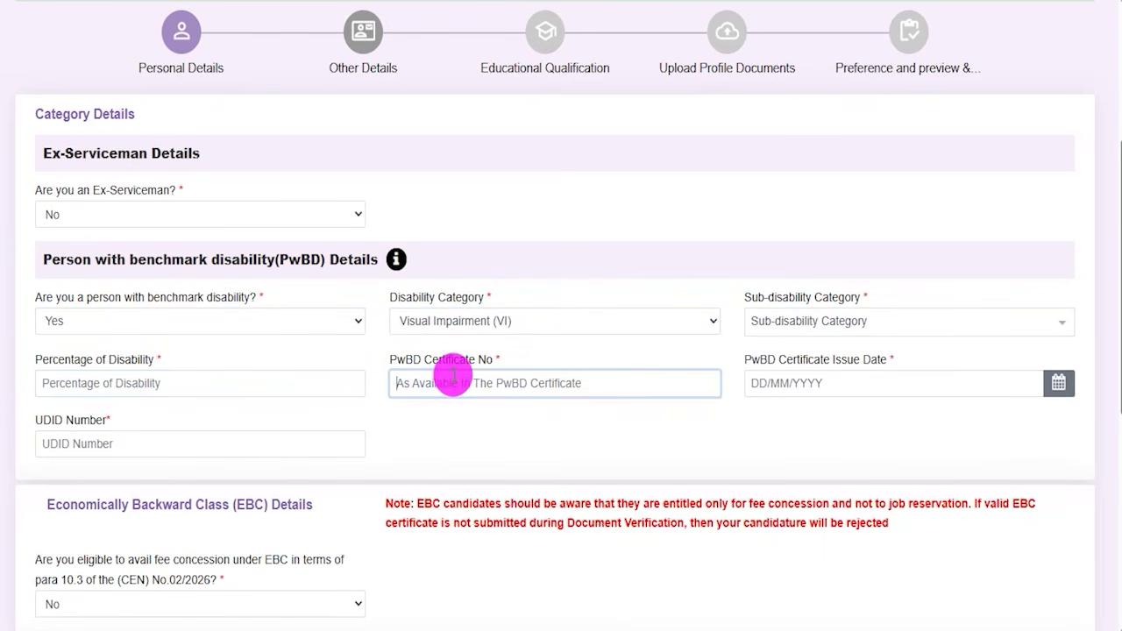
click(1056, 383)
click(634, 429)
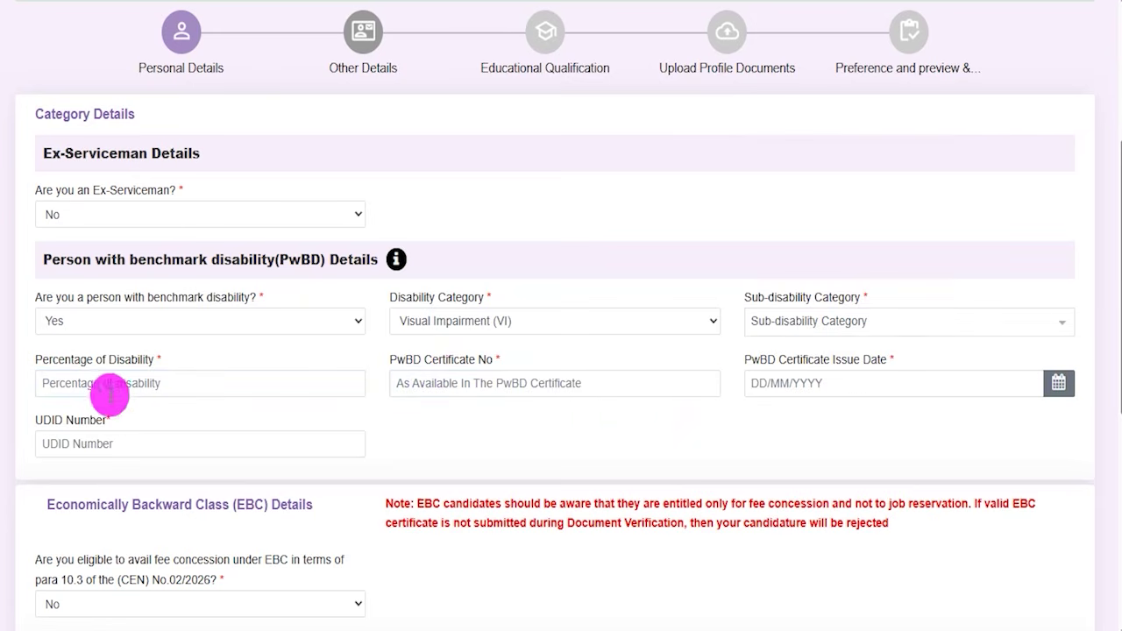
click(94, 441)
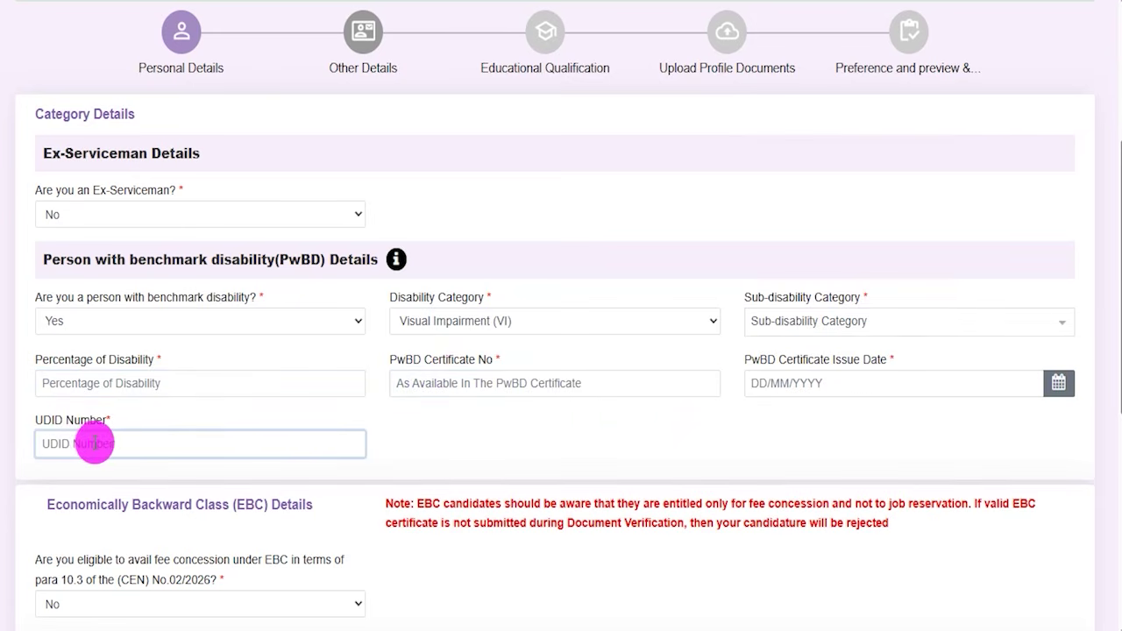
click(147, 323)
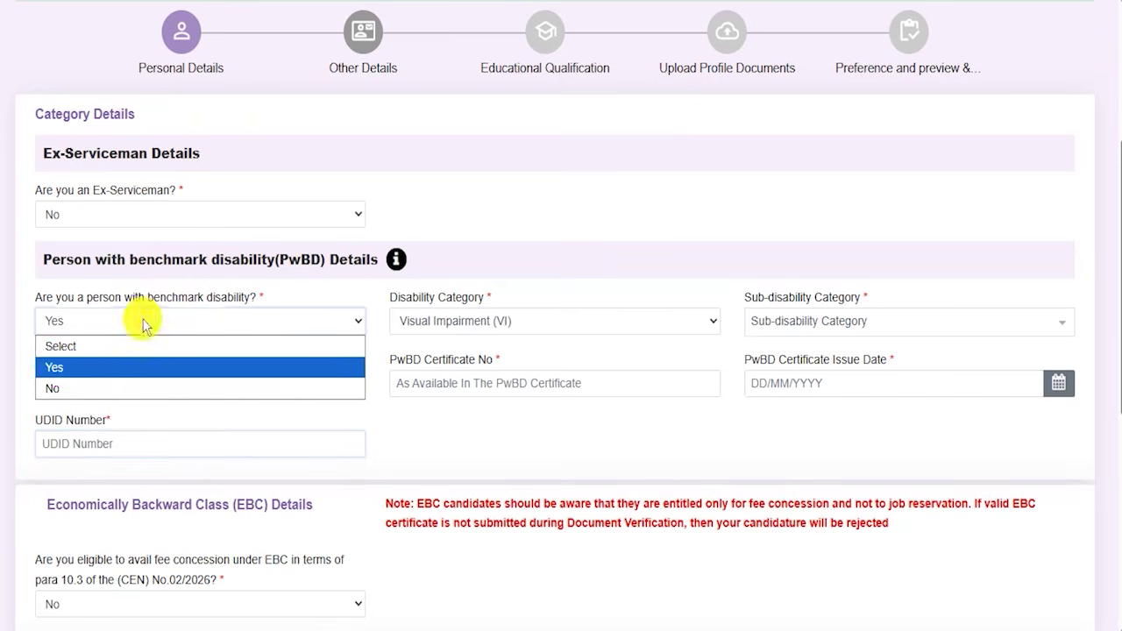
click(70, 388)
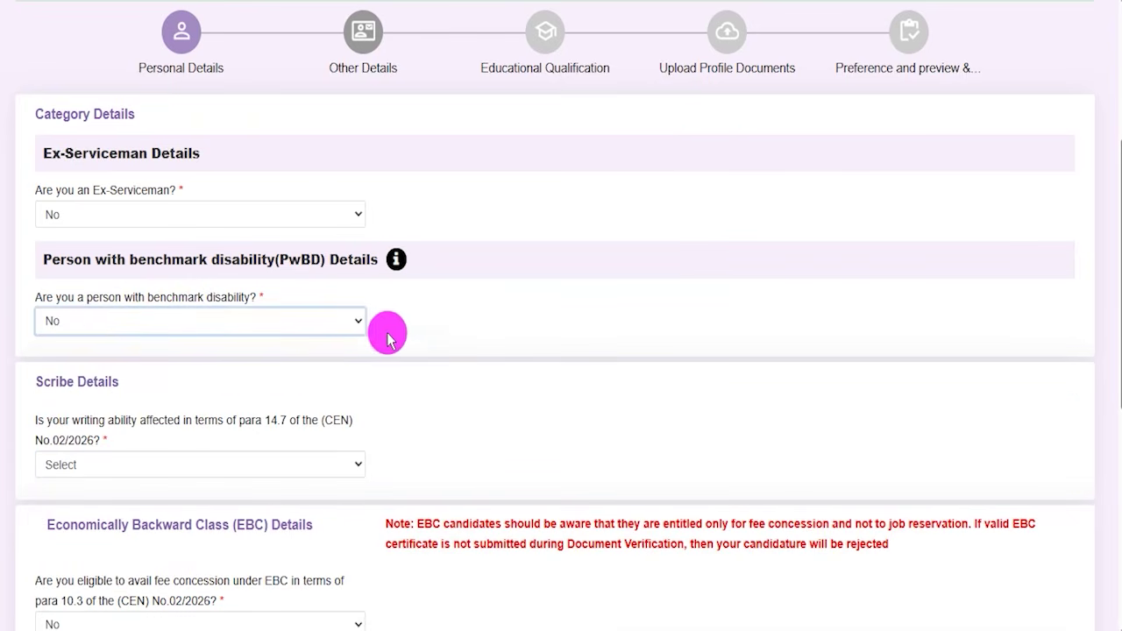
Answer Yes to the affected writing ability question in Scribe Details and agree to the scribe information notice
scroll(371, 371, down, 3)
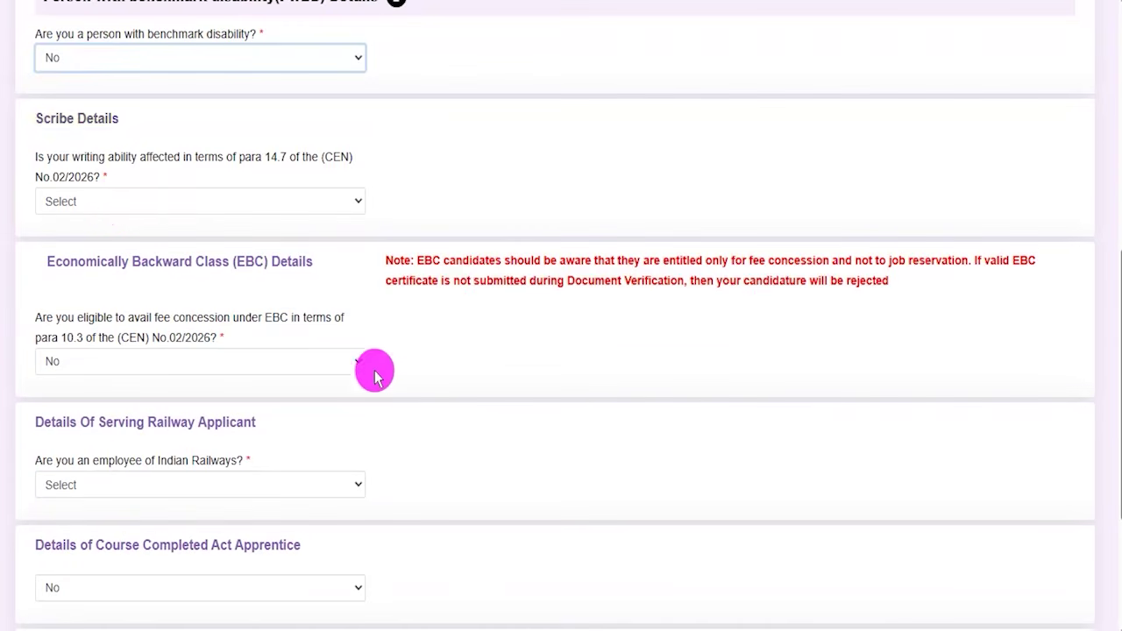
click(107, 204)
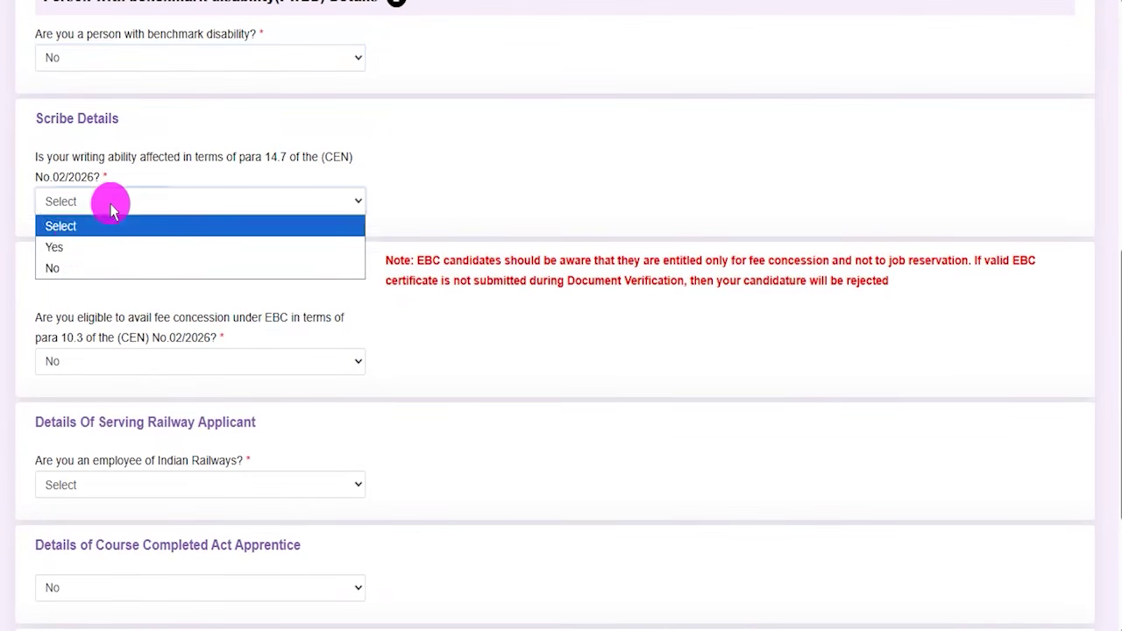
click(65, 244)
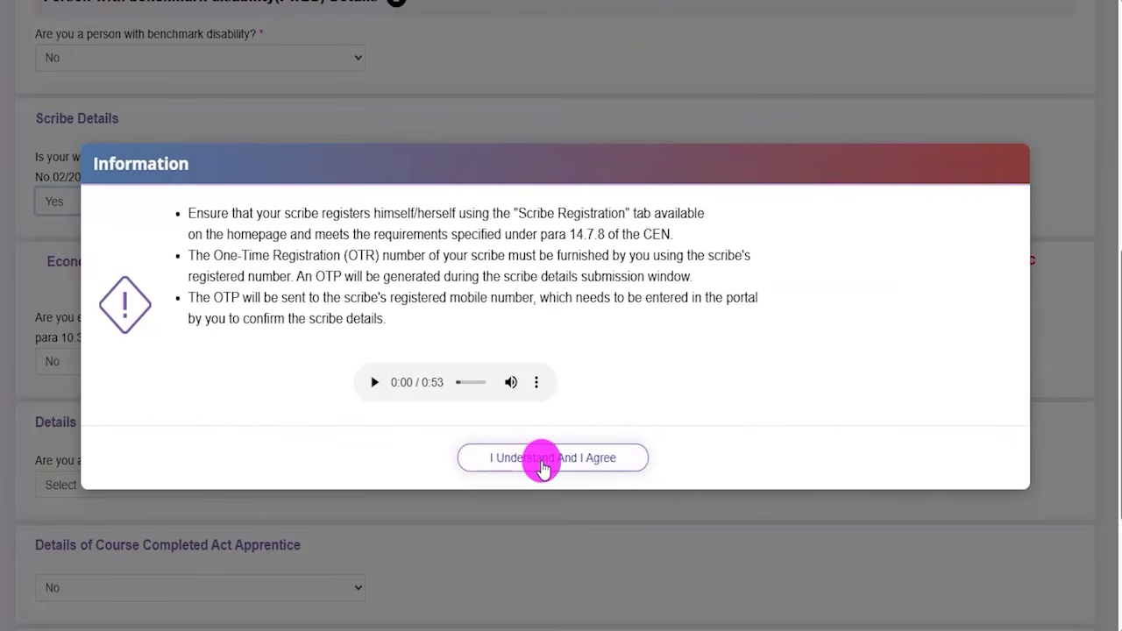
click(541, 463)
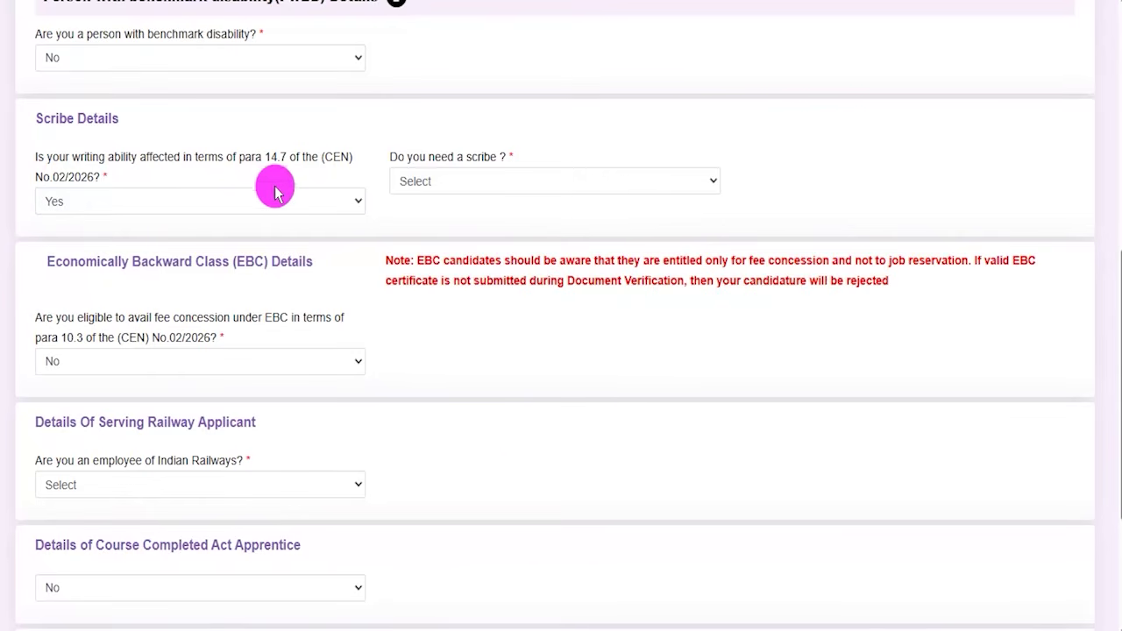
Answer Yes to the question about needing a scribe and agree to the scribe registration notice
click(468, 187)
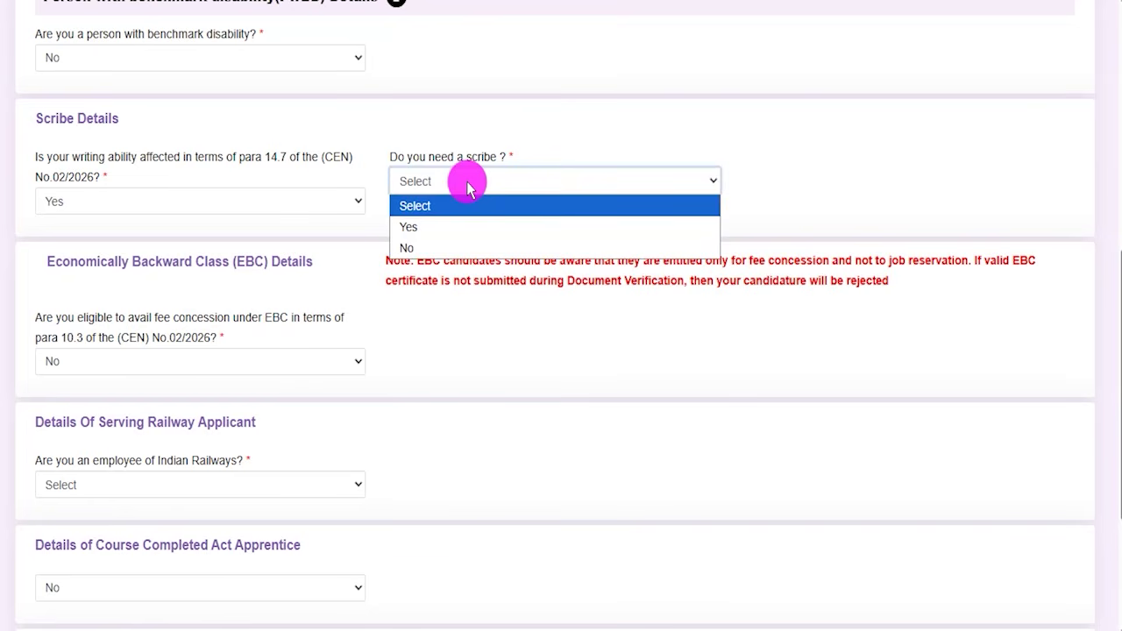
click(428, 229)
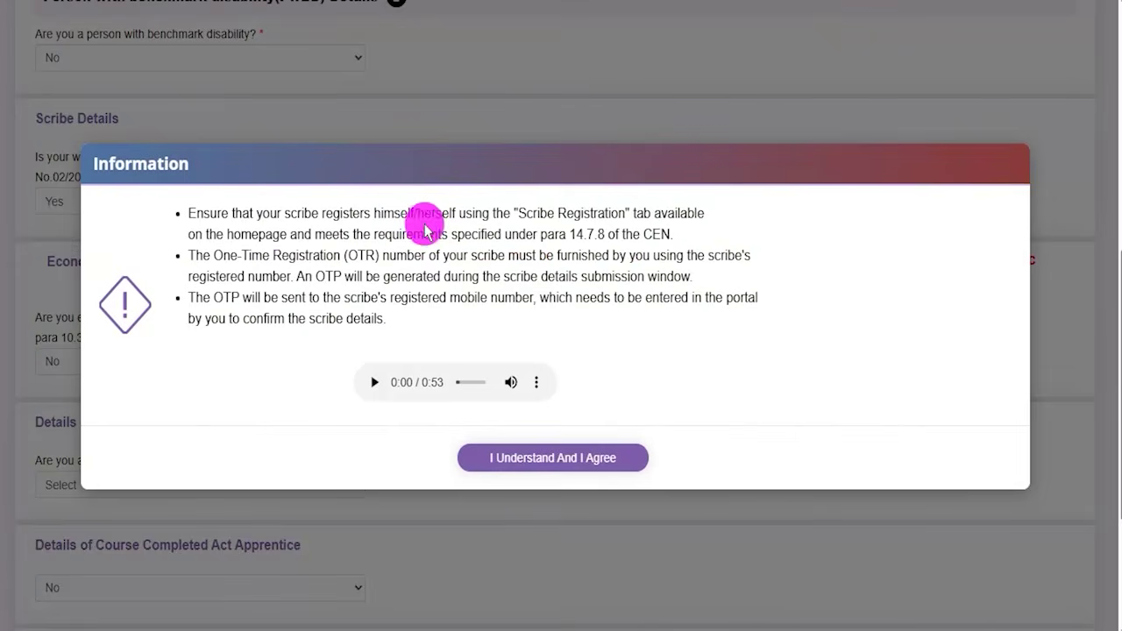
click(528, 462)
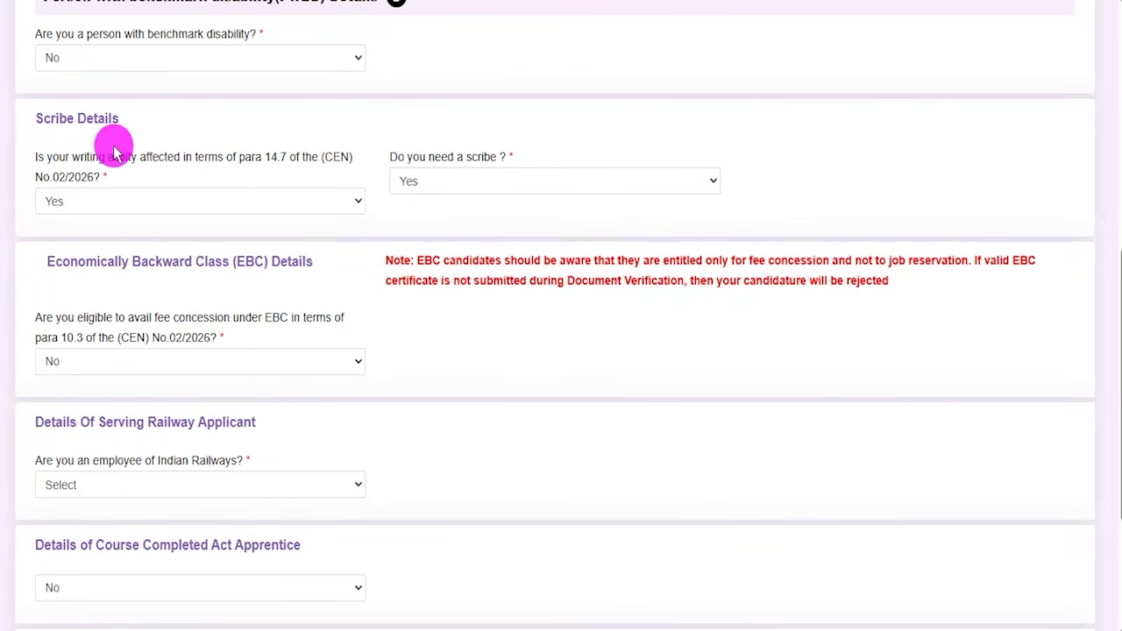
Highlight the affected writing ability question in Scribe Details and set its answer to No
drag(84, 158, 158, 166)
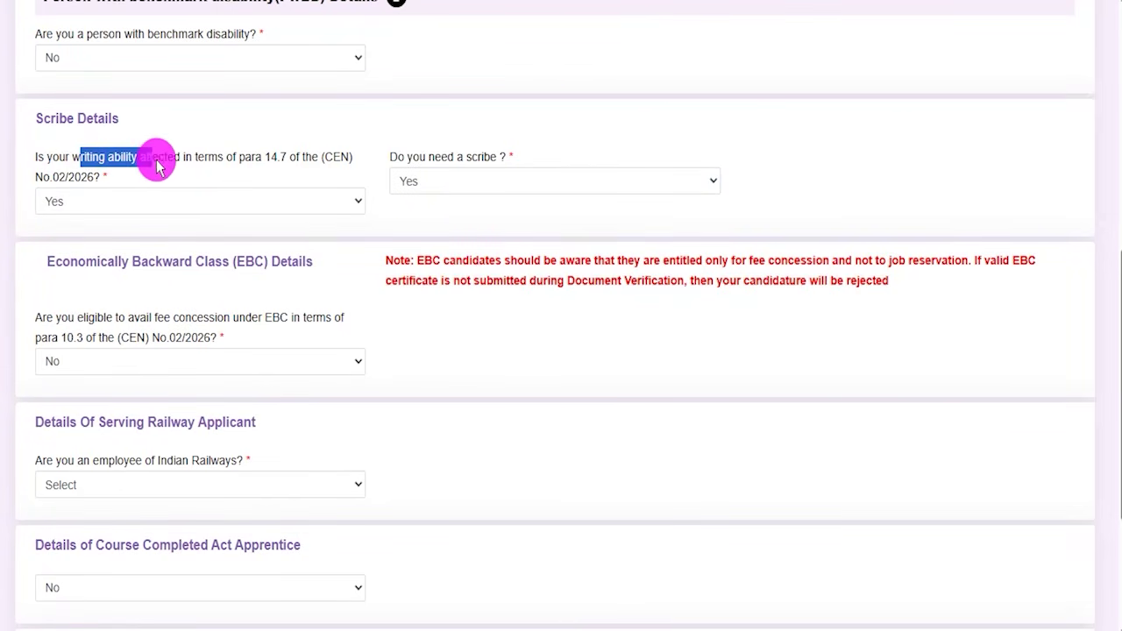
click(120, 197)
click(62, 267)
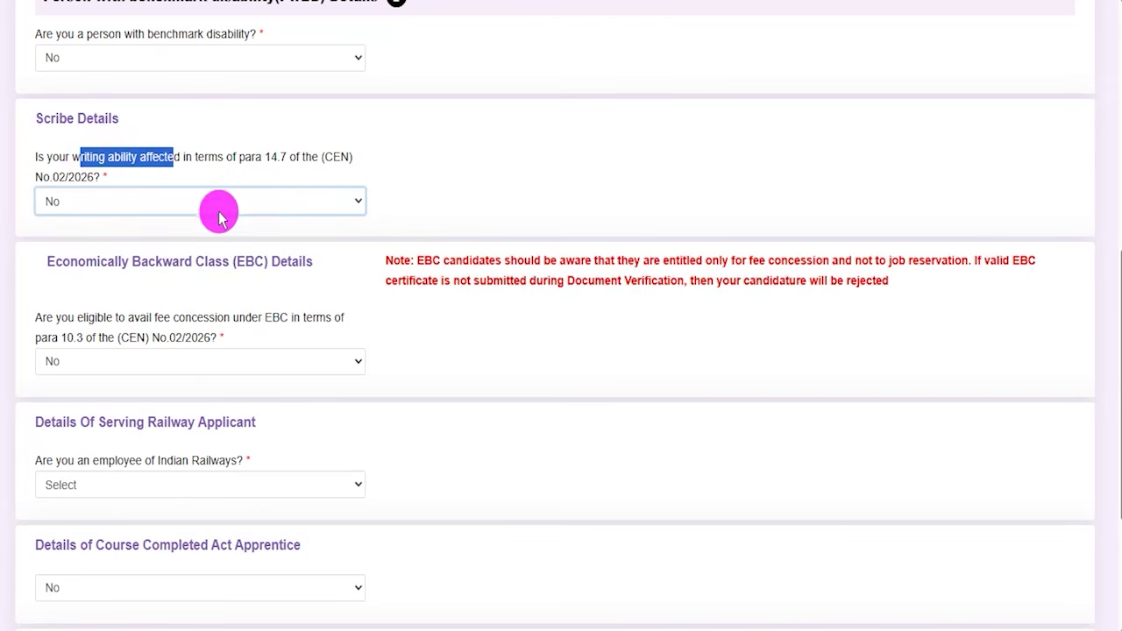
Highlight the EBC Details heading, answer Yes to the EBC fee concession question, and agree to the information notice
scroll(215, 233, down, 2)
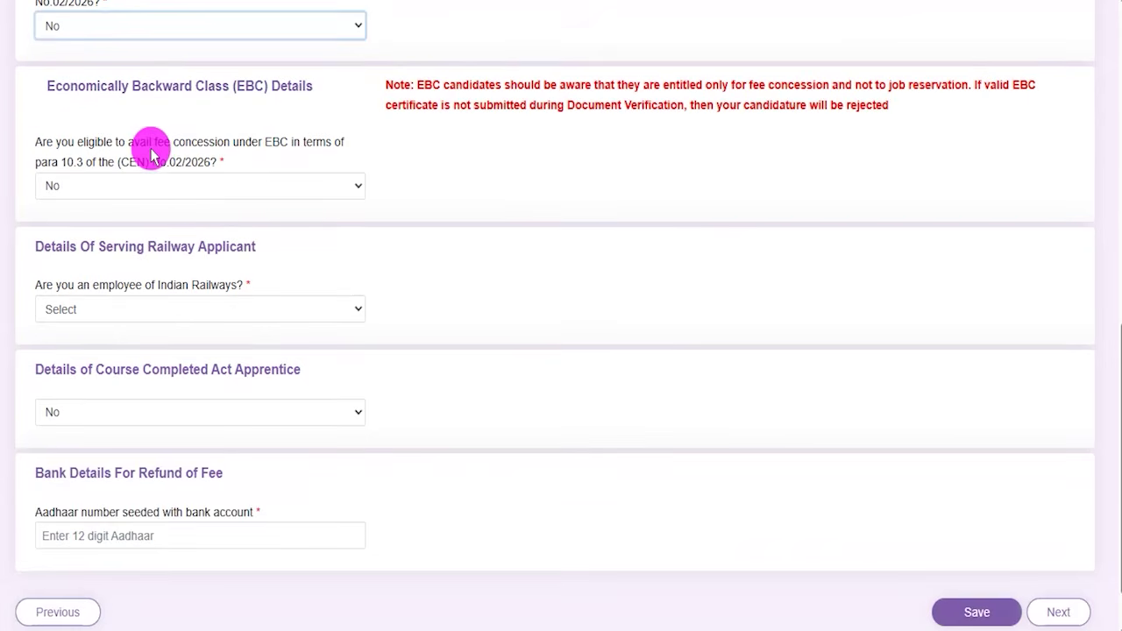
drag(72, 86, 290, 88)
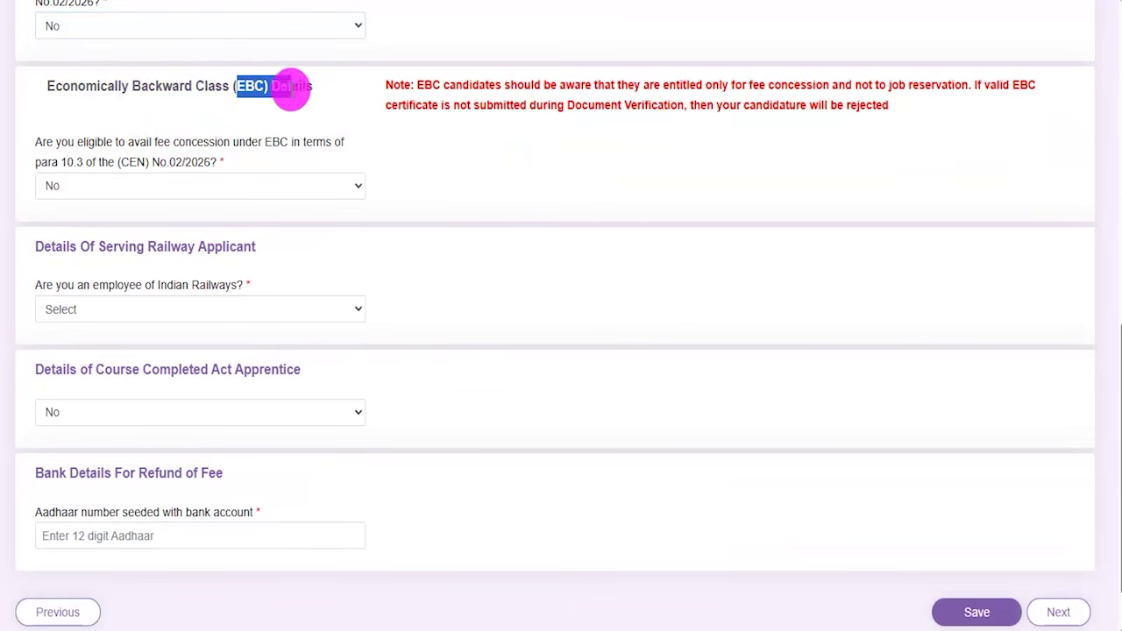
click(127, 185)
click(140, 230)
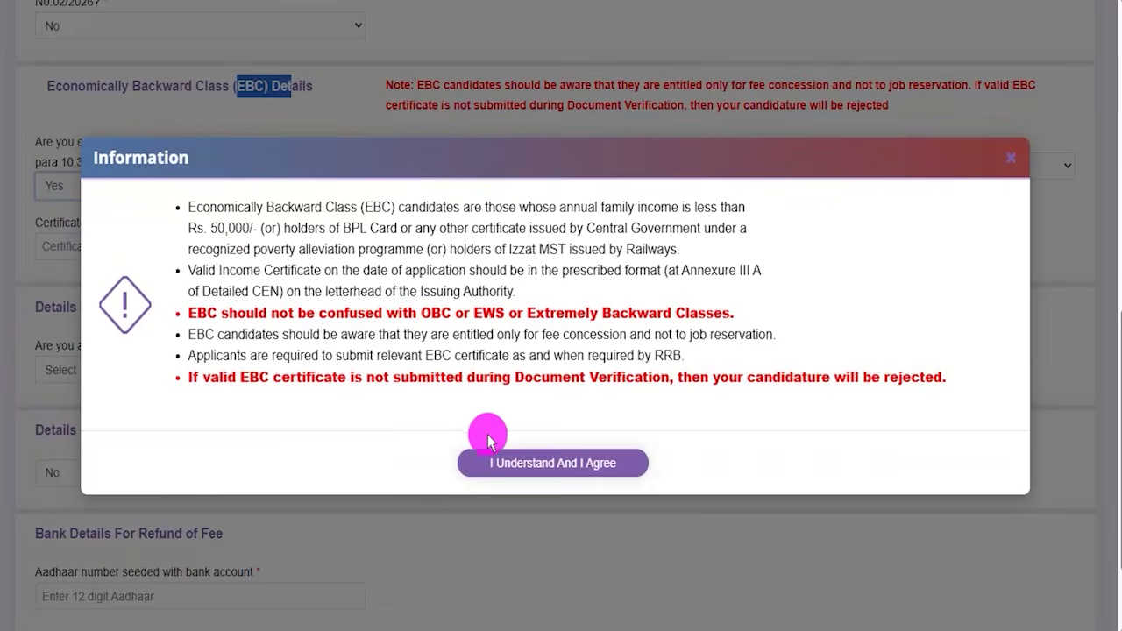
click(487, 465)
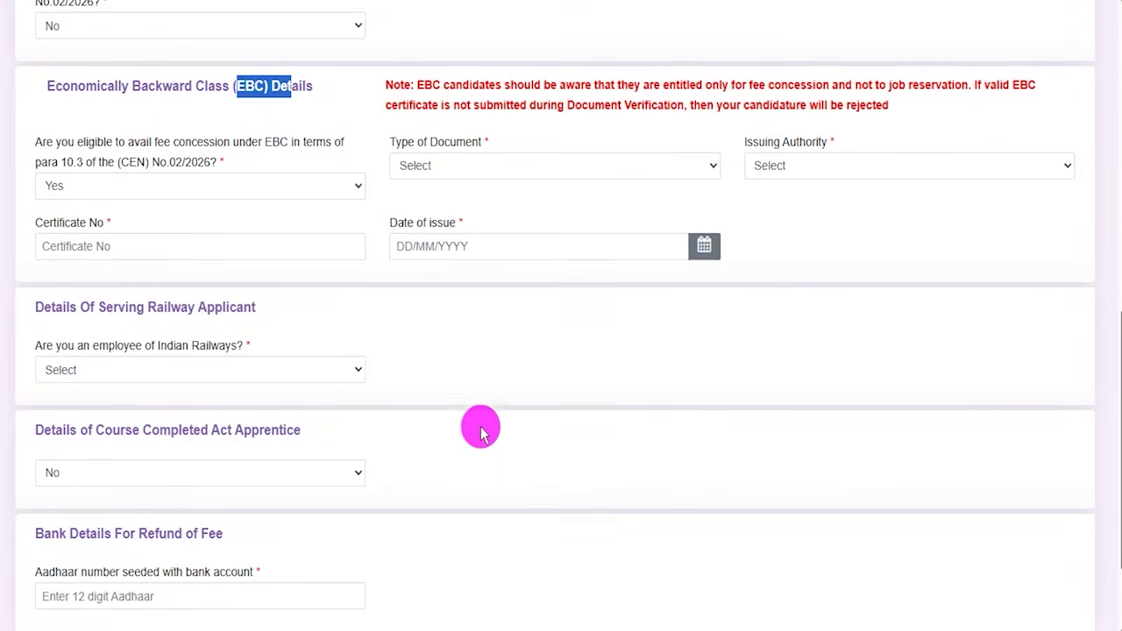
Choose EBC Certificate as the document type and review the issuing authority, certificate number and date of issue fields
click(482, 171)
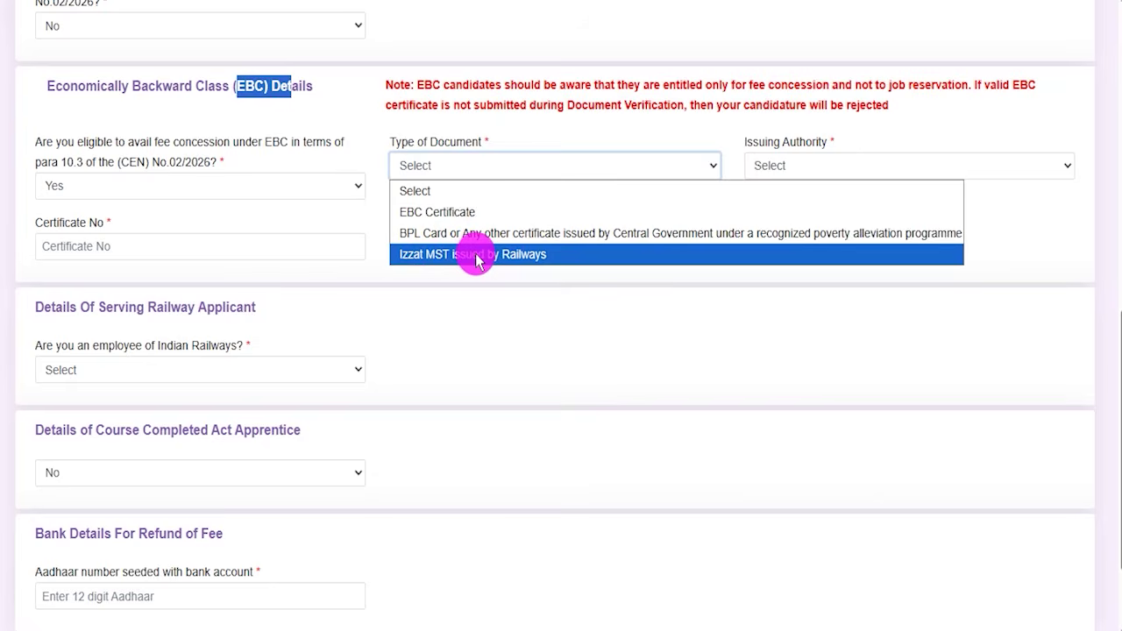
click(439, 212)
click(779, 168)
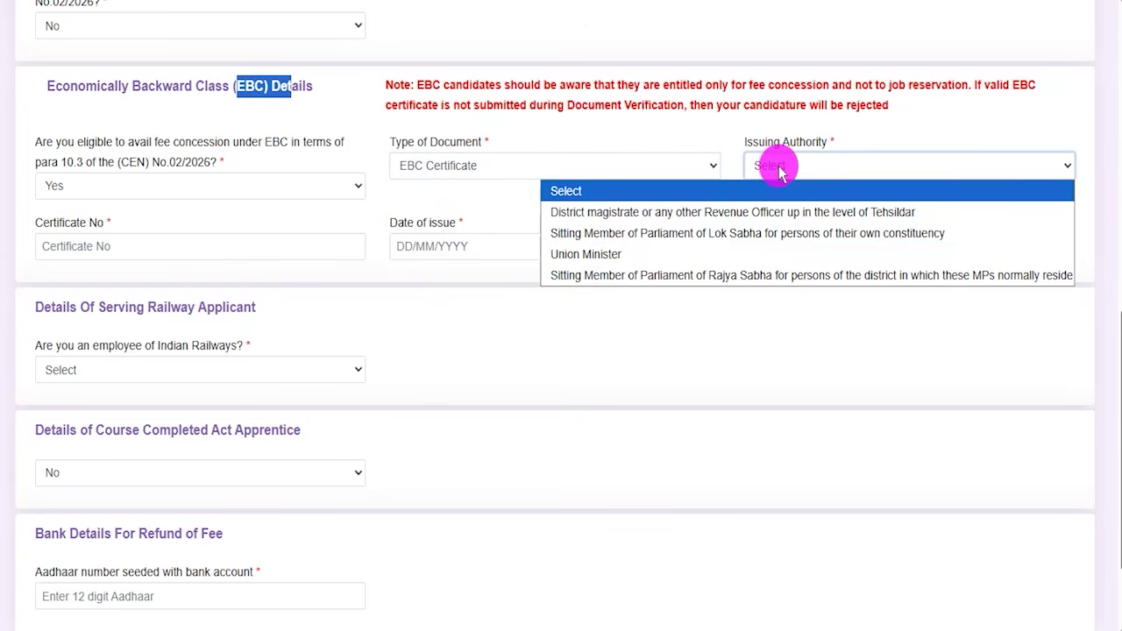
click(150, 249)
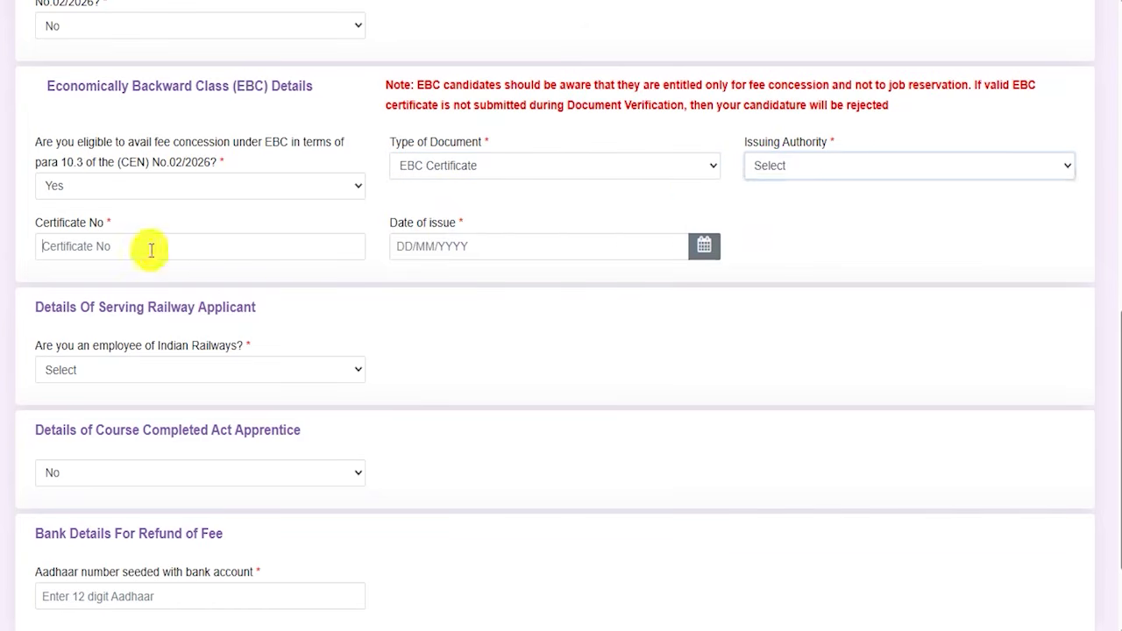
click(704, 245)
click(786, 219)
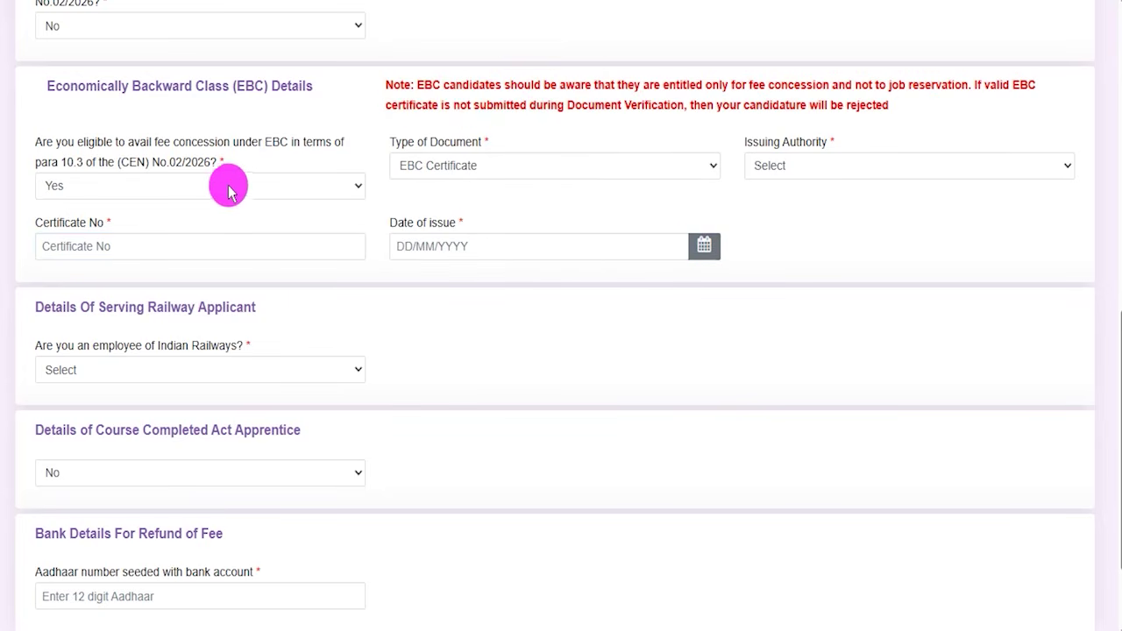
Set the answer to the EBC fee concession question to No
double_click(239, 88)
click(150, 185)
click(61, 250)
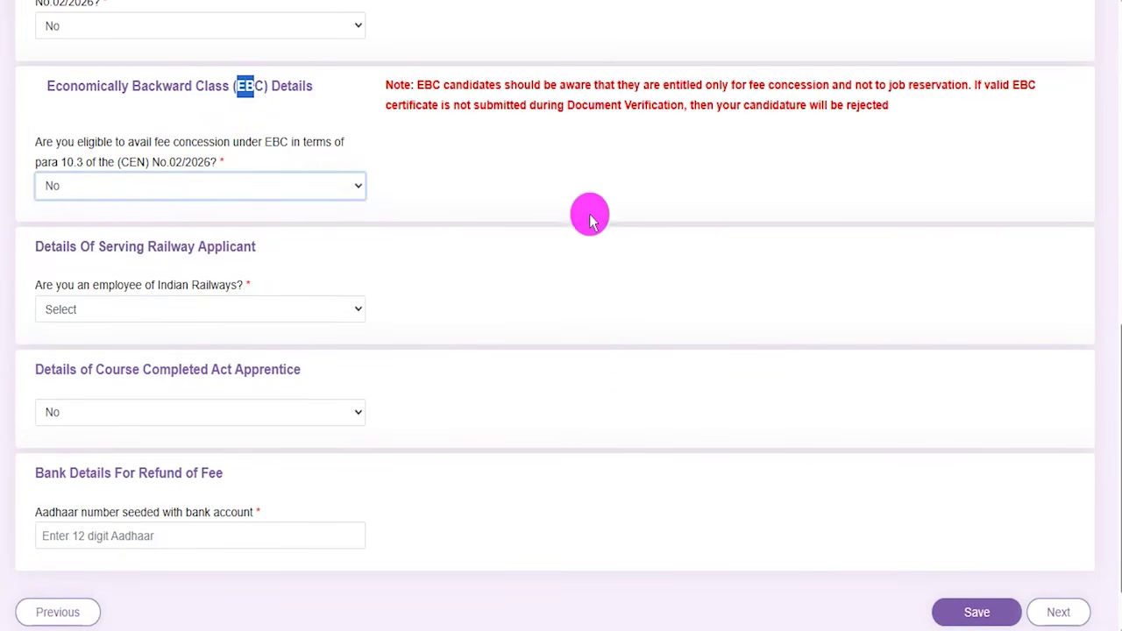
click(388, 256)
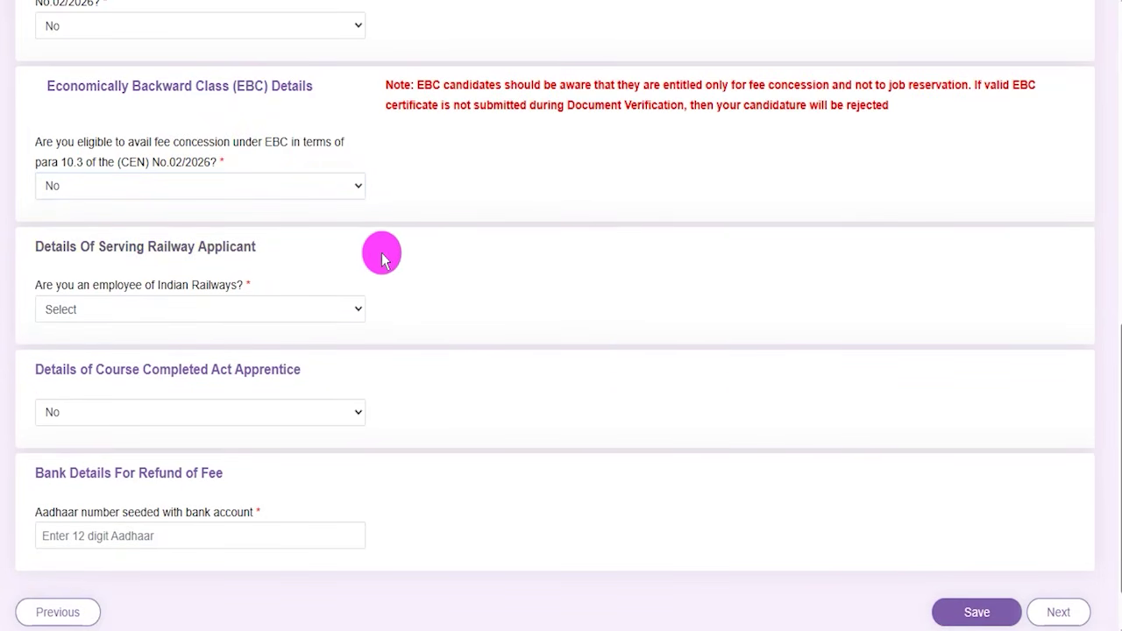
Answer Yes to the Indian Railways employee question and review the HRMS ID field
drag(79, 246, 181, 247)
click(99, 309)
click(65, 356)
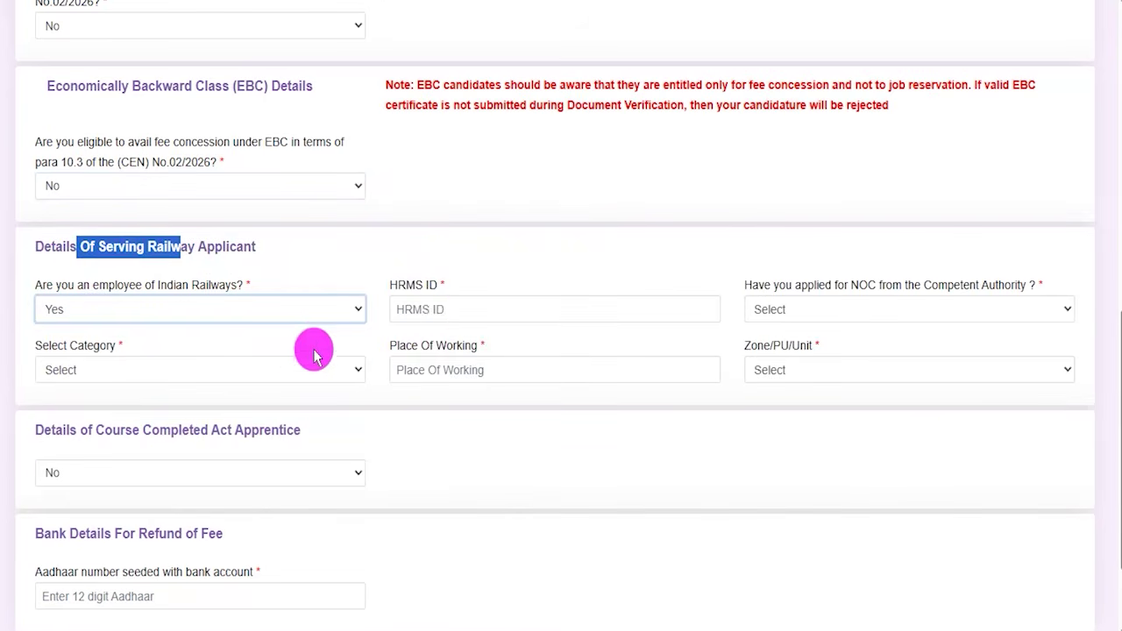
drag(399, 283, 432, 285)
click(430, 309)
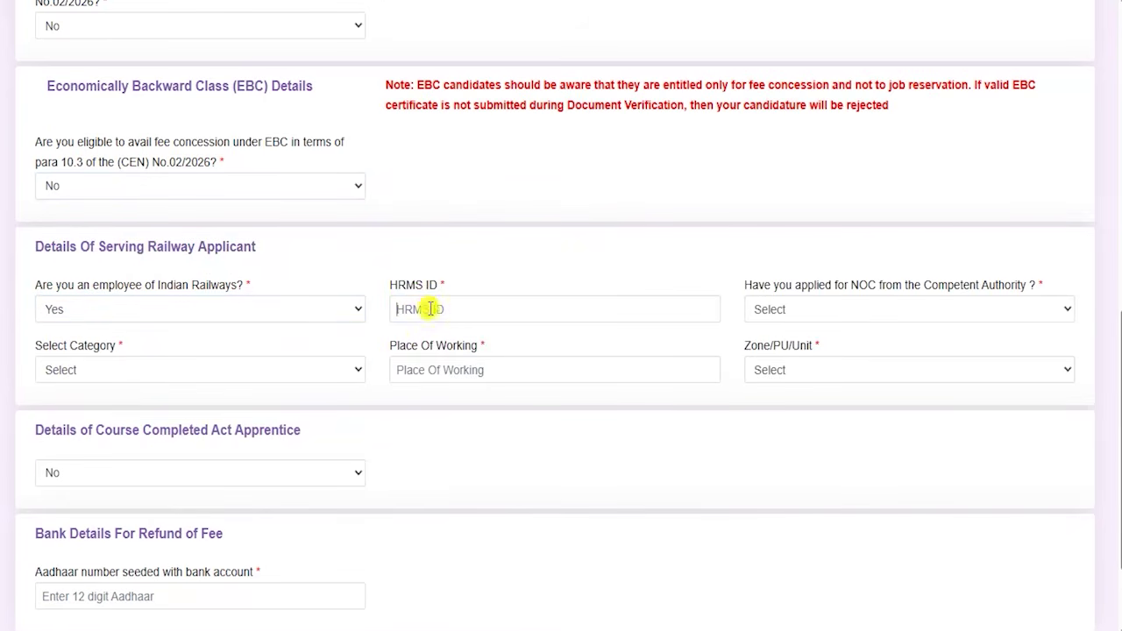
Review the NOC, employee category, place of working and Zone/PU/Unit fields for serving railway applicants
click(821, 315)
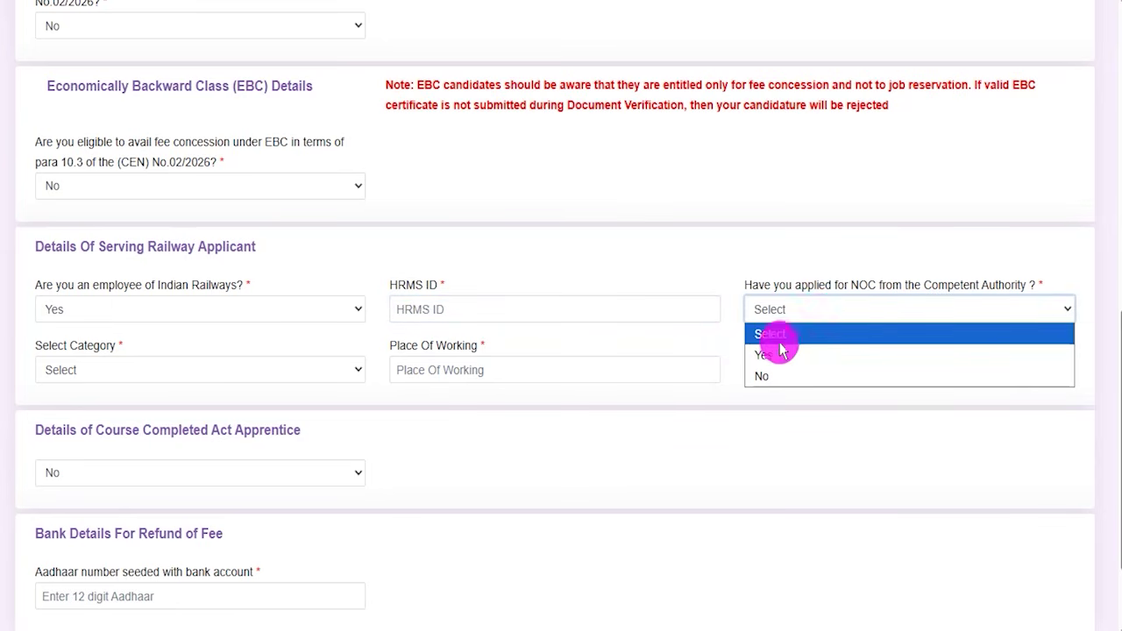
click(115, 372)
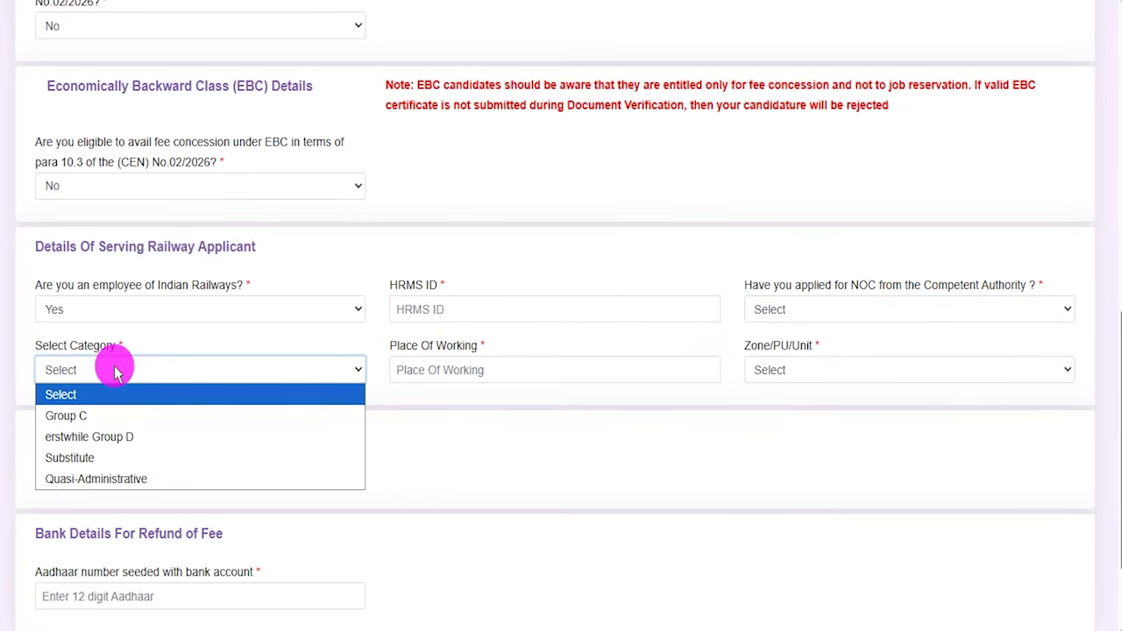
drag(422, 351, 469, 363)
click(646, 380)
click(782, 373)
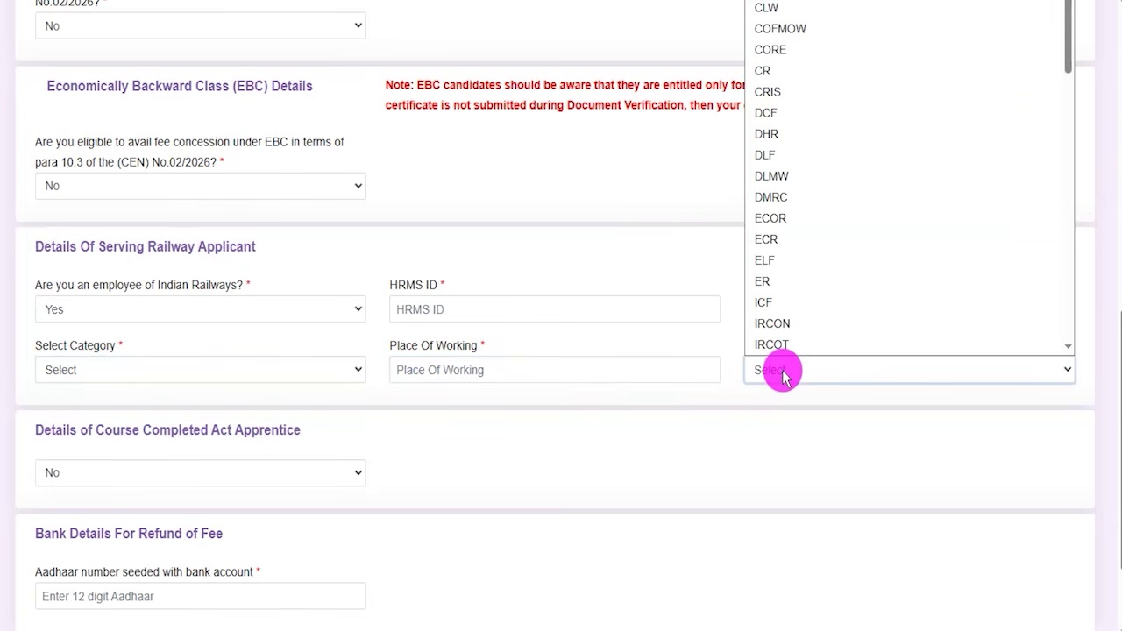
click(782, 373)
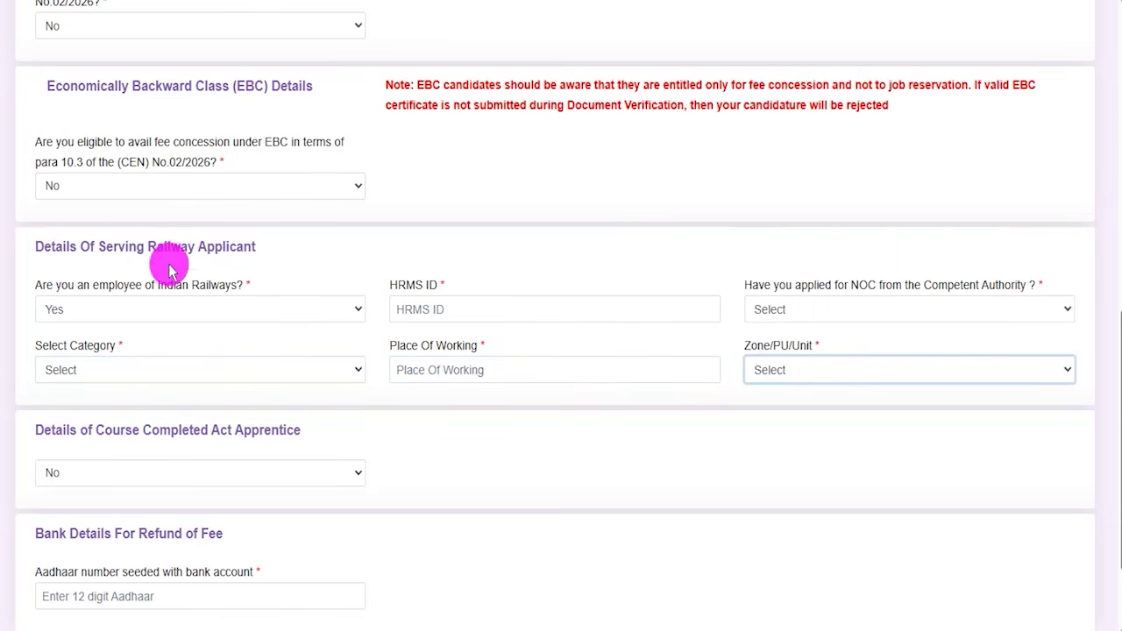
Highlight the Serving Railway Applicant heading and set the Indian Railways employee answer to No
drag(114, 249, 244, 249)
click(117, 305)
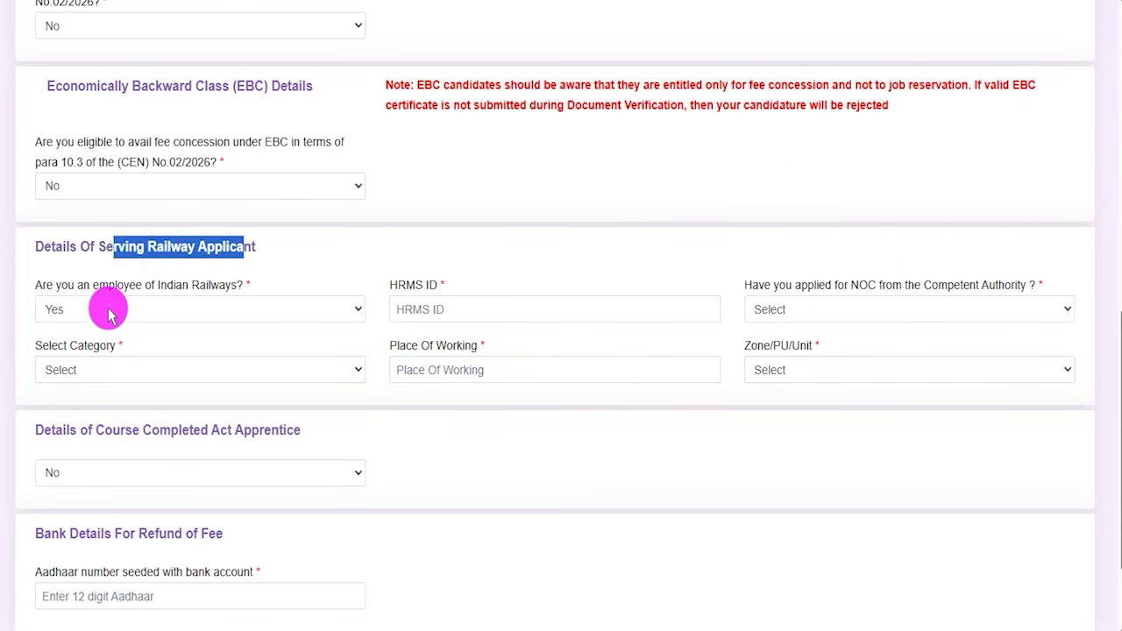
click(54, 375)
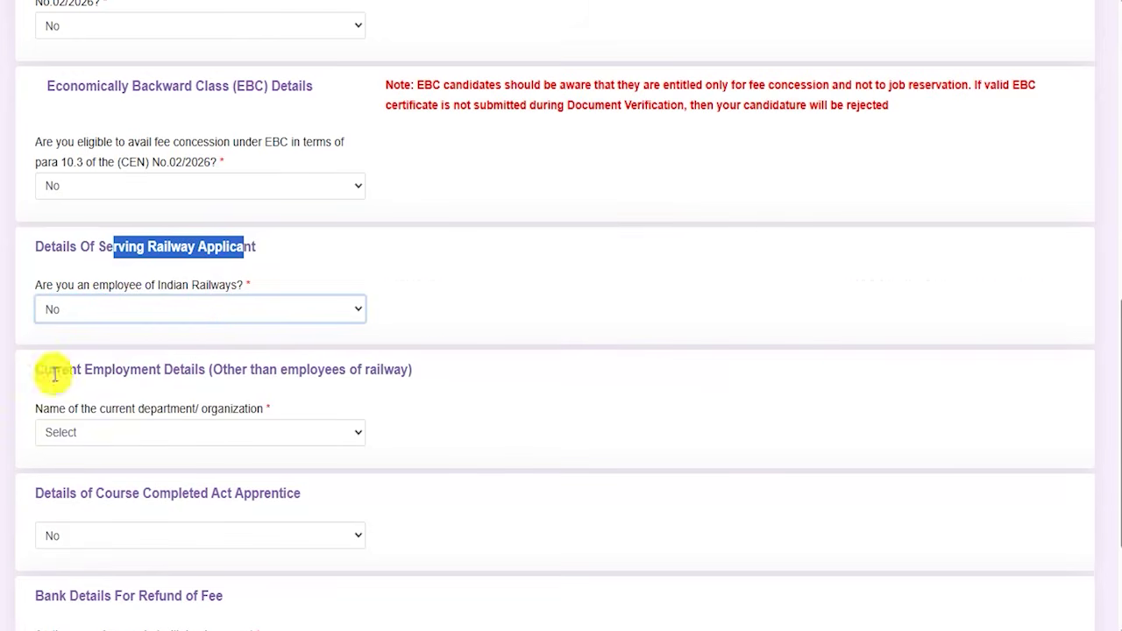
click(511, 330)
Highlight the Current Employment Details heading and choose Central Government as the current department or organization
scroll(497, 335, down, 3)
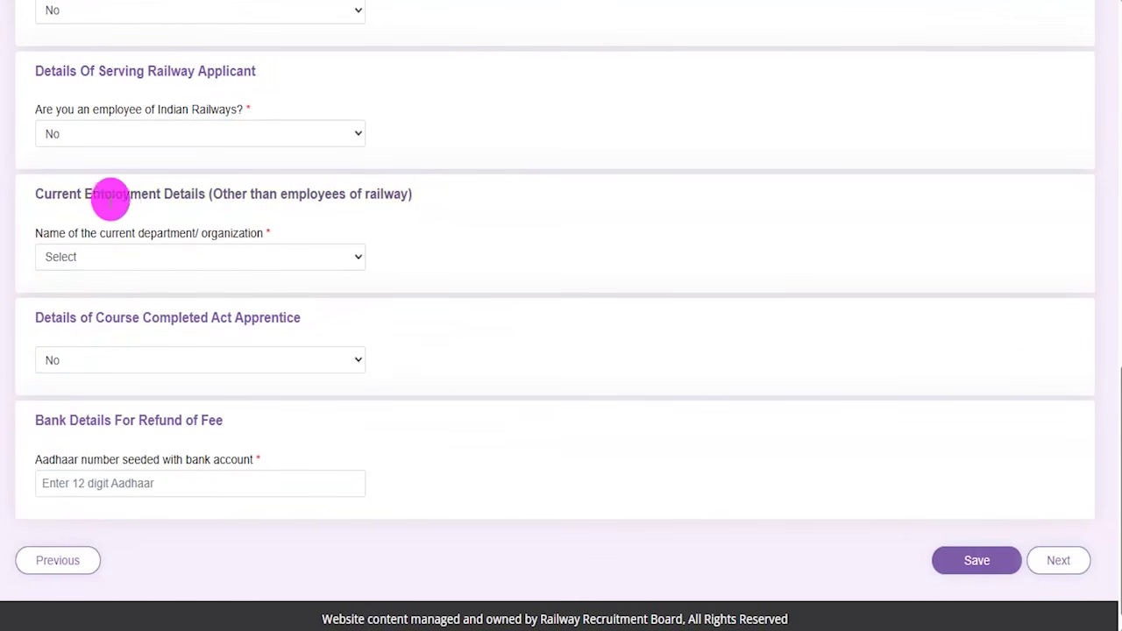
drag(65, 199, 356, 193)
click(164, 256)
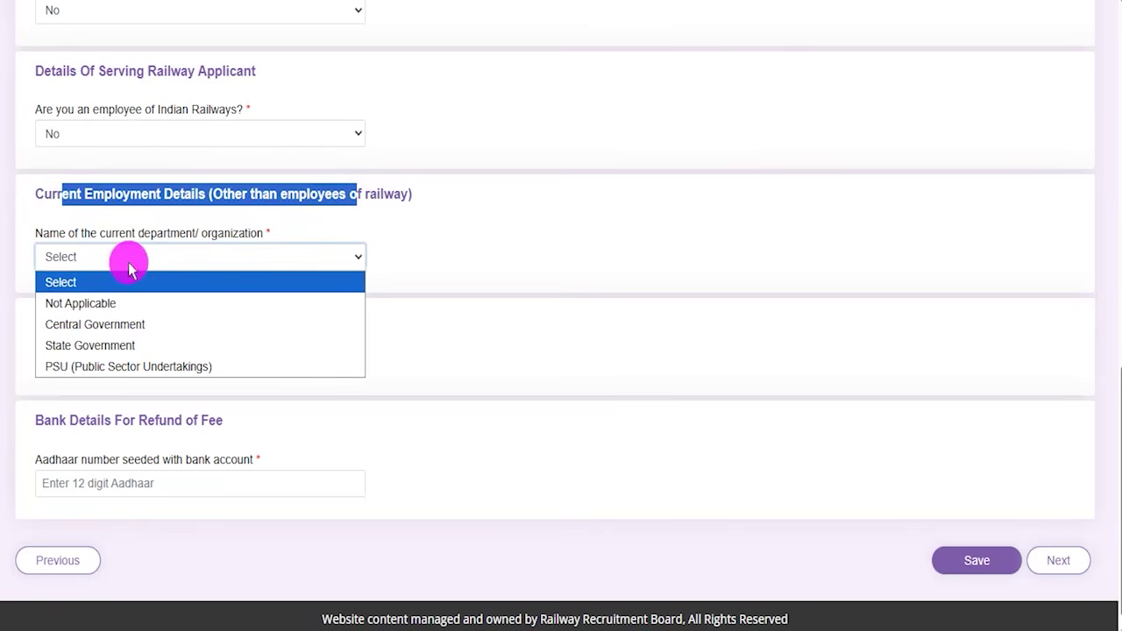
click(97, 325)
click(524, 384)
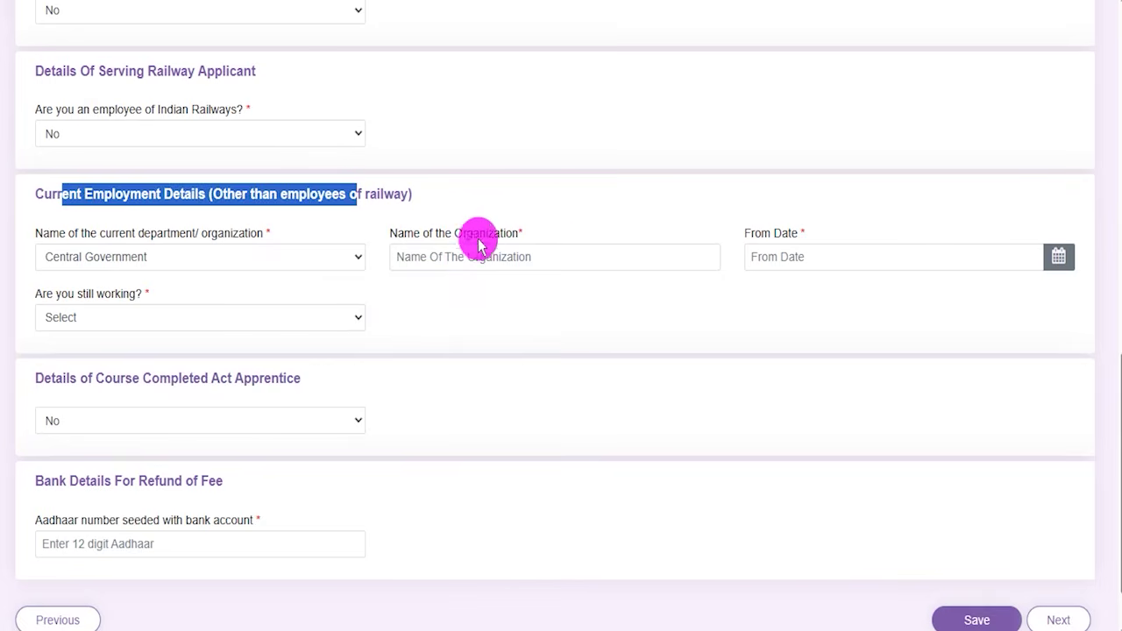
Review the organization name, From Date and still-working fields in Current Employment Details
click(526, 256)
click(1059, 259)
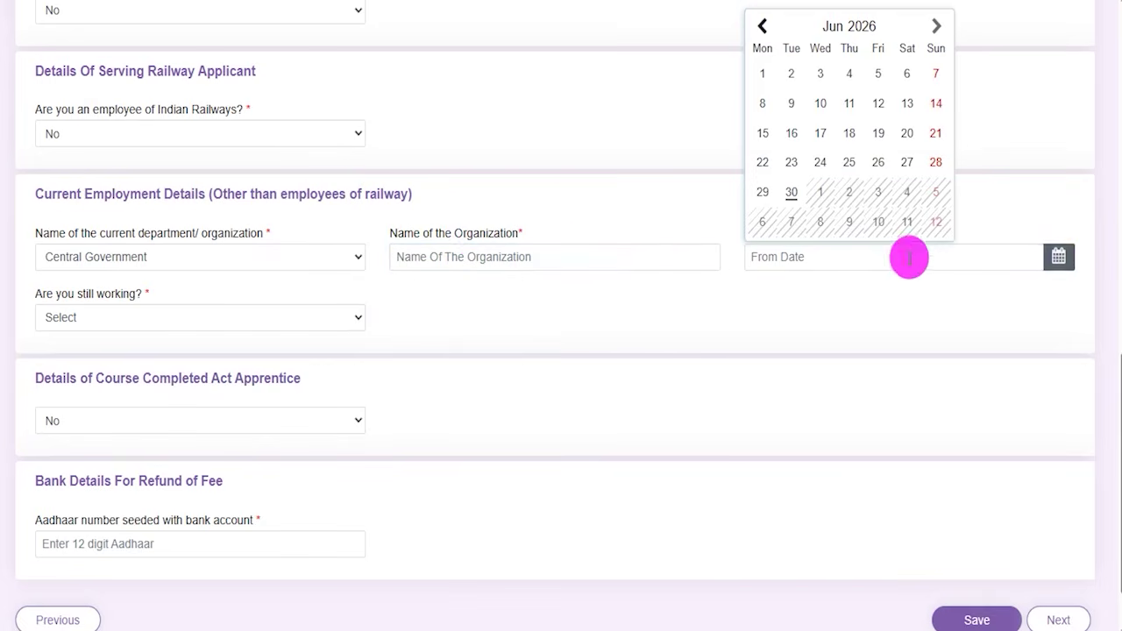
click(406, 300)
click(106, 323)
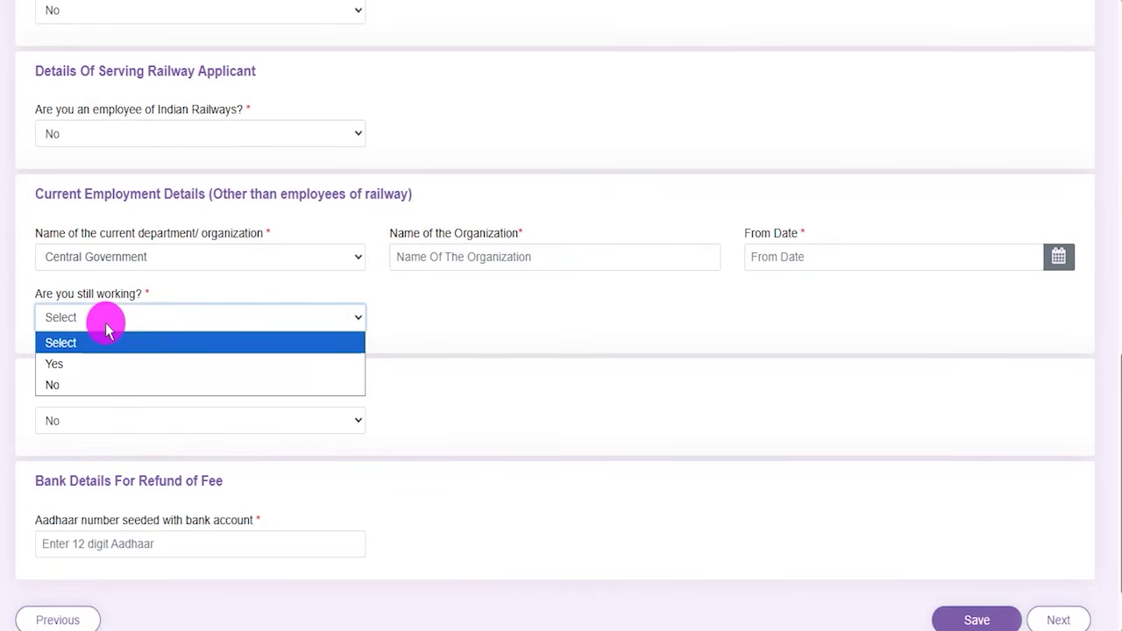
click(450, 334)
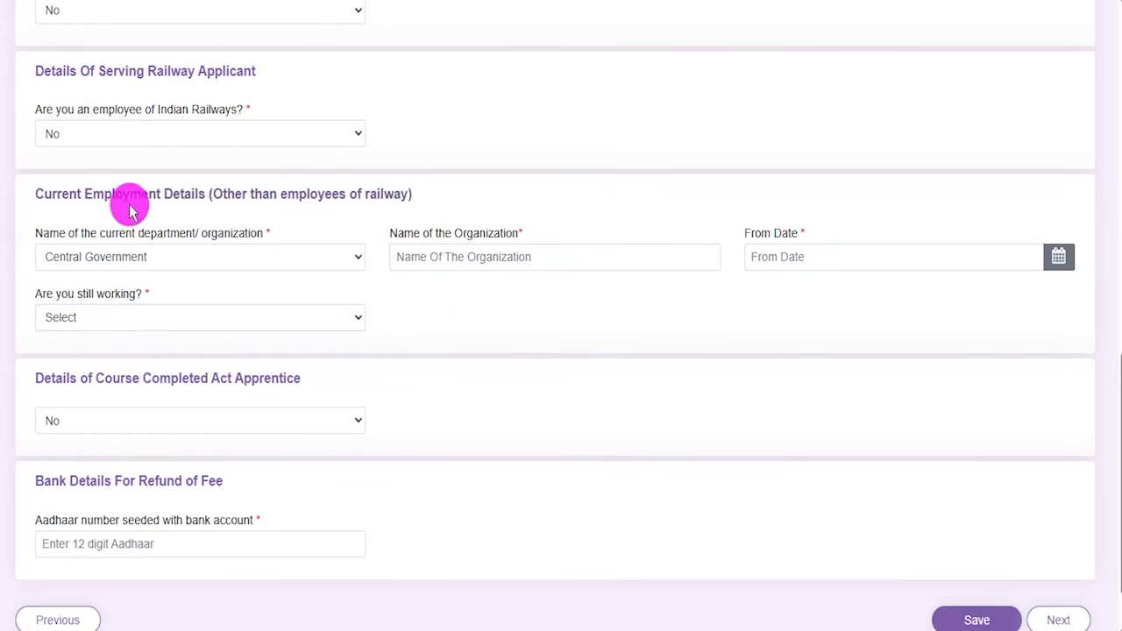
Set the current department or organization to Not Applicable in Current Employment Details
drag(103, 193, 222, 193)
click(134, 252)
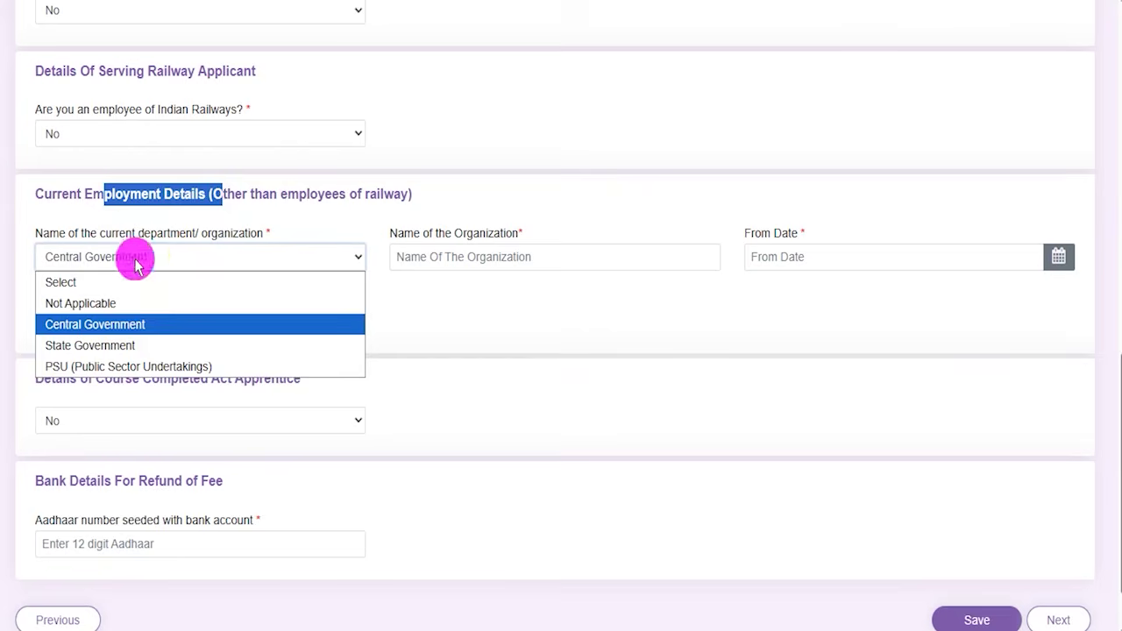
click(87, 304)
click(458, 276)
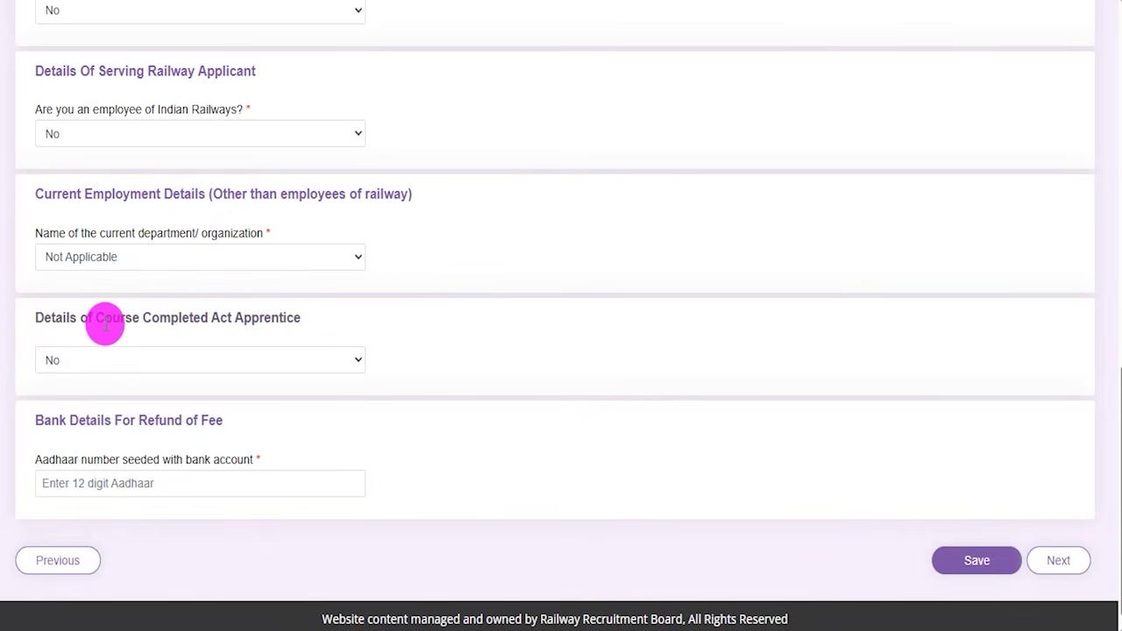
Highlight the Course Completed Act Apprentice heading and set its answer to Yes
drag(211, 321, 268, 317)
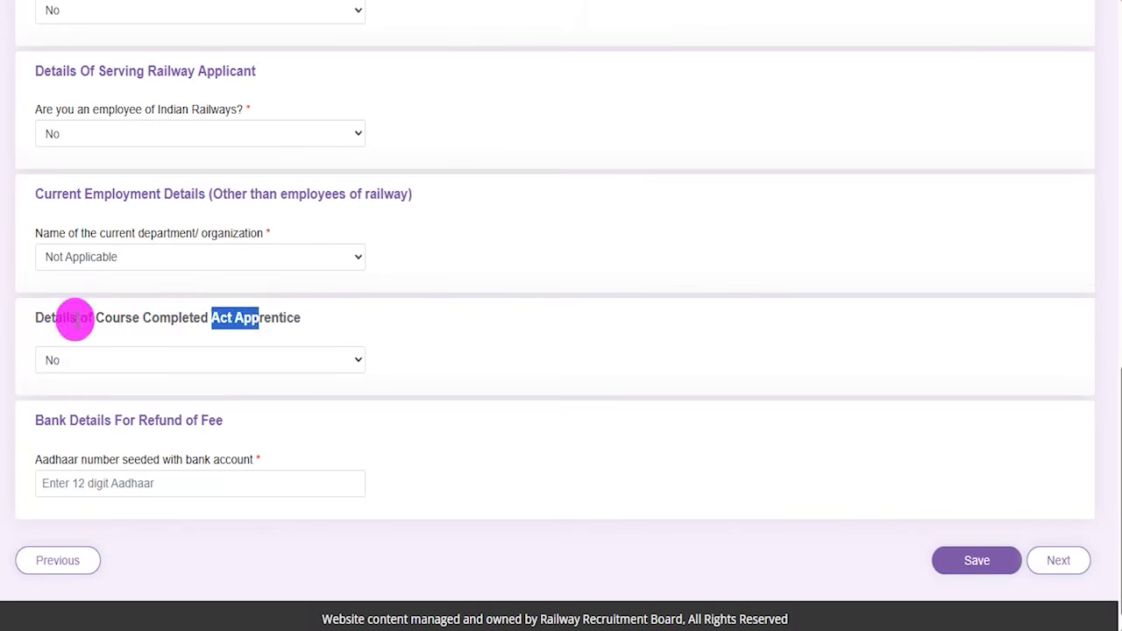
drag(75, 317, 132, 317)
click(60, 361)
click(61, 405)
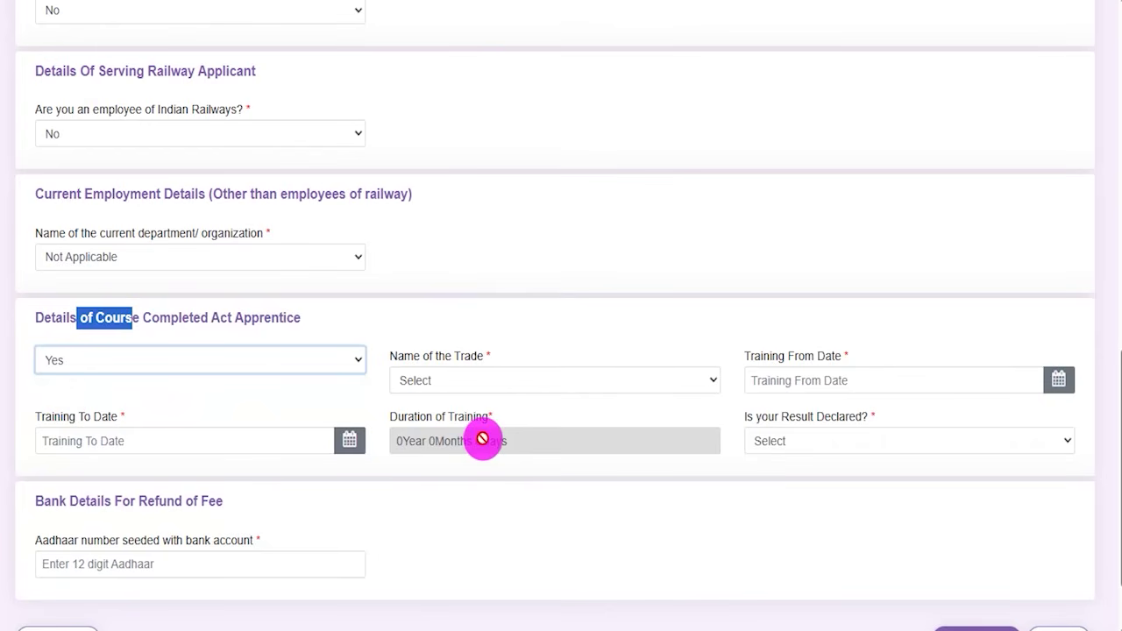
Review the trade, training from and to dates, and result-declared options in the Course Completed Act Apprentice section
click(500, 382)
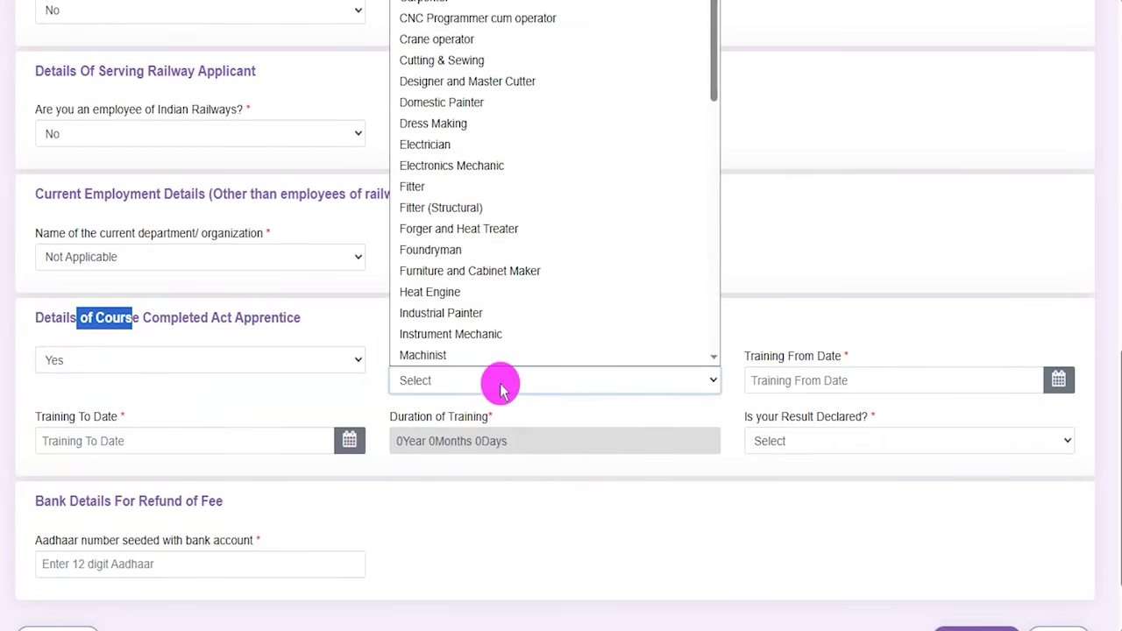
click(501, 383)
click(1058, 380)
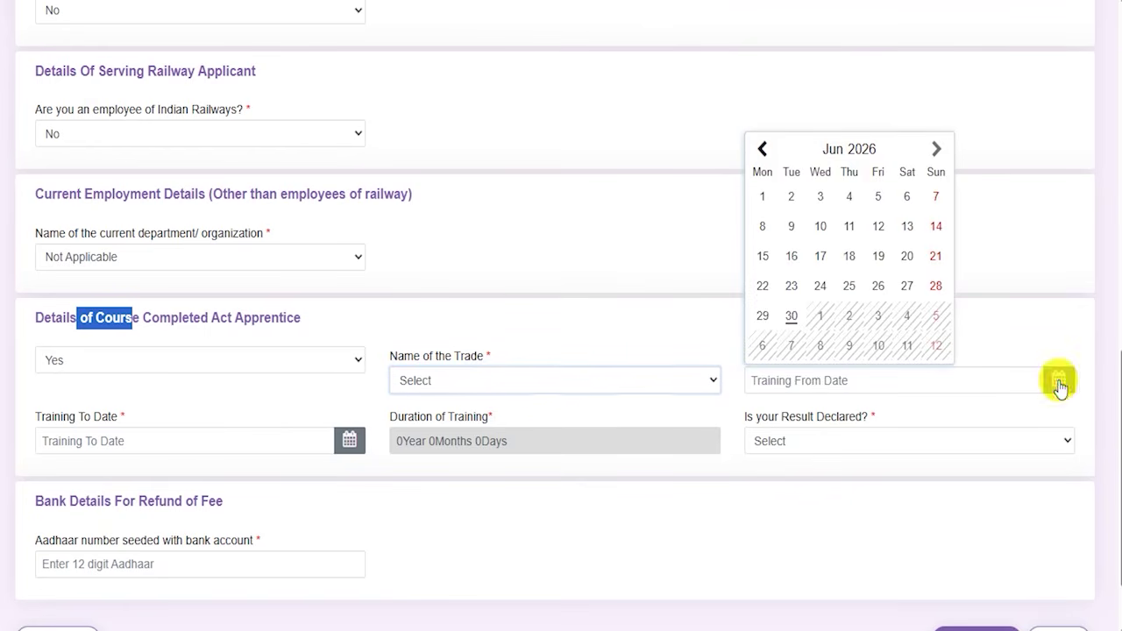
click(401, 500)
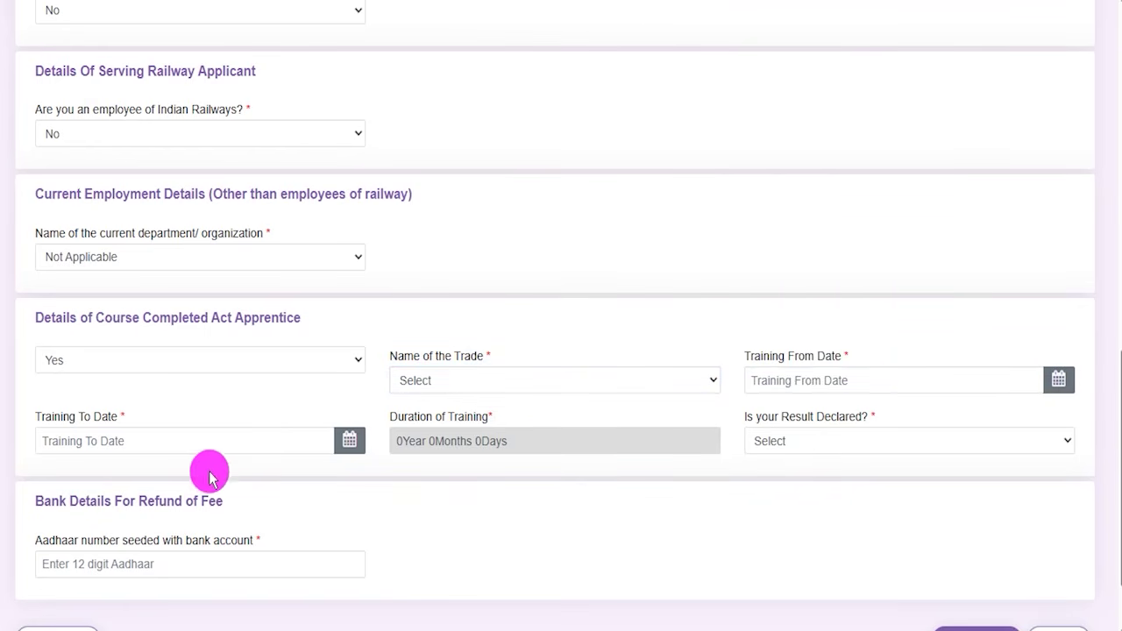
click(347, 443)
click(533, 509)
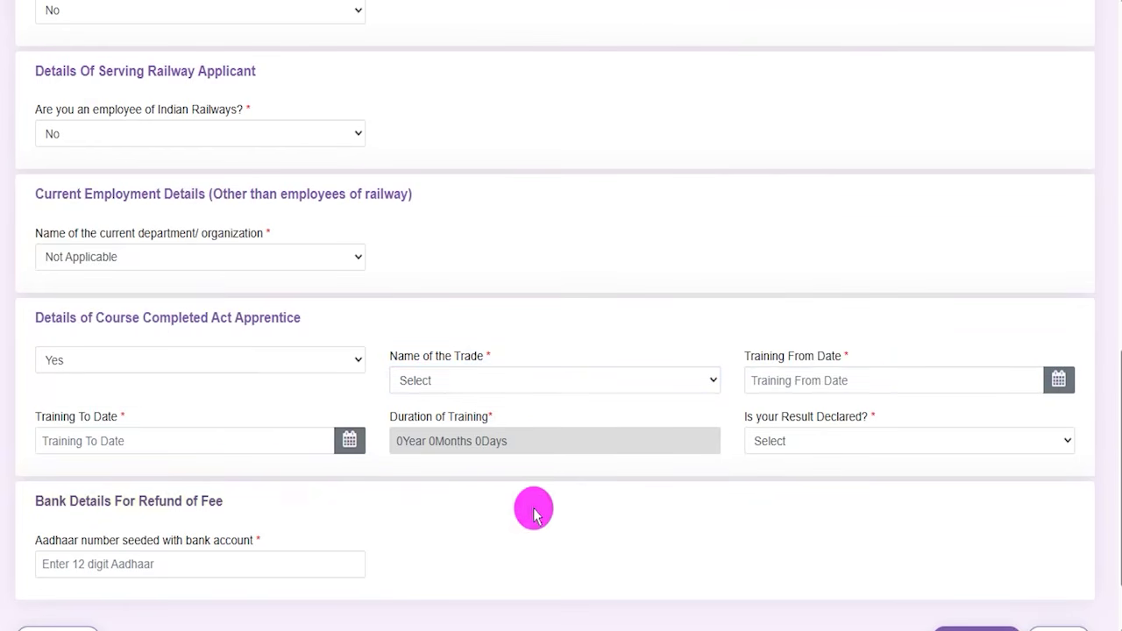
click(800, 452)
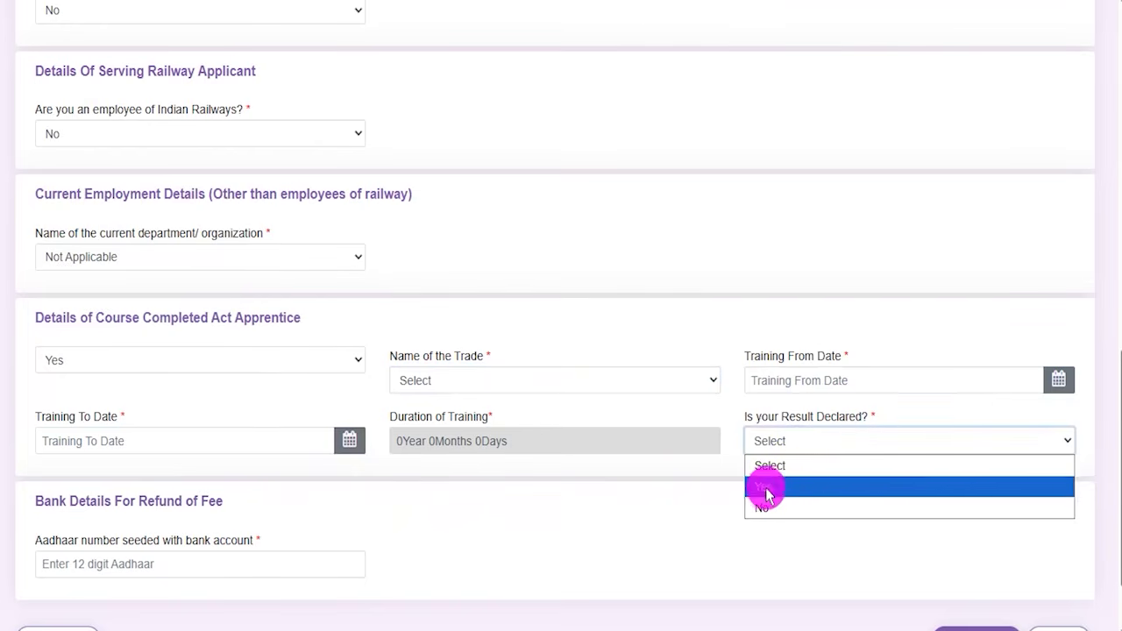
click(552, 501)
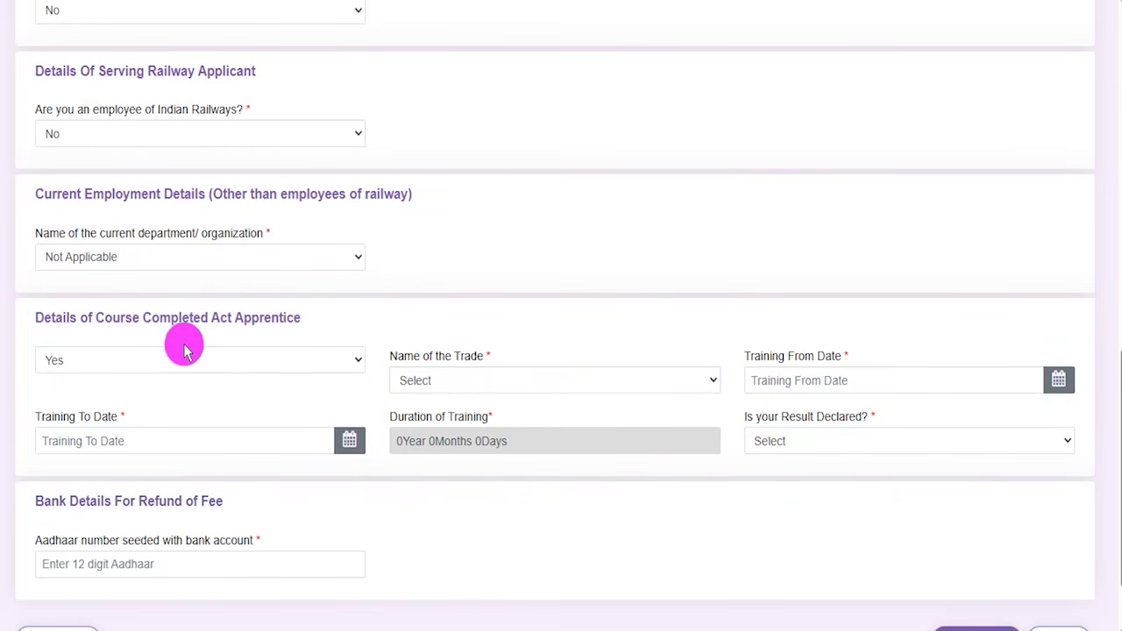
Highlight the words Act Apprentice in the heading and set the Course Completed Act Apprentice answer to No
drag(211, 320, 260, 318)
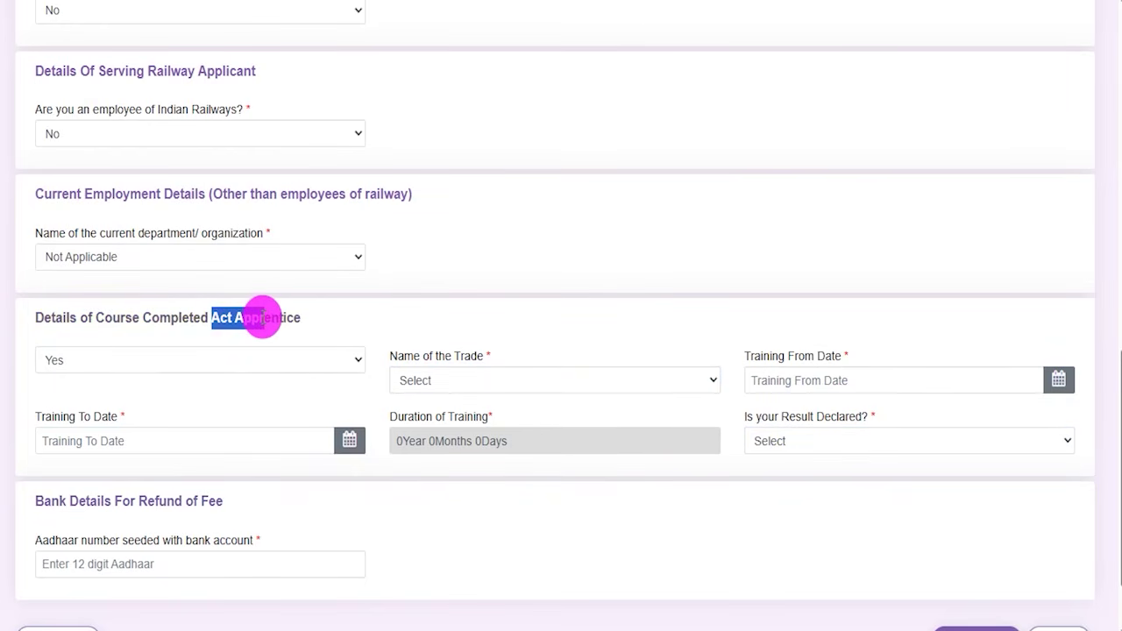
click(98, 362)
click(49, 413)
click(477, 374)
scroll(477, 374, down, 1)
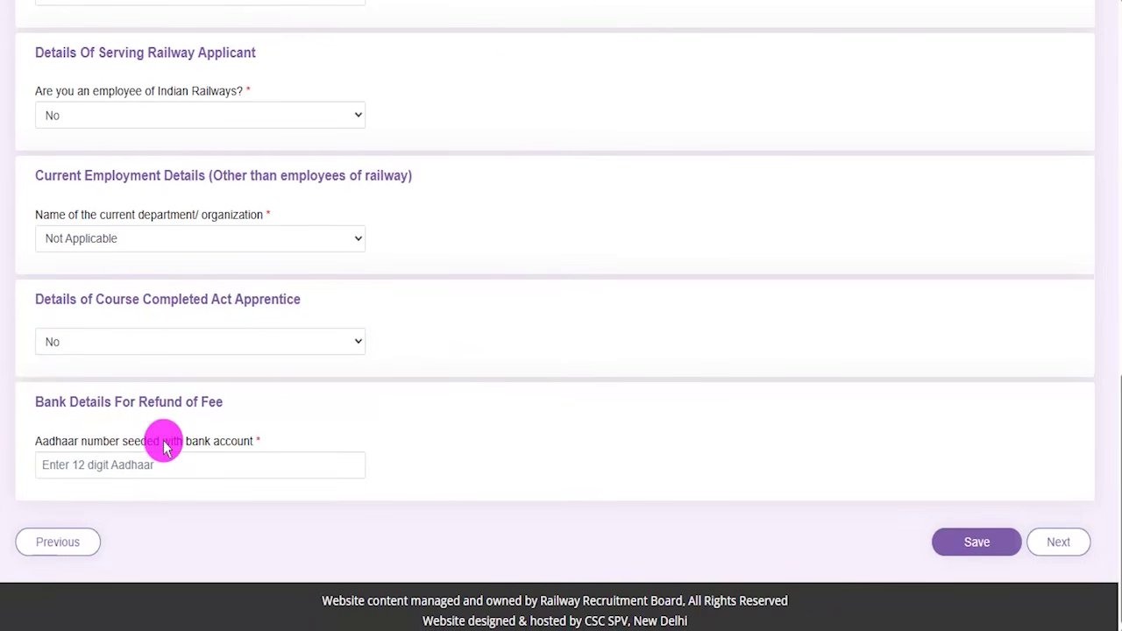
Highlight the Bank Details For Refund of Fee heading and draw a tick mark on the Aadhaar number field
drag(70, 401, 181, 402)
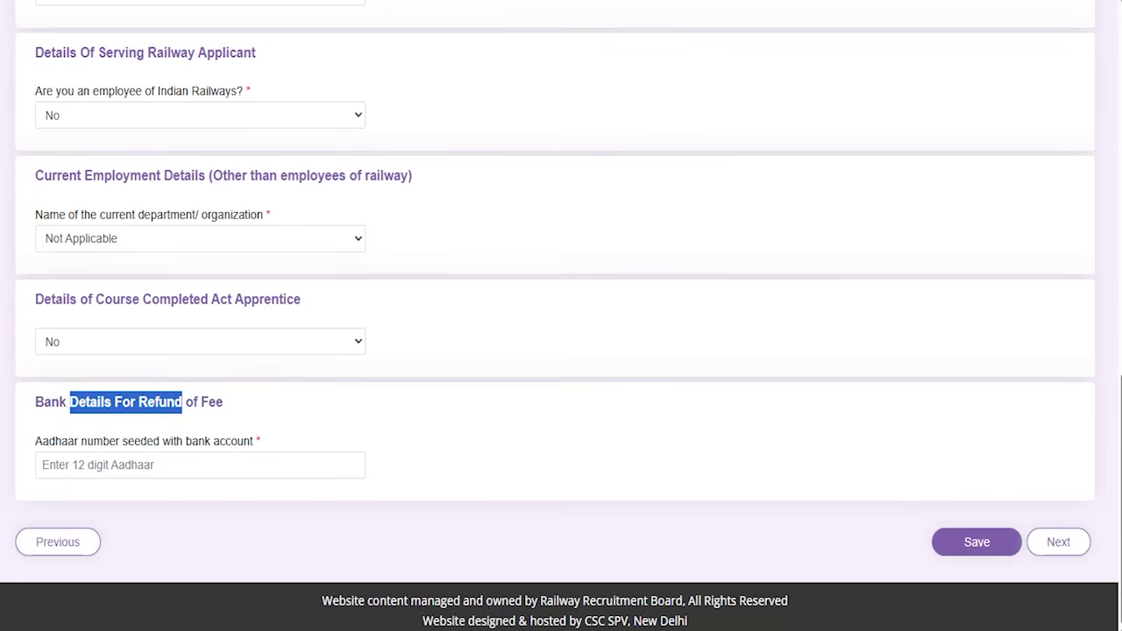
key(ctrl+2)
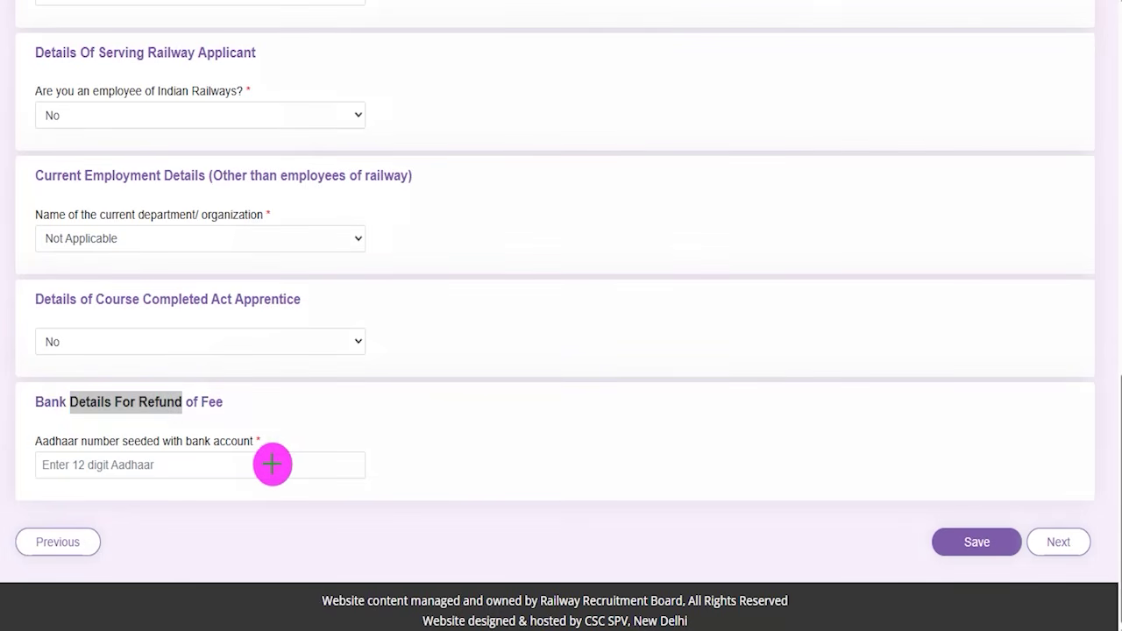
drag(272, 463, 320, 406)
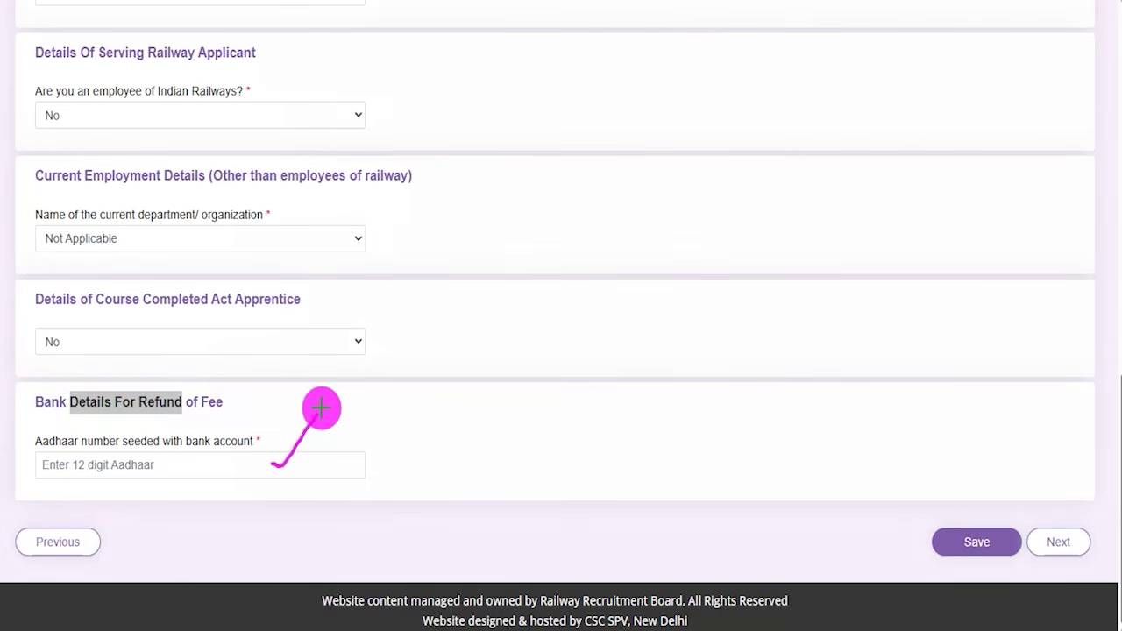
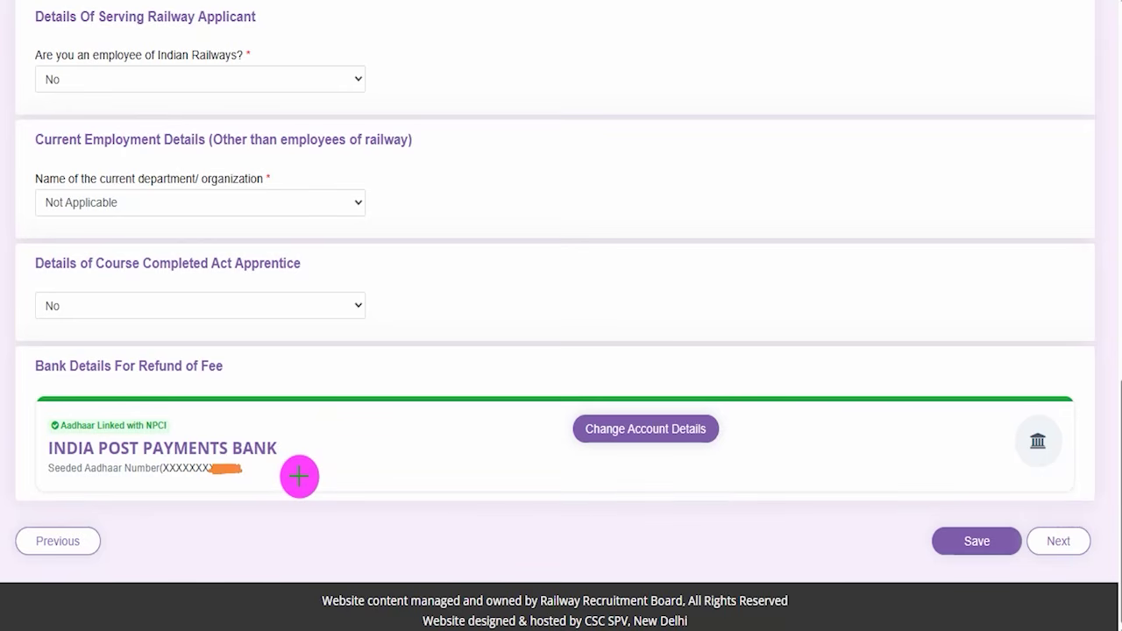
Annotate the bank details with a tick beside the linked bank, an underline below Change Account Details and an arrow to Save
drag(304, 475, 353, 436)
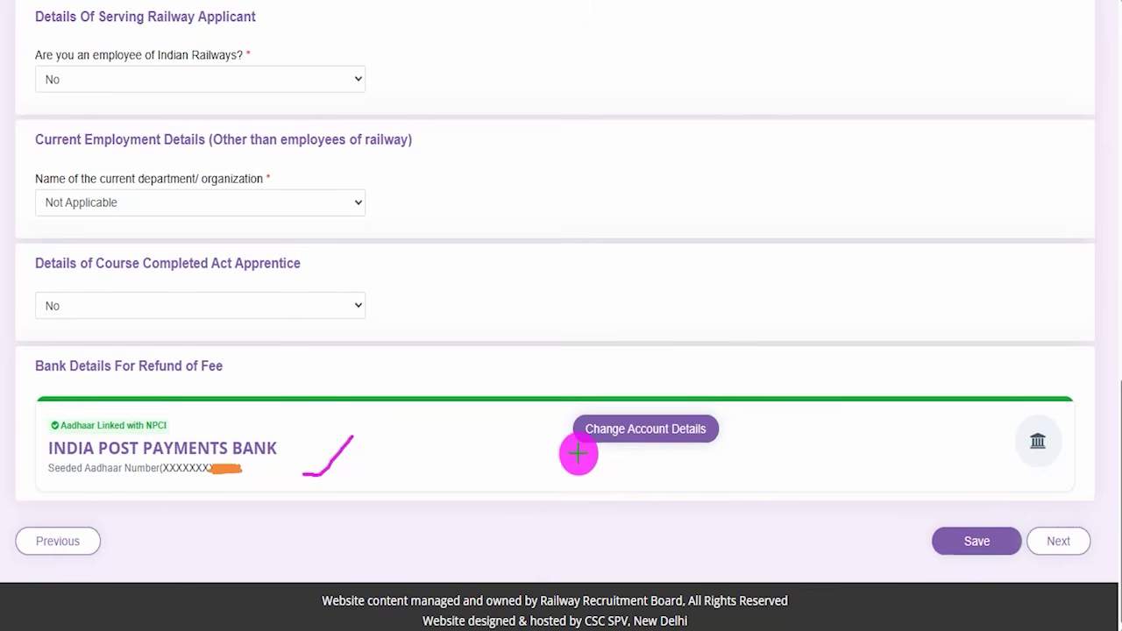
drag(573, 454, 693, 454)
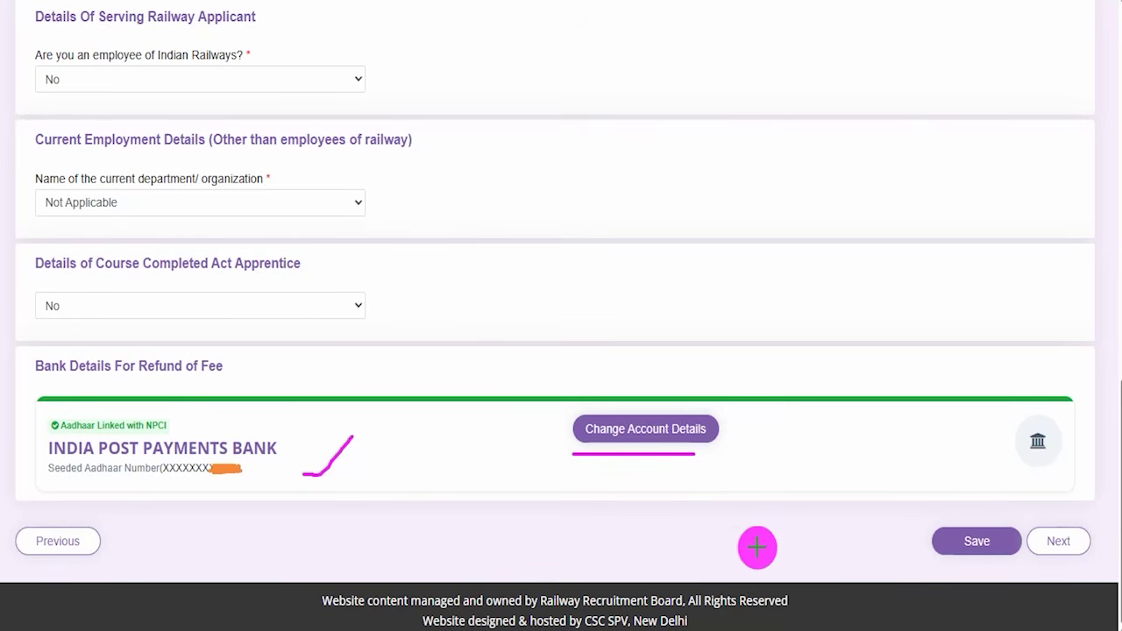
drag(644, 533, 921, 539)
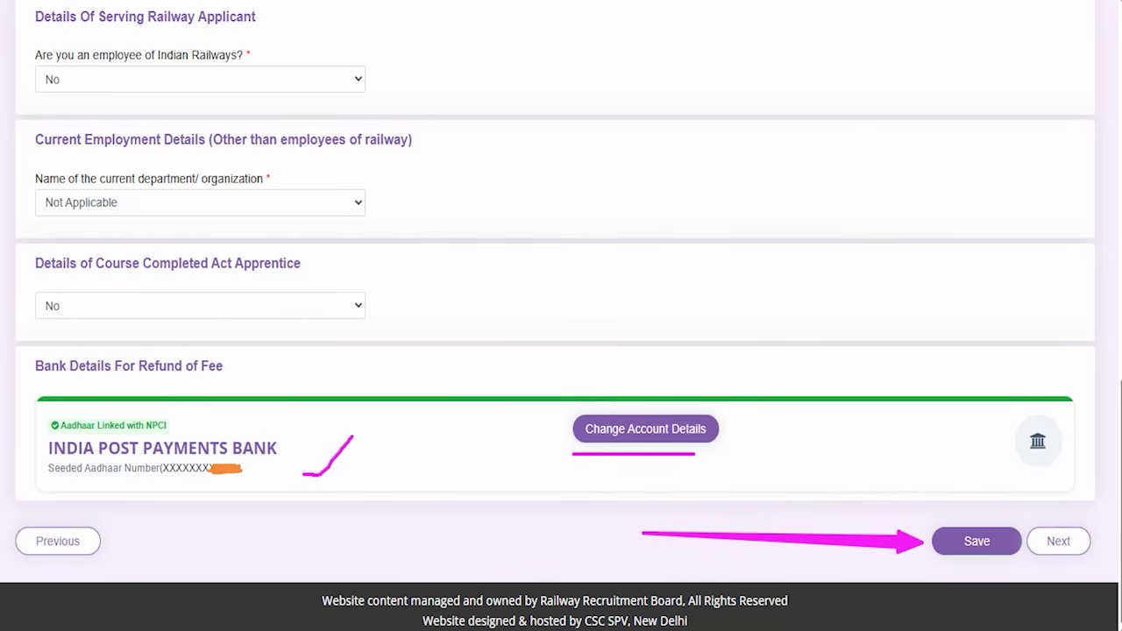
Draw an arrow to Next on the Other Details page and a tick mark at the Educational Qualification stage
drag(1096, 317, 1073, 533)
click(1072, 533)
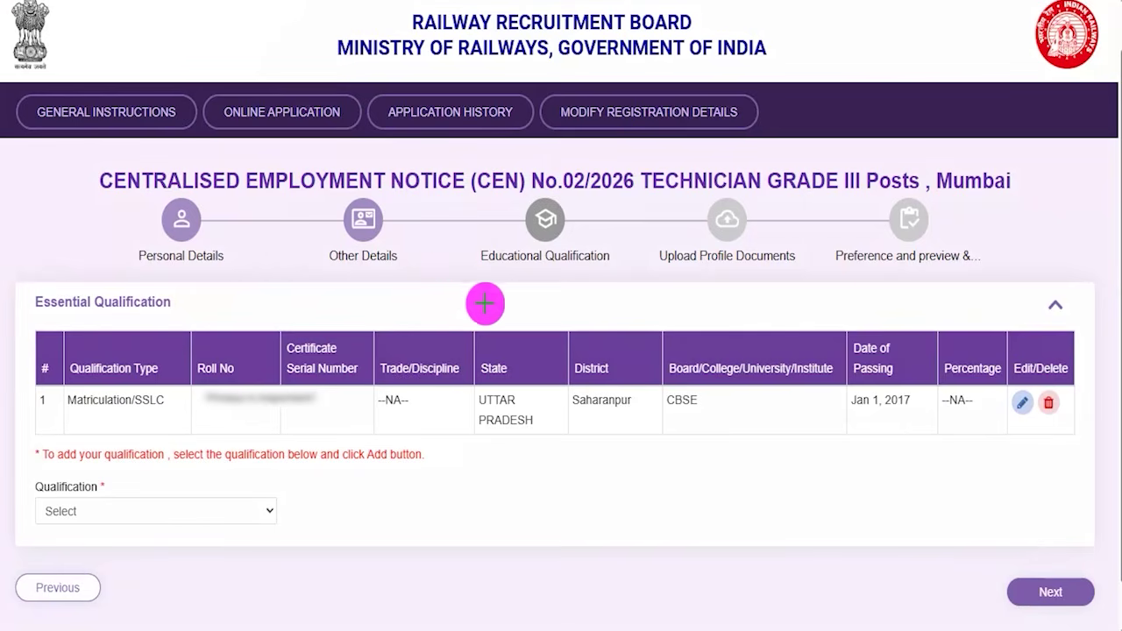
drag(511, 273, 574, 213)
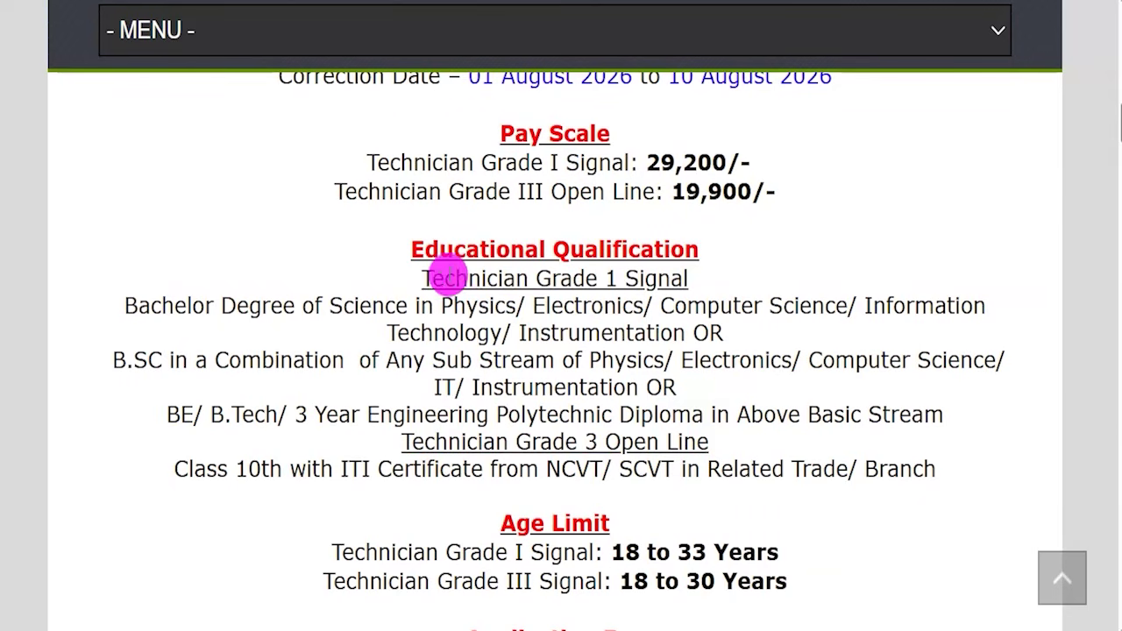
Highlight the Technician Grade 1 Signal degree, B.SC and engineering or diploma requirements in the post's Educational Qualification section
drag(444, 278, 681, 278)
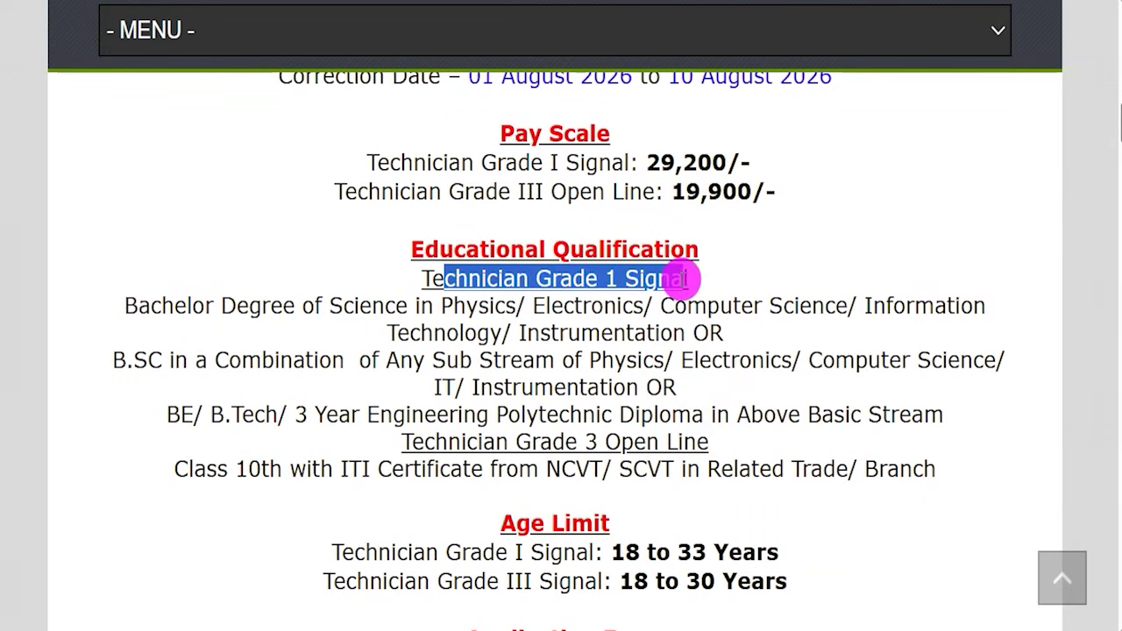
drag(138, 306, 373, 306)
drag(465, 306, 671, 334)
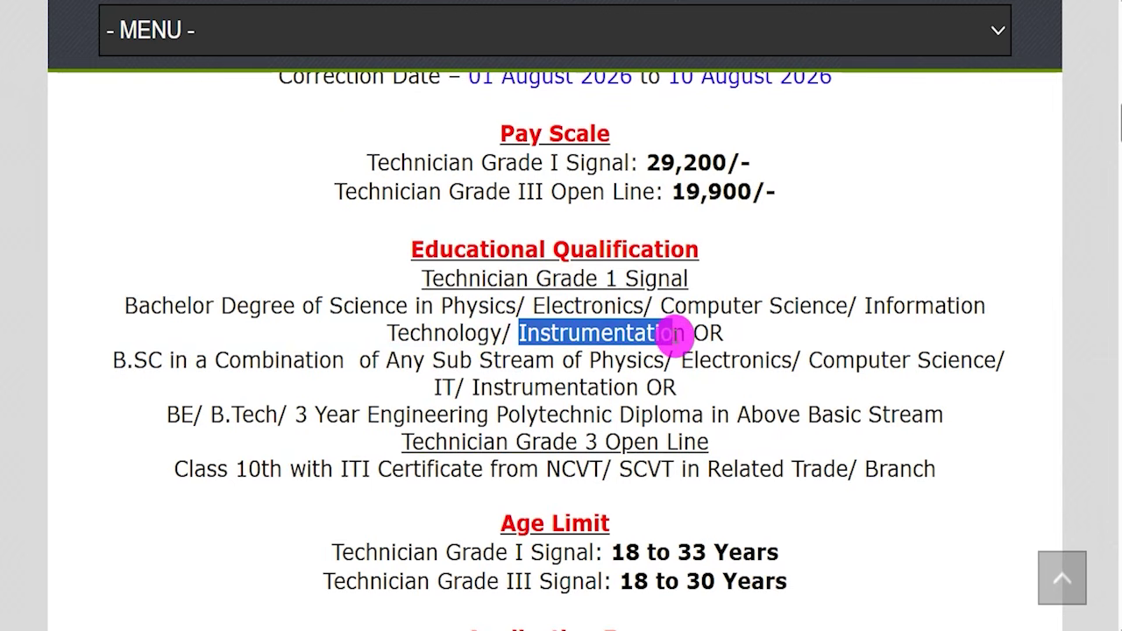
drag(133, 359, 344, 361)
drag(478, 306, 599, 333)
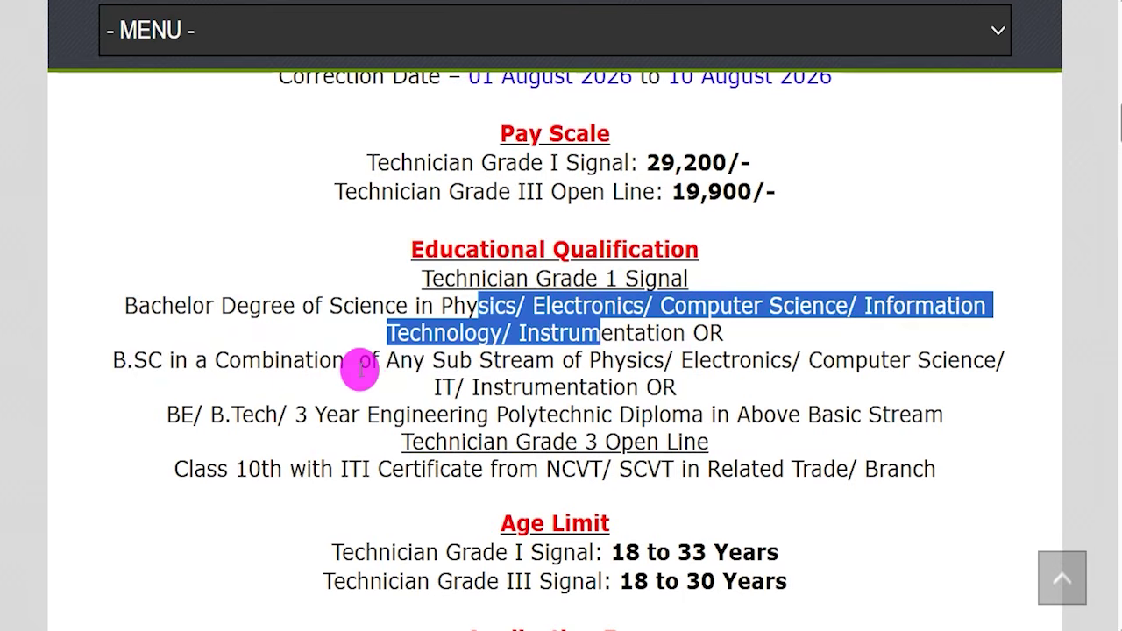
drag(179, 414, 653, 419)
drag(594, 306, 633, 332)
drag(468, 279, 659, 279)
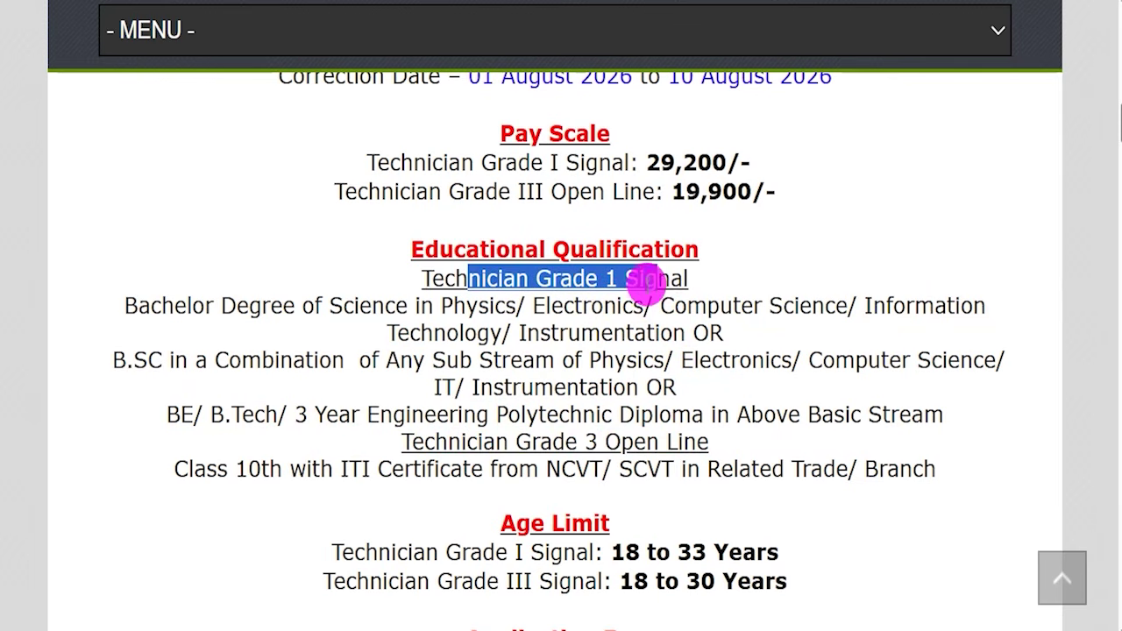
Highlight the Technician Grade 3 Open Line heading and its Class 10th with ITI certificate requirement
drag(436, 442, 646, 438)
click(207, 470)
drag(207, 470, 605, 470)
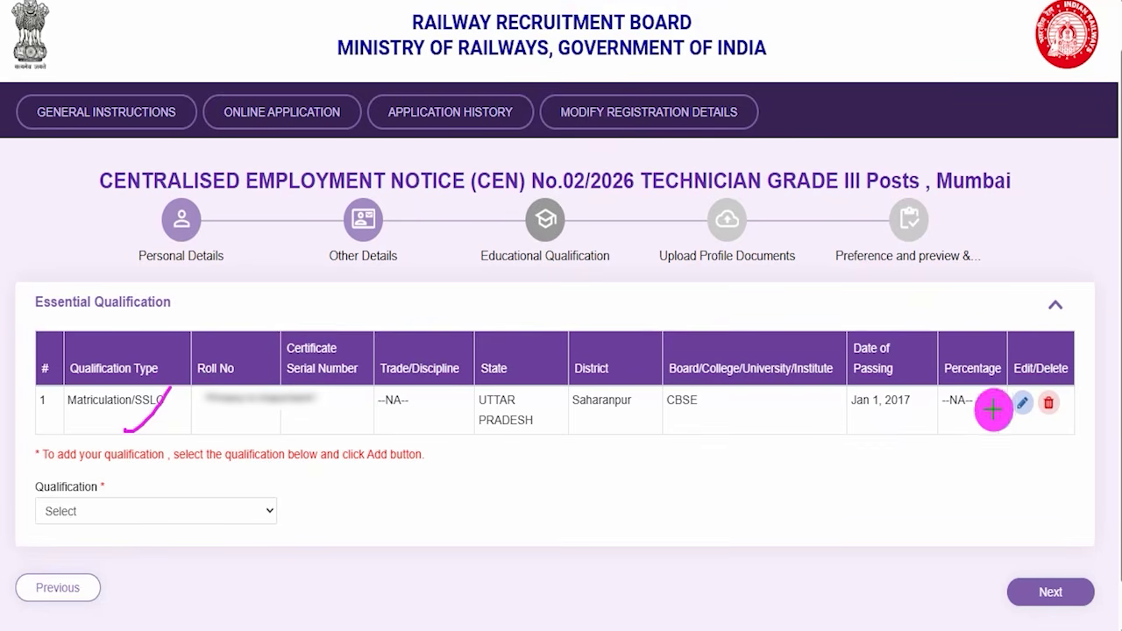
Mark the edit and delete controls of the matriculation entry and select Matriculation/SSLC as the qualification
drag(1004, 382, 1035, 423)
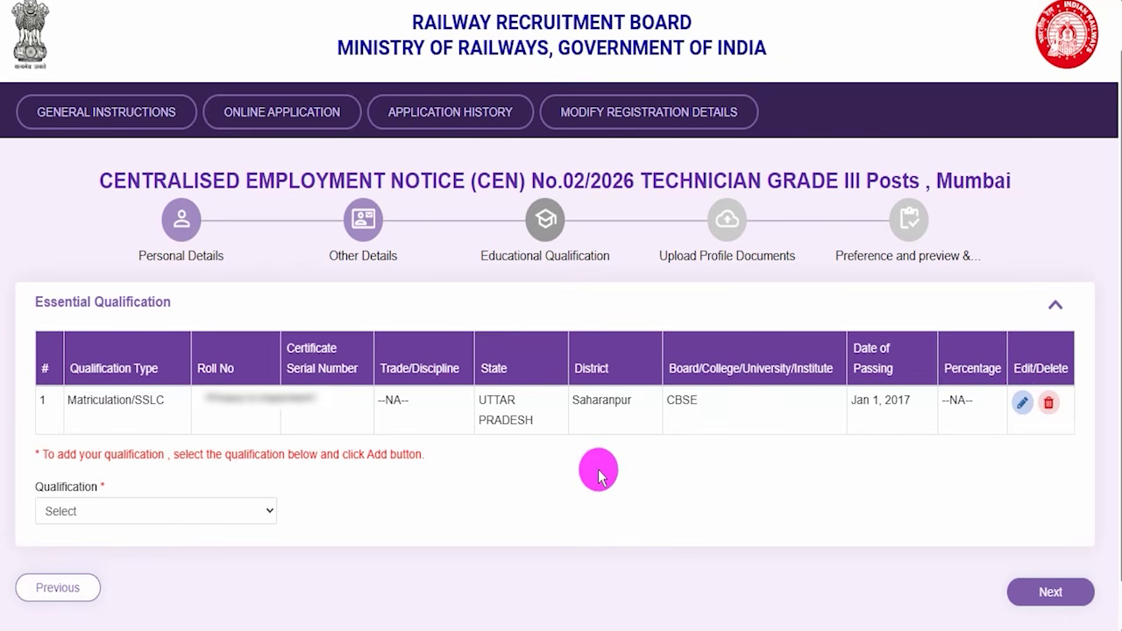
click(97, 514)
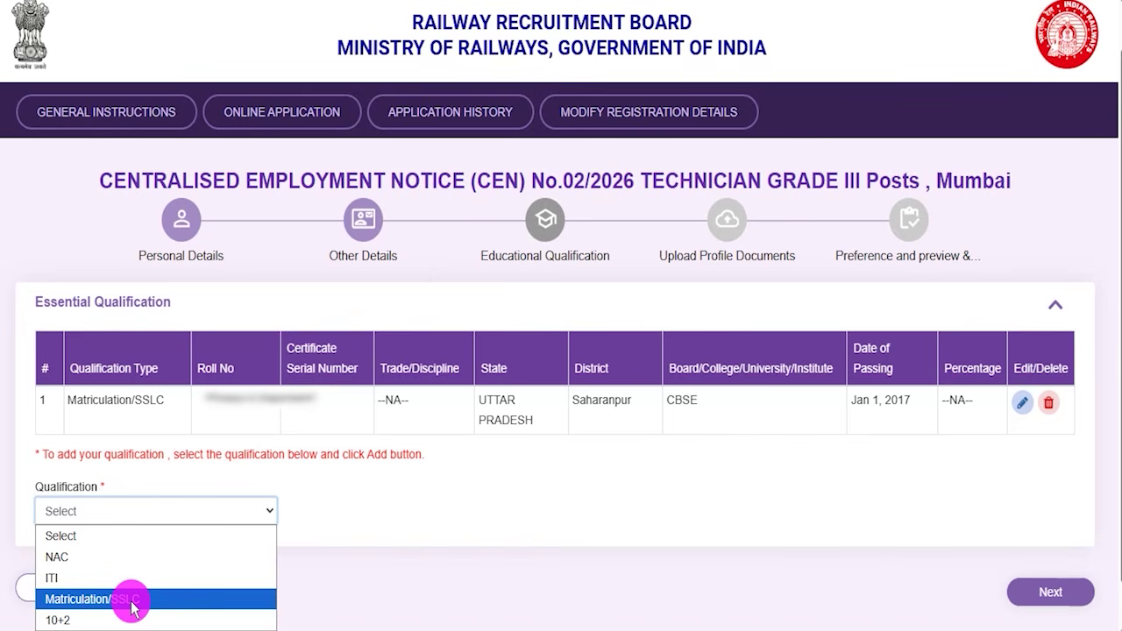
click(92, 598)
scroll(372, 487, down, 2)
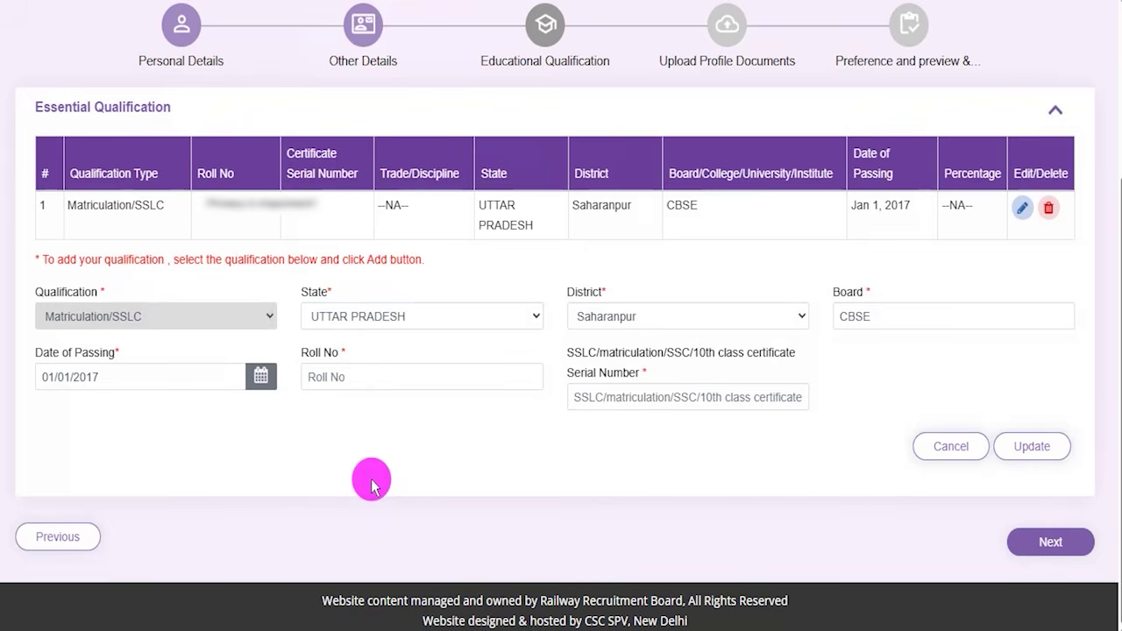
Review the State, District and Board fields of the Matriculation/SSLC qualification
click(357, 320)
click(358, 320)
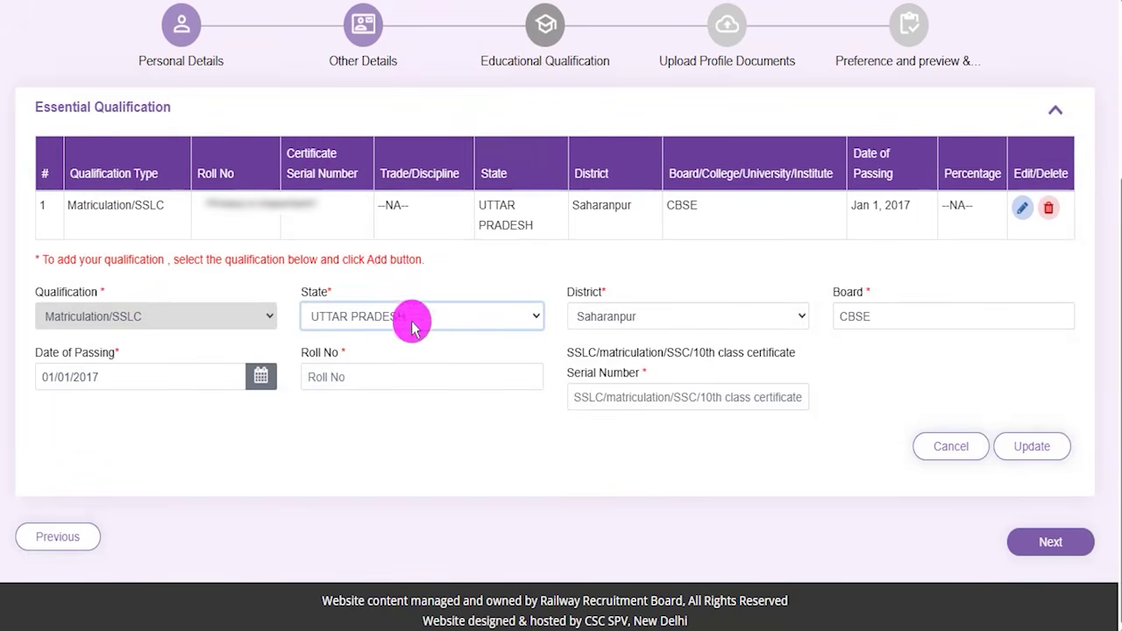
click(610, 325)
click(609, 325)
click(882, 317)
drag(884, 318, 171, 370)
Review the Date of Passing calendar, Roll No and 10th class certificate serial number fields
click(204, 386)
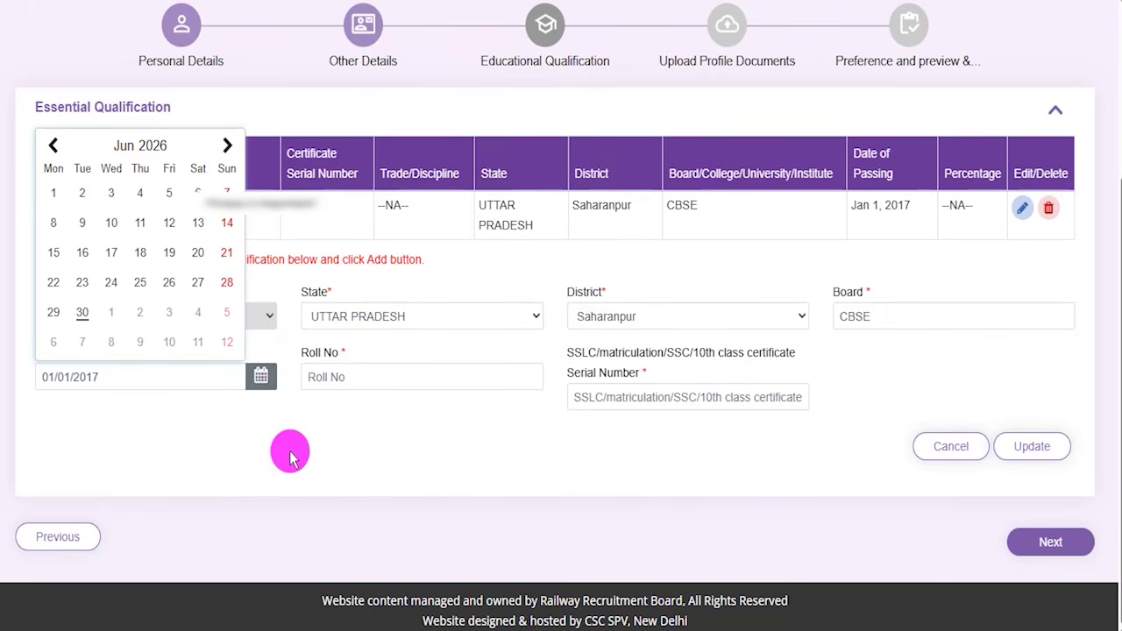
drag(147, 248, 339, 351)
click(333, 377)
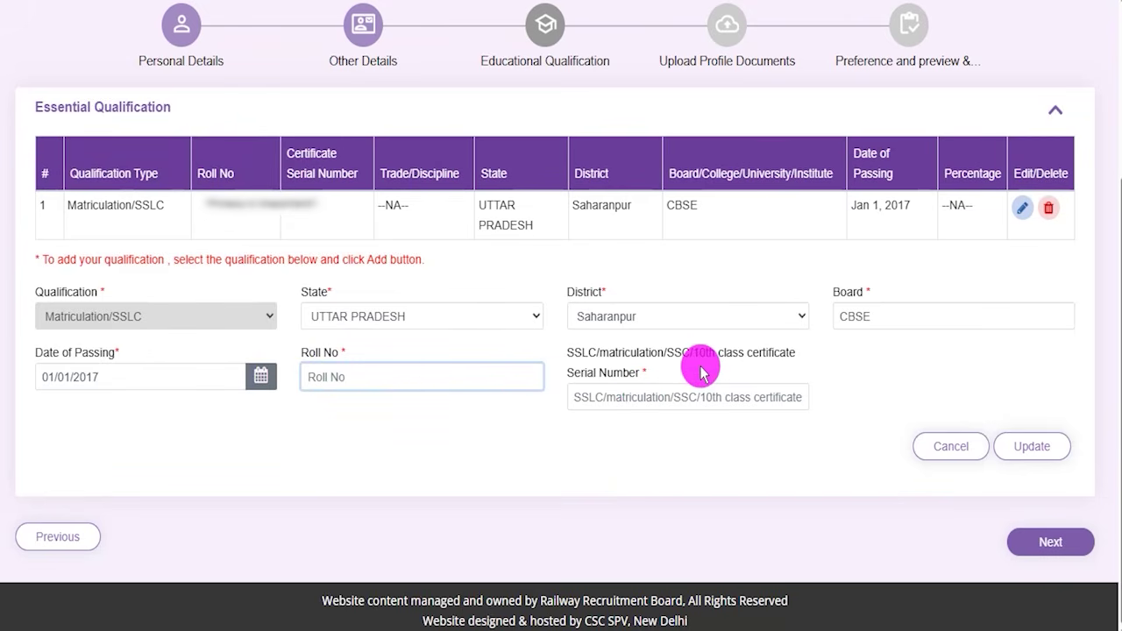
click(635, 400)
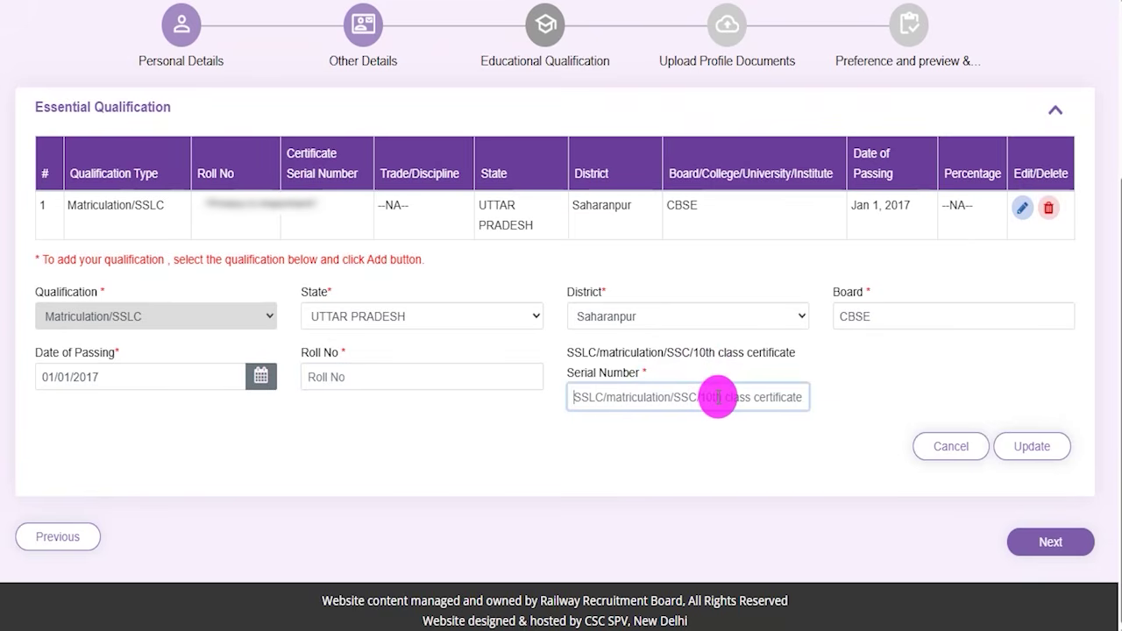
Draw a tick mark on the certificate serial number field and an arrow to Update for the matriculation entry
drag(594, 396, 649, 353)
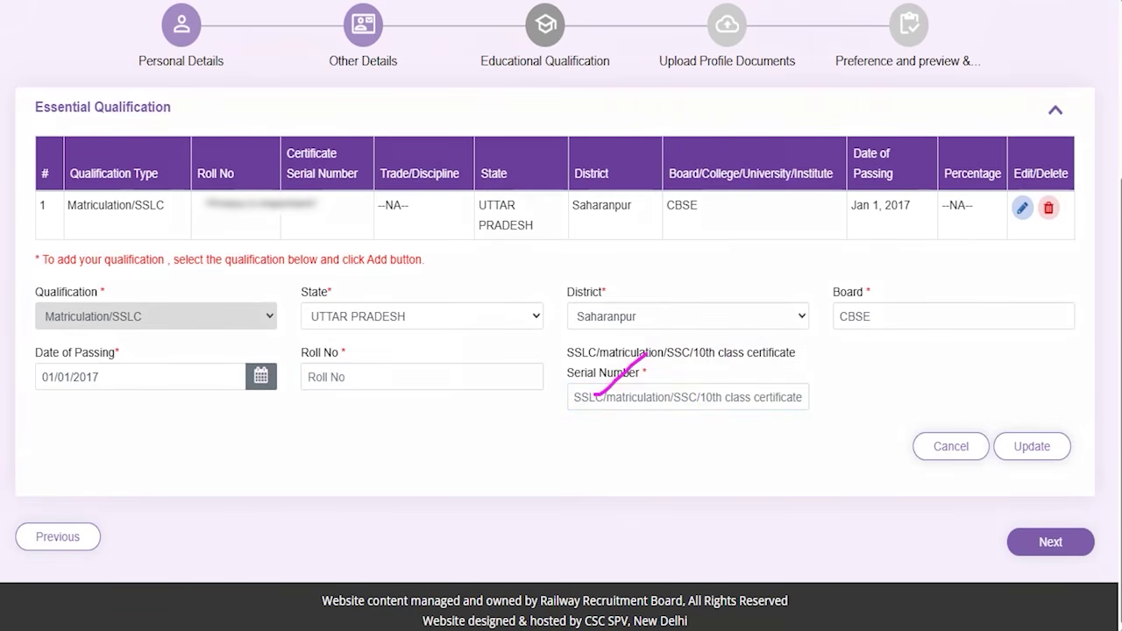
drag(1094, 299, 1046, 430)
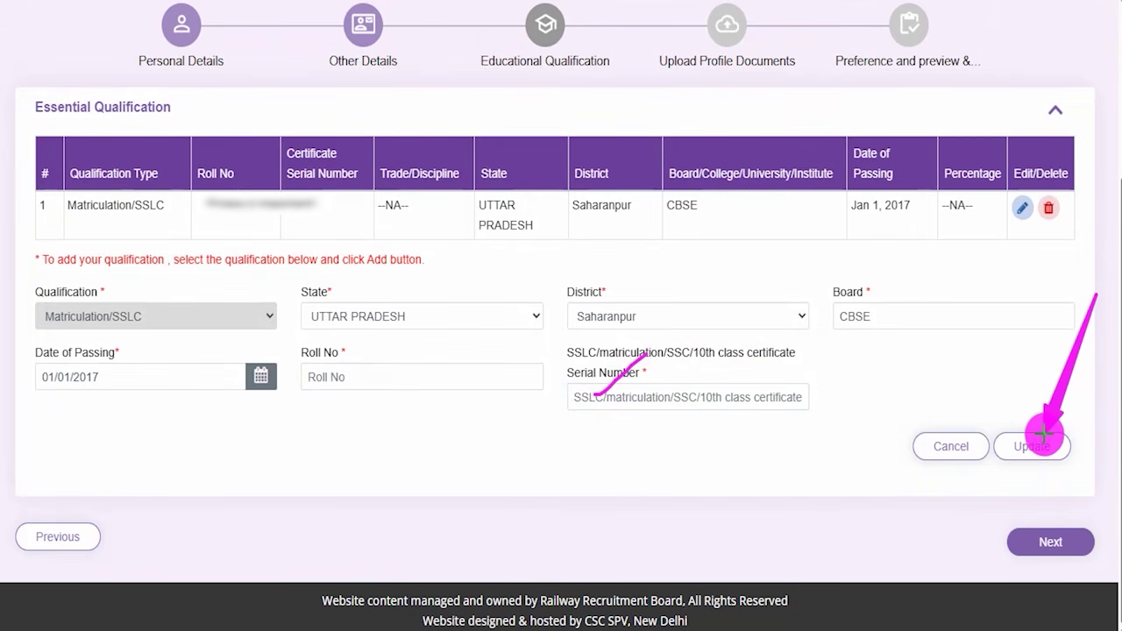
click(1043, 435)
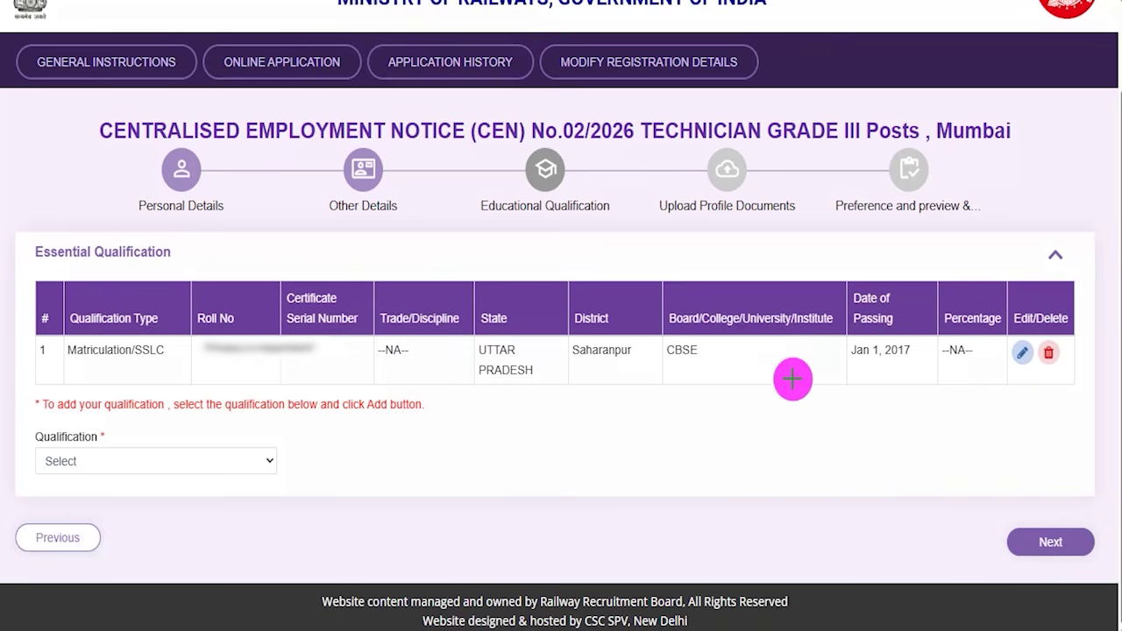
Mark the matriculation entry and try a 10+2 qualification with Physics and Mathematics as the discipline
drag(710, 369, 799, 306)
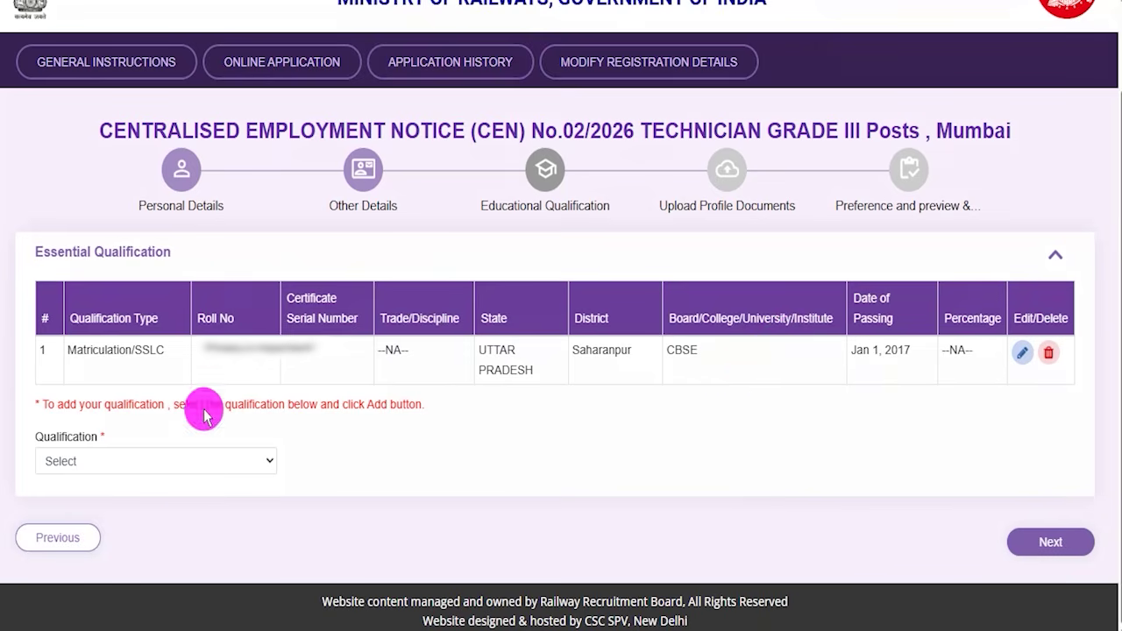
click(158, 461)
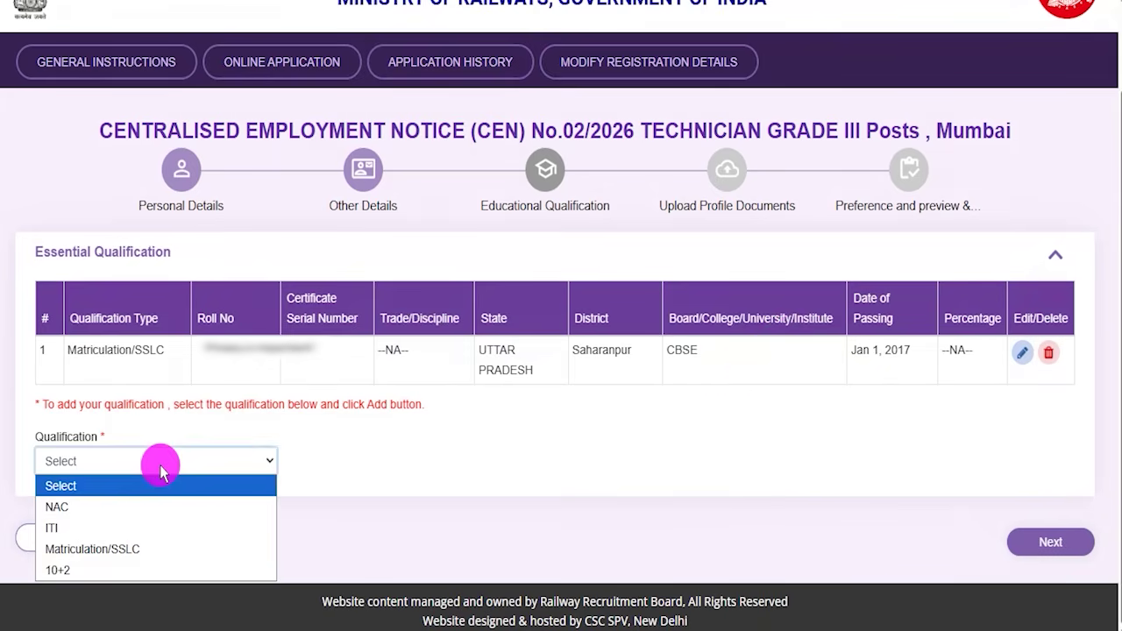
click(75, 571)
click(447, 463)
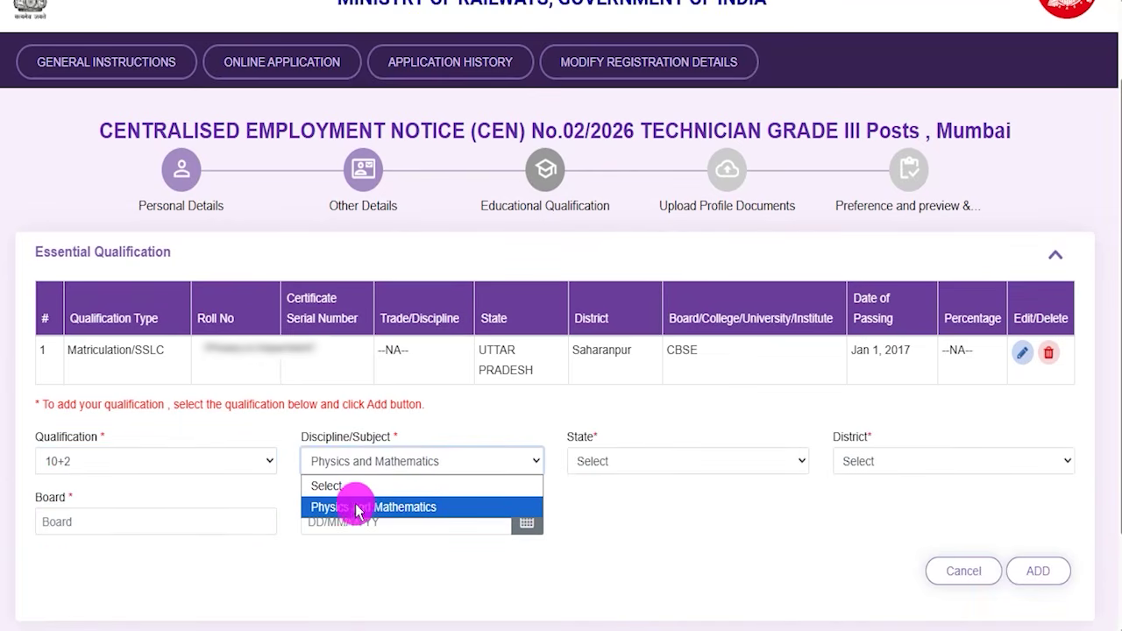
click(397, 509)
Choose KARNATAKA as the state for the 10+2 qualification and look through its district list
click(625, 465)
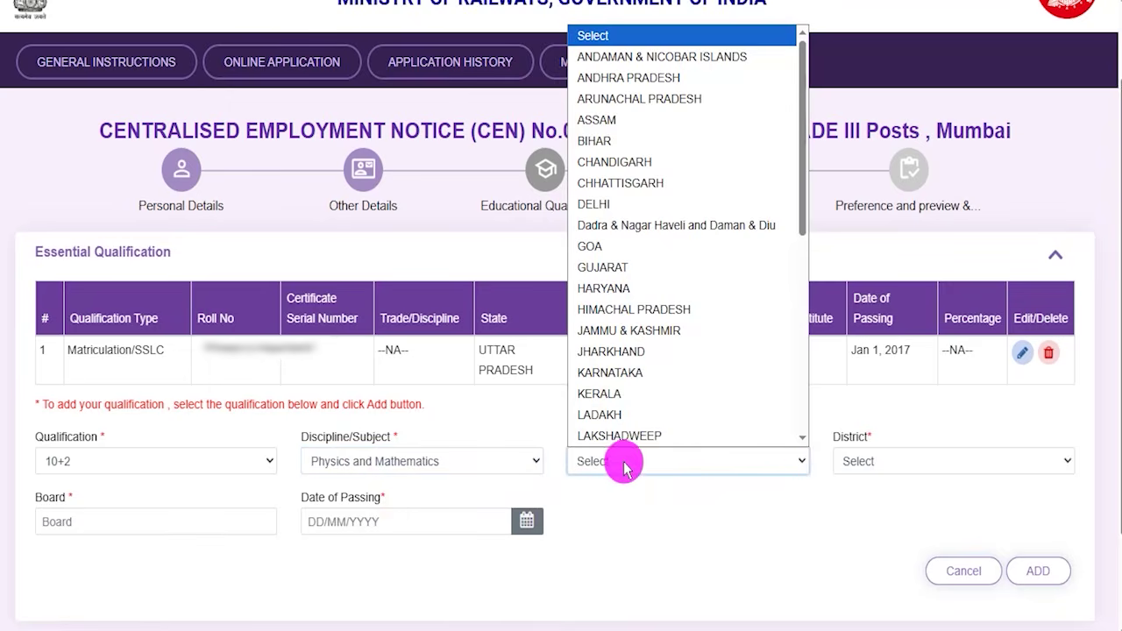
click(863, 462)
click(609, 462)
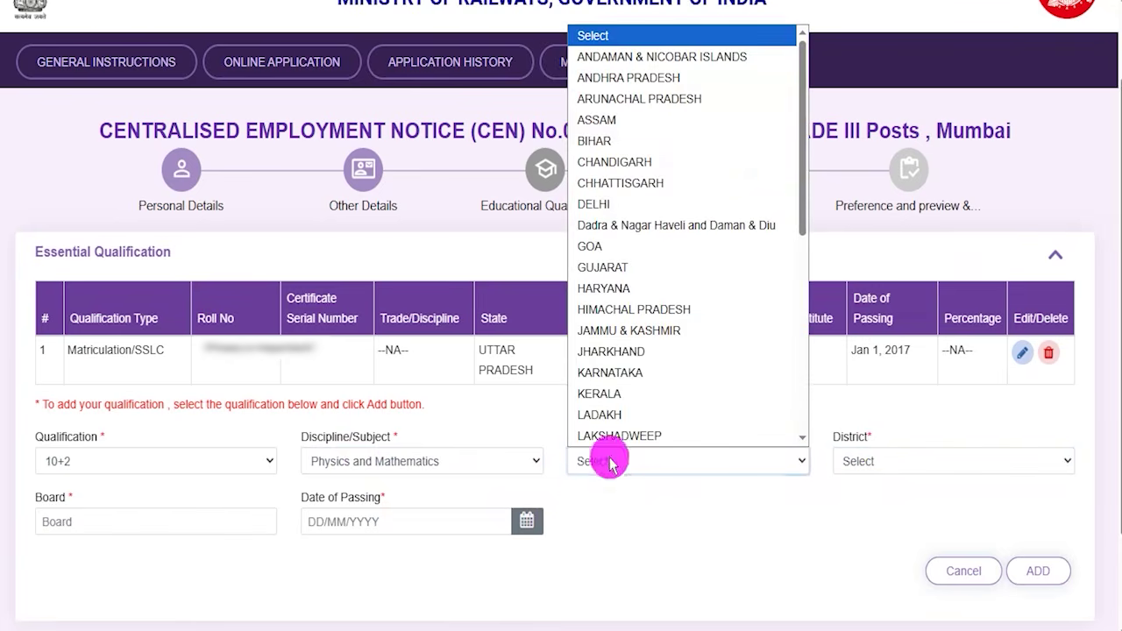
click(614, 376)
click(850, 461)
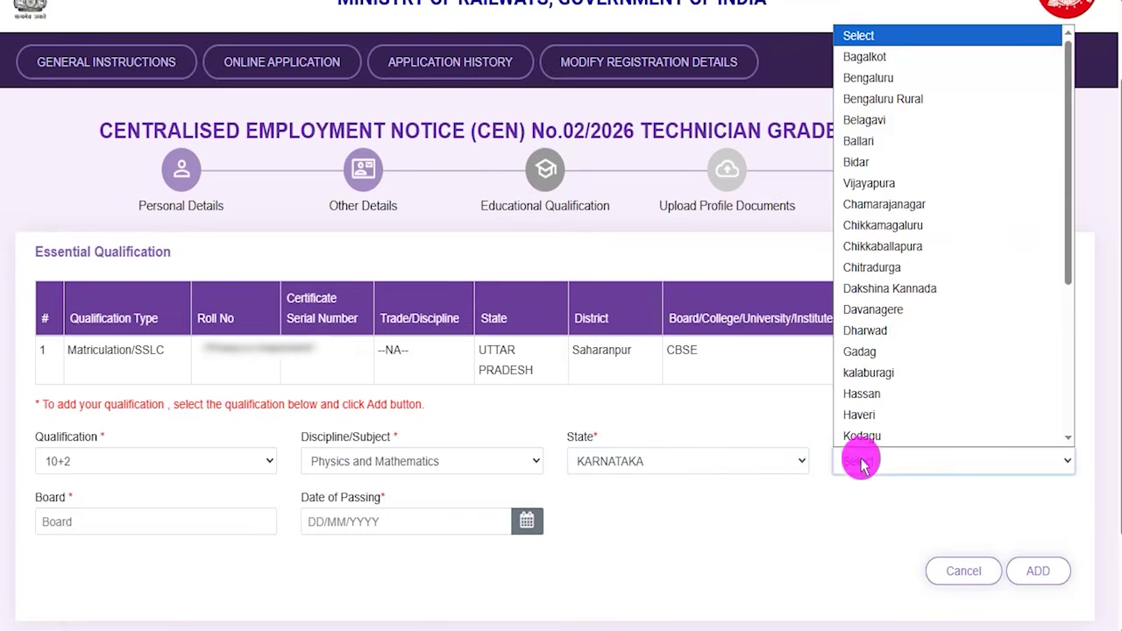
click(634, 496)
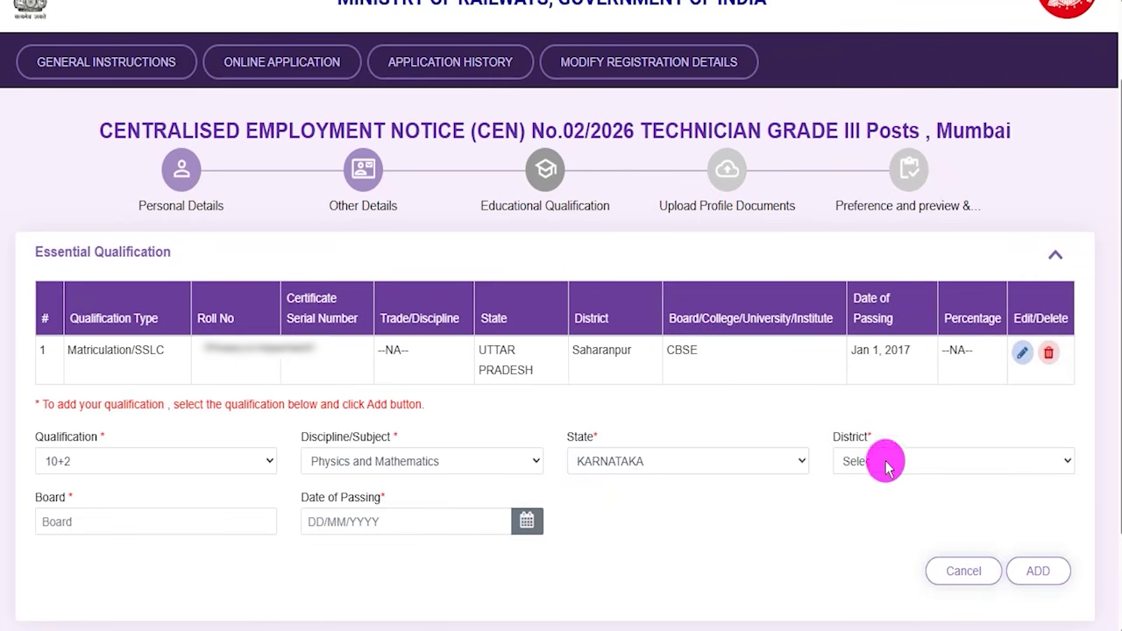
Enter CBSE as the 10+2 board and look at the Date of Passing calendar
click(105, 524)
click(105, 526)
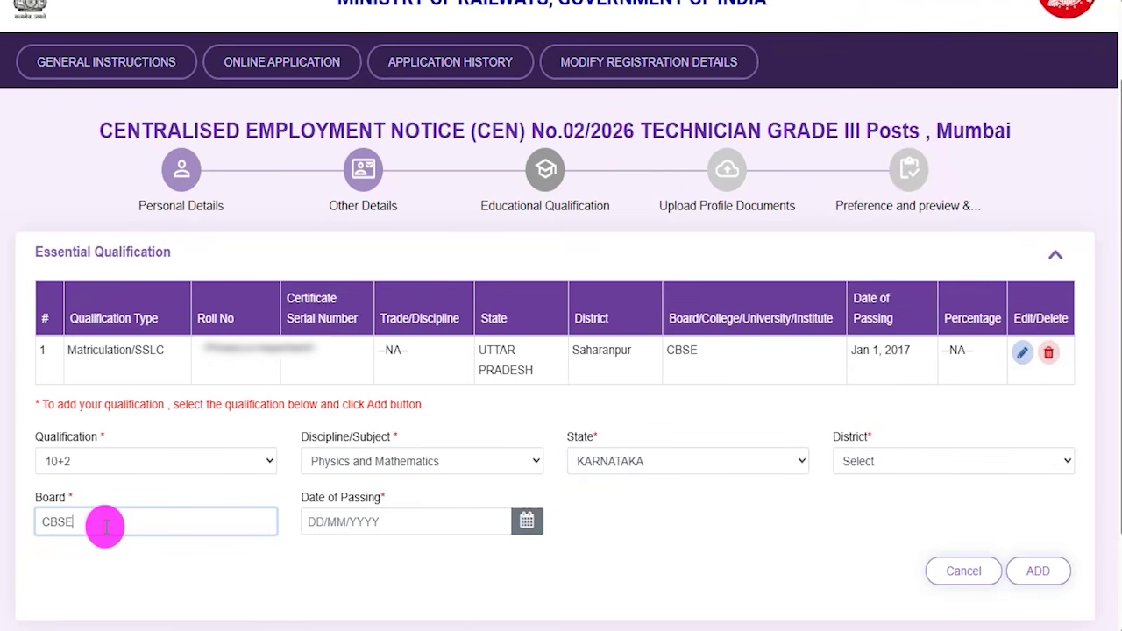
click(526, 521)
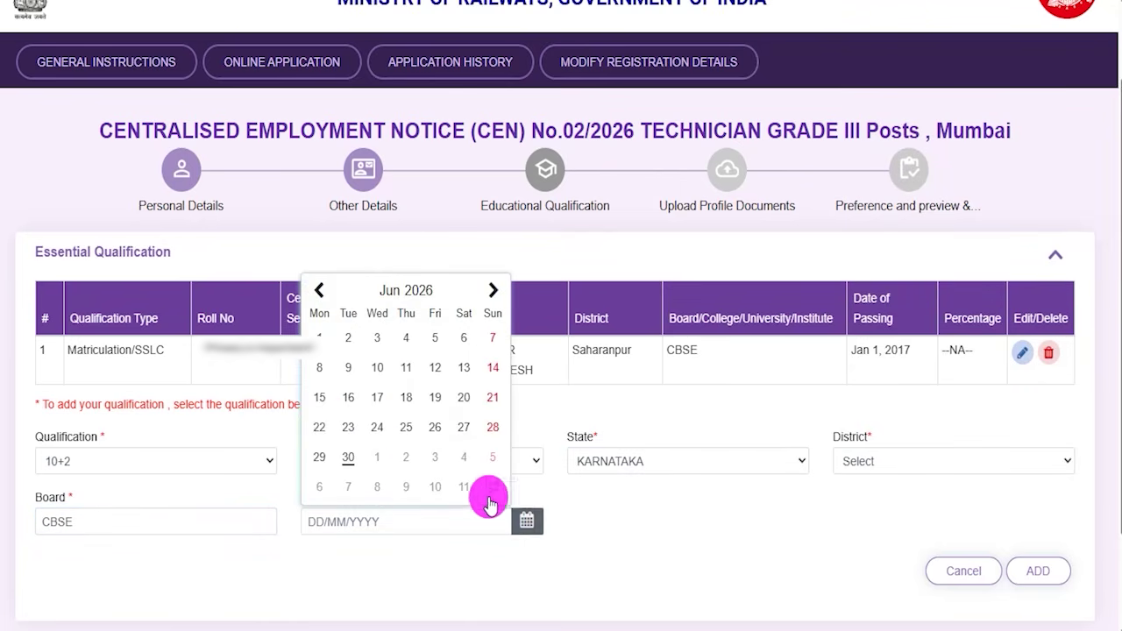
click(618, 535)
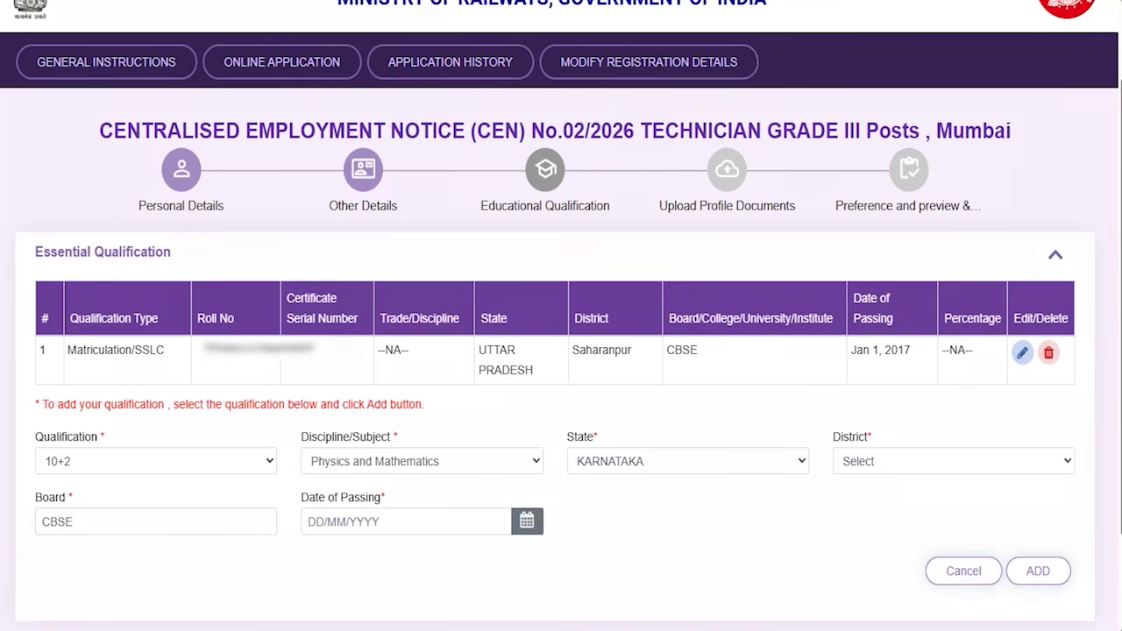
click(1043, 565)
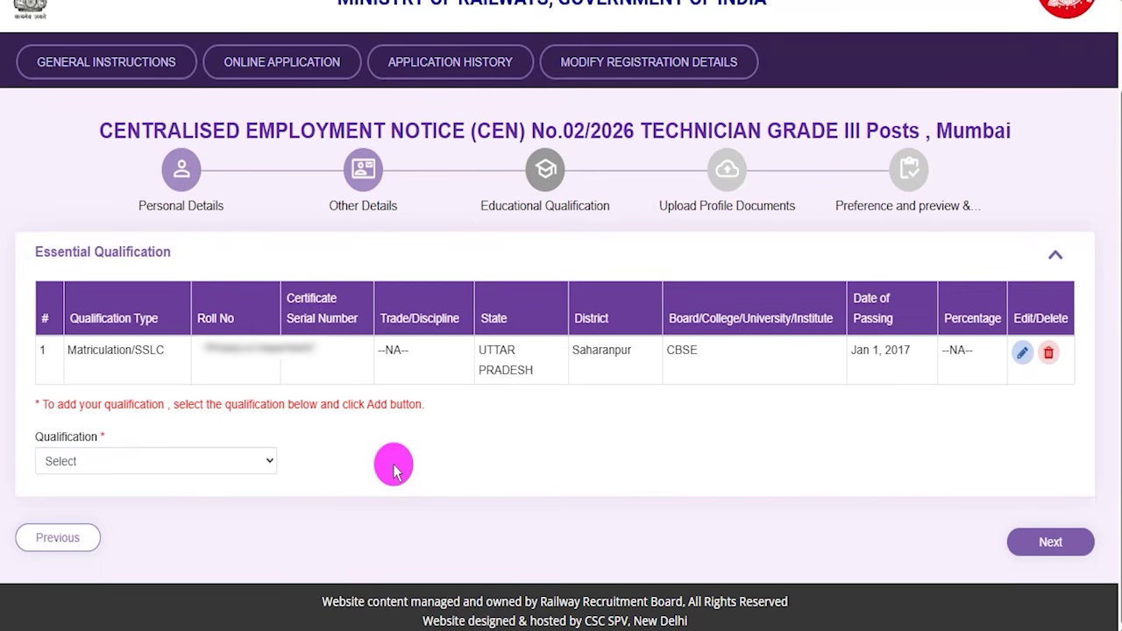
Choose ITI as the qualification to add, with Fitter as the discipline
click(225, 458)
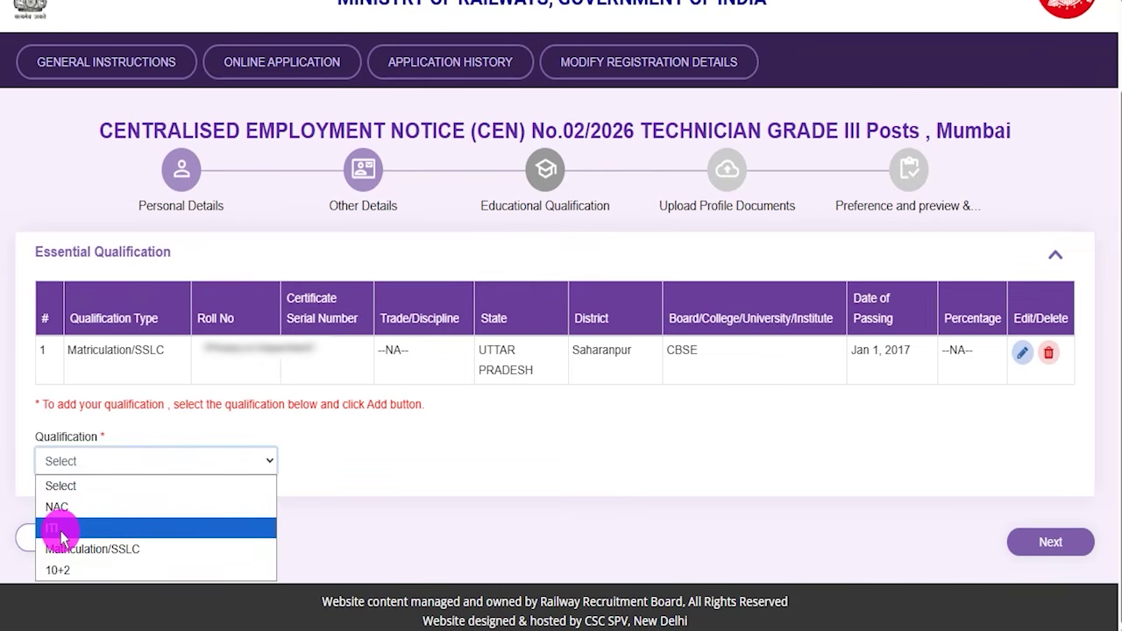
click(63, 528)
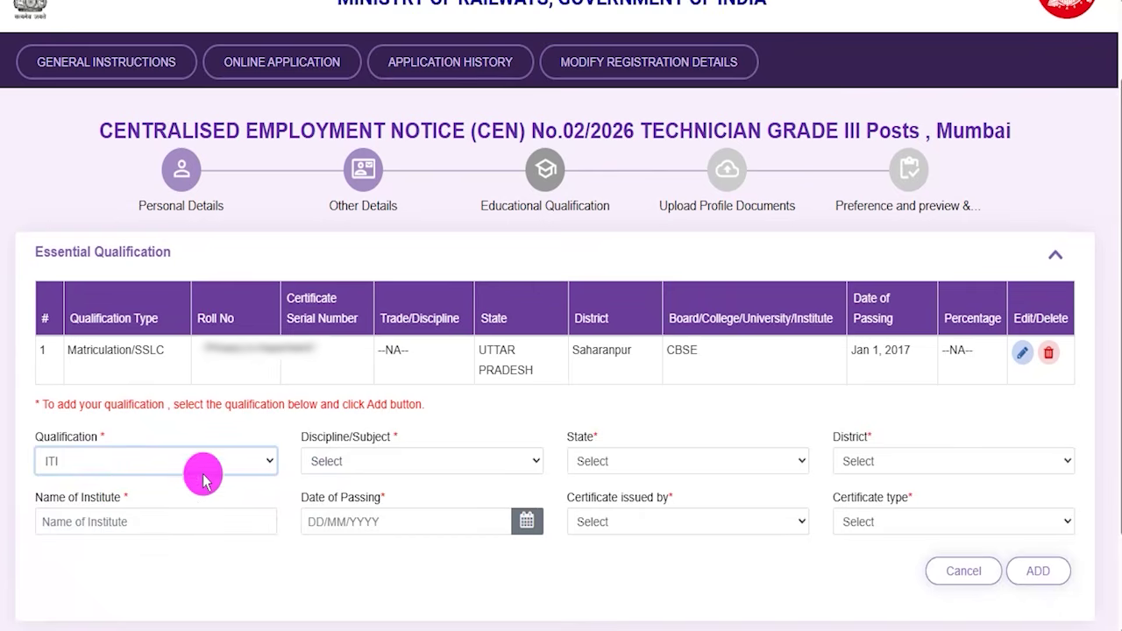
click(386, 464)
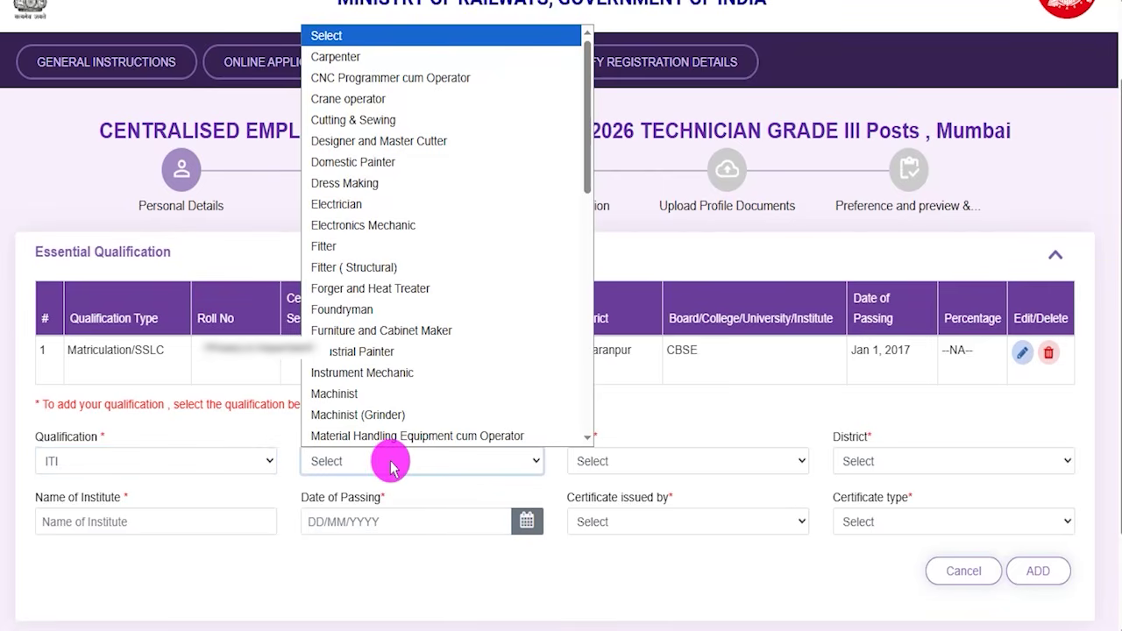
click(326, 248)
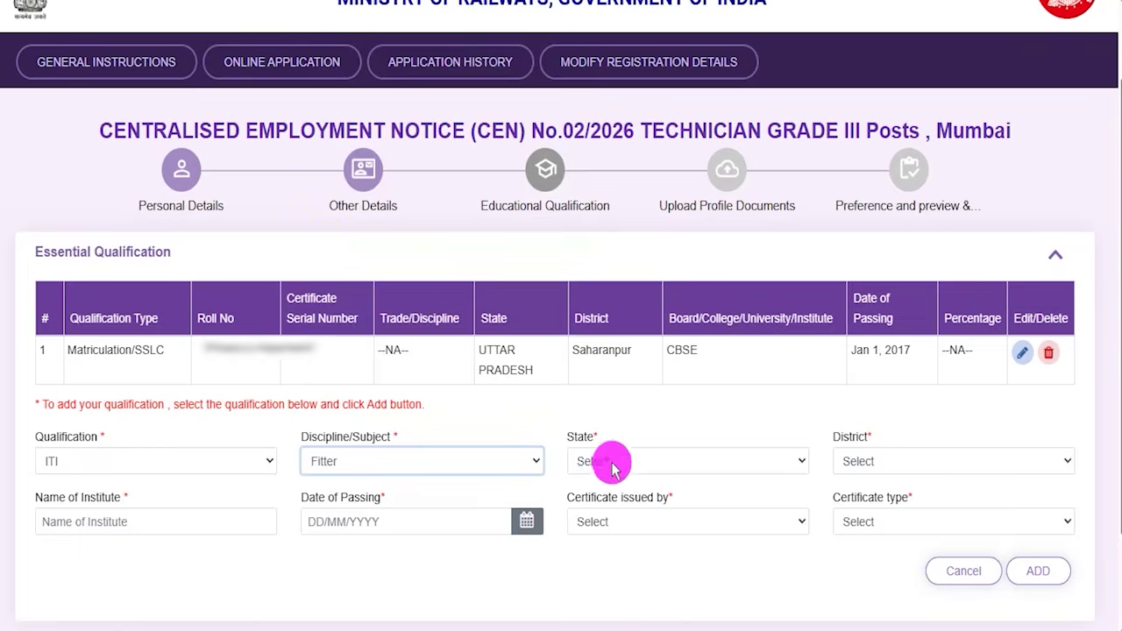
Set the ITI qualification's state to UTTAR PRADESH and its district to Saharanpur
click(663, 458)
scroll(640, 373, down, 5)
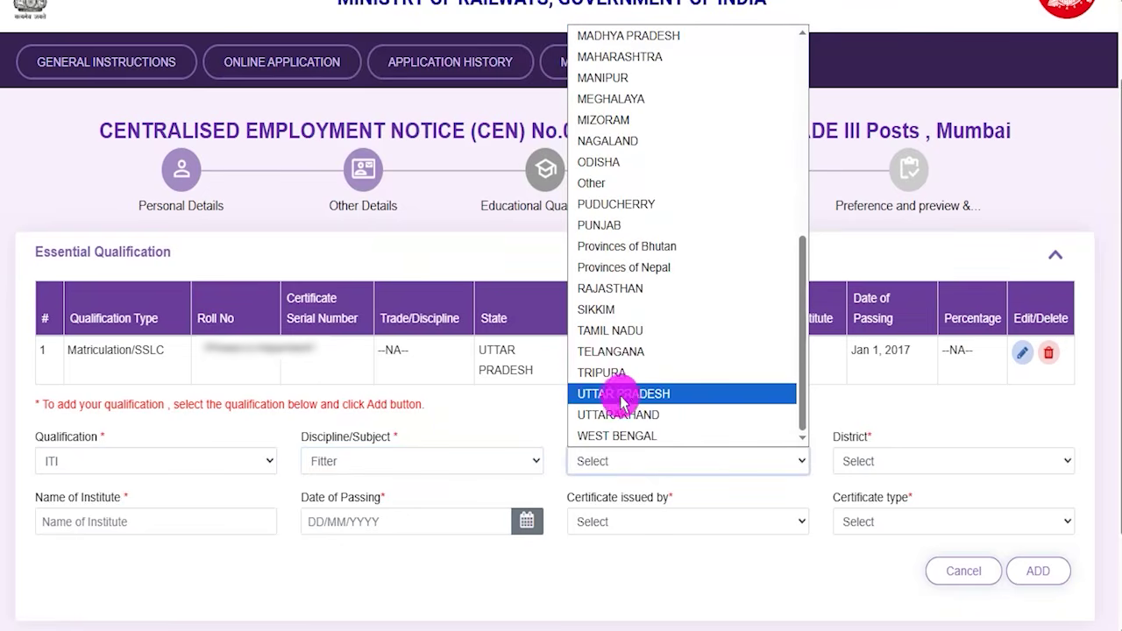
click(622, 393)
click(864, 461)
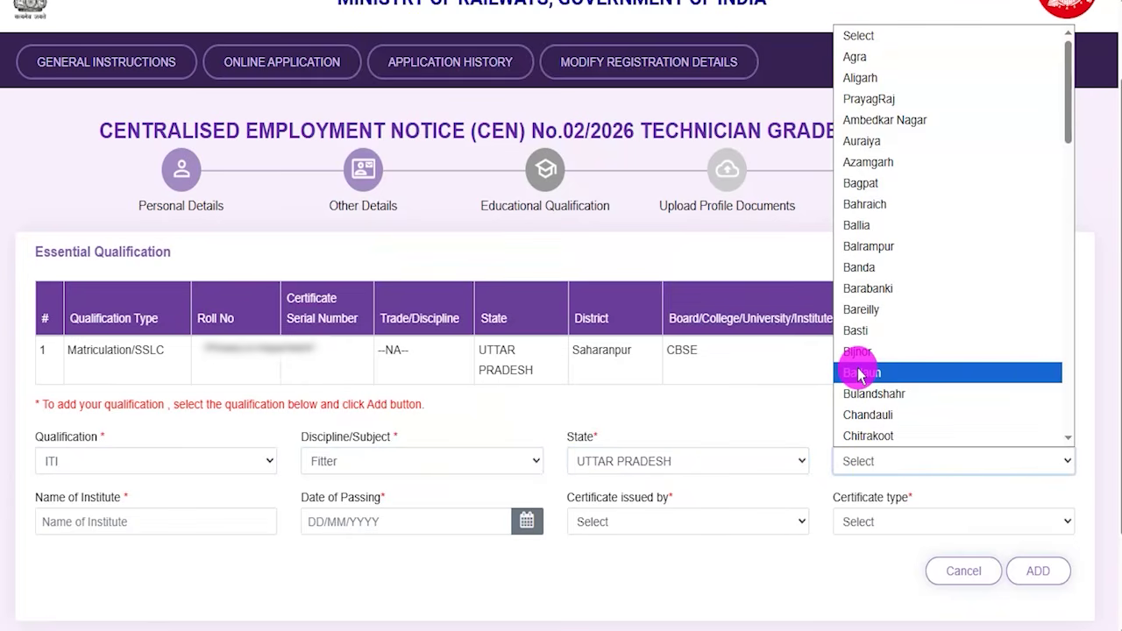
scroll(856, 370, down, 10)
click(851, 431)
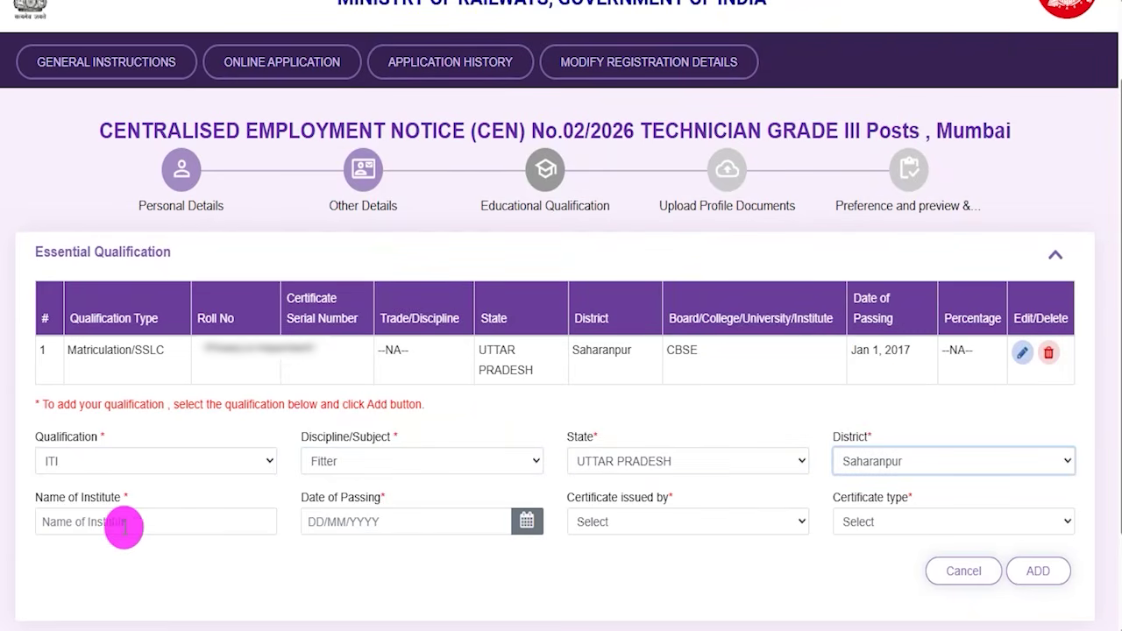
Enter NICT as the name of the institute and choose NCVT as the ITI certificate issuer
click(95, 524)
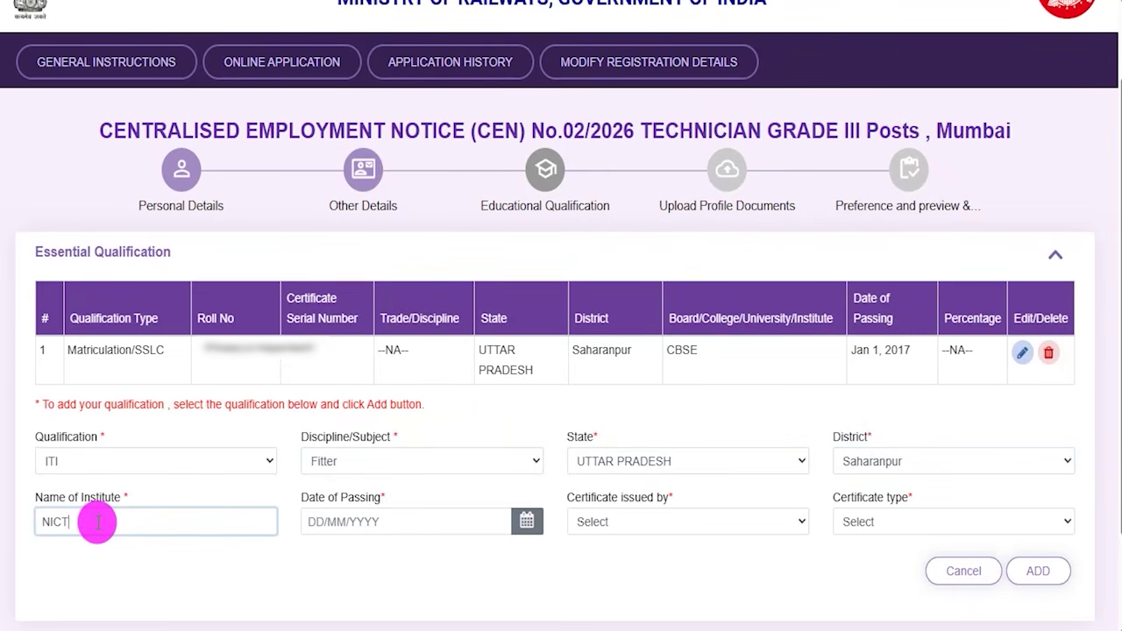
click(524, 522)
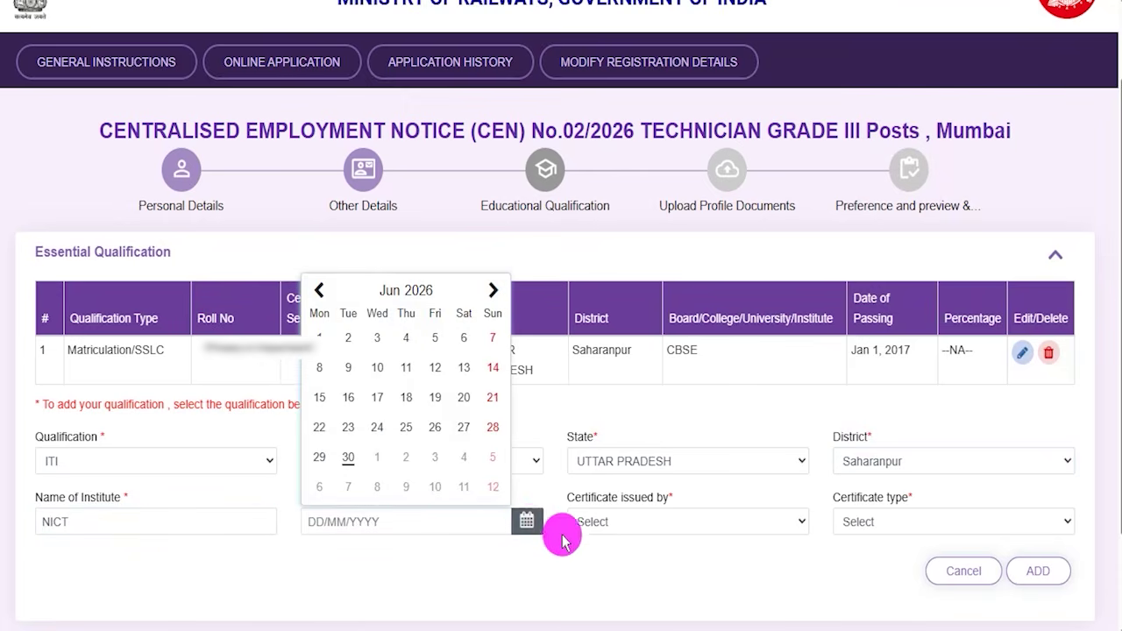
click(654, 522)
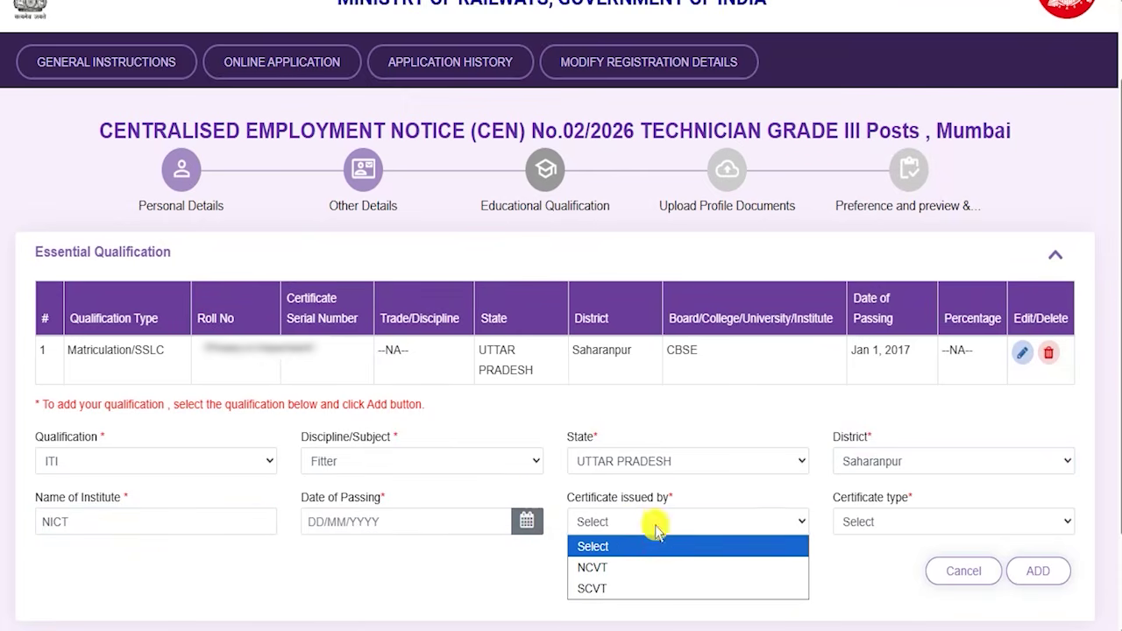
click(598, 567)
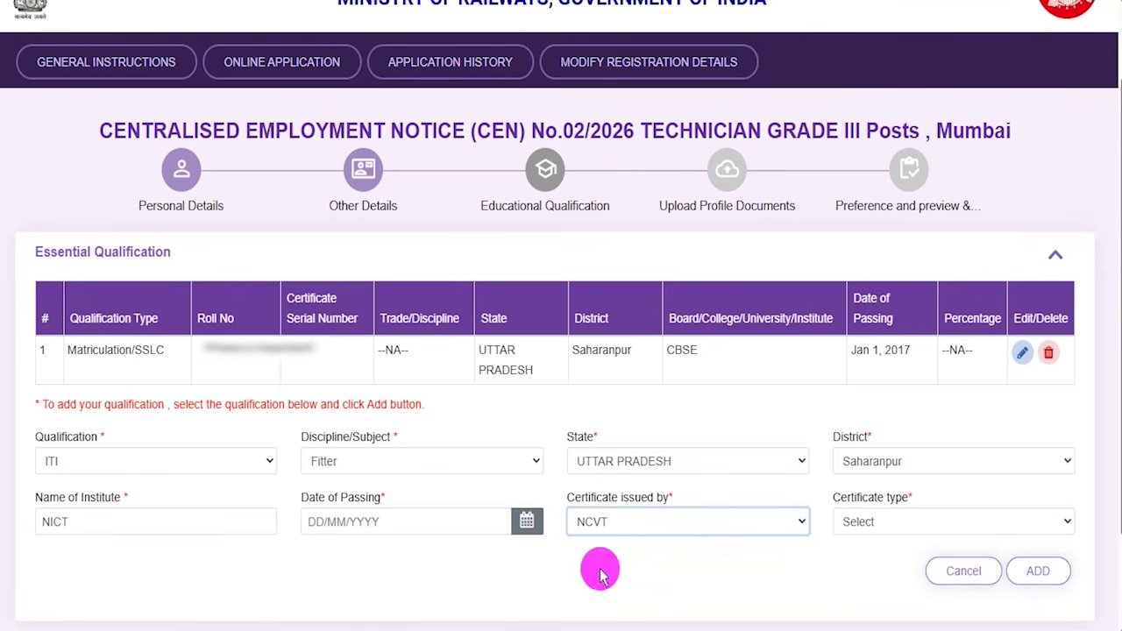
Choose National Trade certificate(NTC) as the certificate type and add the ITI qualification
click(861, 521)
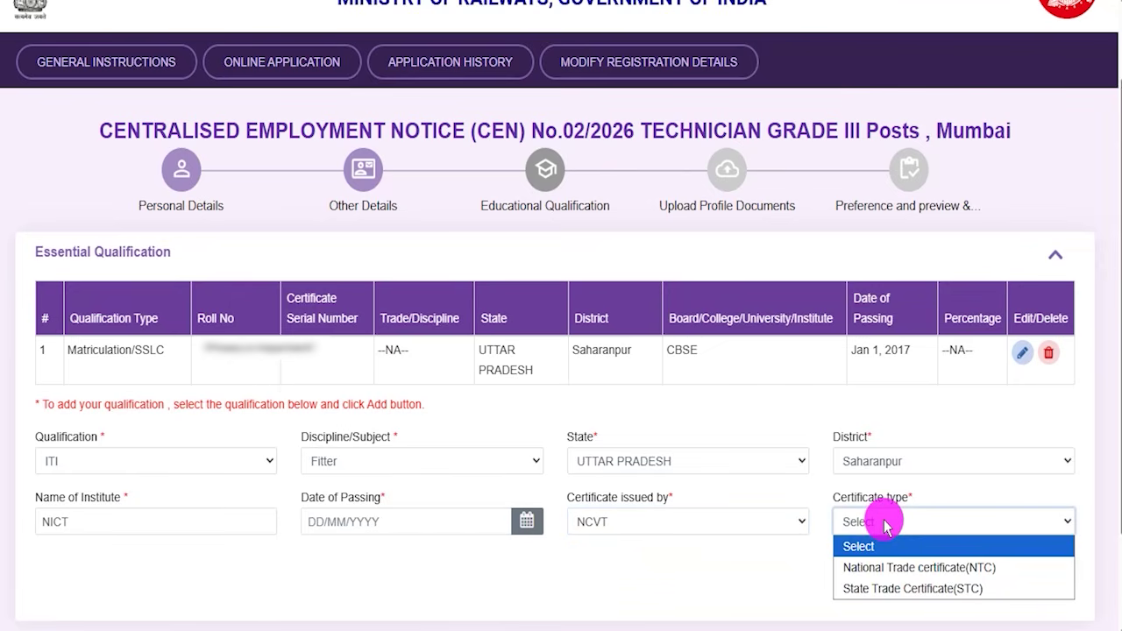
click(868, 567)
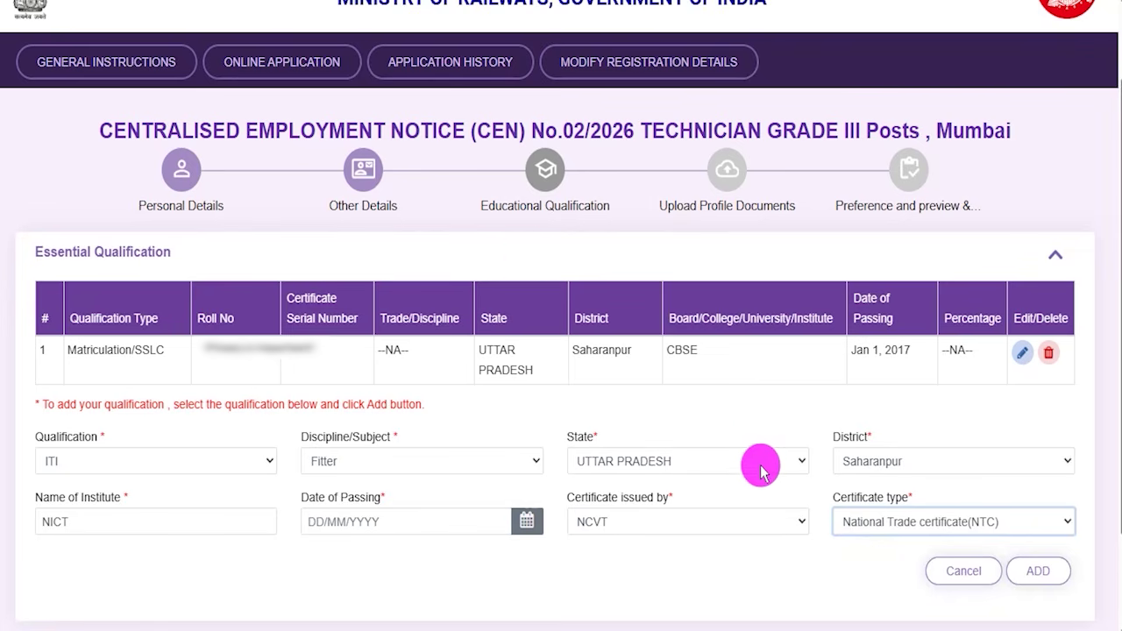
click(1103, 568)
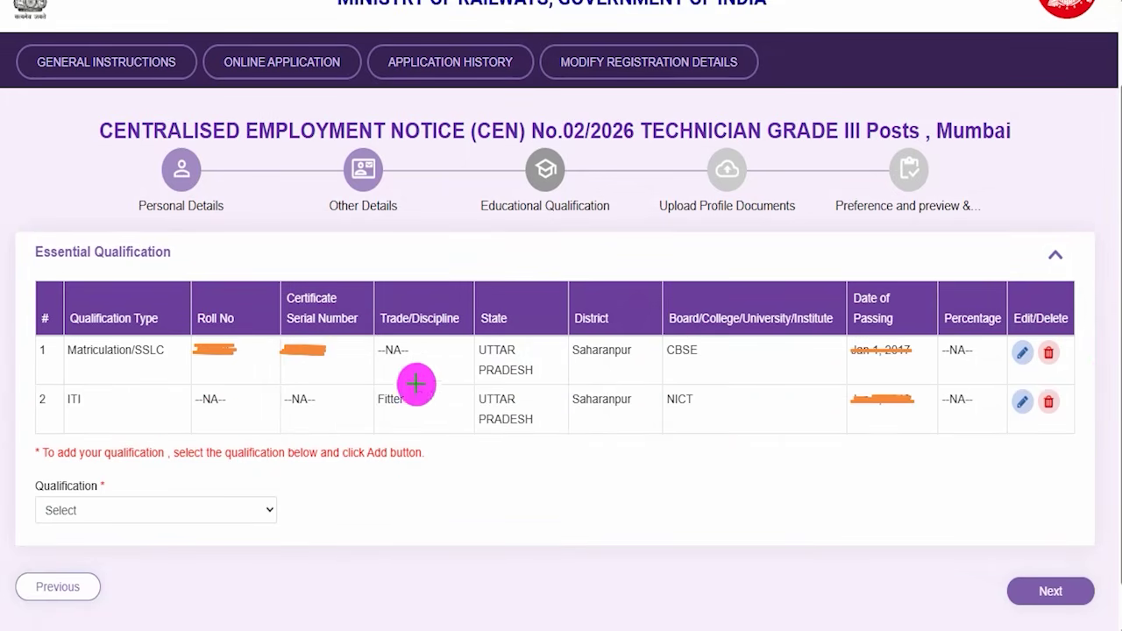
Draw tick marks by the trade, board or institute, date of passing and percentage details of the matriculation and ITI entries
drag(424, 359, 473, 322)
drag(445, 404, 471, 379)
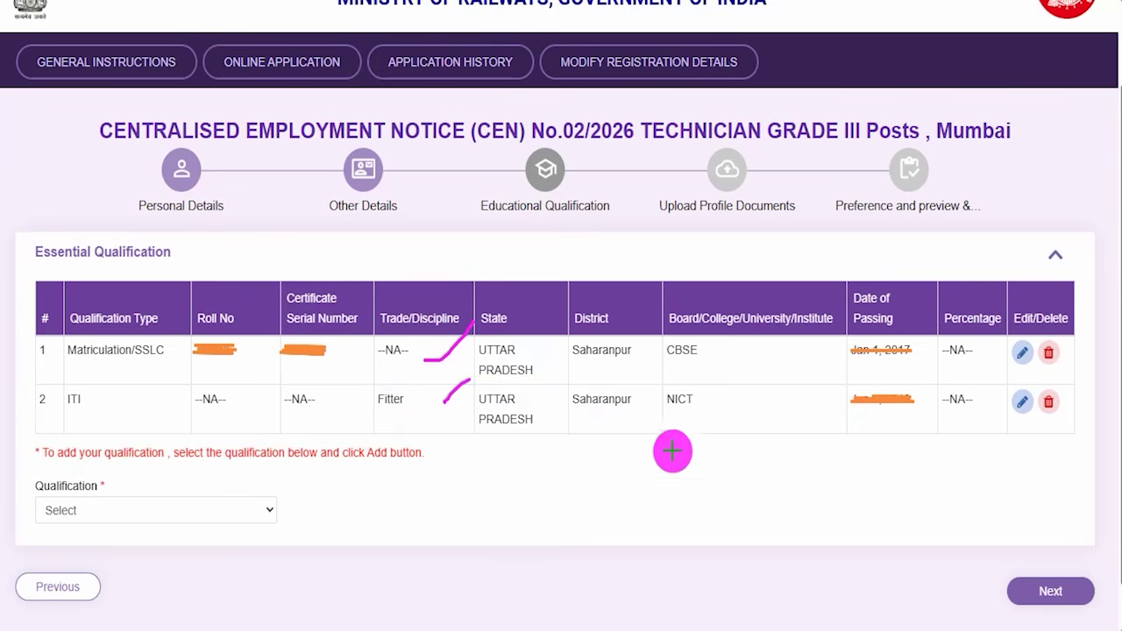
drag(775, 355, 797, 342)
drag(770, 409, 805, 394)
drag(896, 434, 922, 422)
drag(973, 361, 996, 346)
drag(975, 424, 1000, 404)
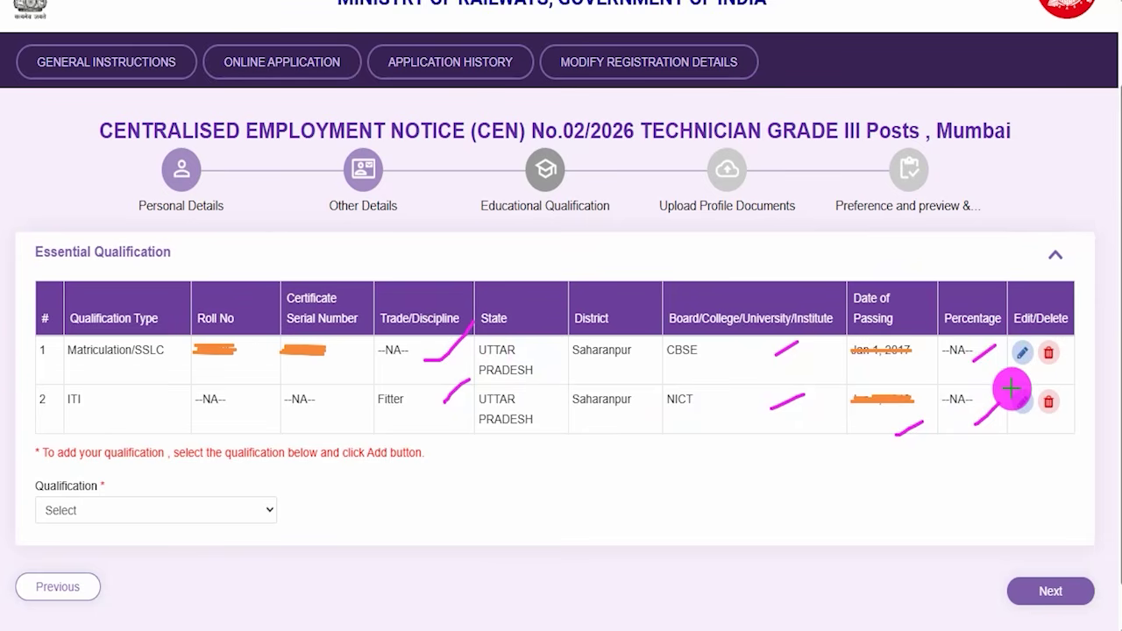
Draw an arrow to Next, proceed to the profile document upload stage and review its photograph and signature specifications
drag(874, 465, 1015, 587)
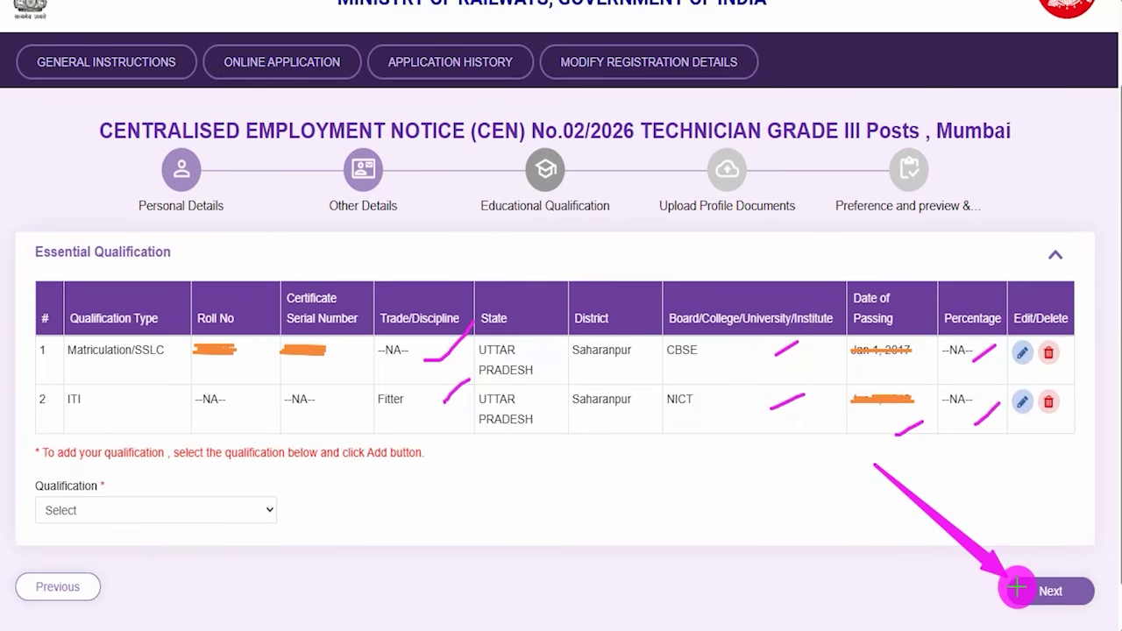
click(1017, 587)
scroll(533, 338, down, 3)
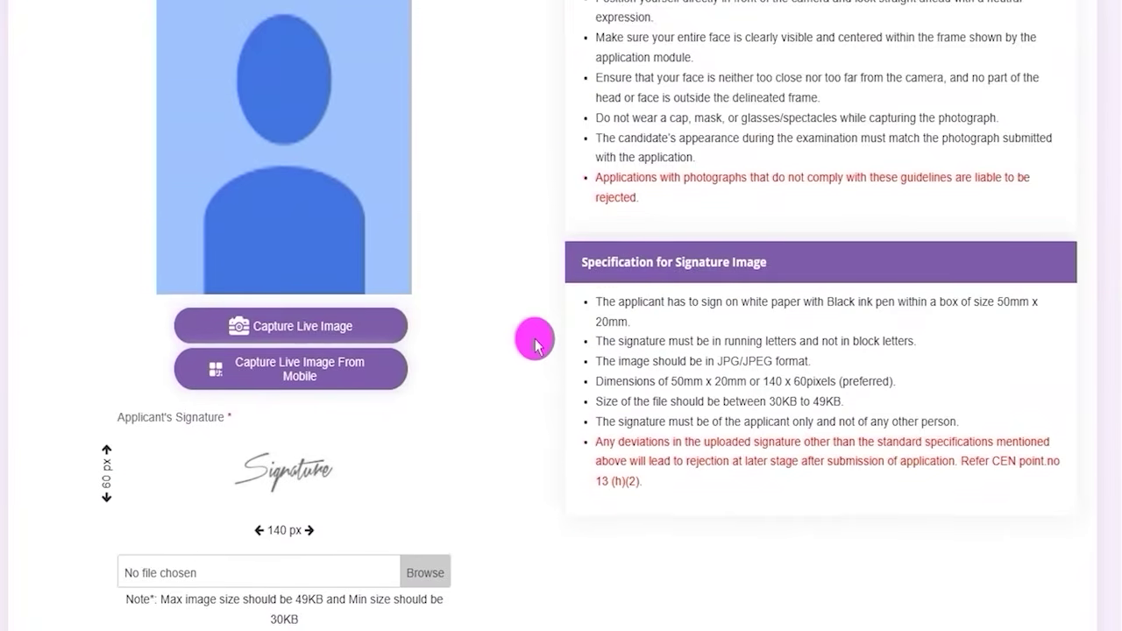
scroll(533, 338, up, 4)
scroll(535, 342, down, 3)
scroll(535, 342, up, 3)
scroll(534, 345, up, 1)
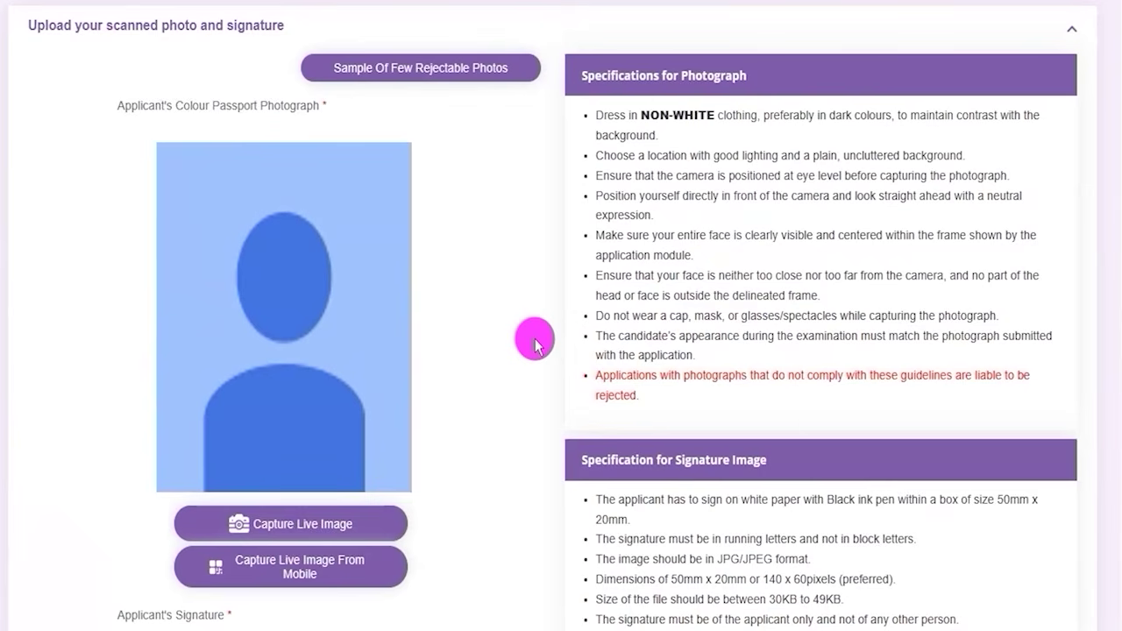
Underline the photograph rule against wearing a cap, mask or glasses
click(397, 523)
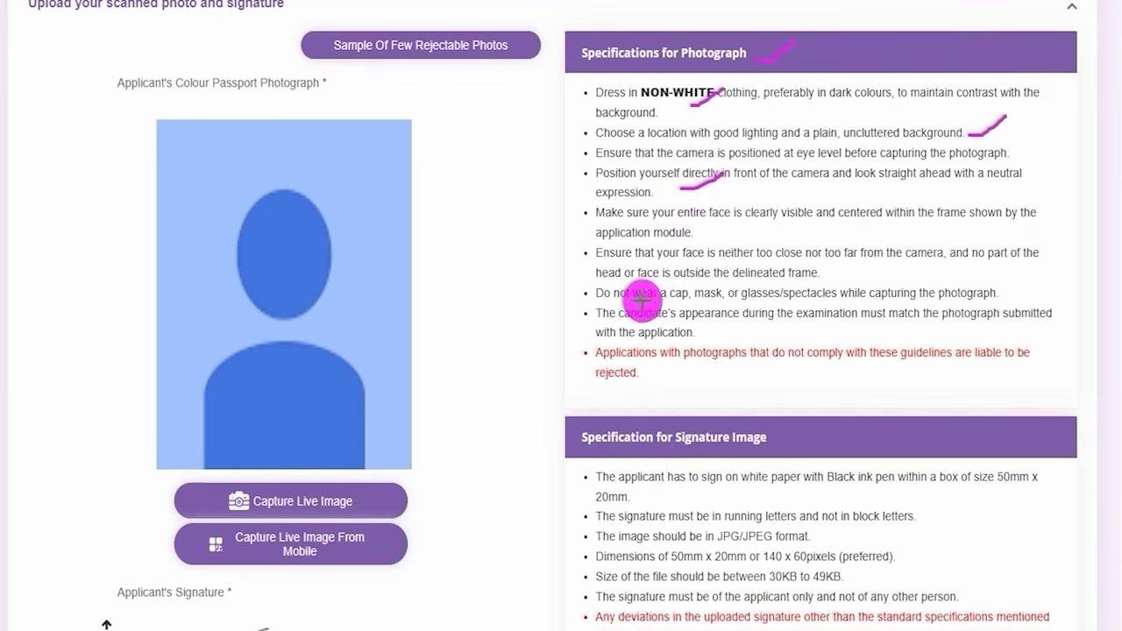
drag(638, 301, 715, 300)
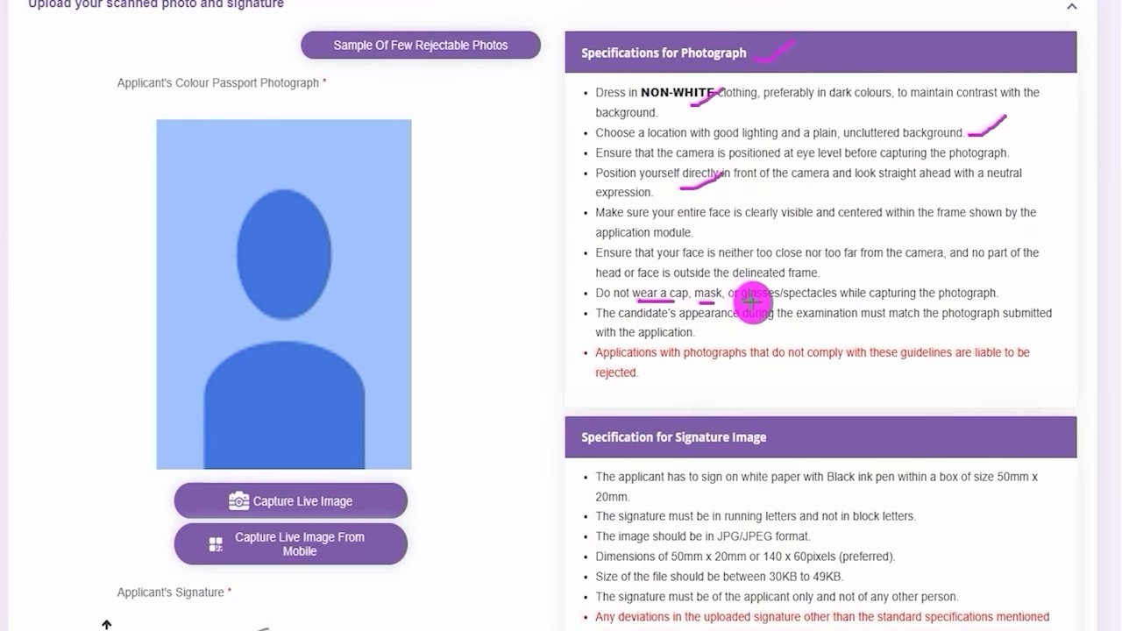
drag(752, 301, 805, 300)
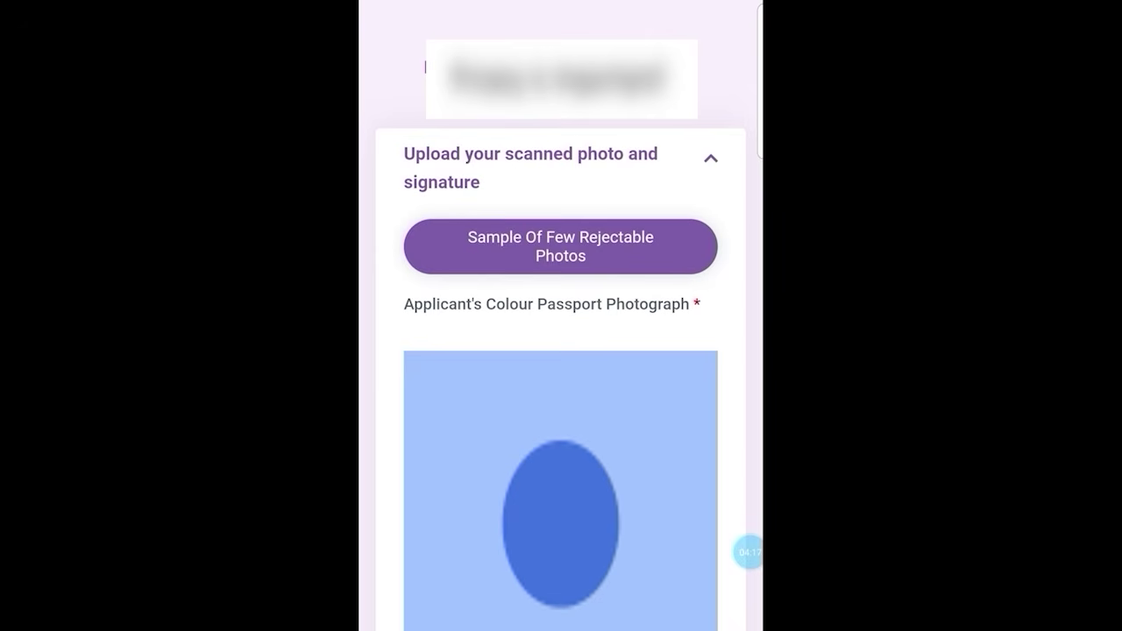
Review the mobile photograph upload page through to its live image capture and save options
scroll(561, 394, down, 5)
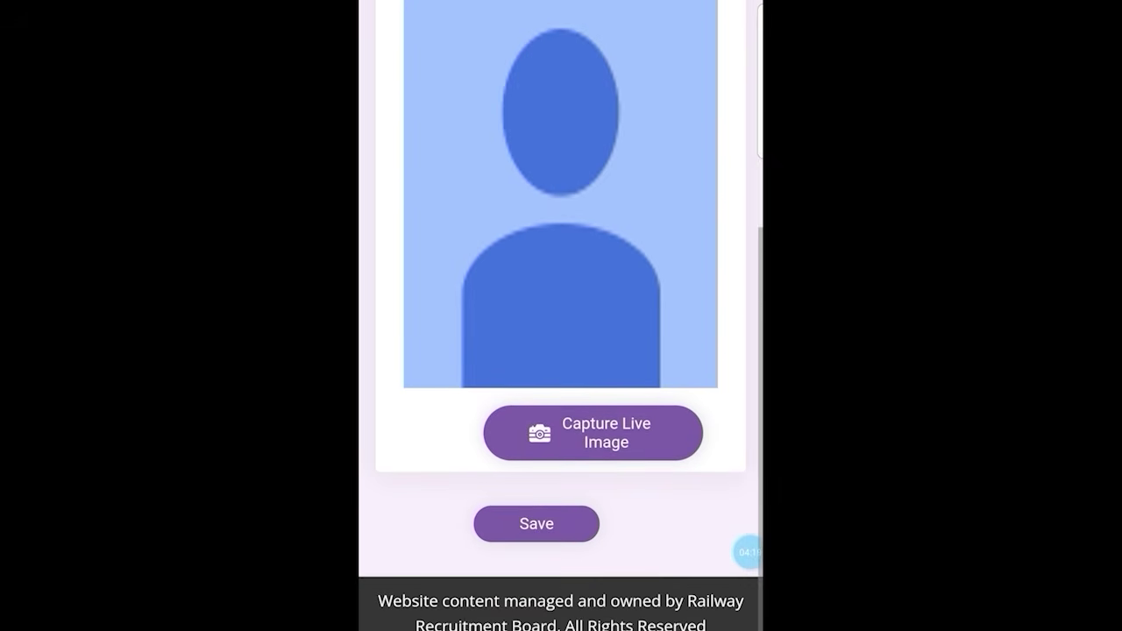
scroll(561, 315, down, 1)
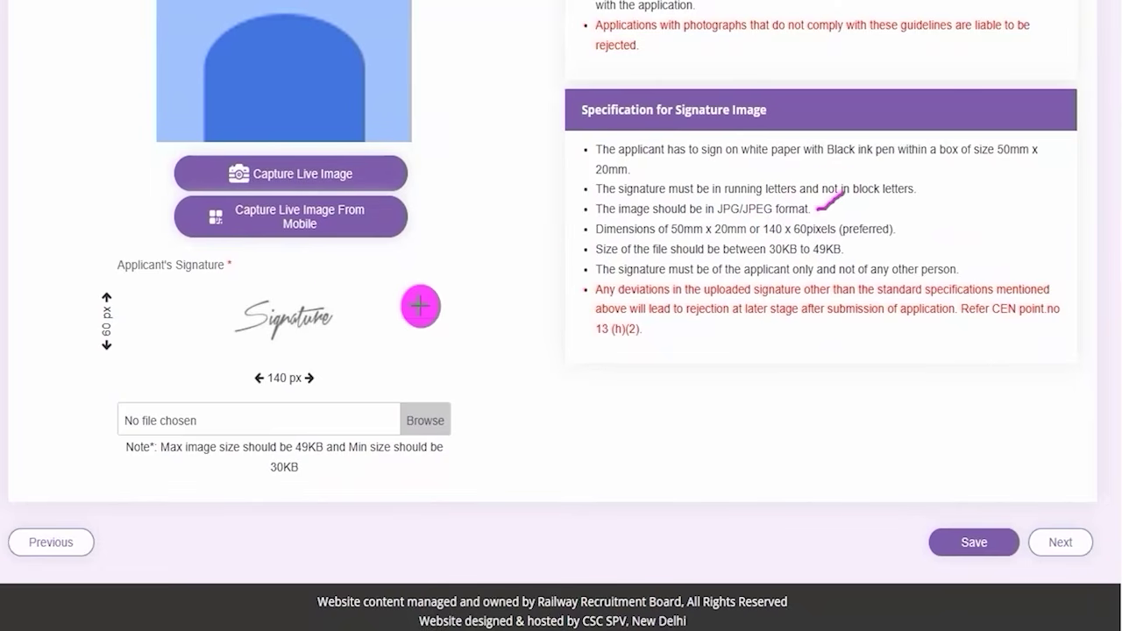
Draw a tick by the signature's 140 px width and underline "Black ink pen" and "white paper" in the signature specifications
drag(338, 386, 384, 361)
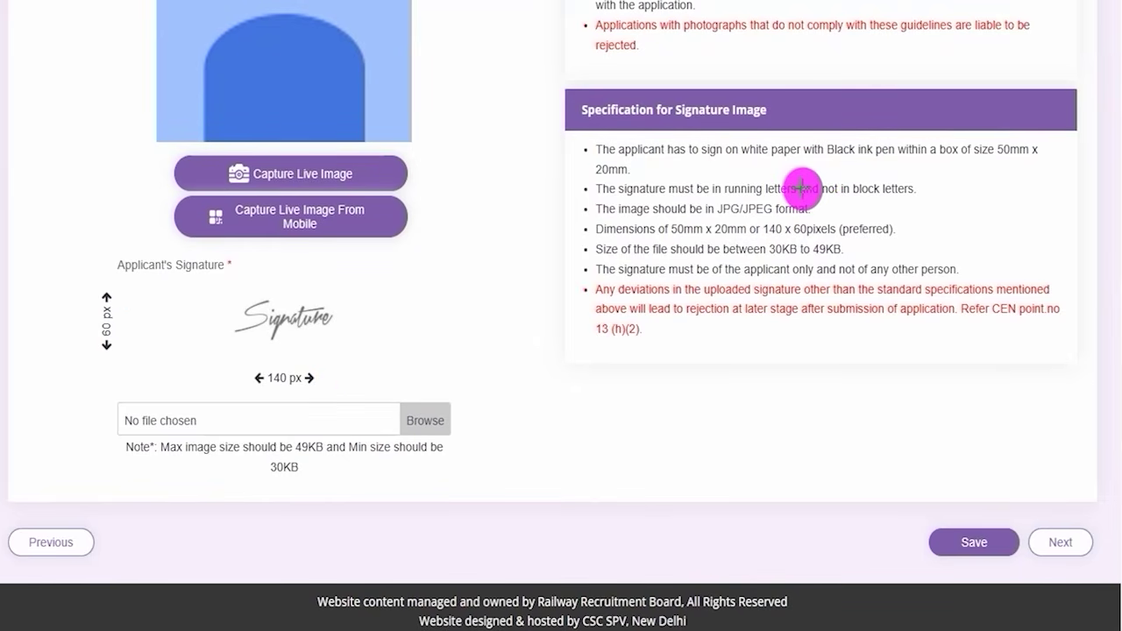
drag(834, 164, 894, 164)
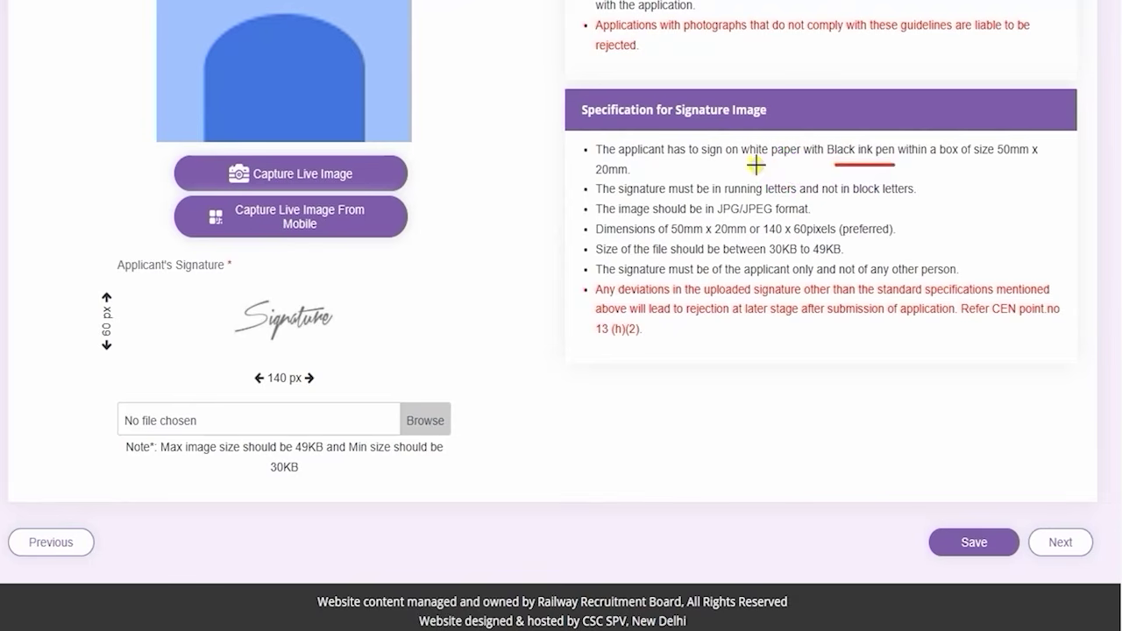
drag(756, 164, 801, 164)
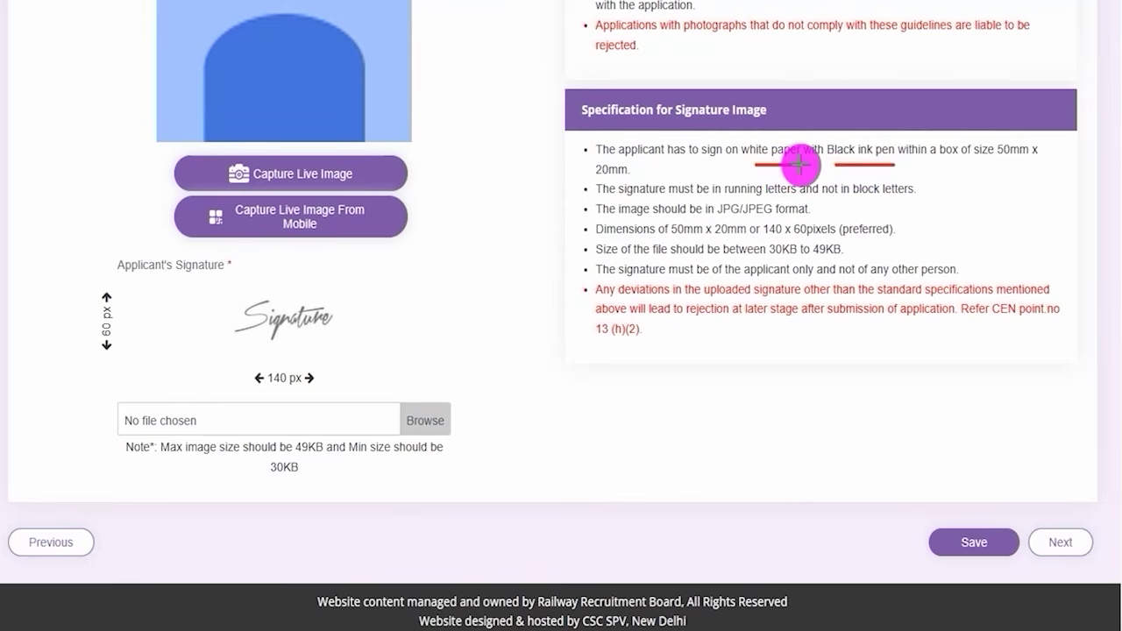
Draw tick marks by the signature's 140 px and 60 px dimensions, the 30KB to 49KB file size rule and the signature's Browse control
drag(341, 380, 377, 354)
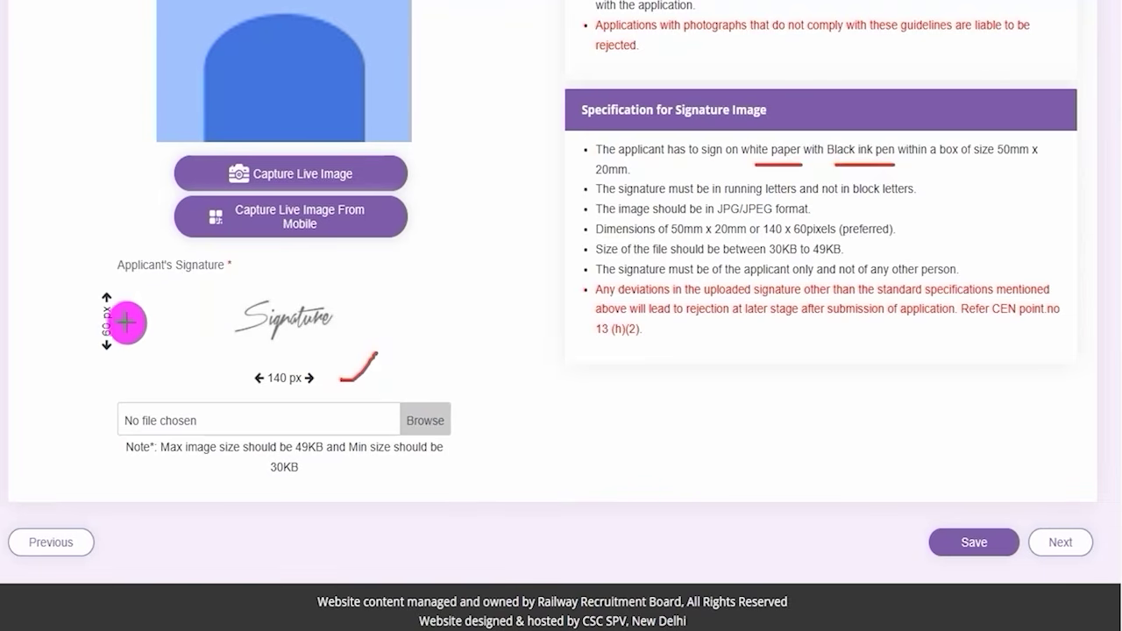
drag(121, 326, 140, 304)
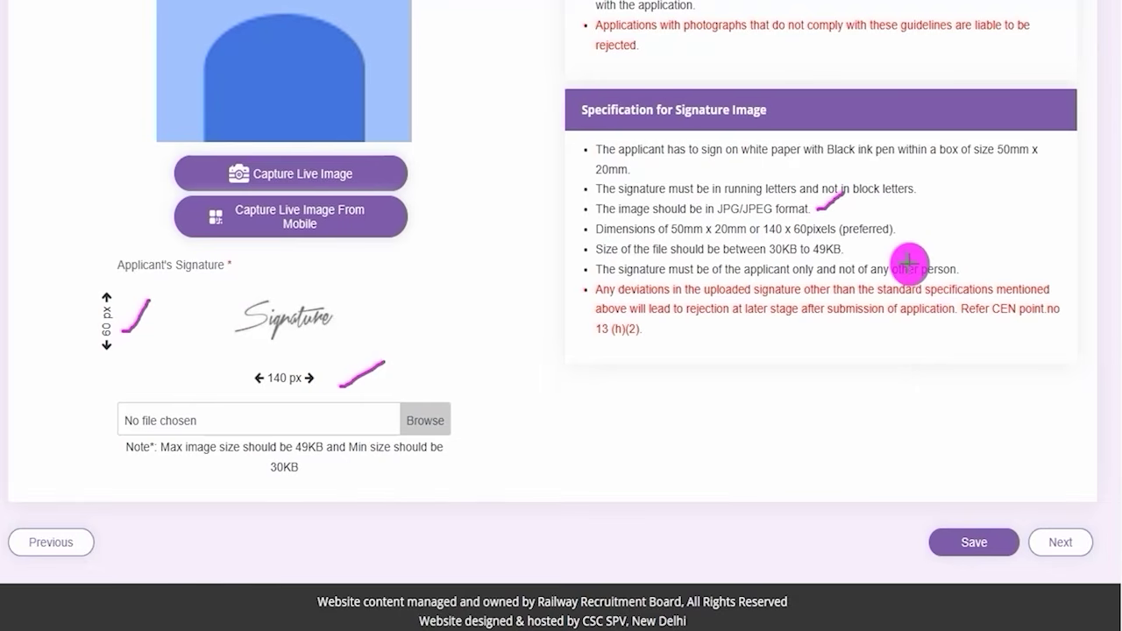
drag(852, 252, 887, 234)
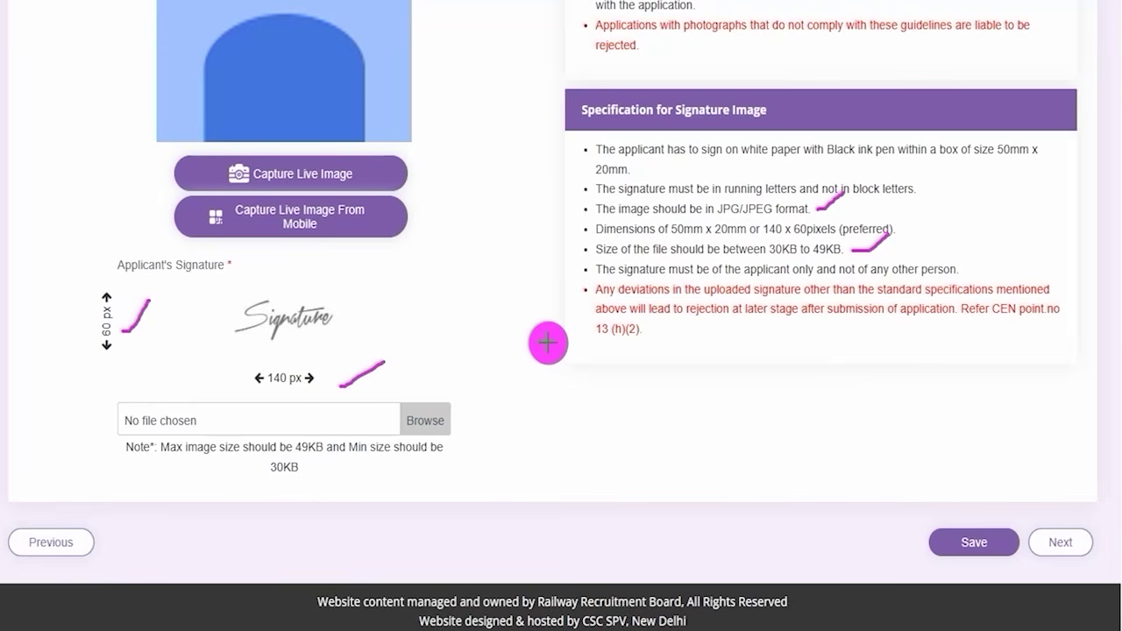
drag(444, 412, 492, 369)
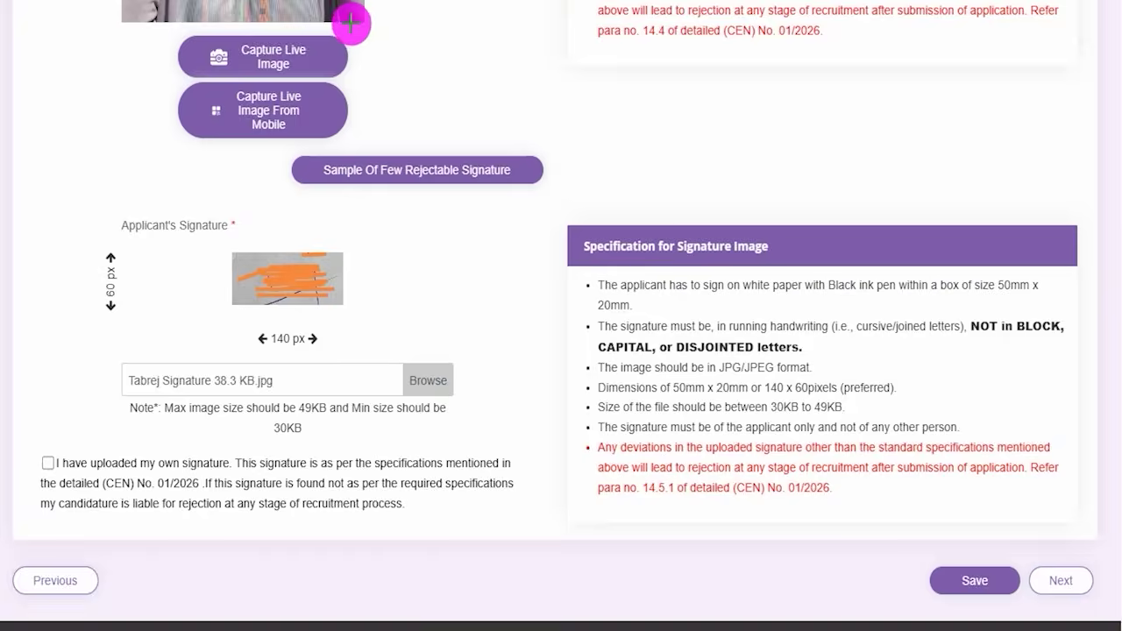
Draw tick marks by the uploaded signature and its declaration checkbox, and an arrow pointing to Save
drag(347, 278, 400, 204)
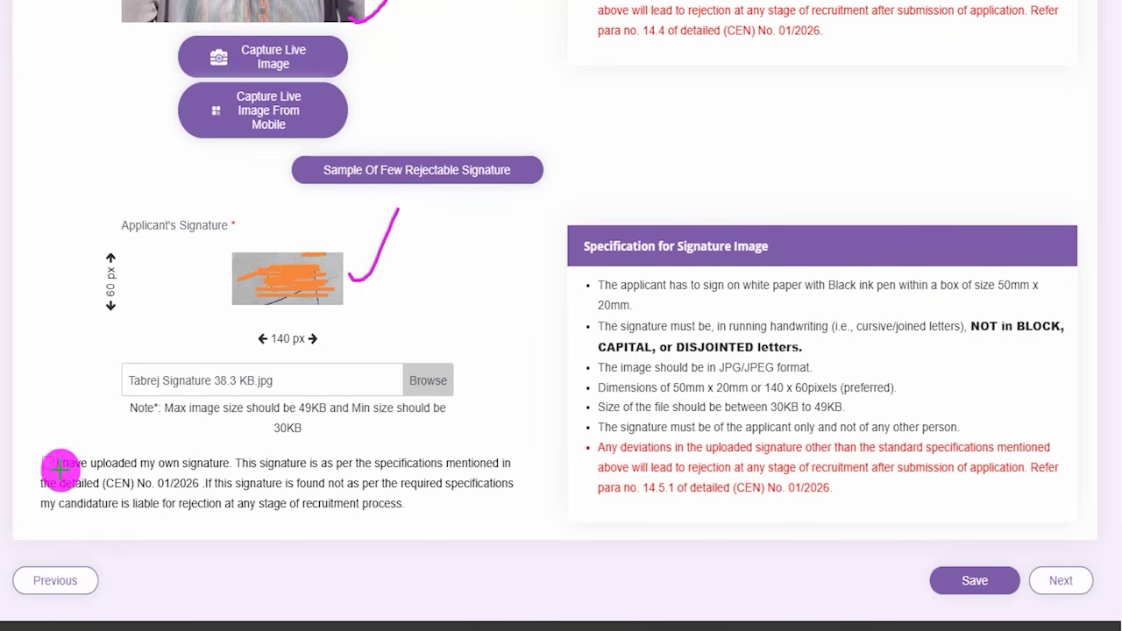
drag(41, 464, 77, 415)
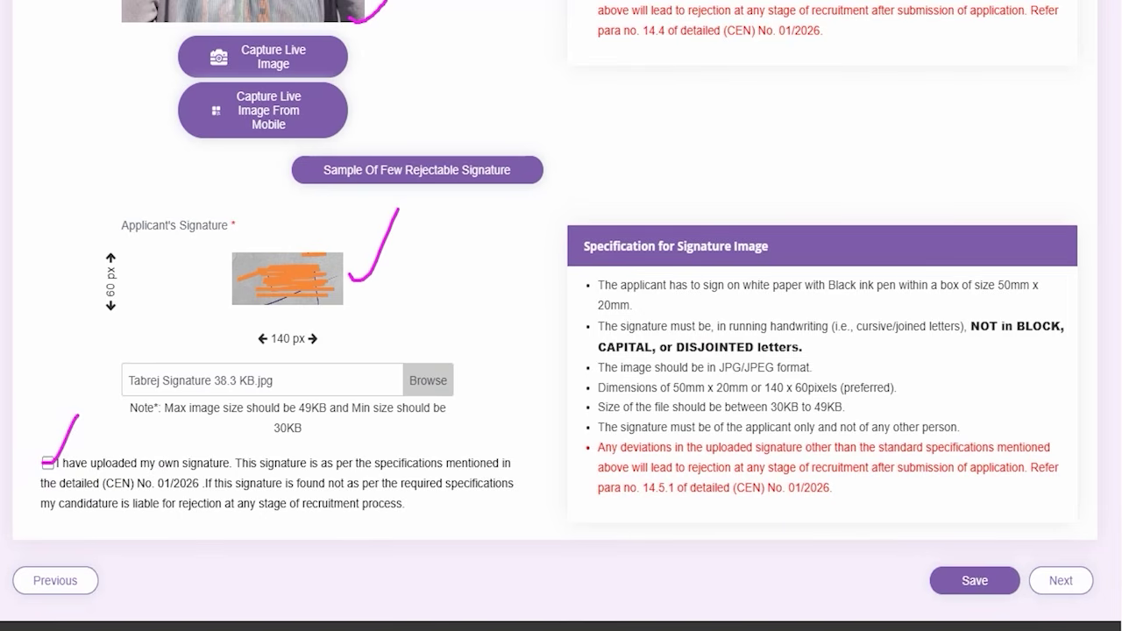
drag(849, 447, 930, 564)
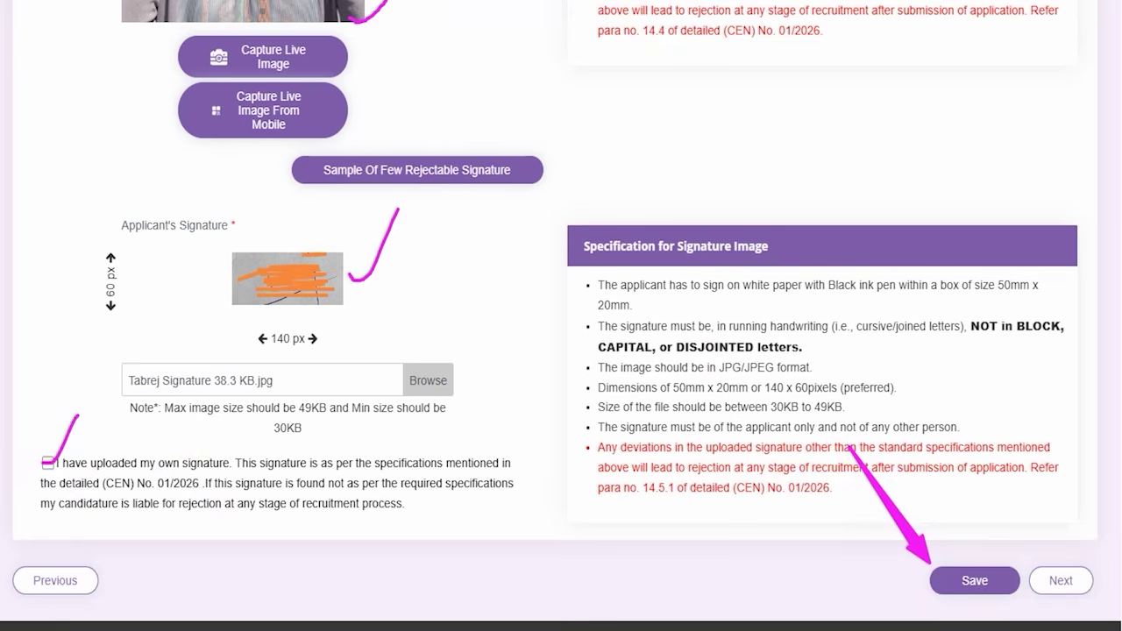
Draw an arrow to Next, proceed to the preference and preview stage and review the eligible posts for RRB Mumbai
drag(1065, 349, 1077, 568)
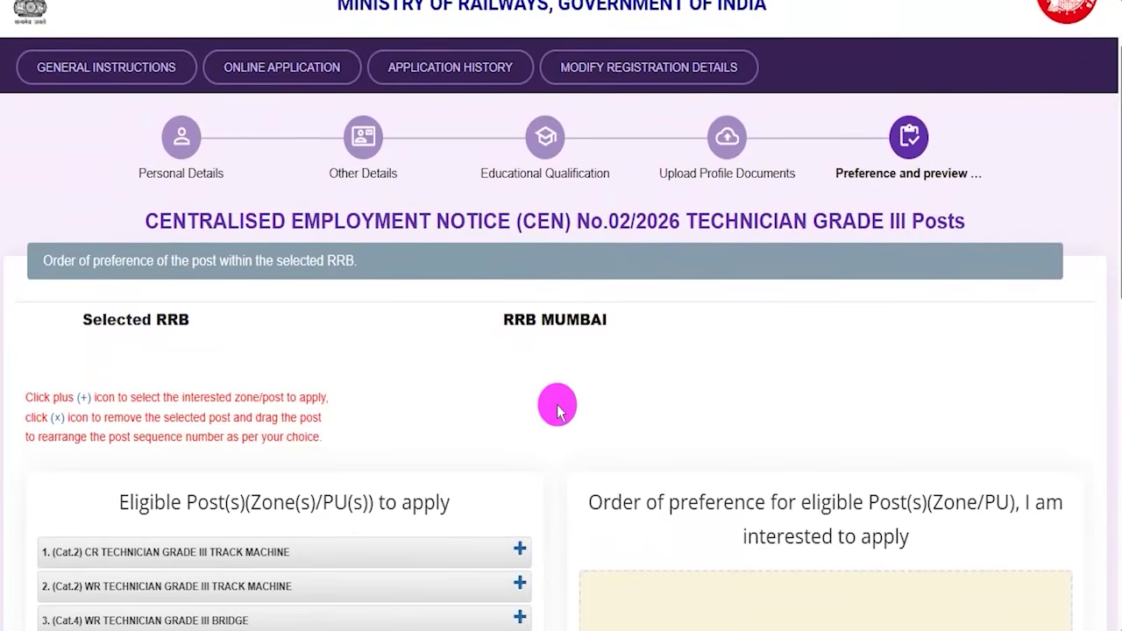
scroll(562, 403, down, 2)
scroll(557, 412, down, 1)
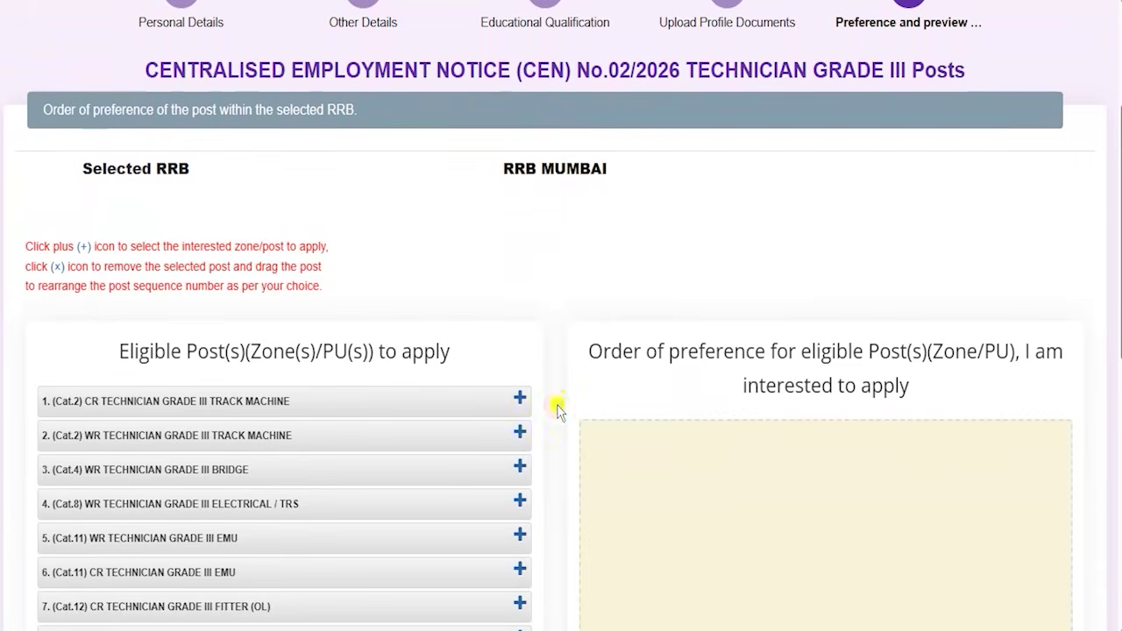
scroll(557, 412, down, 3)
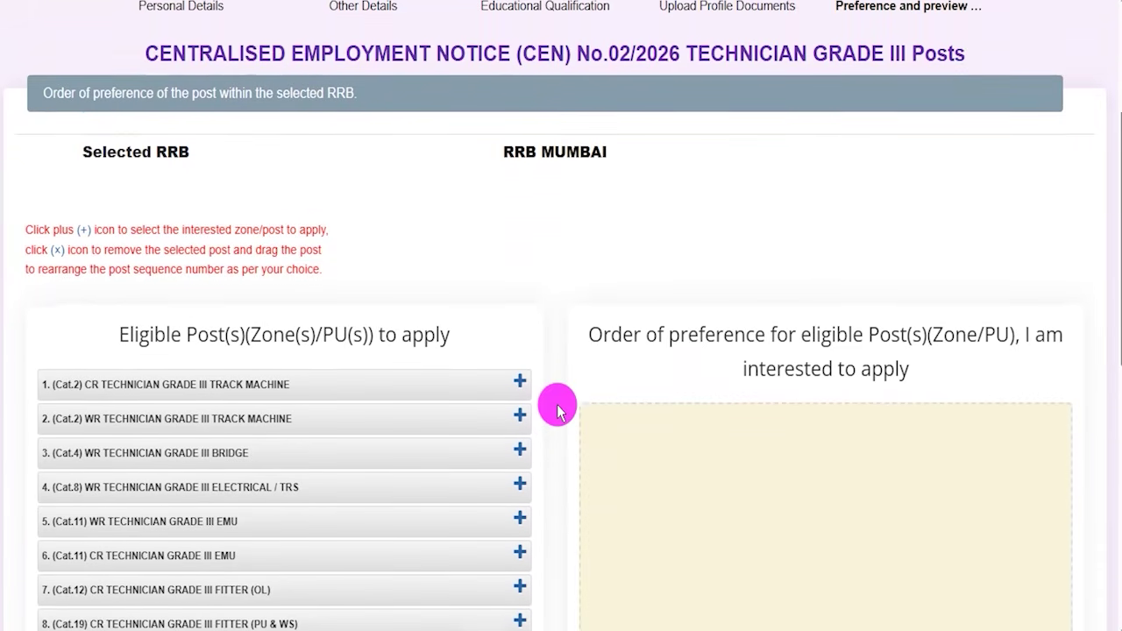
scroll(558, 412, down, 1)
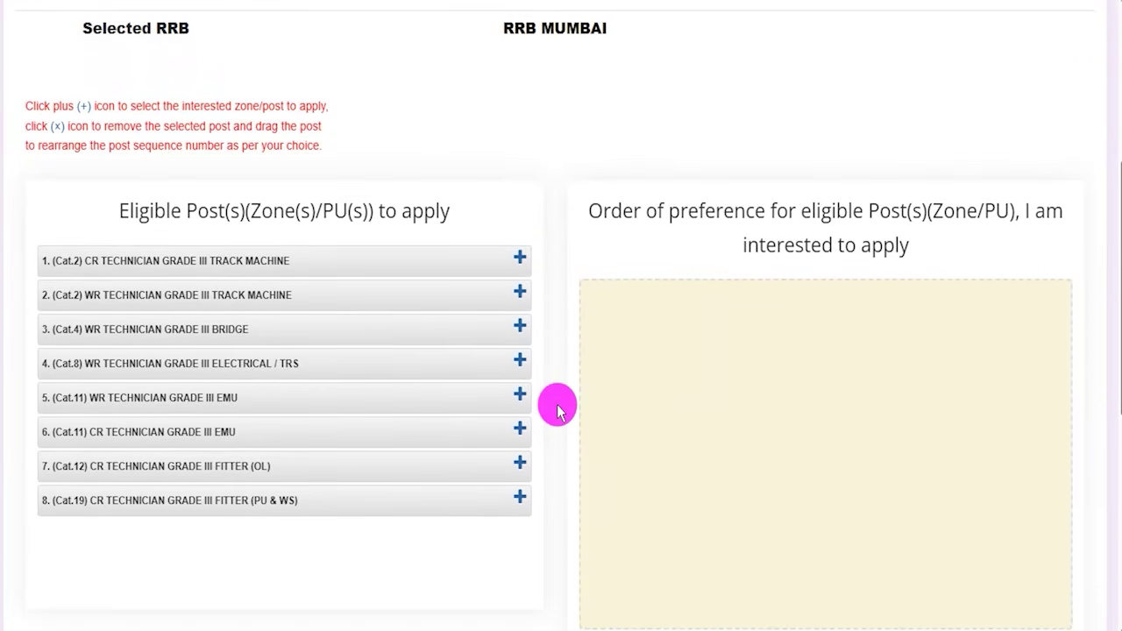